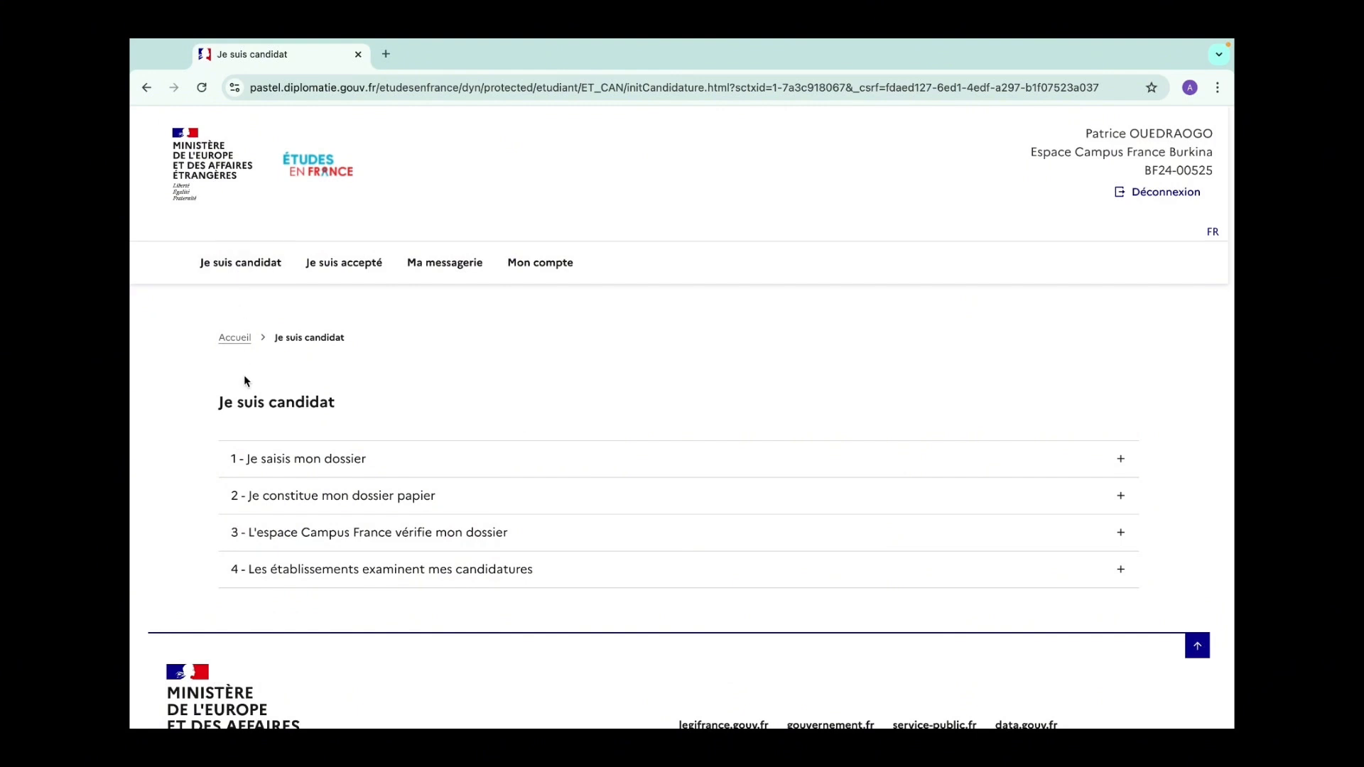
Step: Open the personal information form, 1.1 - Je saisis mes informations personnelles, within the application file section Je saisis mon dossier
click(258, 467)
scroll(257, 467, down, 2)
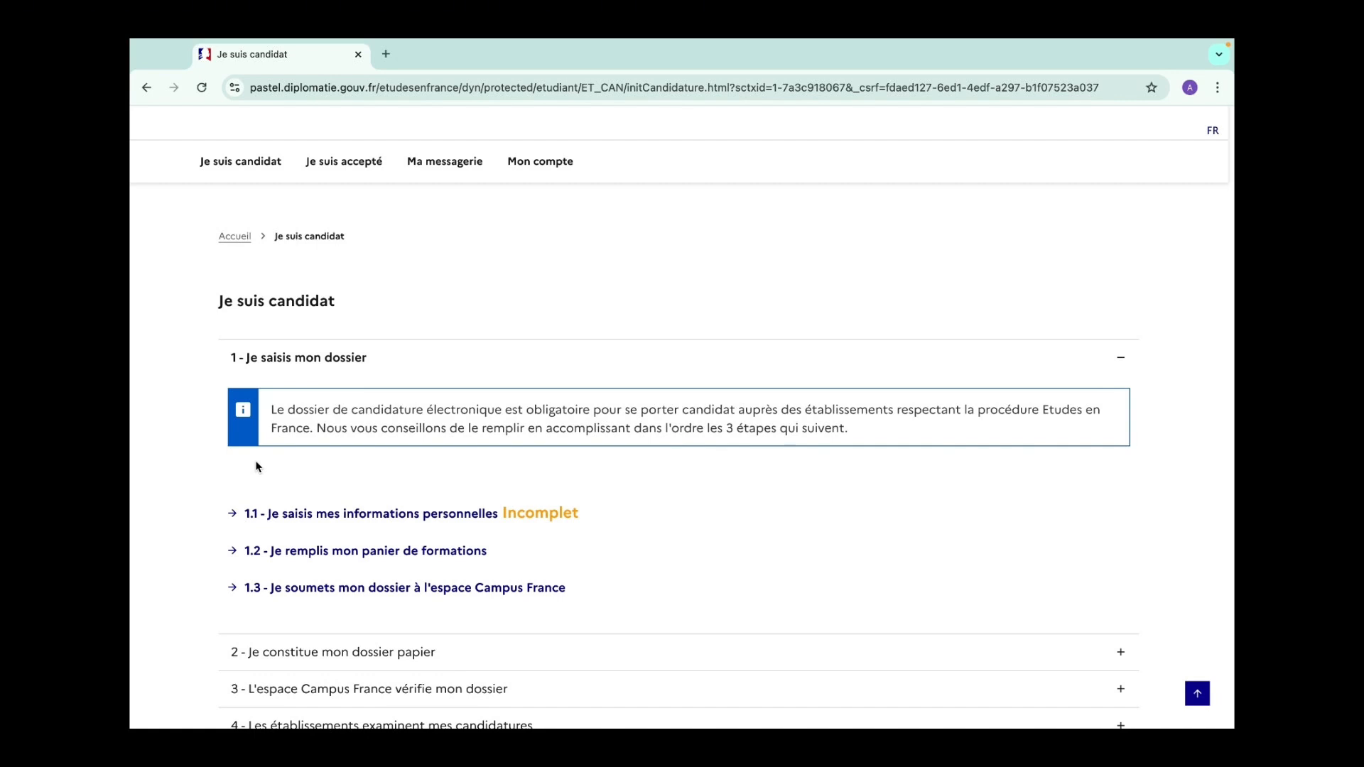
click(282, 516)
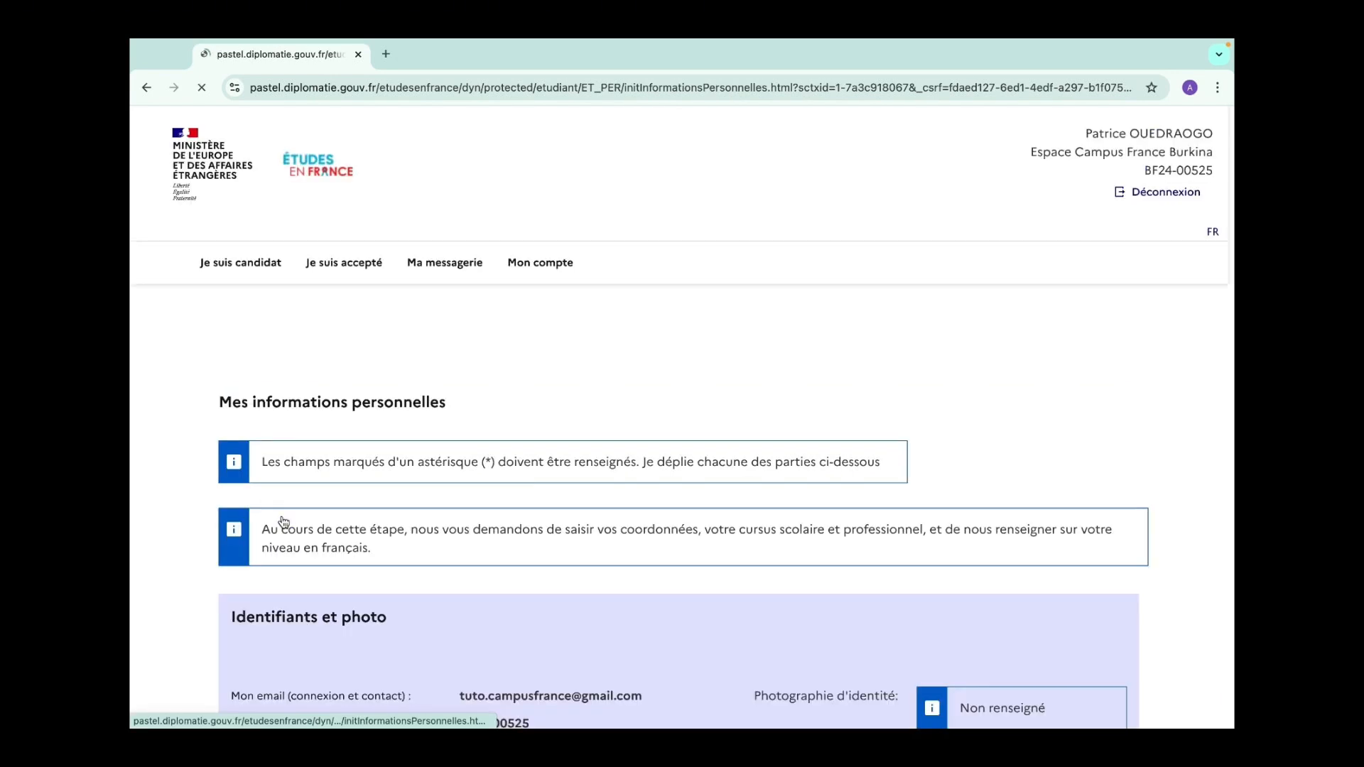
Step: Upload 6943 (1) (1).jpg from the CAMPUS FRANCE folder on the desktop as the identity photo
scroll(284, 522, down, 6)
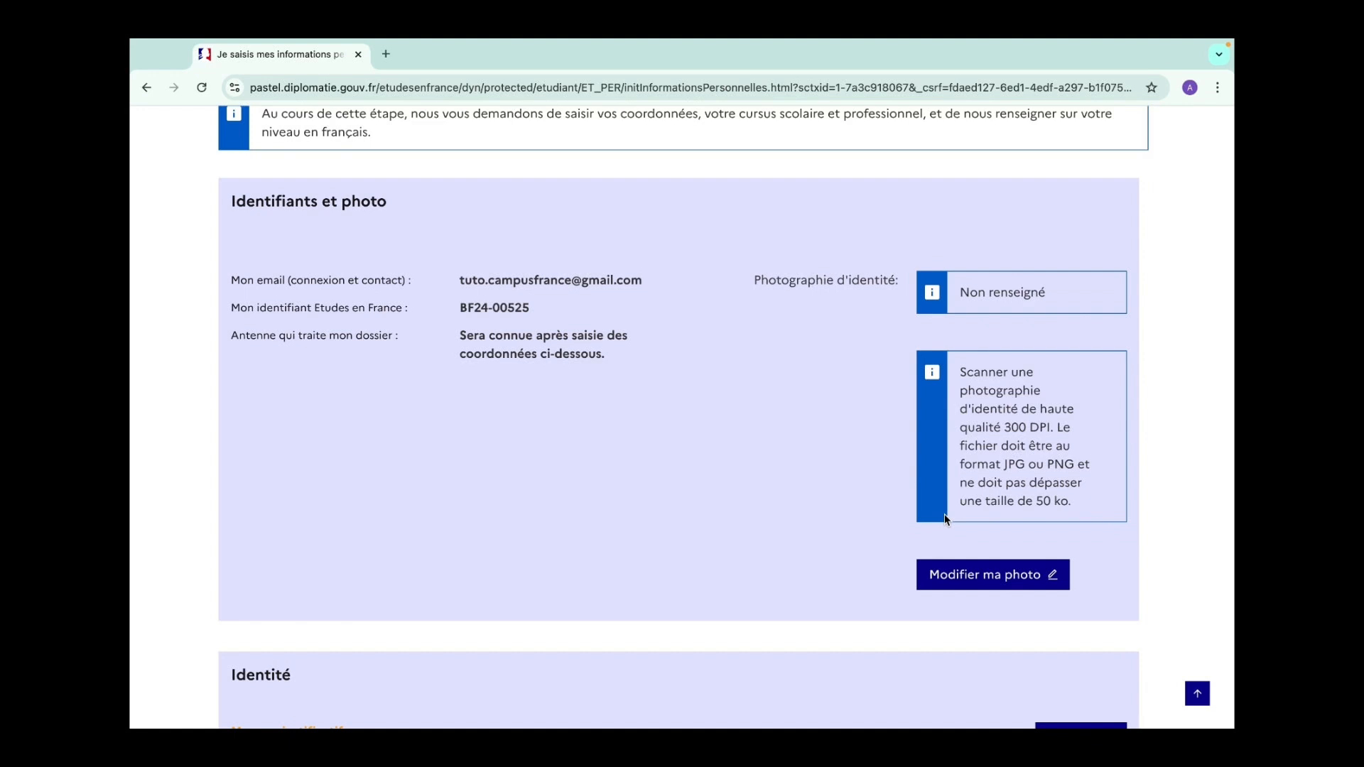
scroll(945, 513, down, 1)
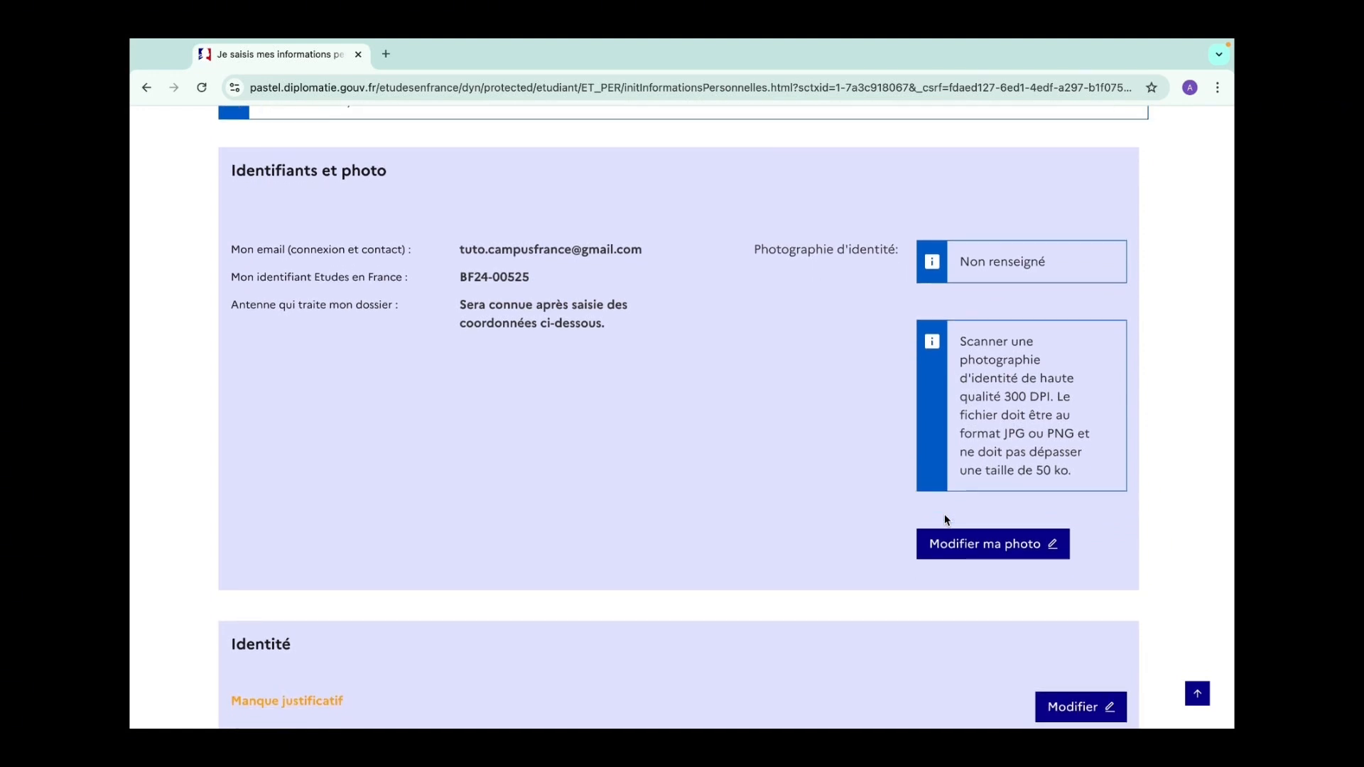
click(966, 553)
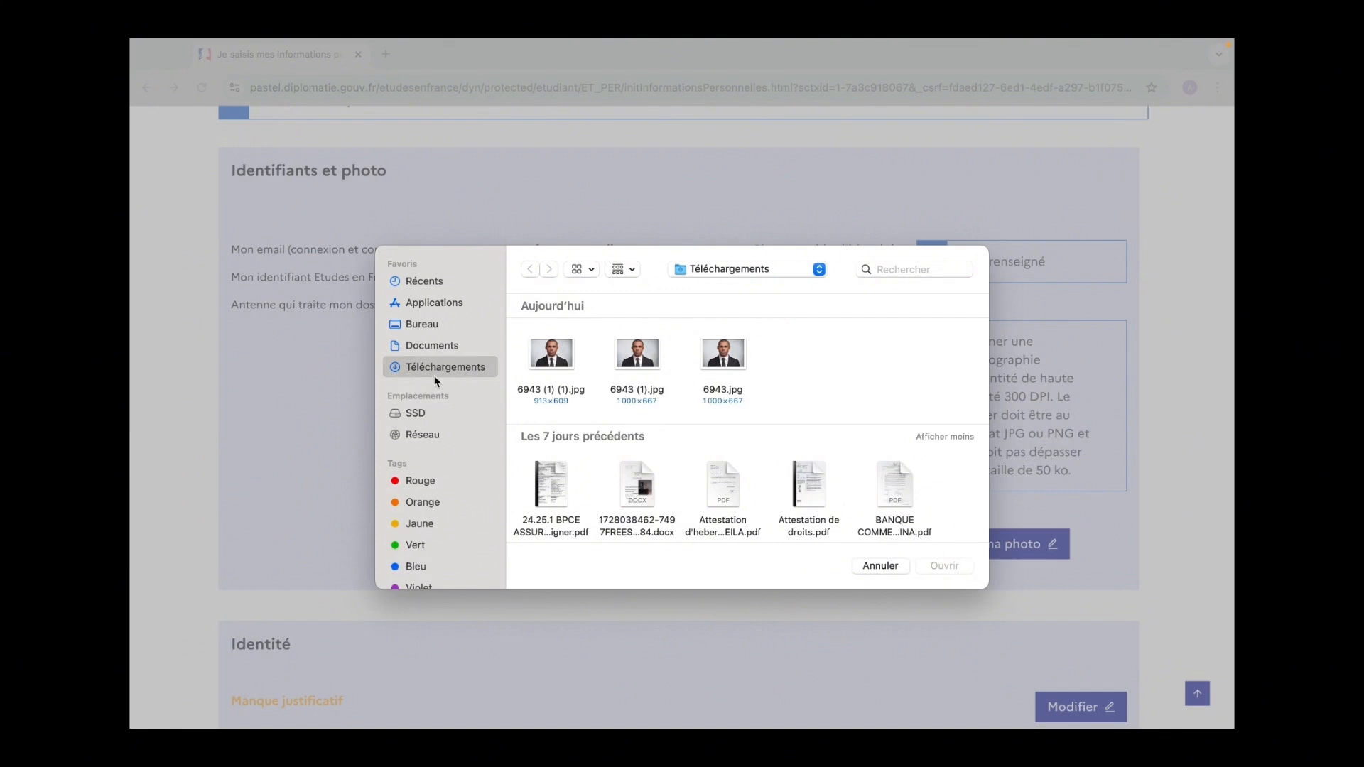
click(424, 326)
click(552, 366)
double_click(551, 367)
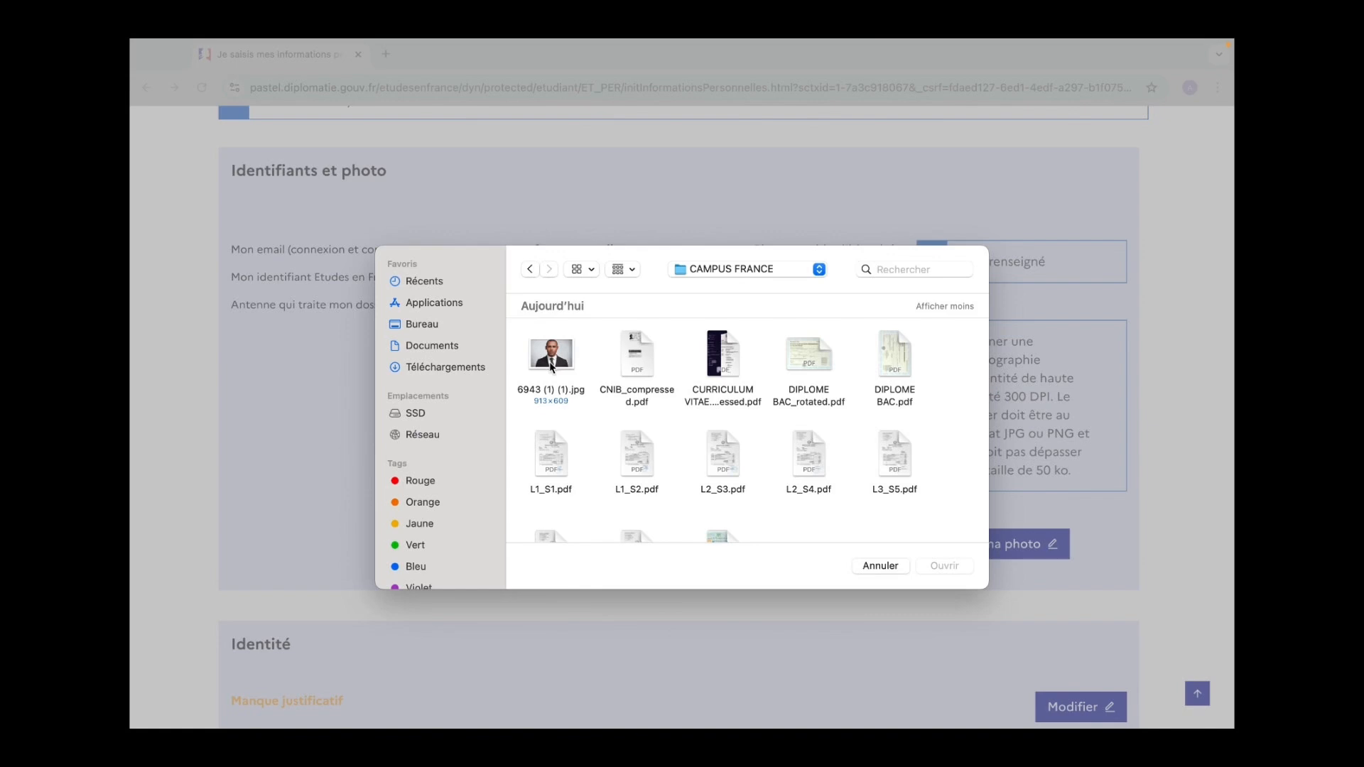
double_click(551, 367)
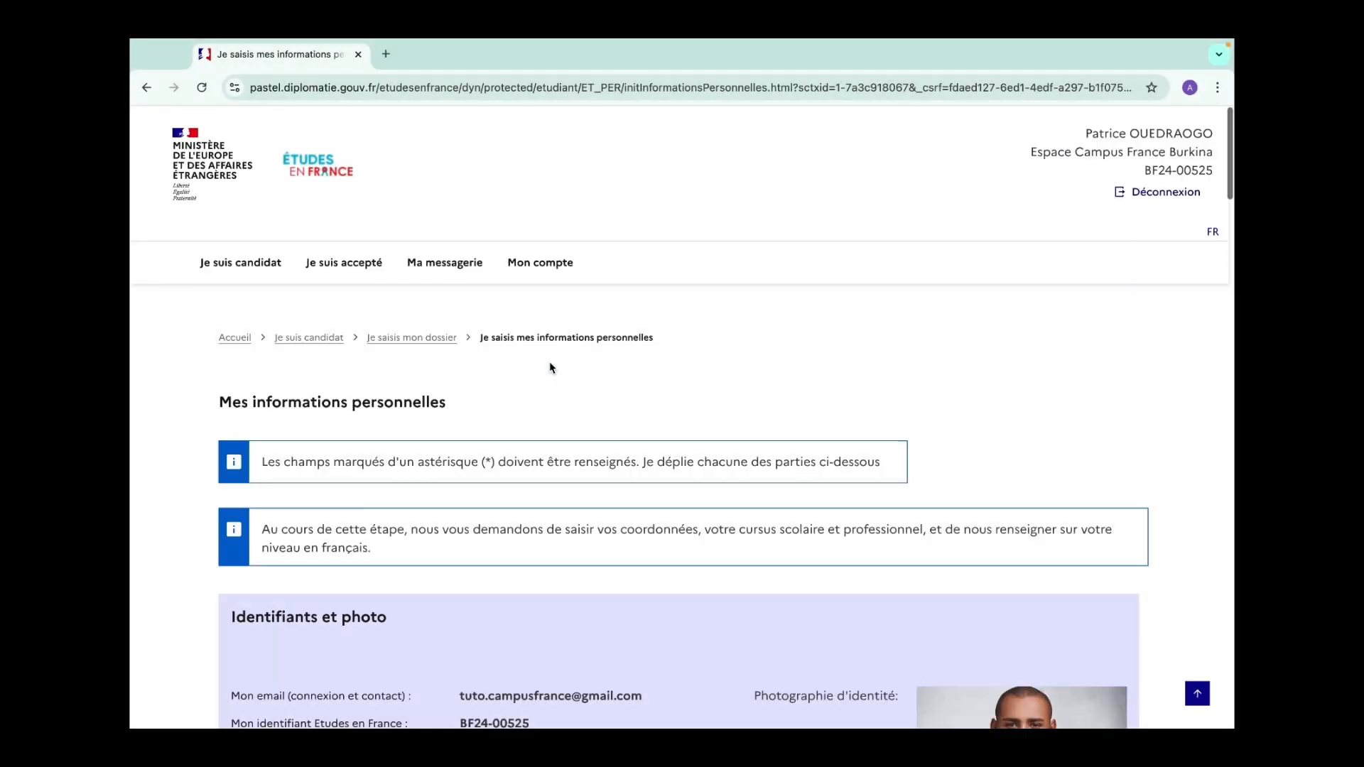
Step: Attach CNIB_compressed.pdf as a supporting document for the Identité section
scroll(552, 368, down, 7)
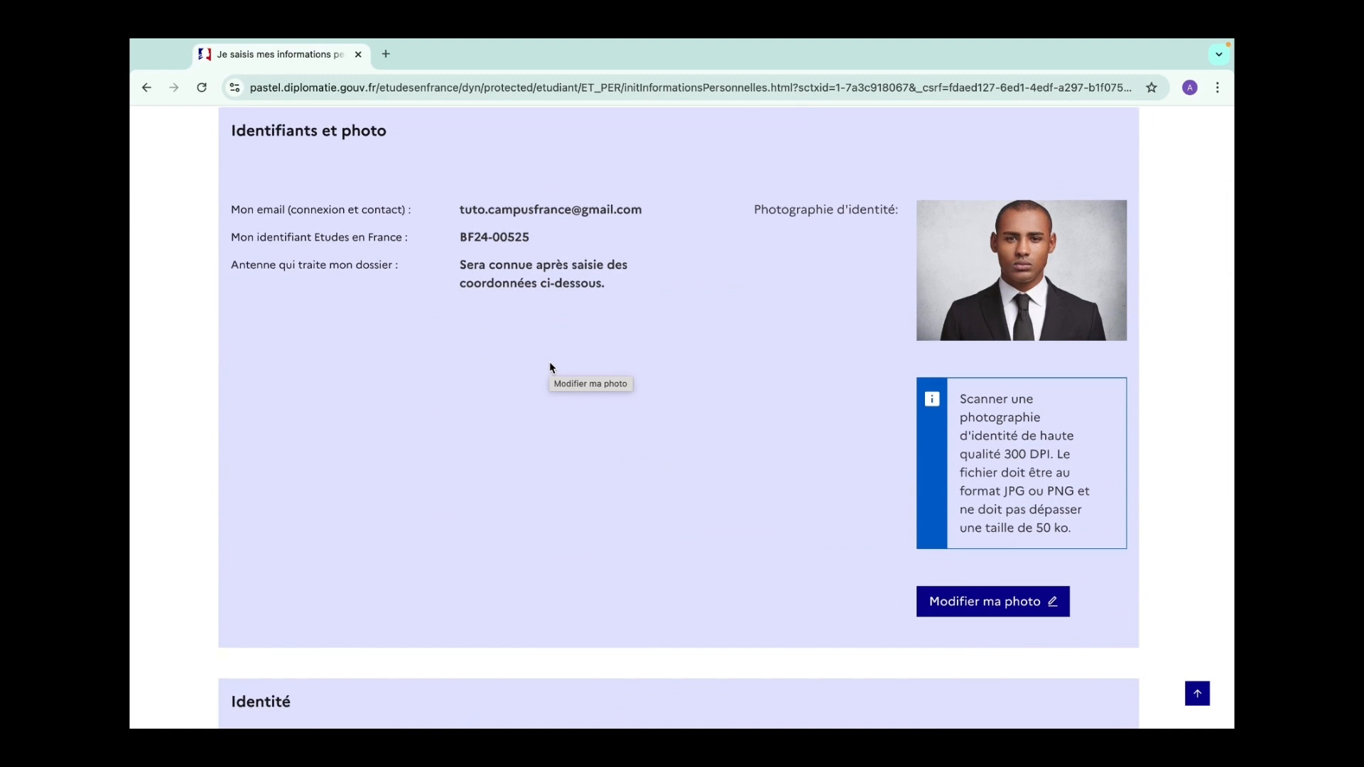
scroll(551, 368, down, 5)
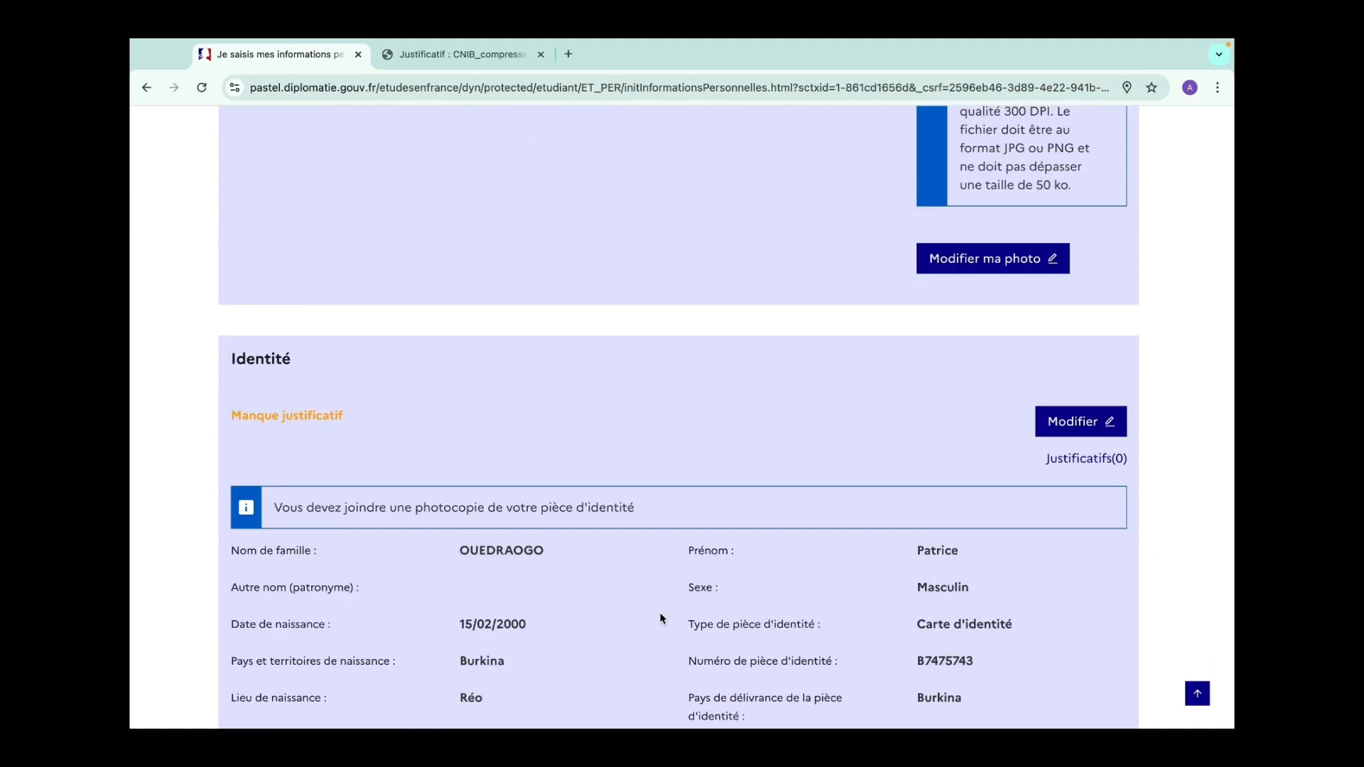
scroll(660, 618, down, 3)
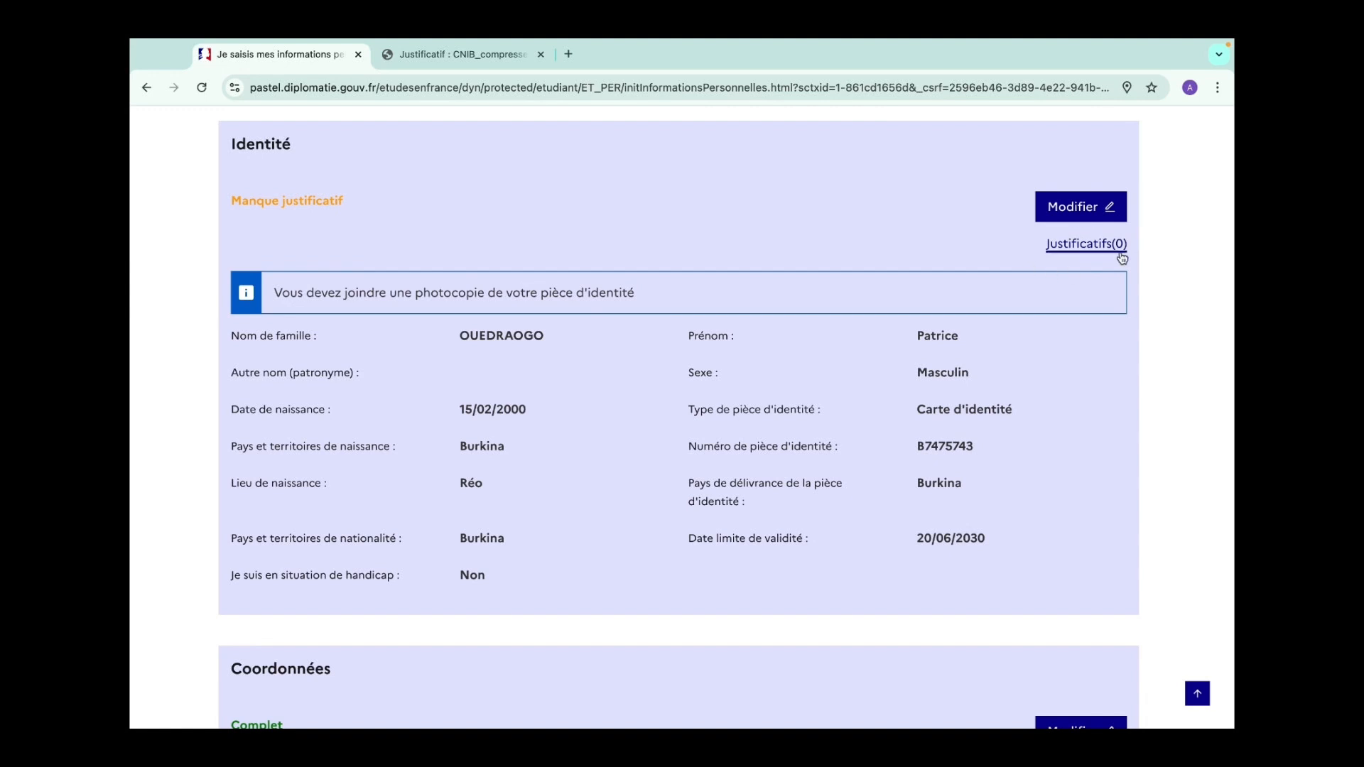
click(1083, 245)
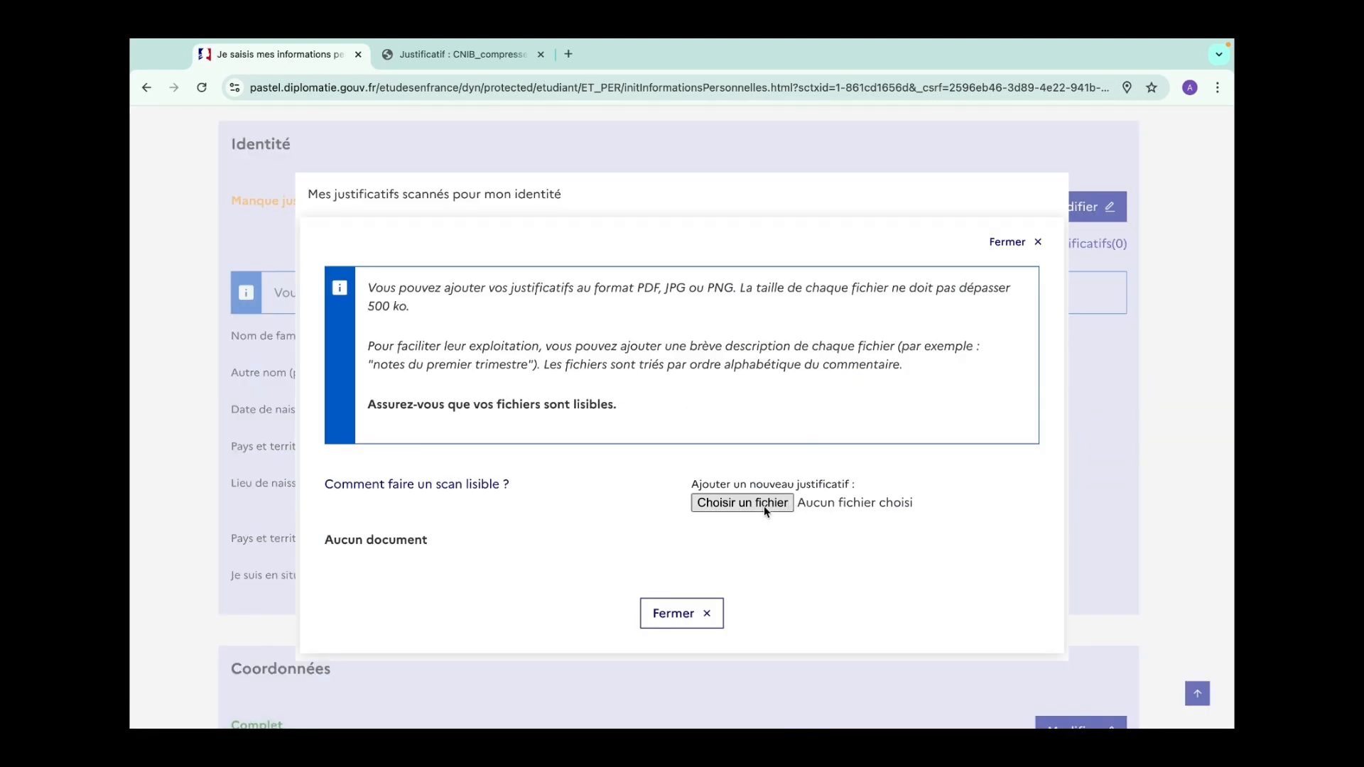
click(742, 503)
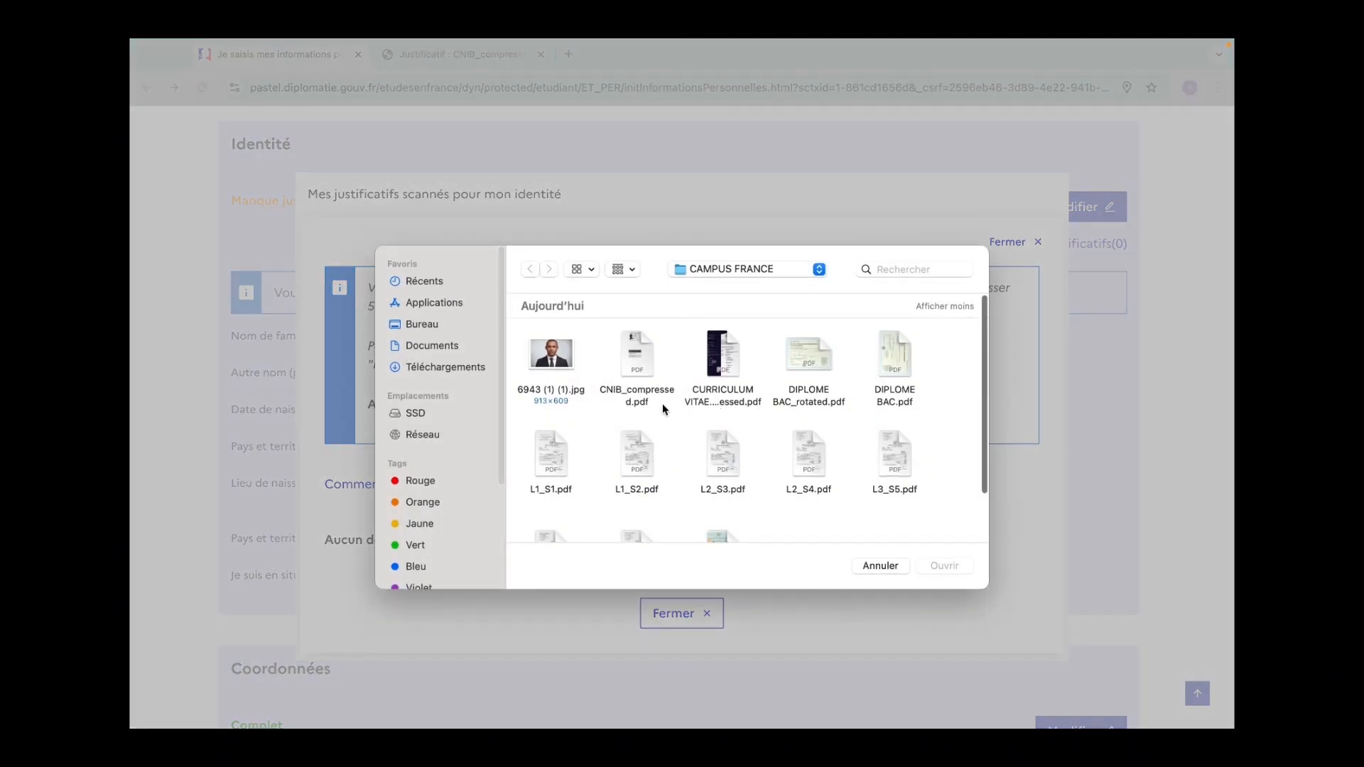
double_click(639, 355)
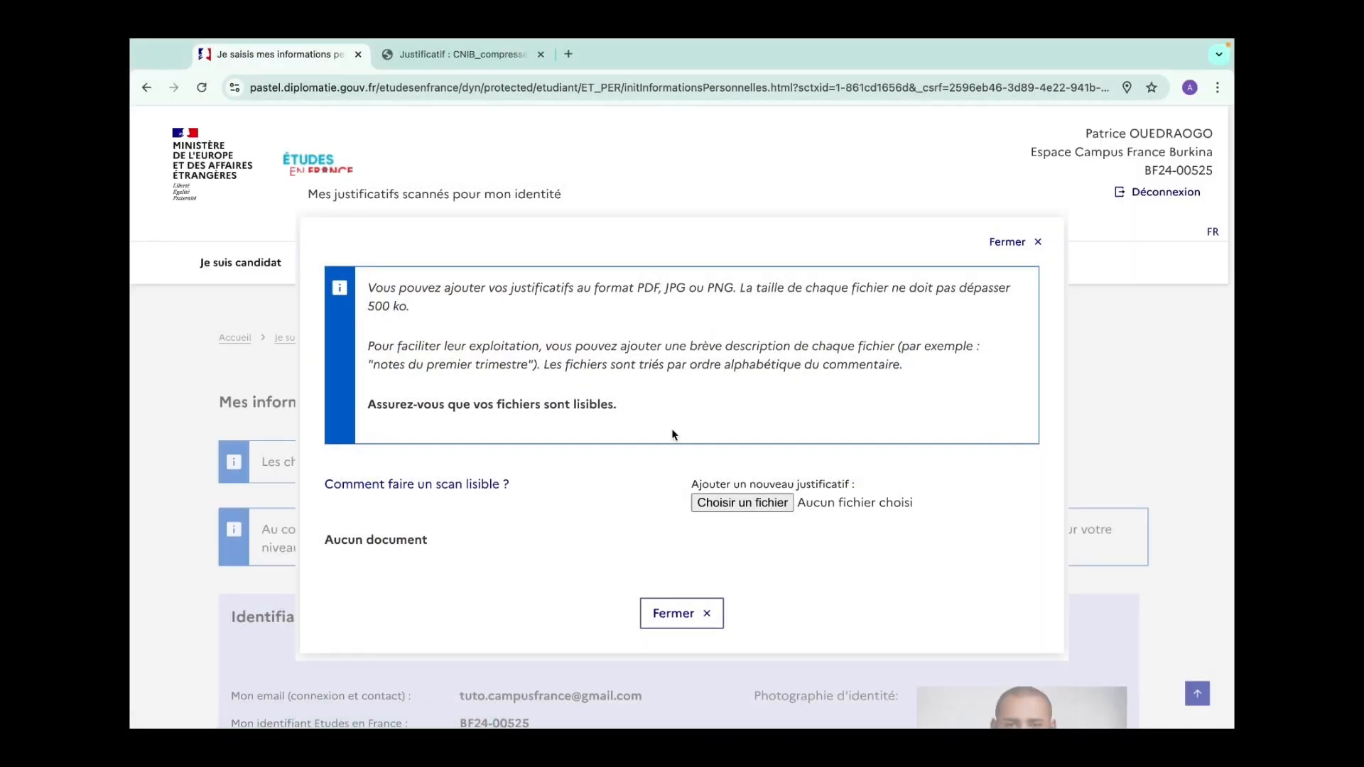
scroll(715, 544, down, 1)
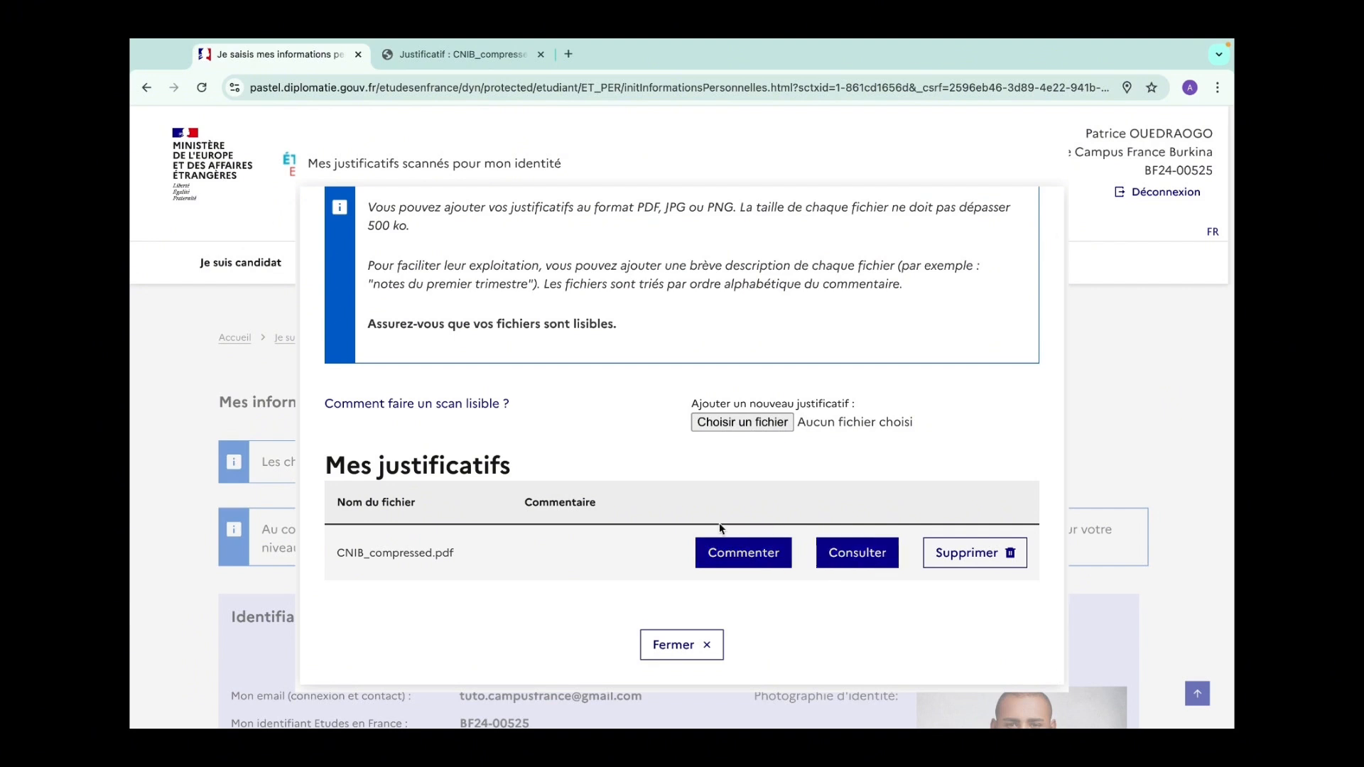
Step: View the uploaded CNIB_compressed.pdf to check the scan's legibility, and close the identity supporting documents dialog
click(857, 554)
scroll(857, 564, down, 5)
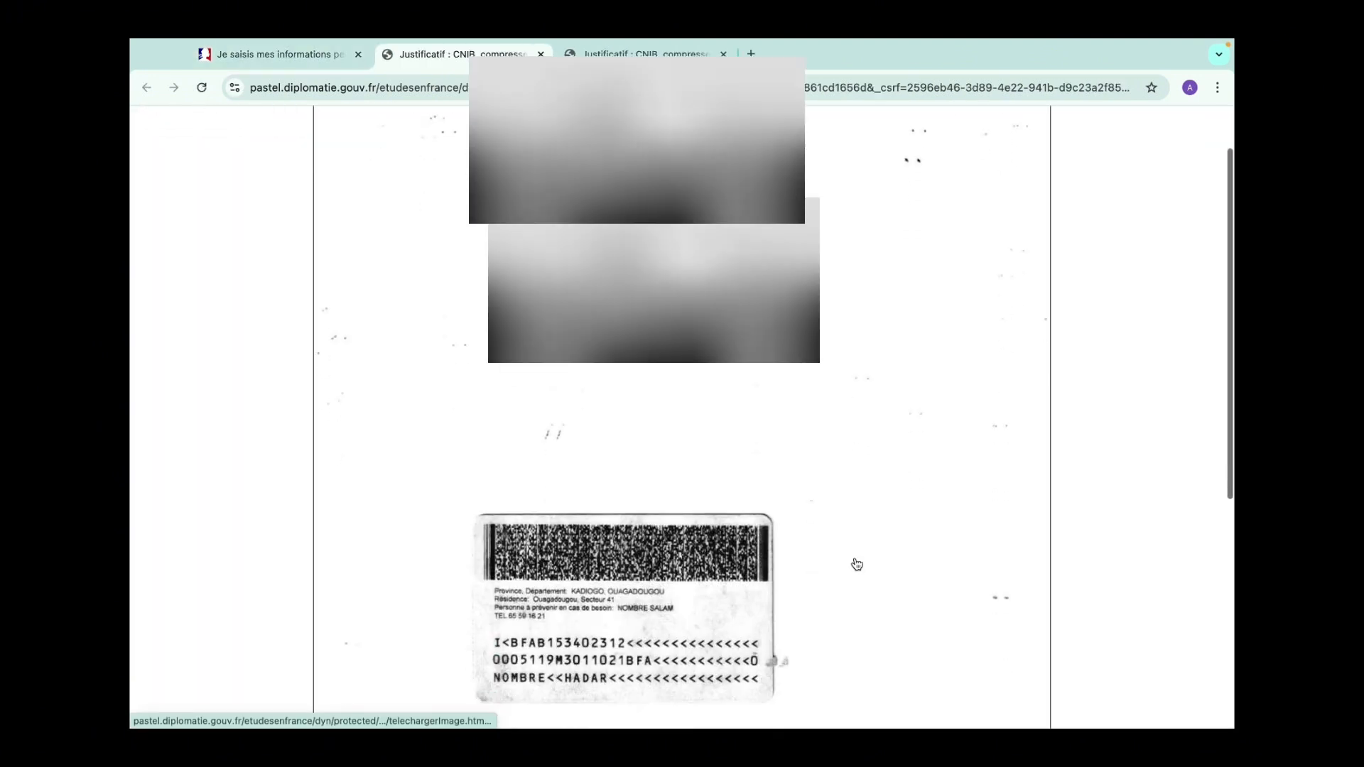
scroll(856, 564, up, 5)
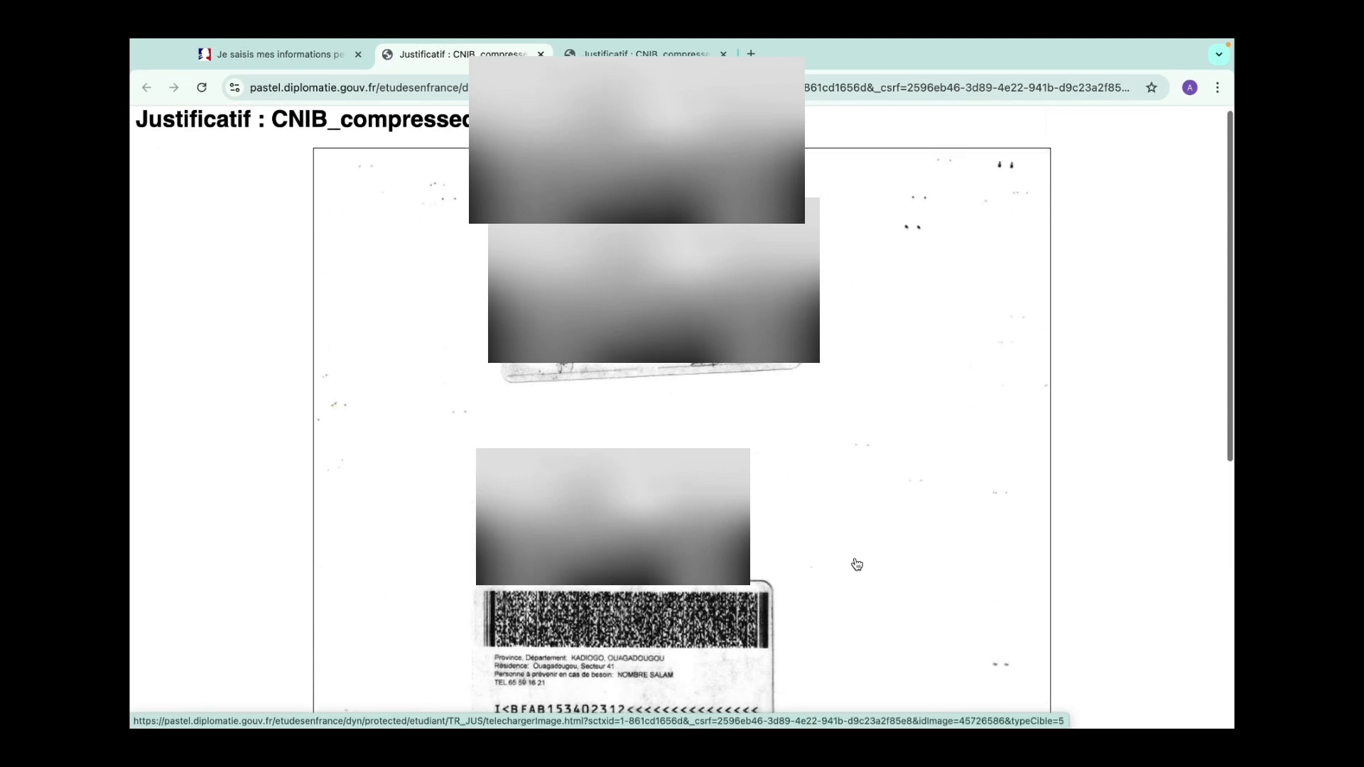
click(313, 54)
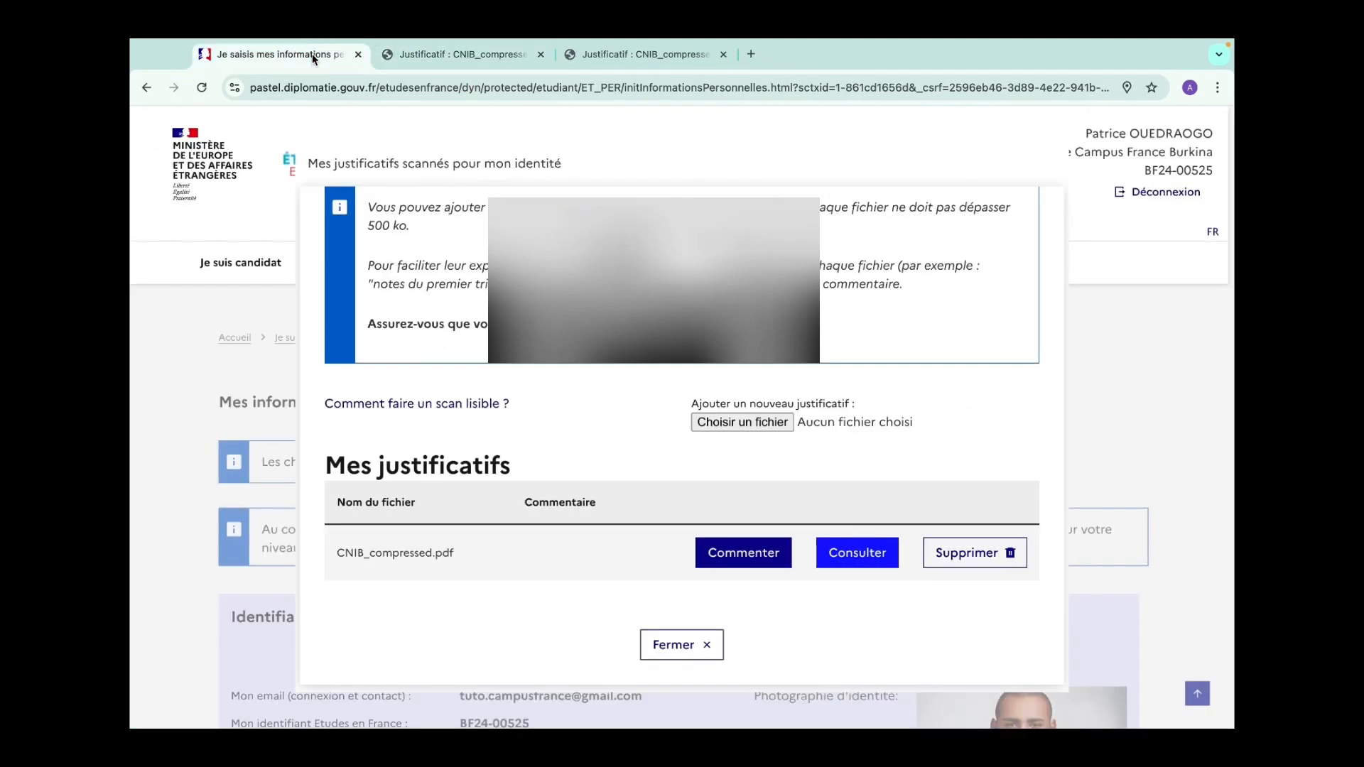
click(681, 646)
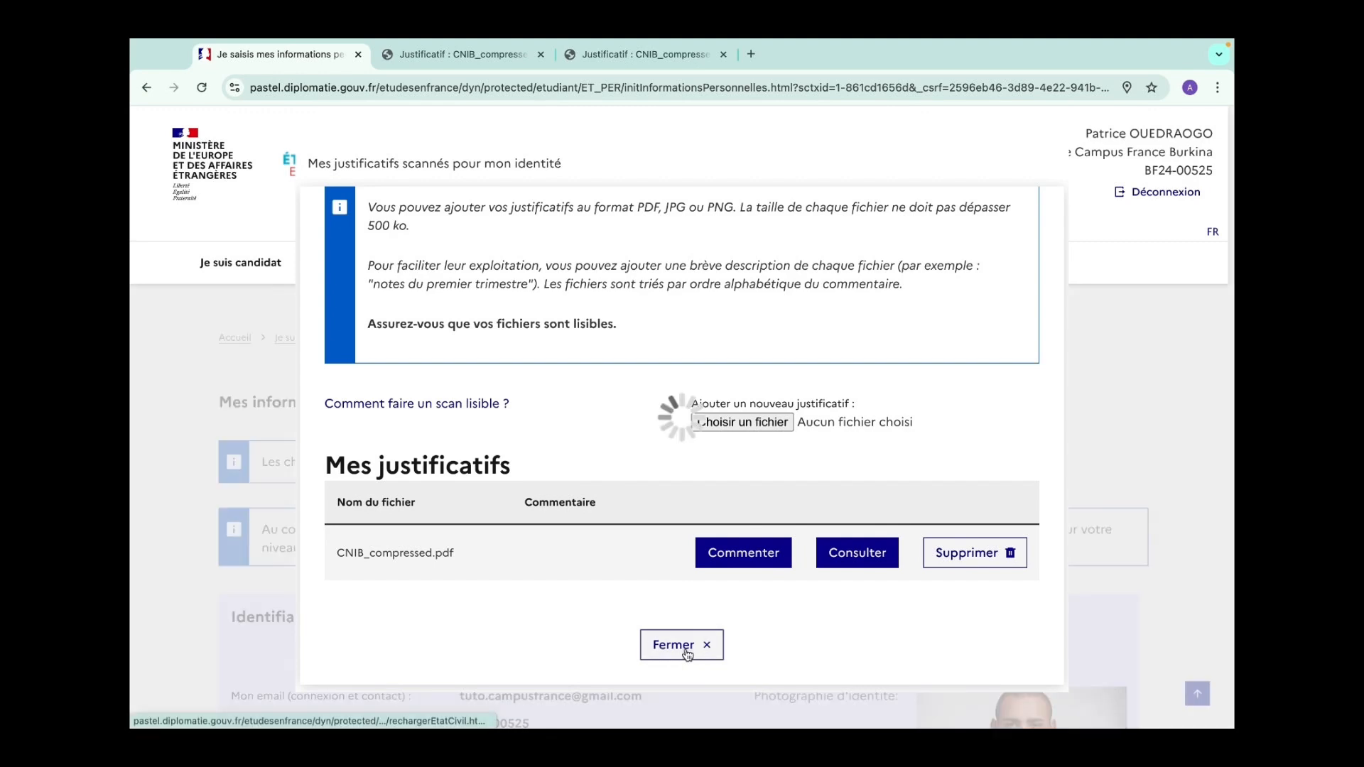
Step: Review the address, postal code, region, city and phone fields in the Coordonnées form and save it
scroll(687, 655, down, 5)
scroll(688, 654, down, 10)
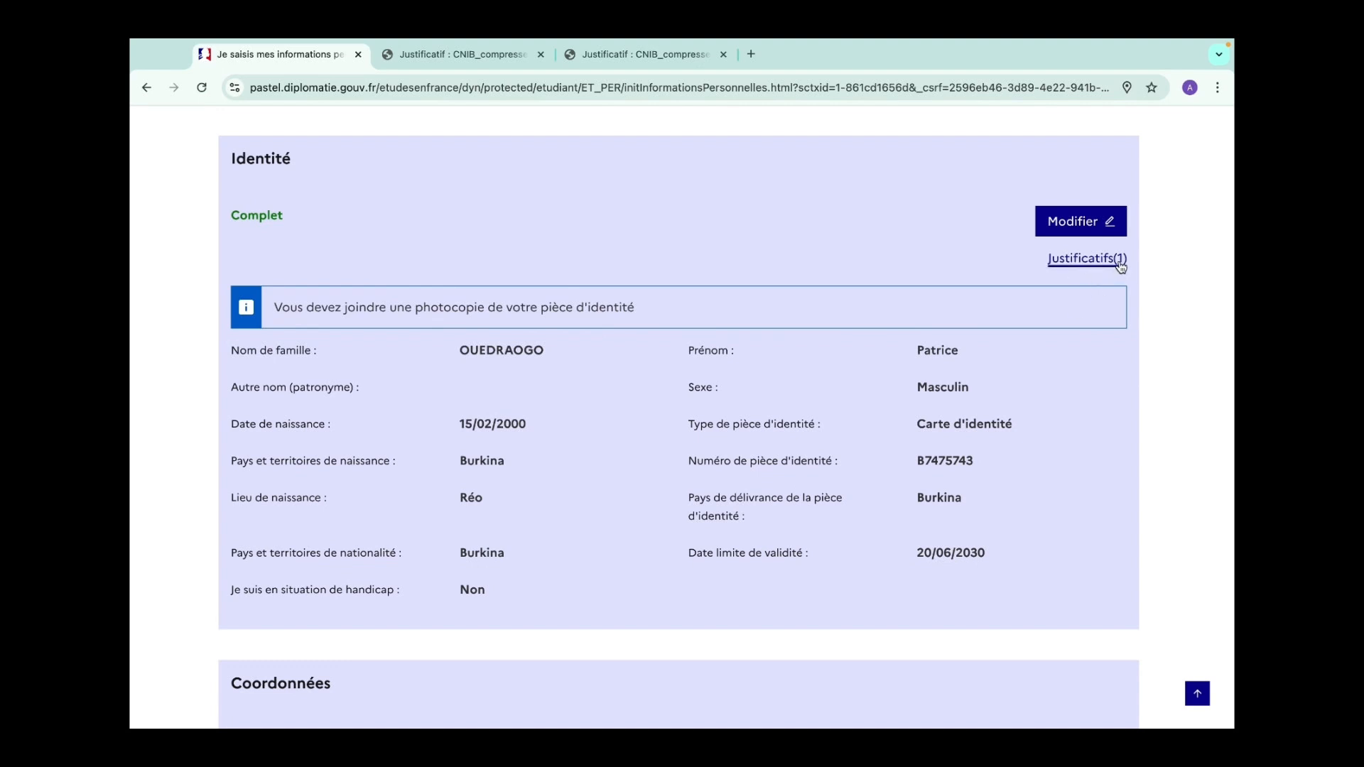
scroll(574, 373, down, 5)
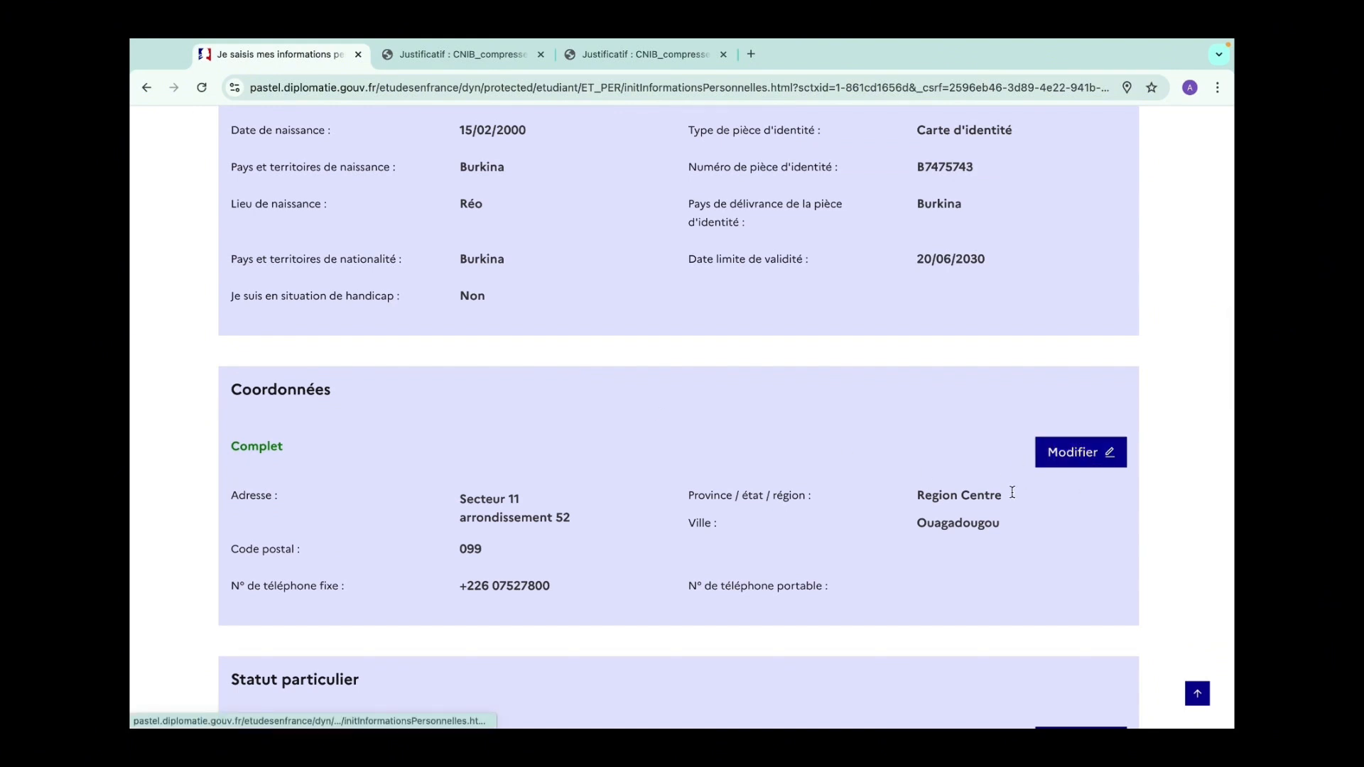
click(1070, 452)
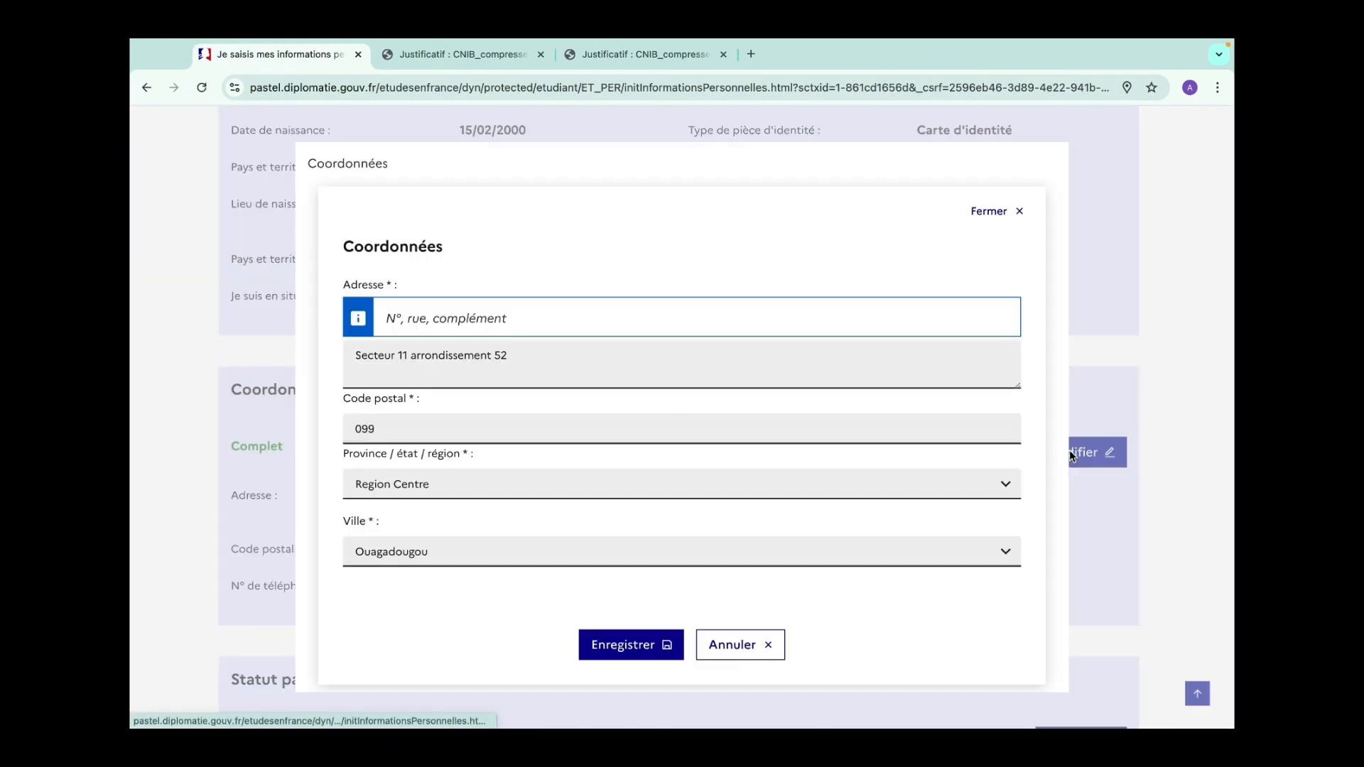
scroll(746, 449, down, 1)
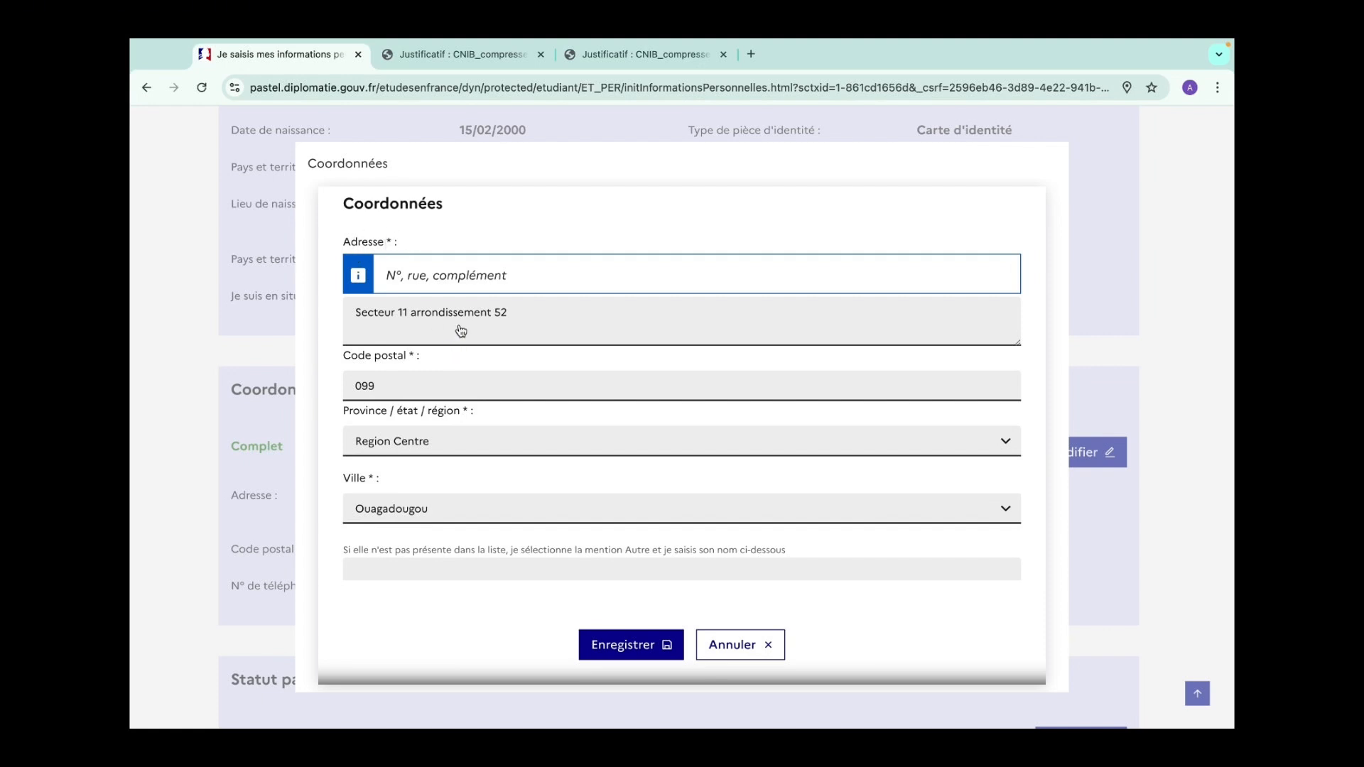
scroll(462, 330, down, 1)
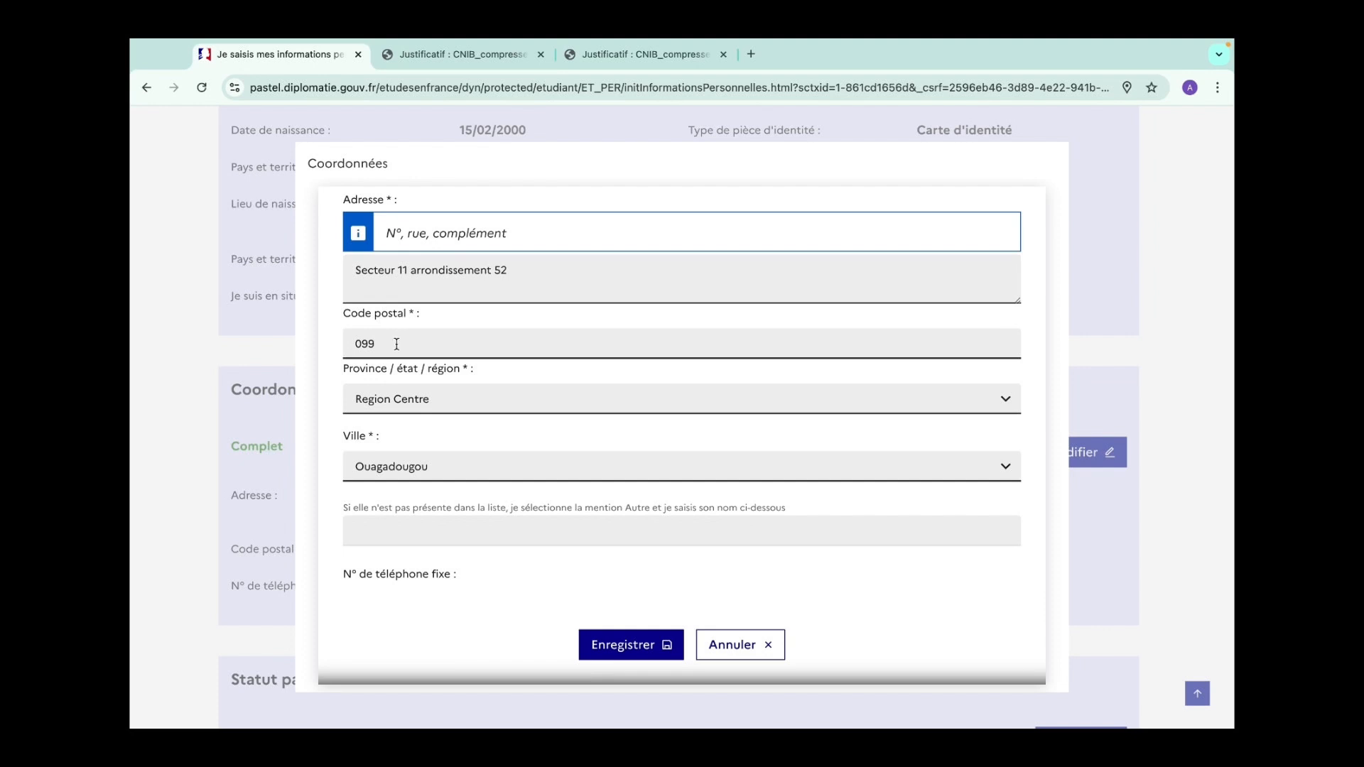
scroll(398, 347, down, 1)
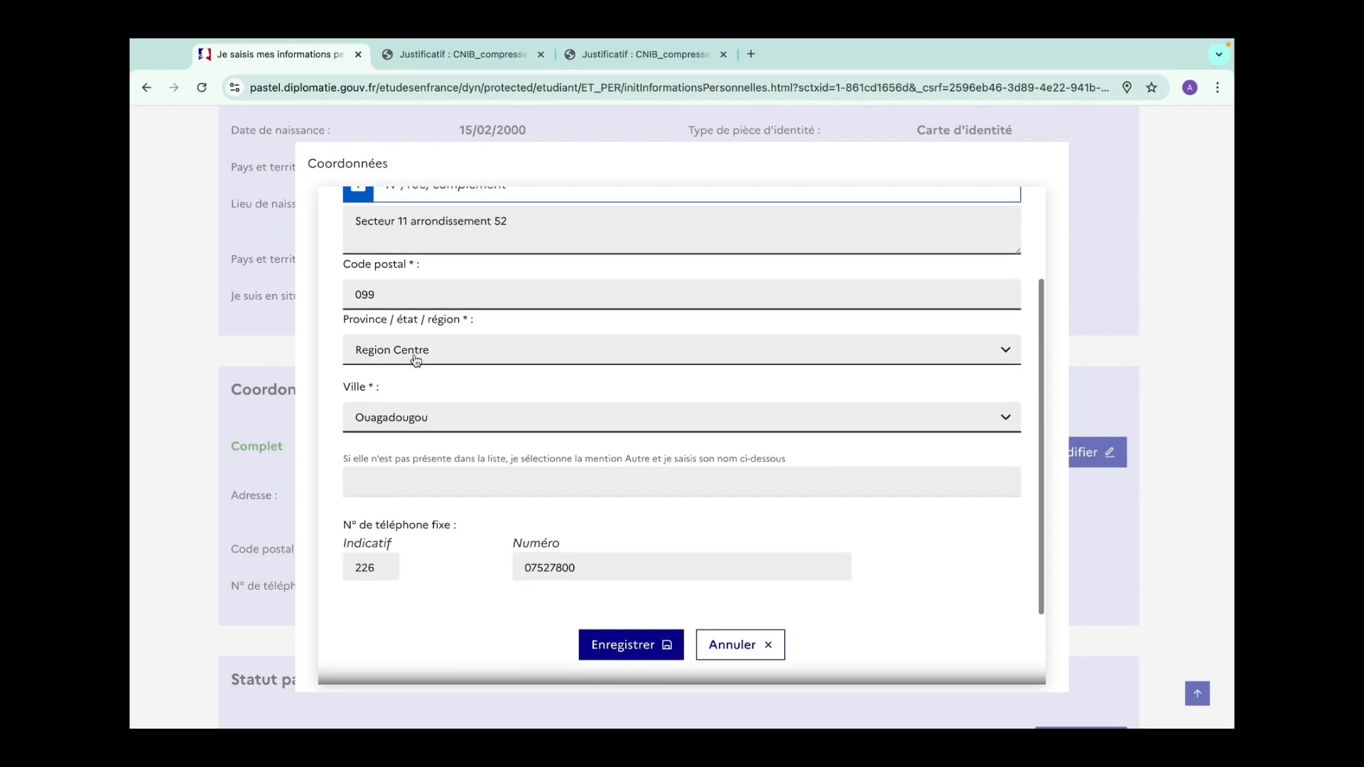
click(417, 359)
click(414, 357)
scroll(411, 352, down, 2)
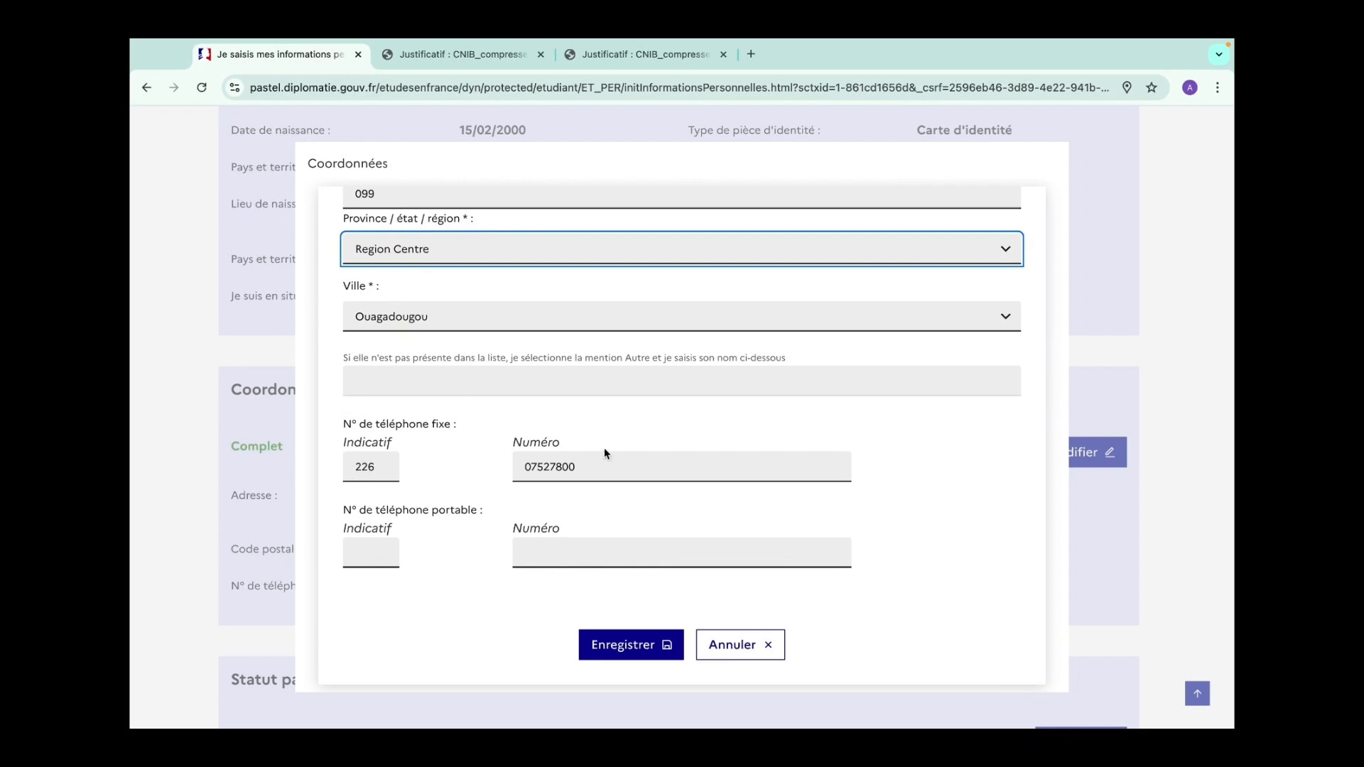
click(639, 648)
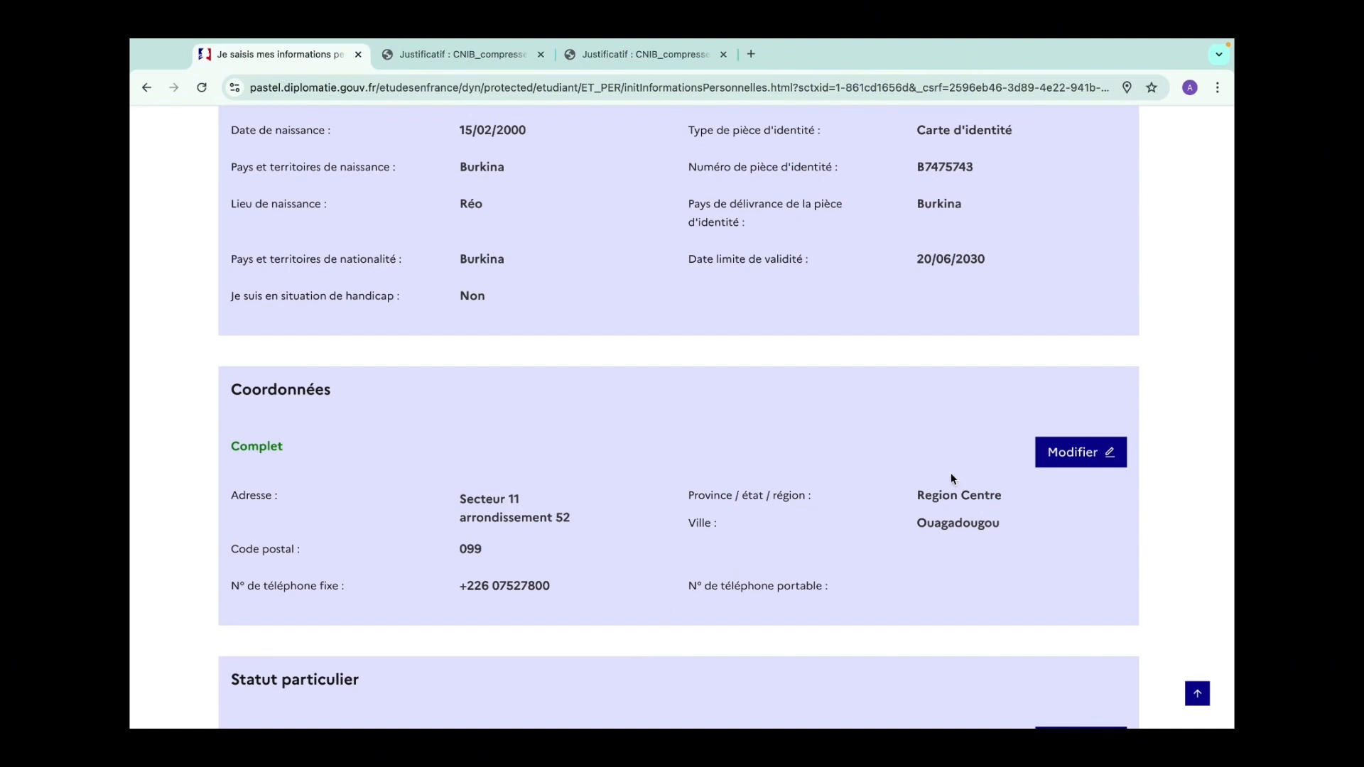
Step: Review the Bourse and Autre cas options under Statut particulier, declare "Je ne suis dans aucun des cas mentionnés ci-dessus" and save
scroll(951, 479, down, 1)
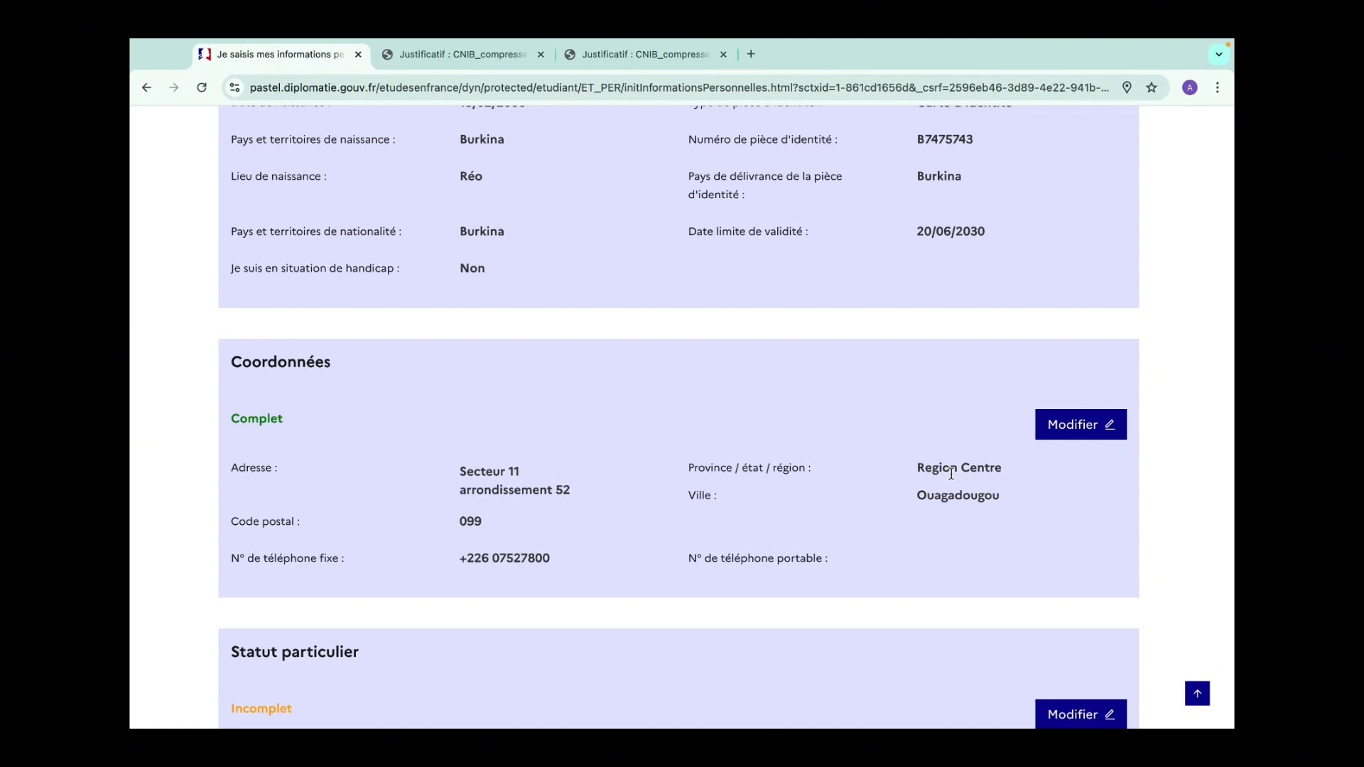
scroll(951, 472, down, 4)
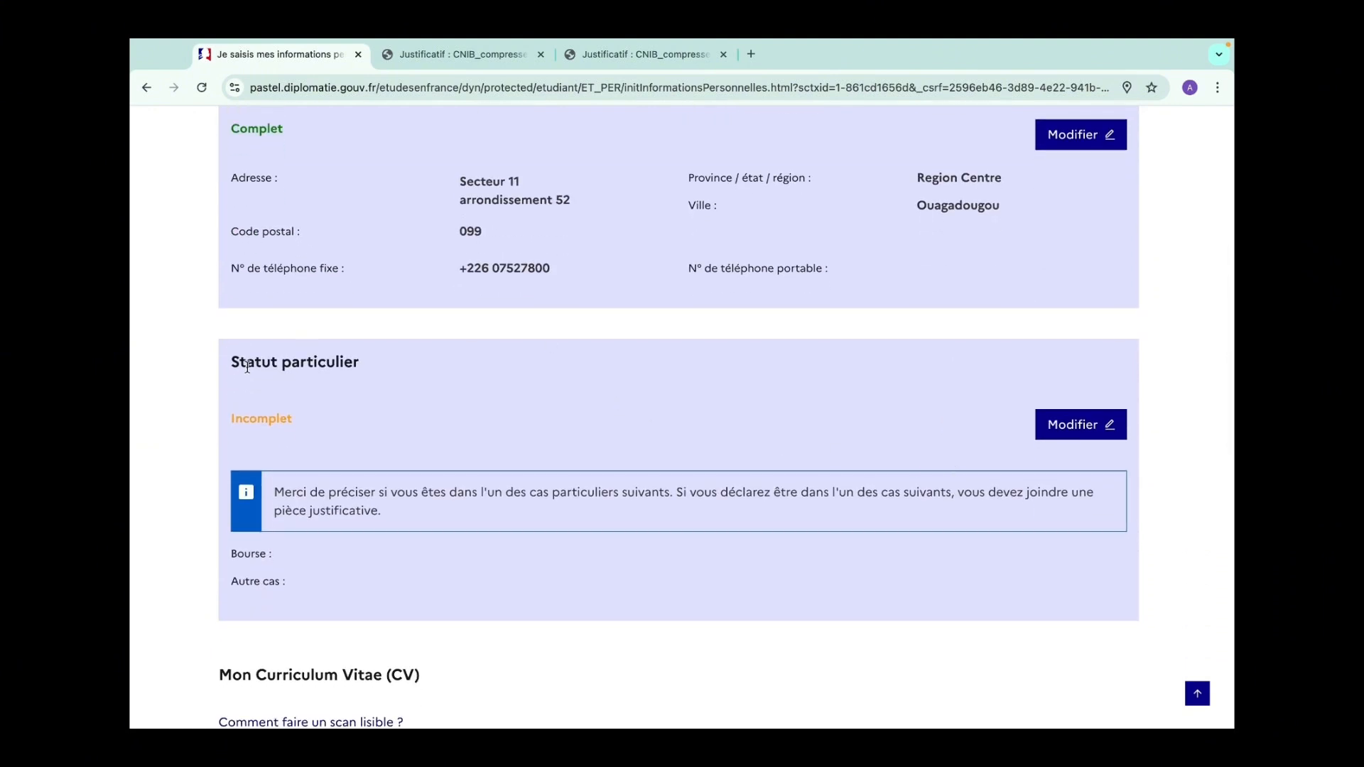
scroll(1035, 390, down, 1)
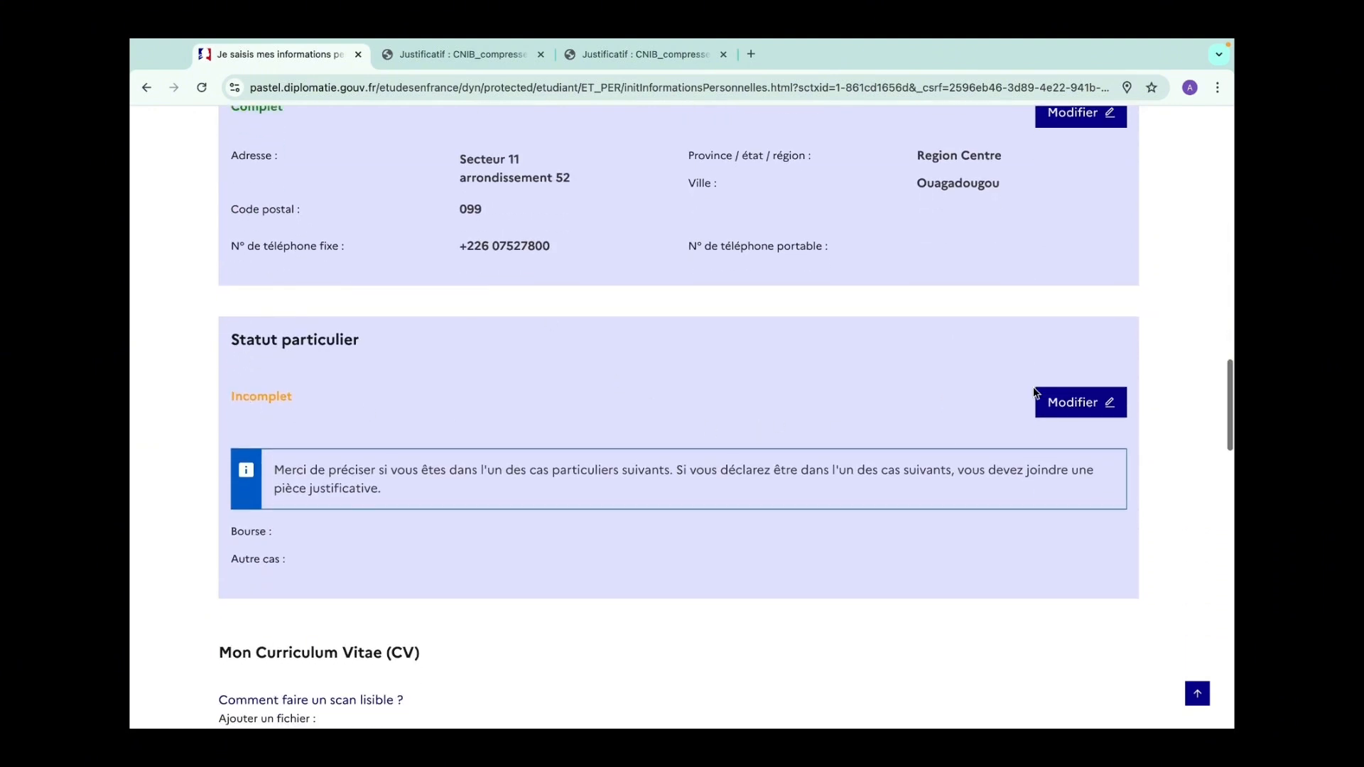
click(1071, 412)
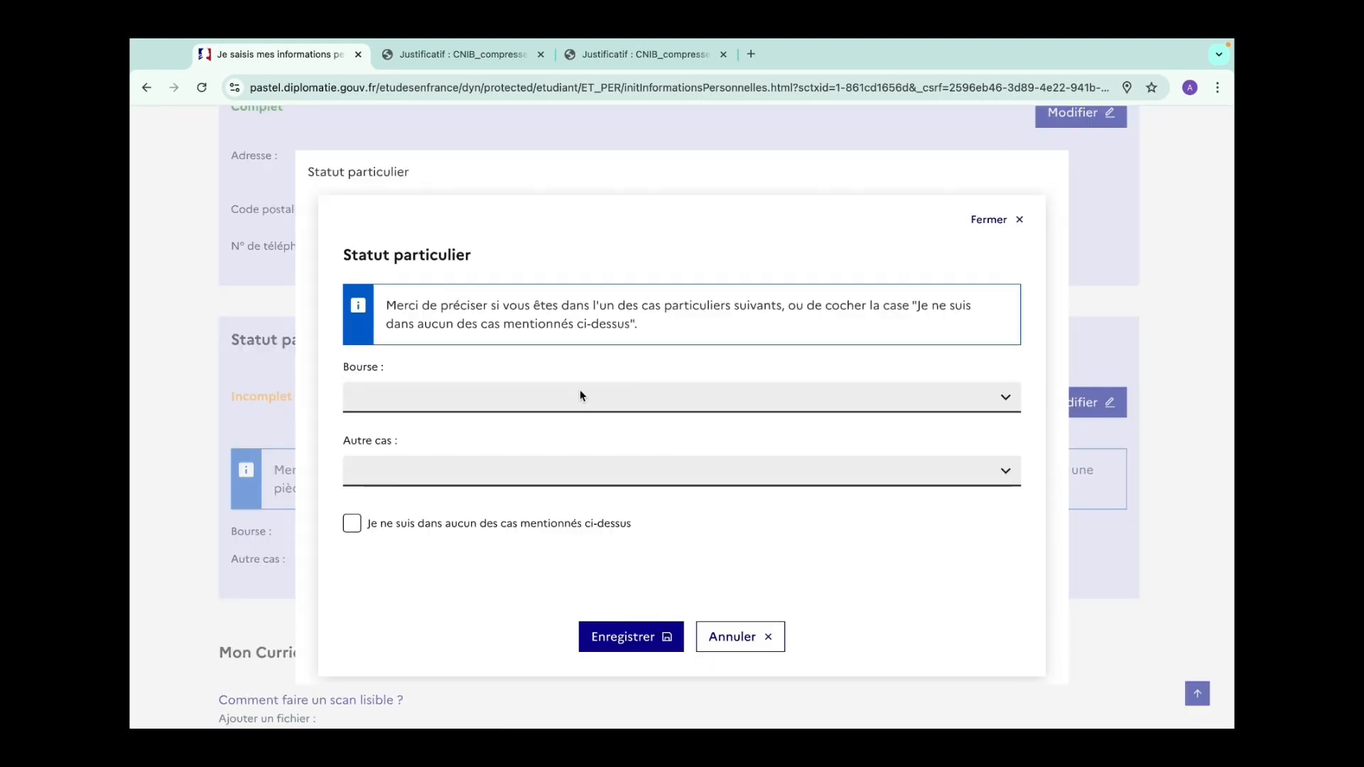
click(931, 406)
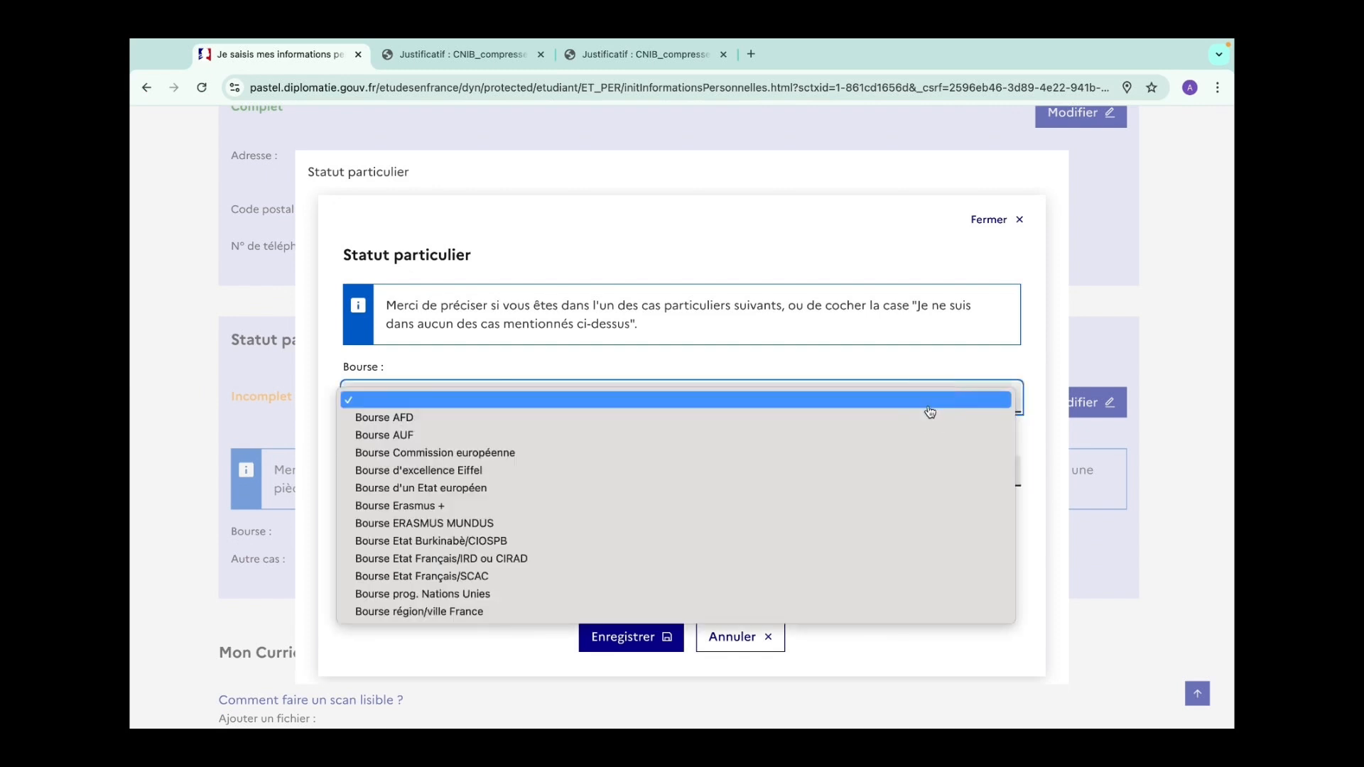
click(753, 636)
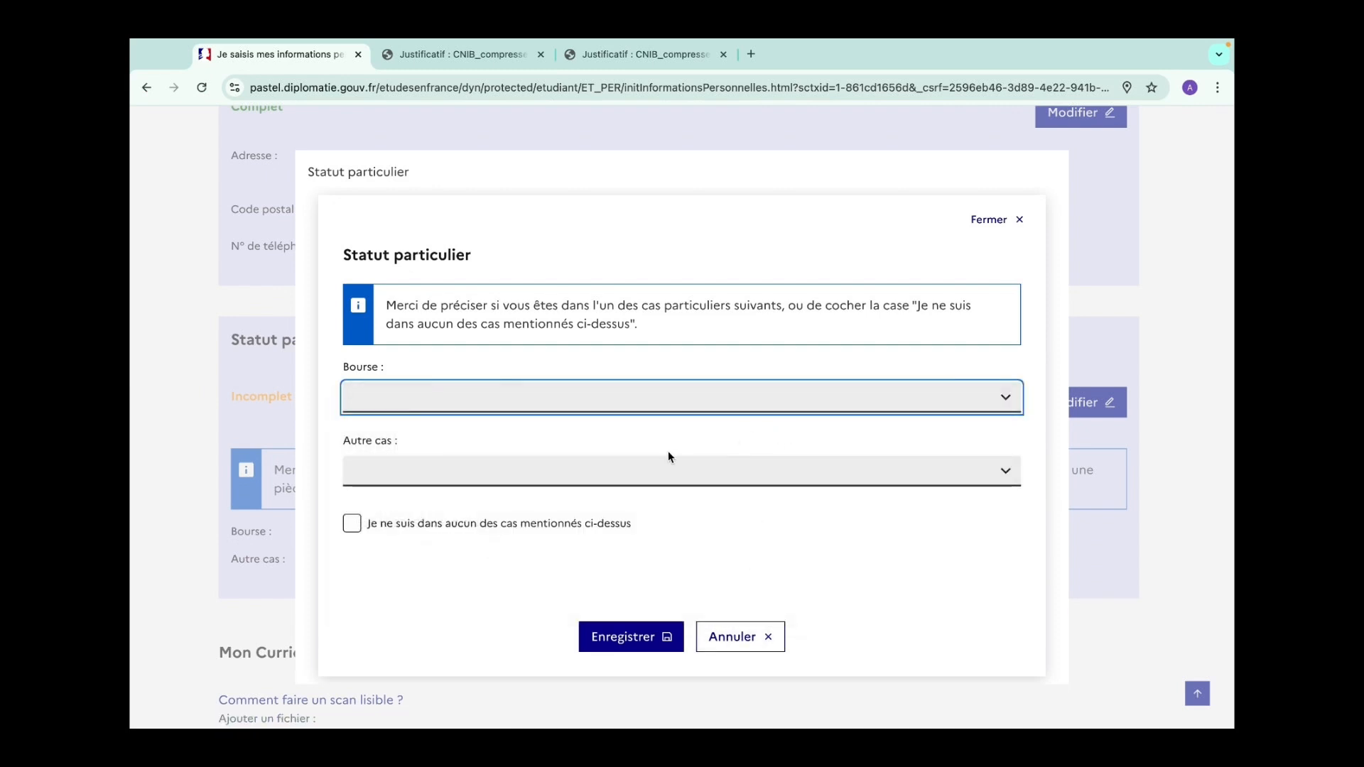
click(646, 488)
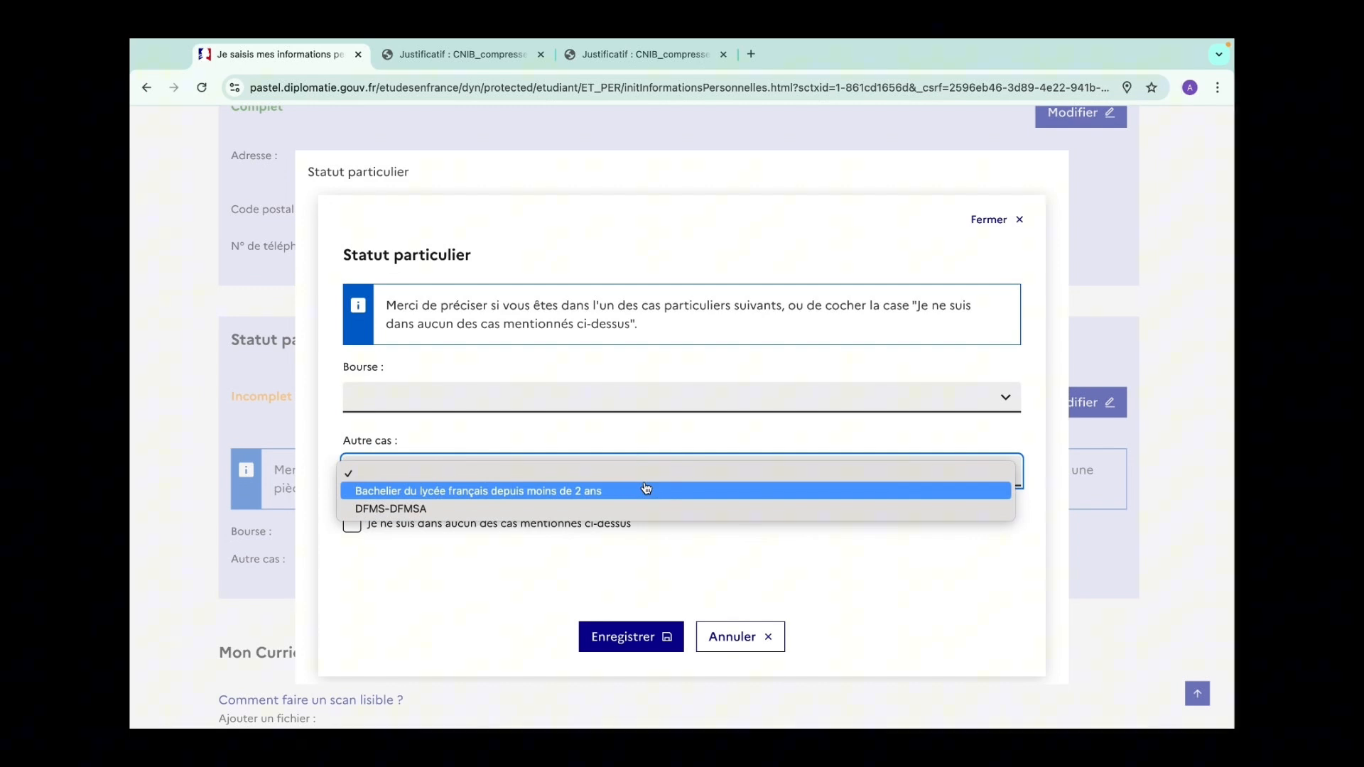
click(652, 449)
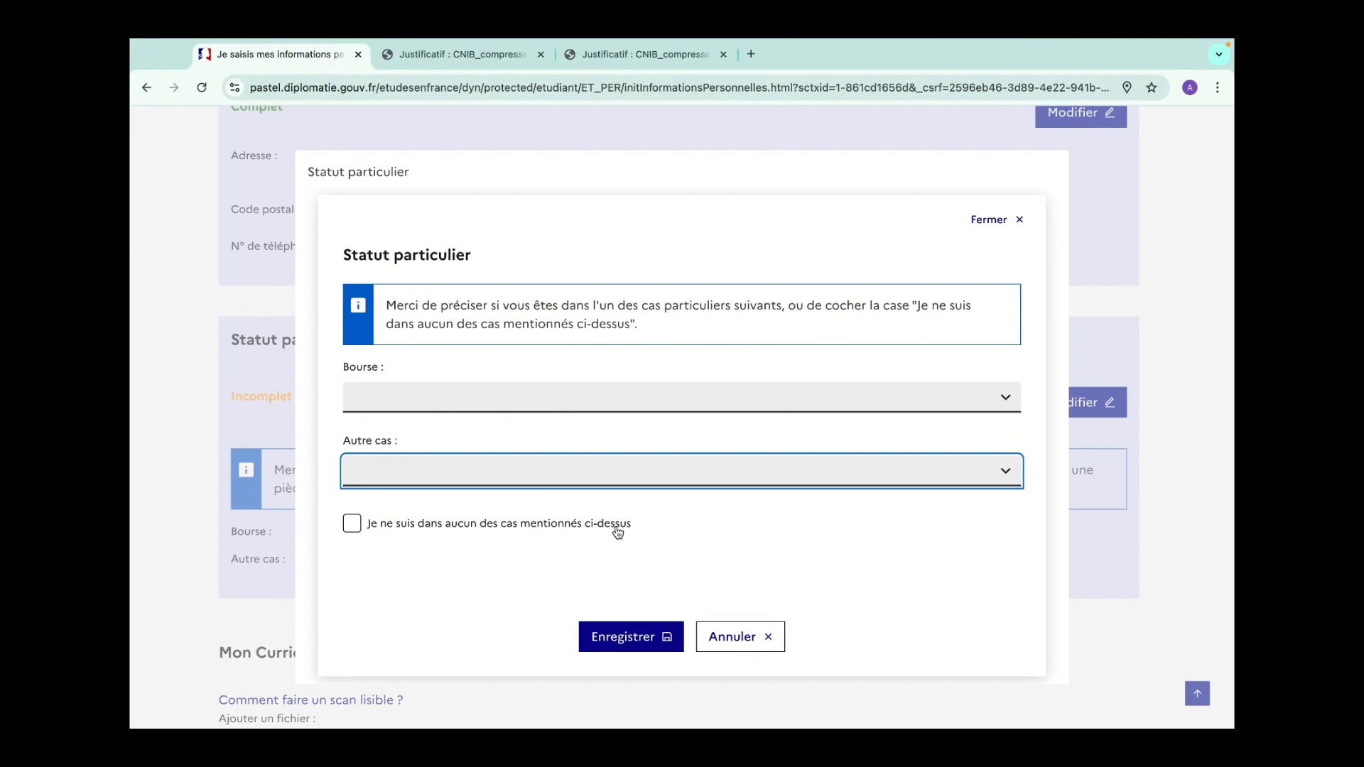
click(352, 524)
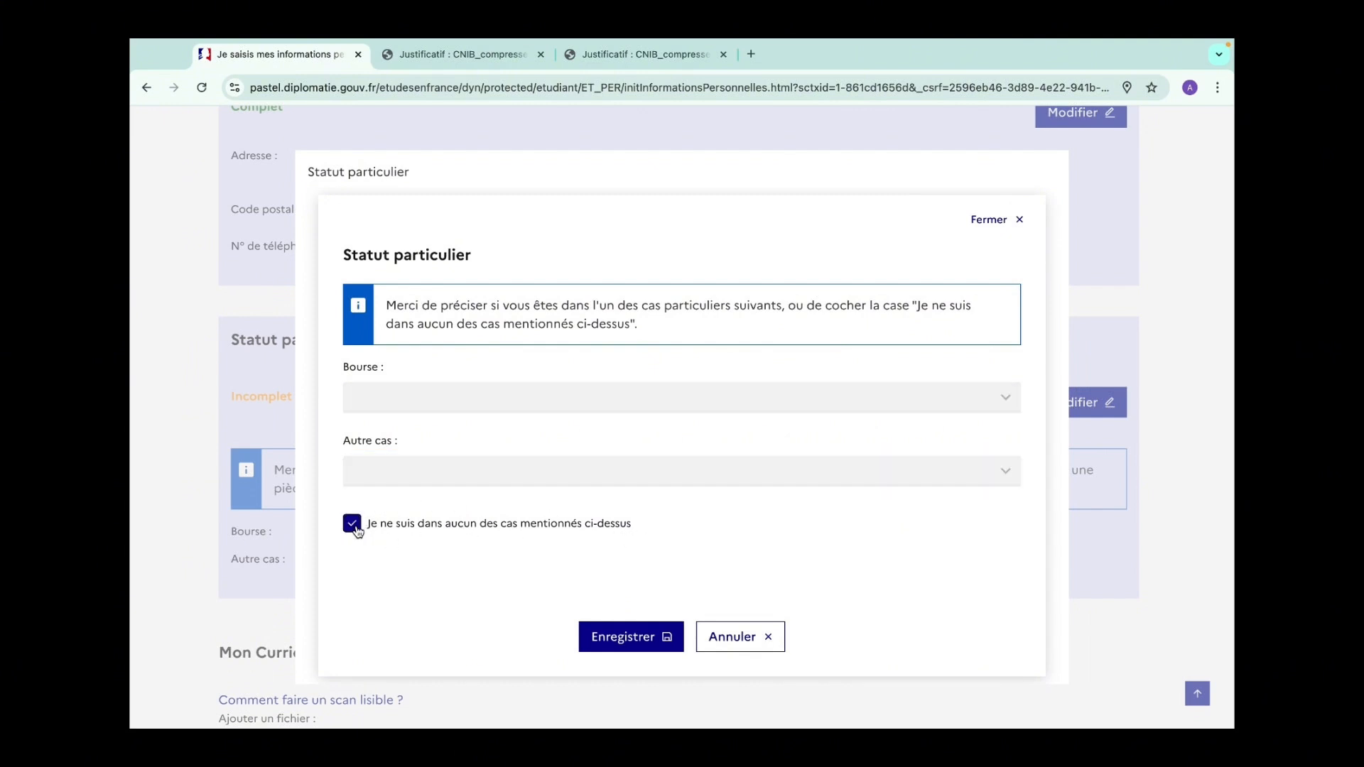
click(654, 647)
Step: Upload the compressed curriculum vitae PDF from the CAMPUS FRANCE folder to the Mon Curriculum Vitae (CV) section
scroll(718, 463, down, 2)
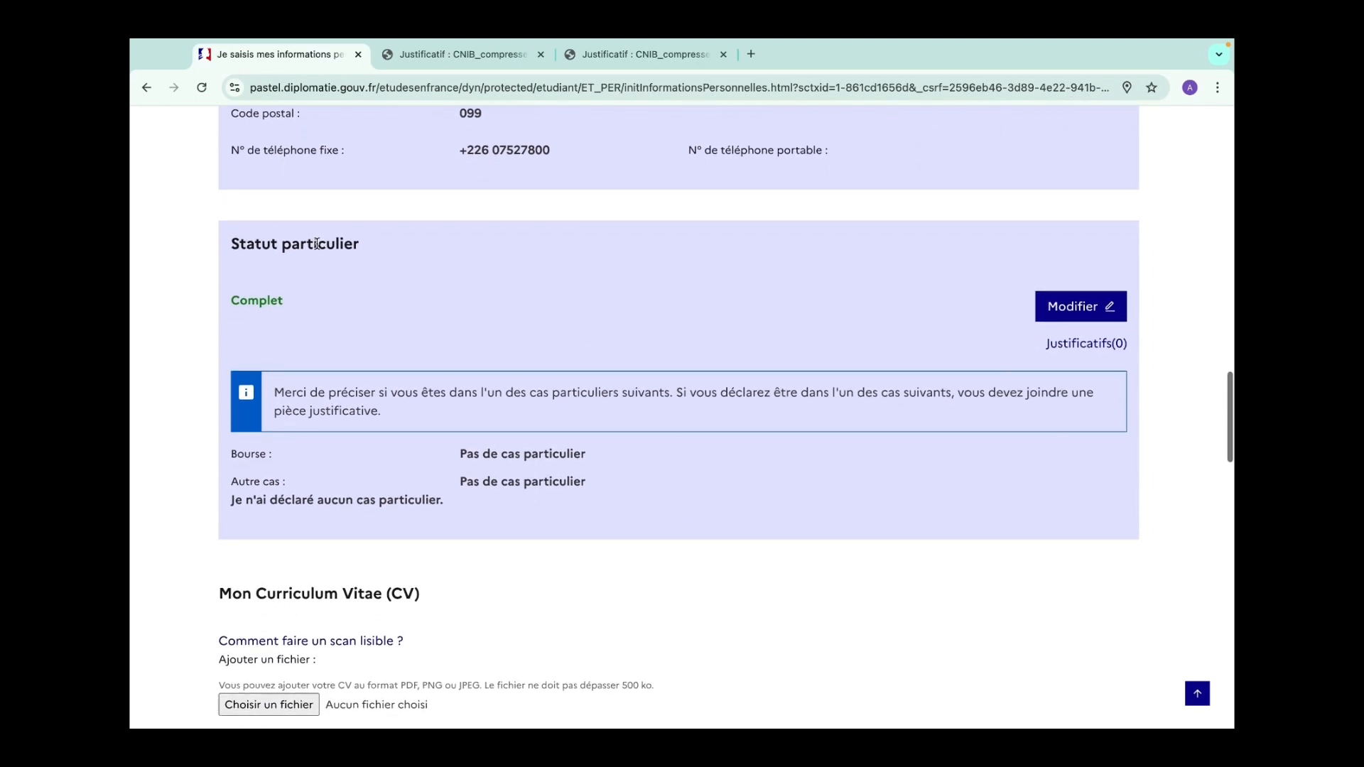
scroll(325, 320, down, 4)
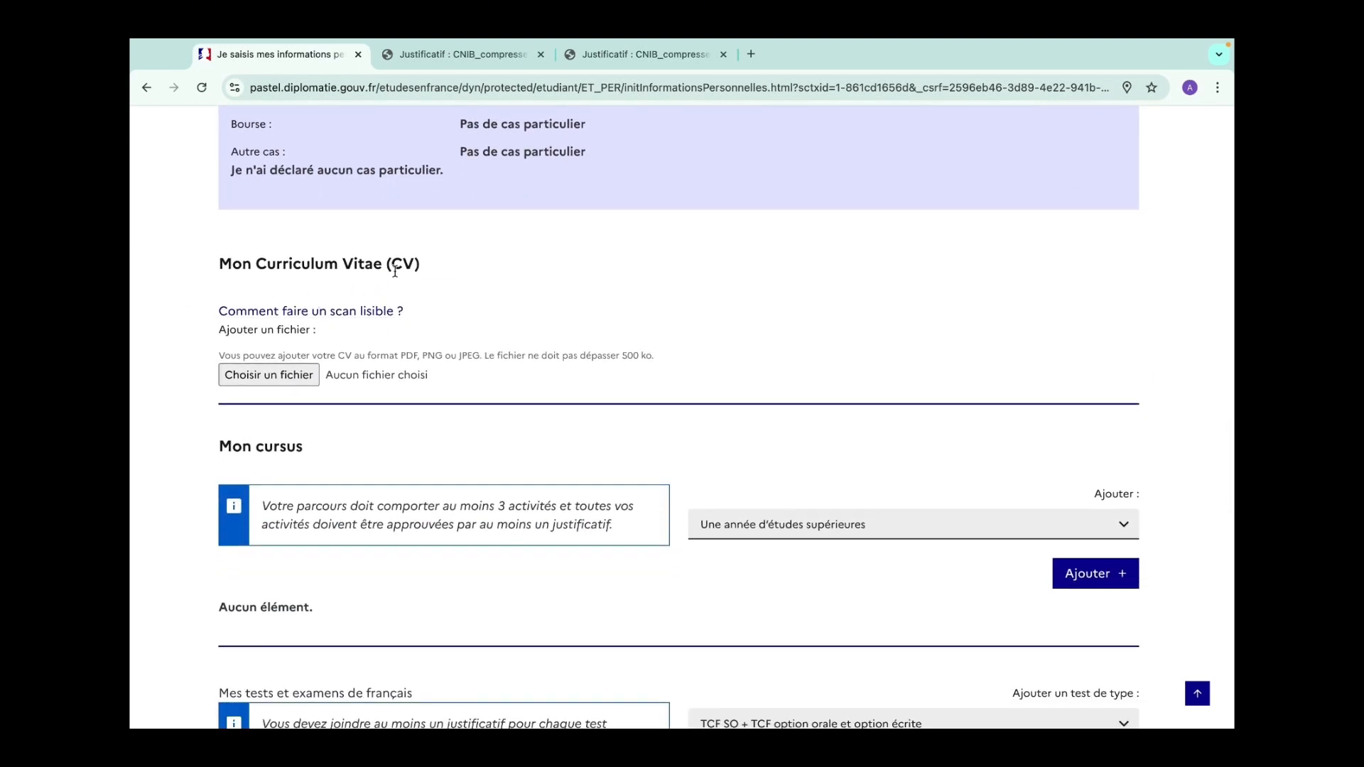
scroll(281, 264, down, 1)
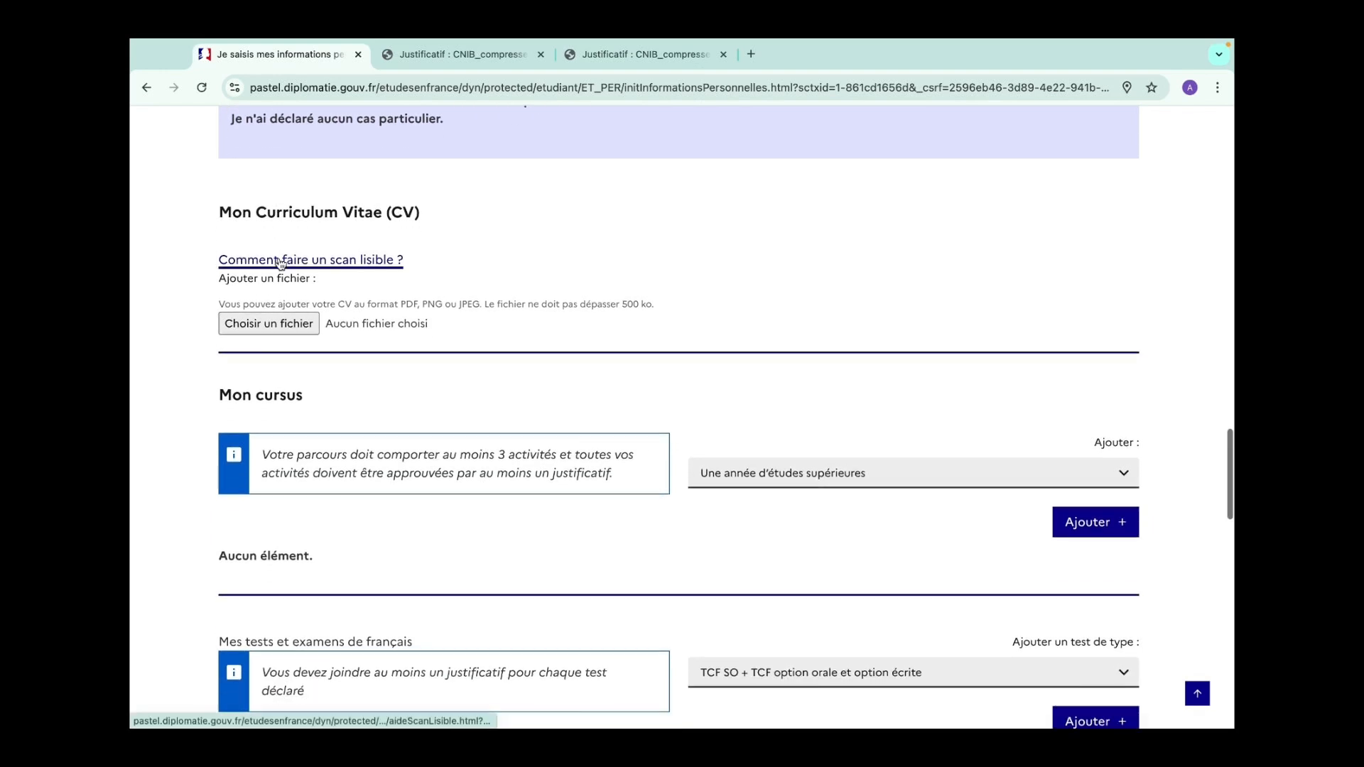
click(279, 322)
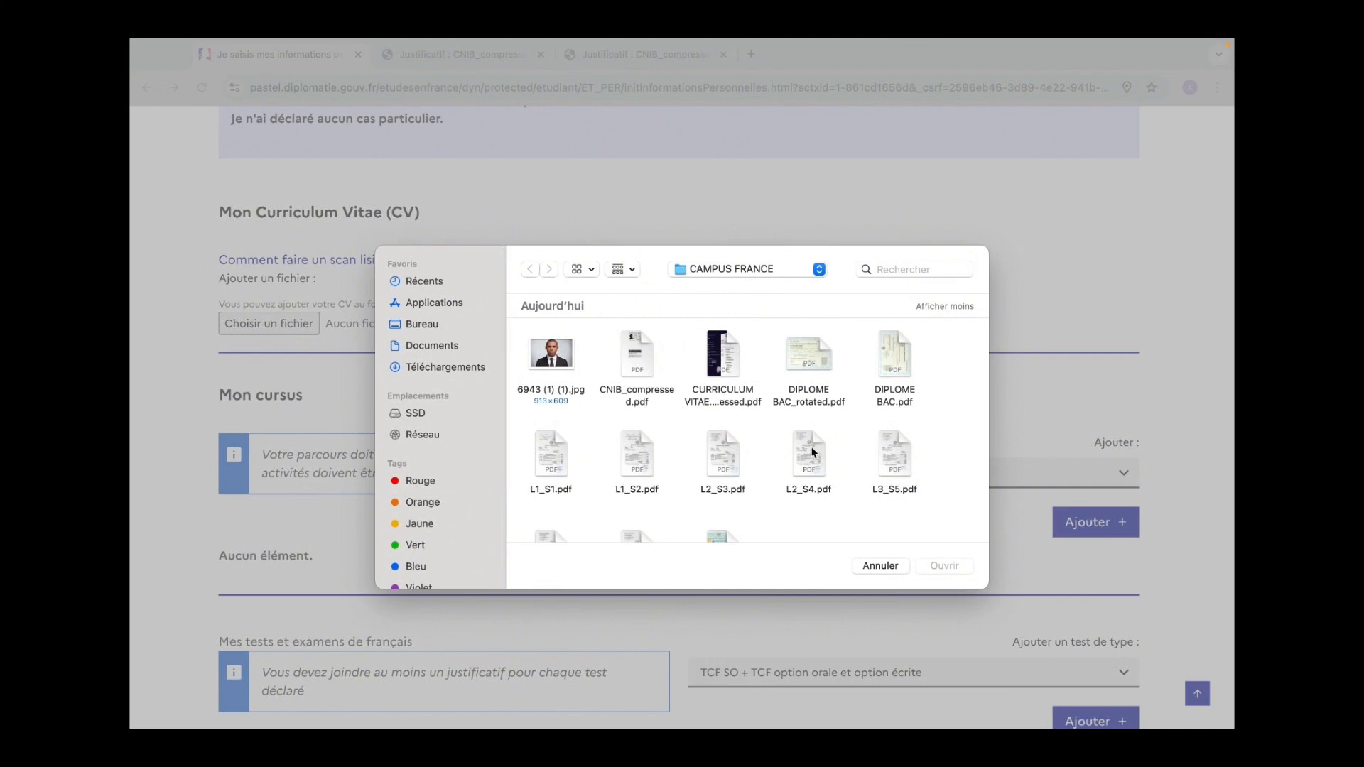
double_click(724, 369)
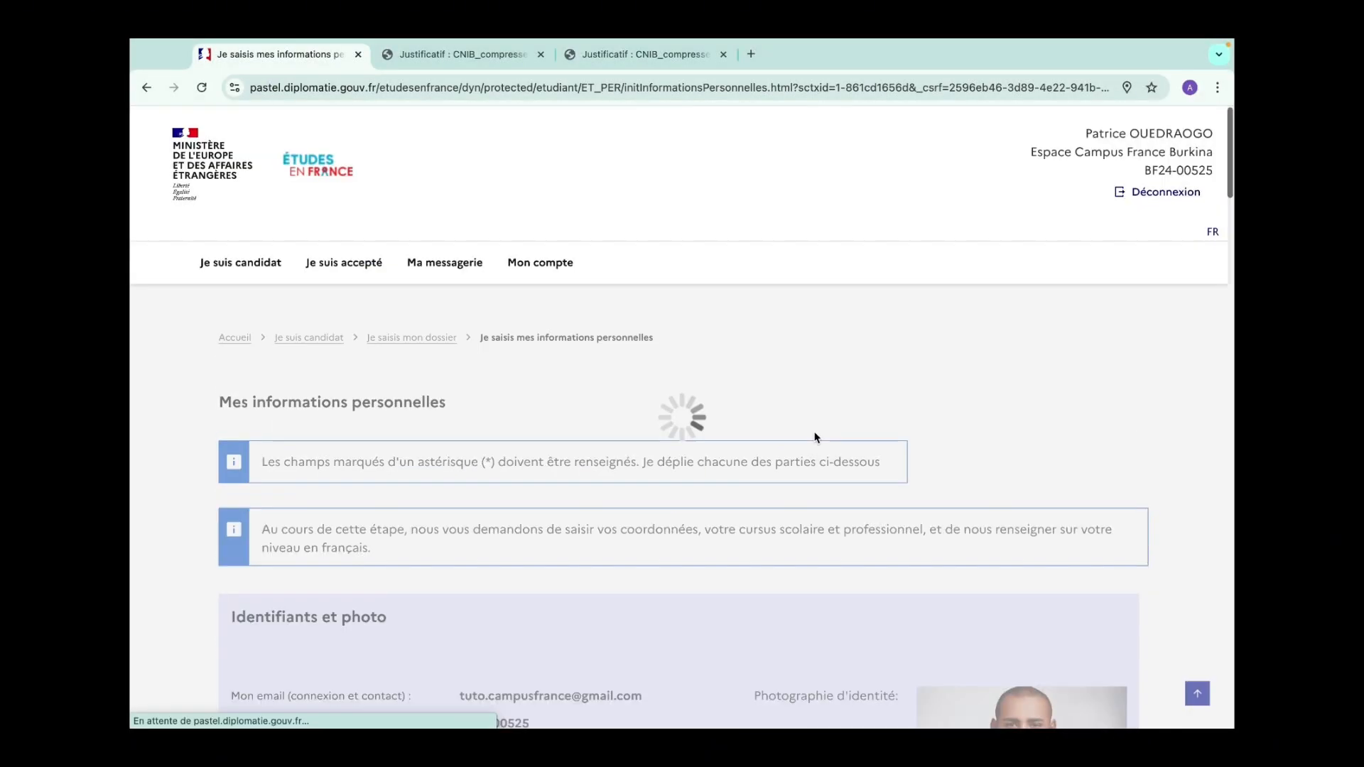
Step: View the uploaded CV document to check its pages, and return to the personal information form
scroll(816, 437, down, 15)
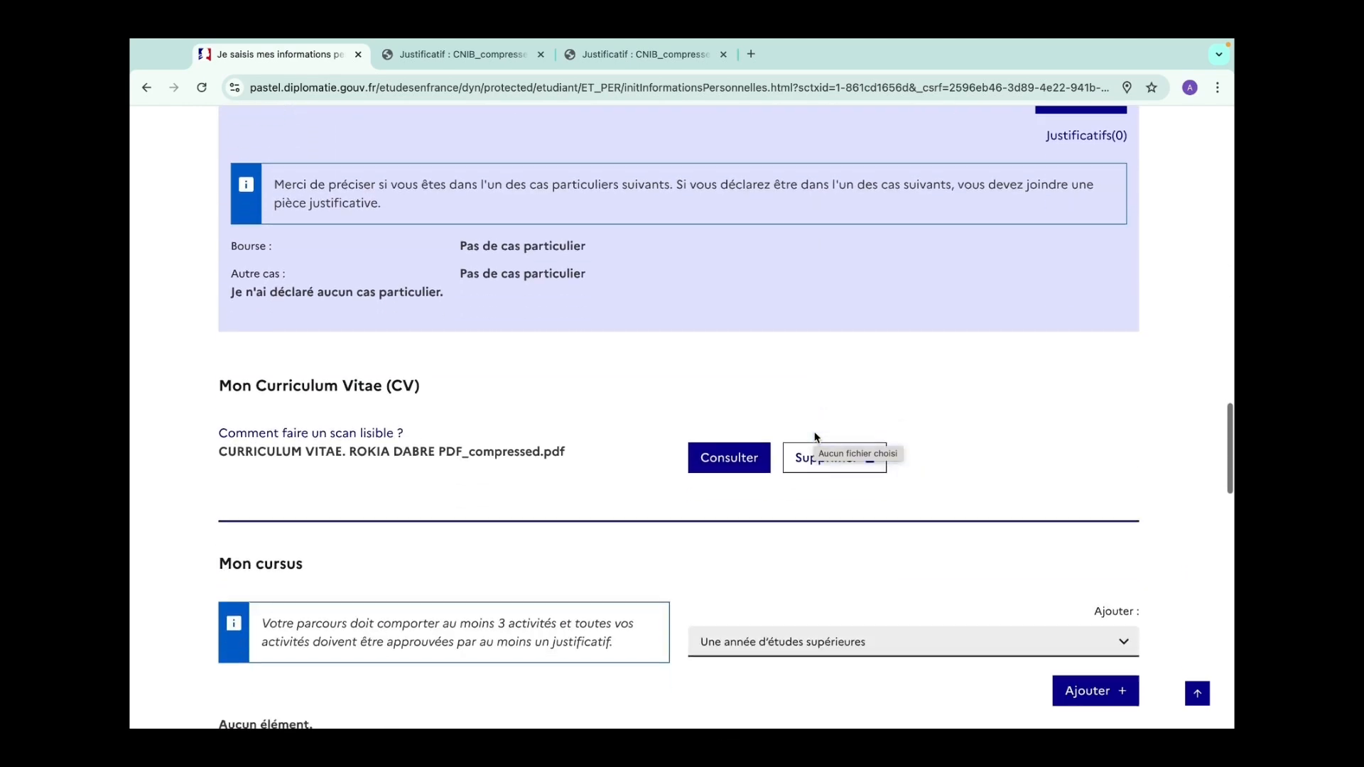
scroll(816, 437, down, 2)
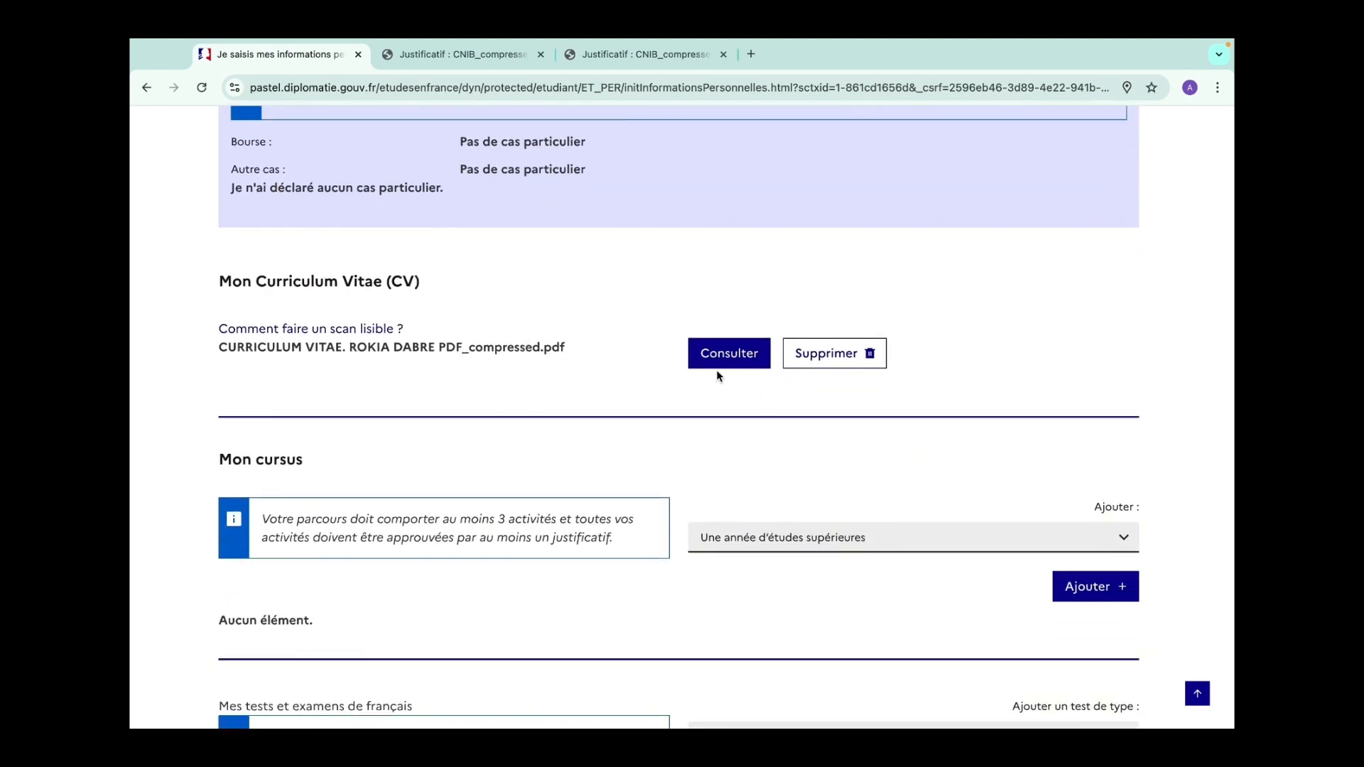
click(725, 353)
scroll(682, 413, down, 5)
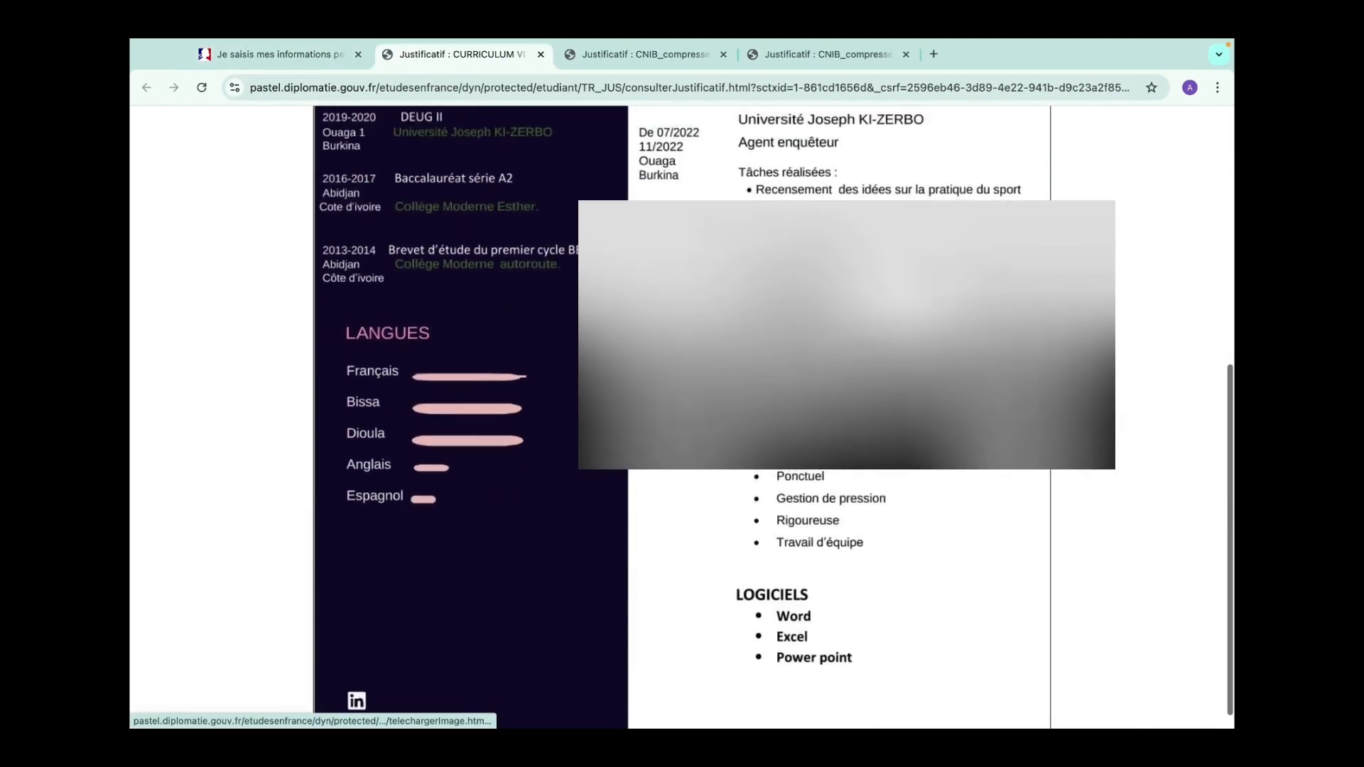
scroll(683, 412, up, 5)
click(277, 54)
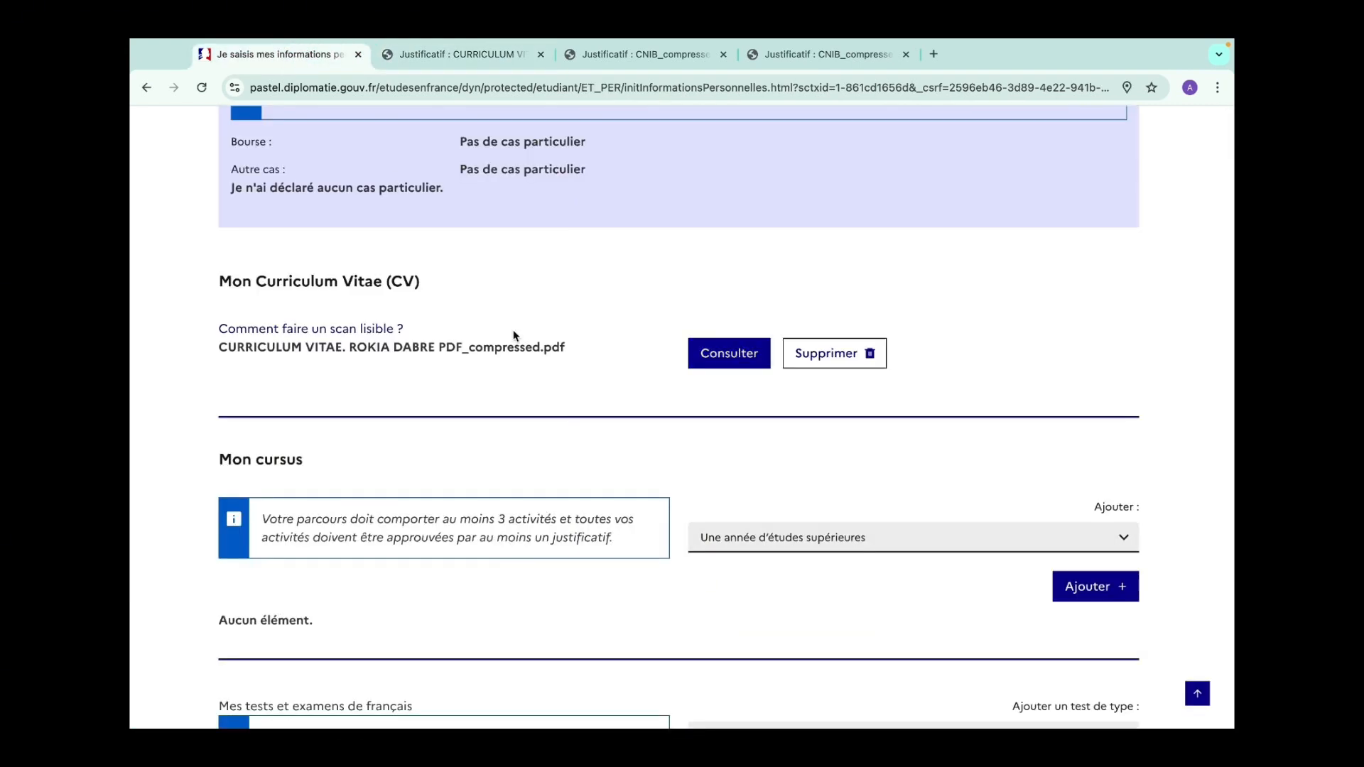
Step: Start a new "Un bac ou équivalent" entry in the Mon cursus section
scroll(610, 403, down, 2)
scroll(609, 410, down, 1)
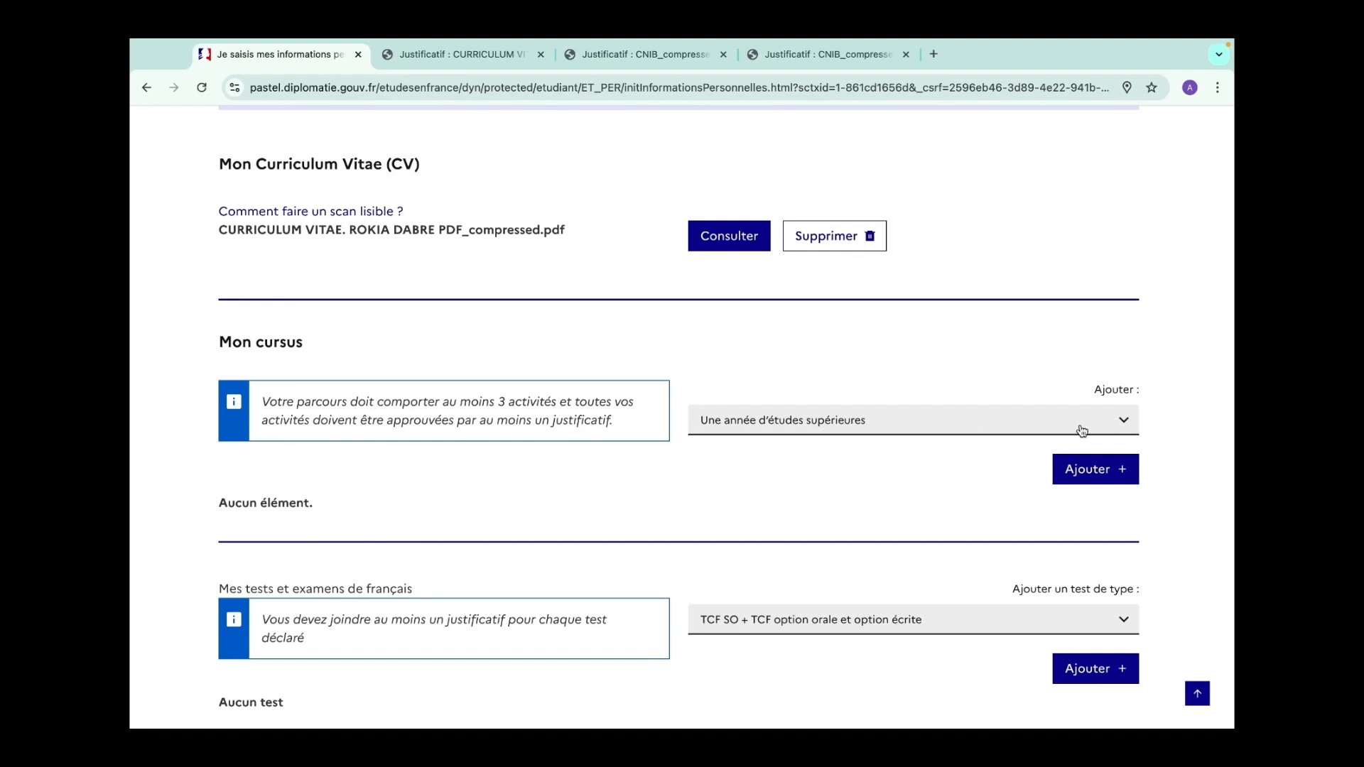
click(1116, 427)
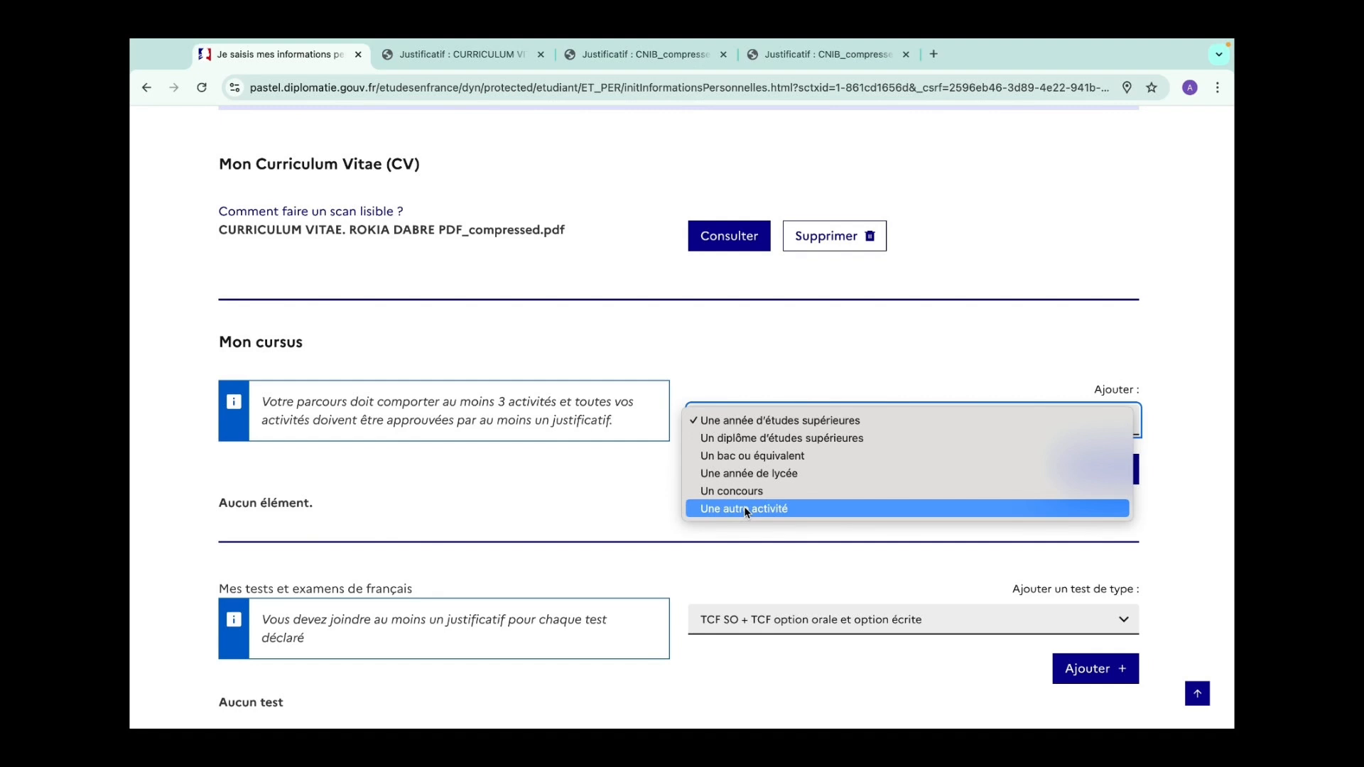
click(757, 459)
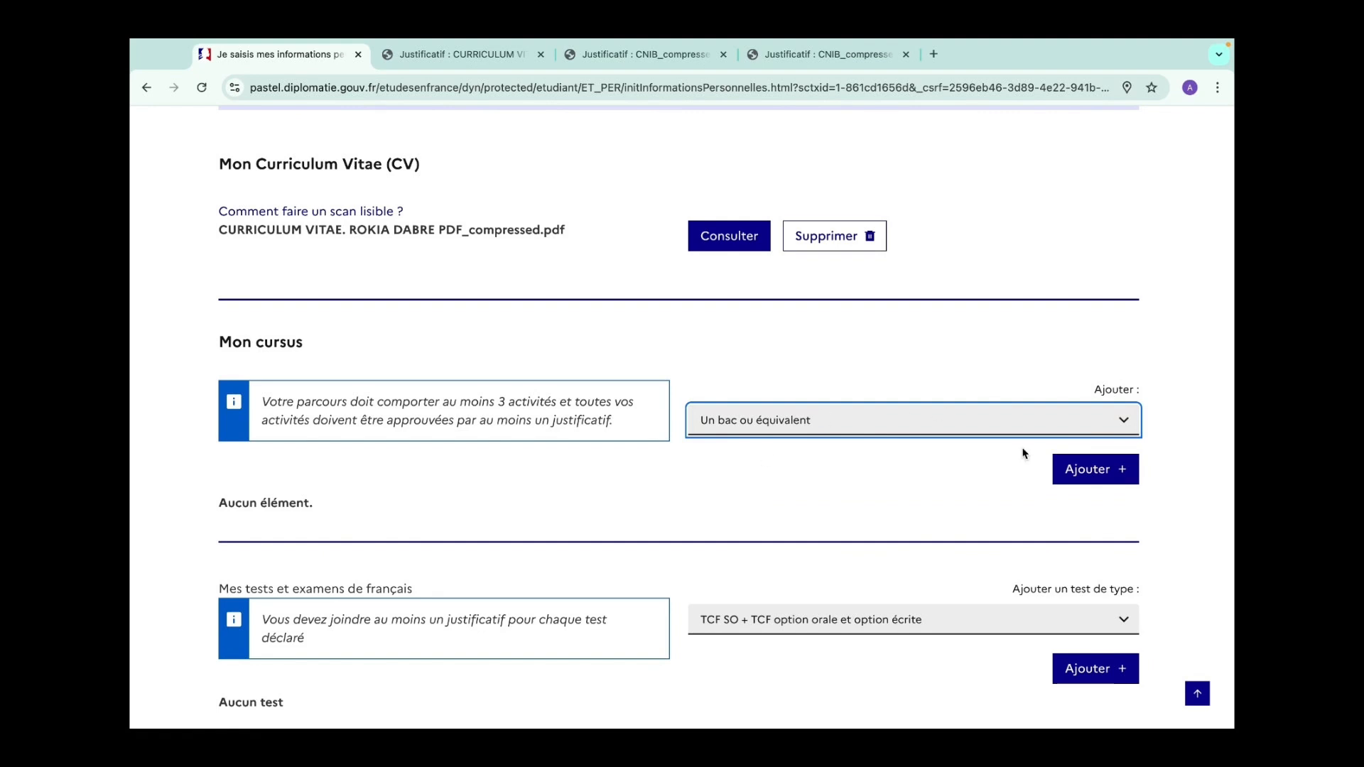
click(1094, 475)
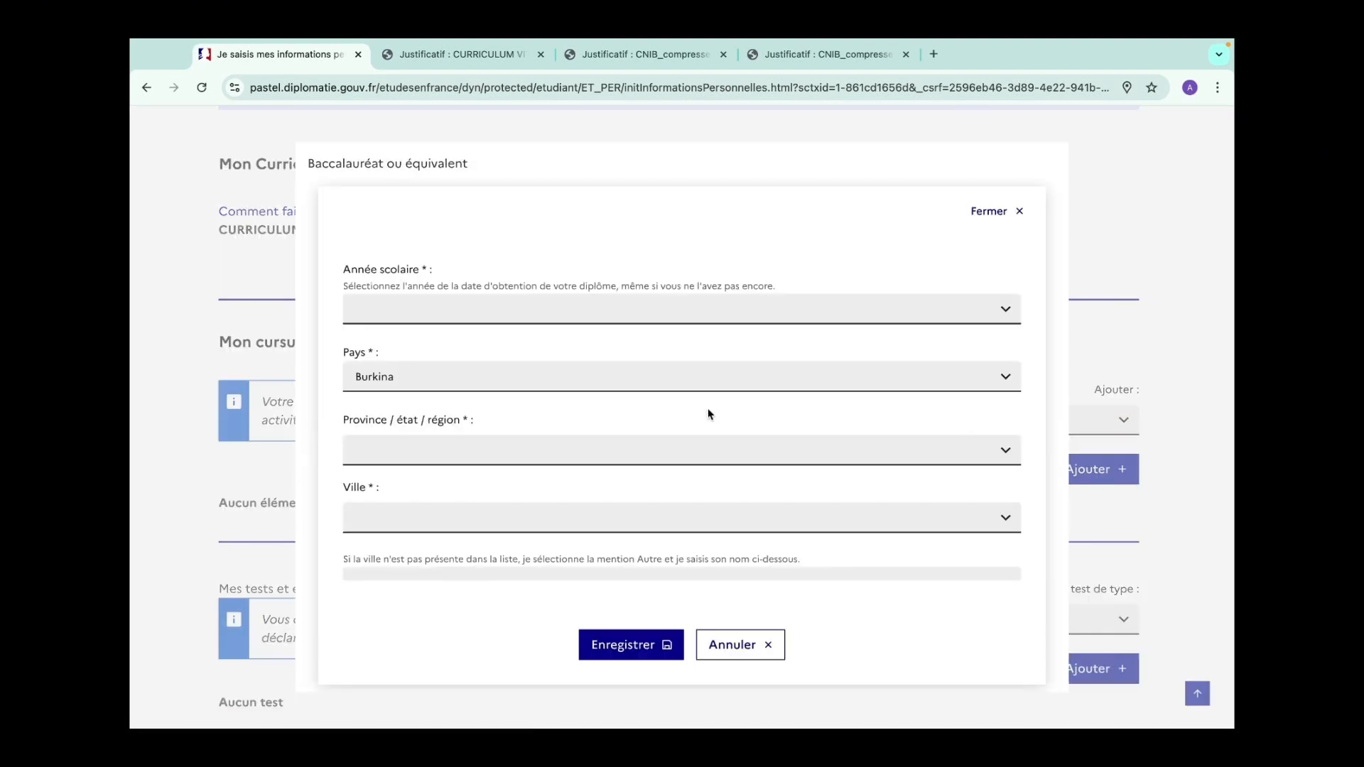
Step: Set the baccalauréat's school year to 2022 and its country to Burkina
click(770, 312)
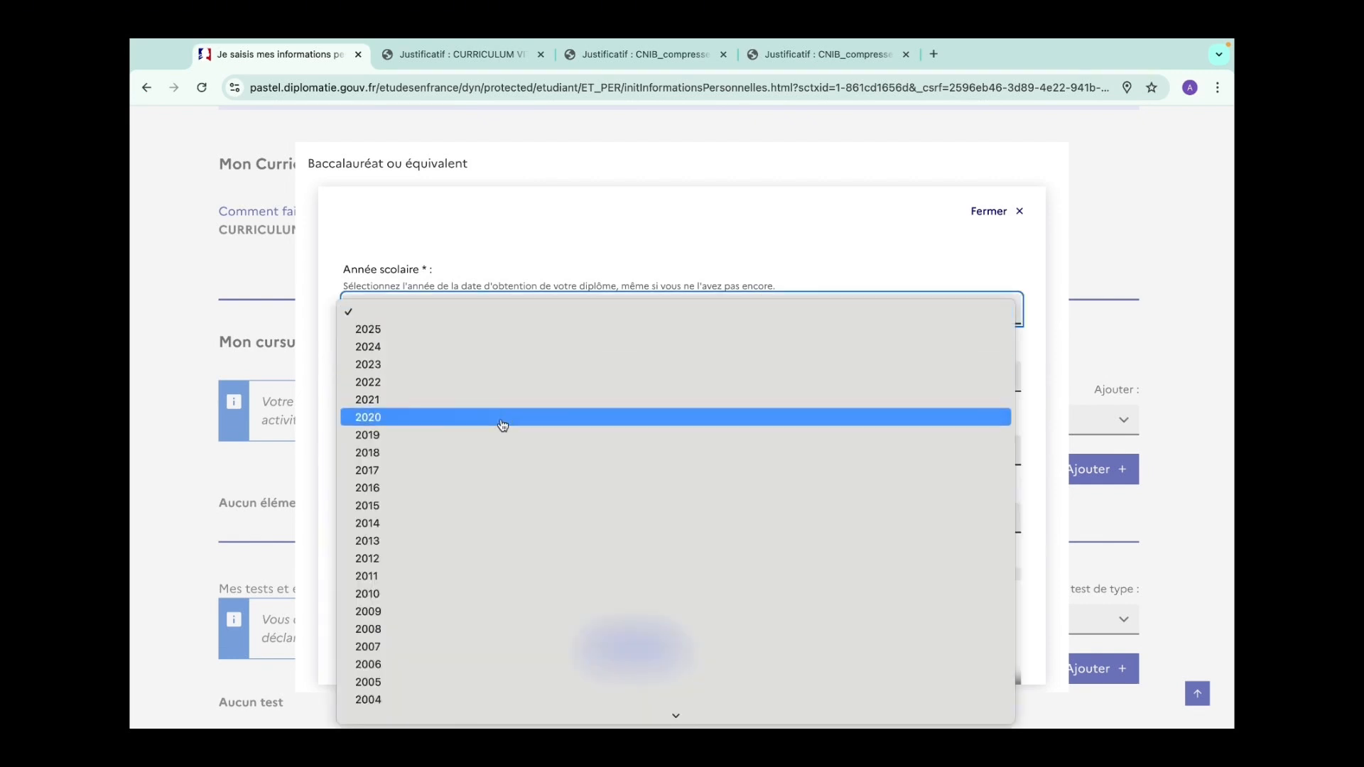
click(434, 383)
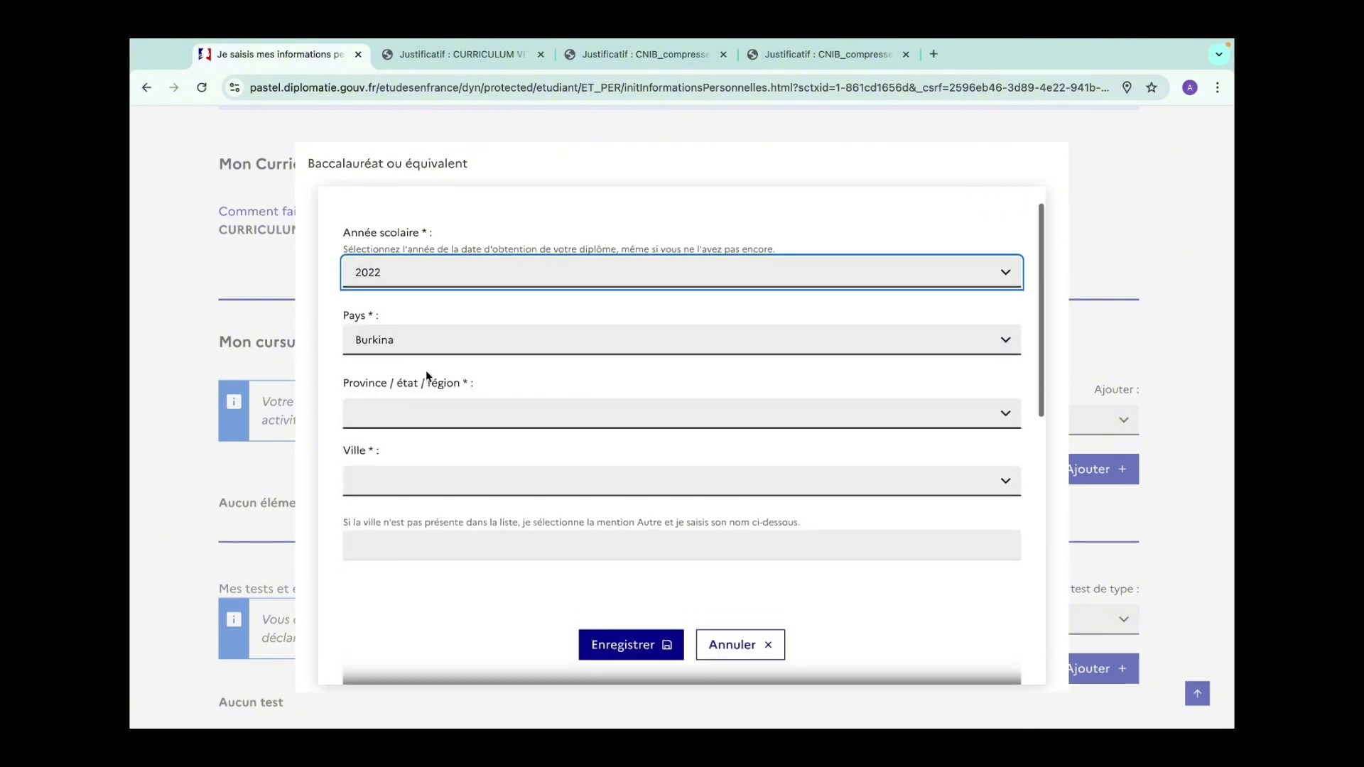
click(449, 351)
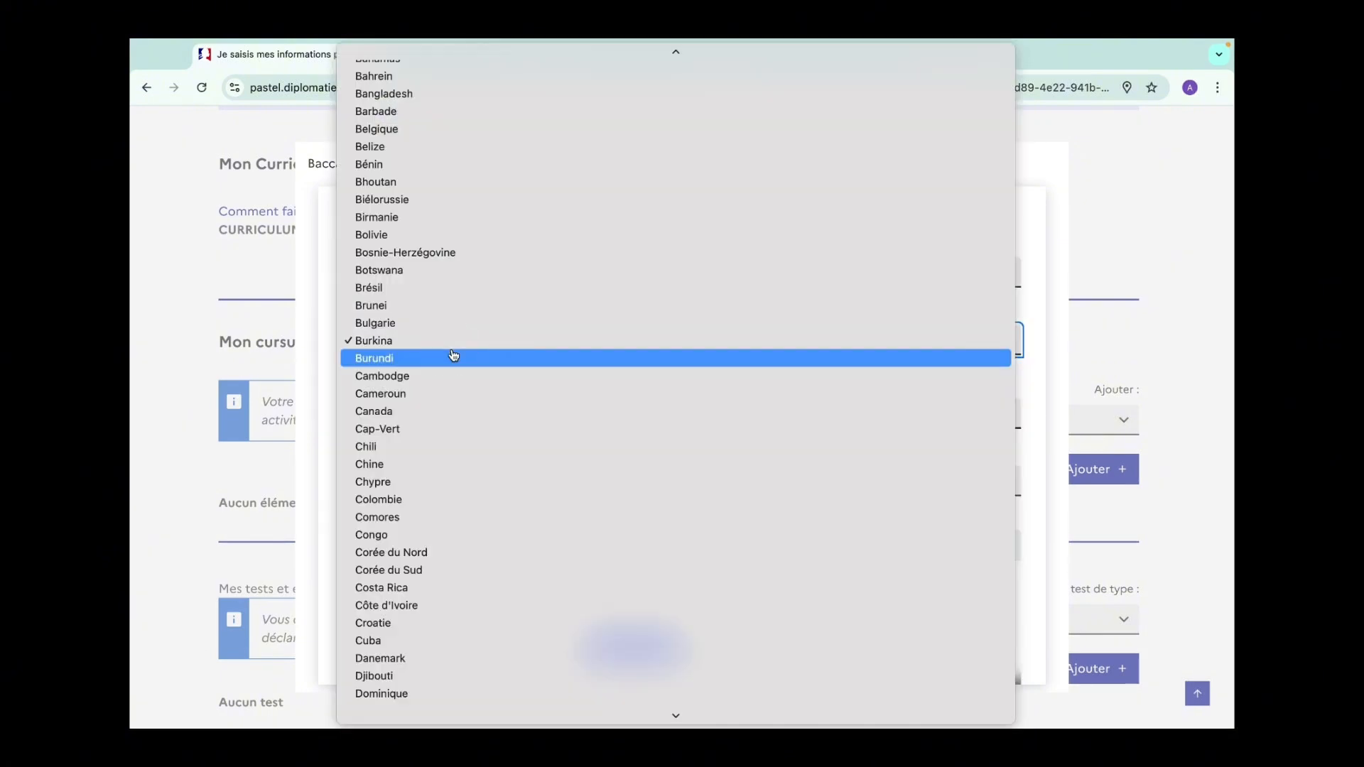
click(395, 341)
Step: Set the baccalauréat's region to Region Centre and its city to Ouagadougou
scroll(401, 359, down, 1)
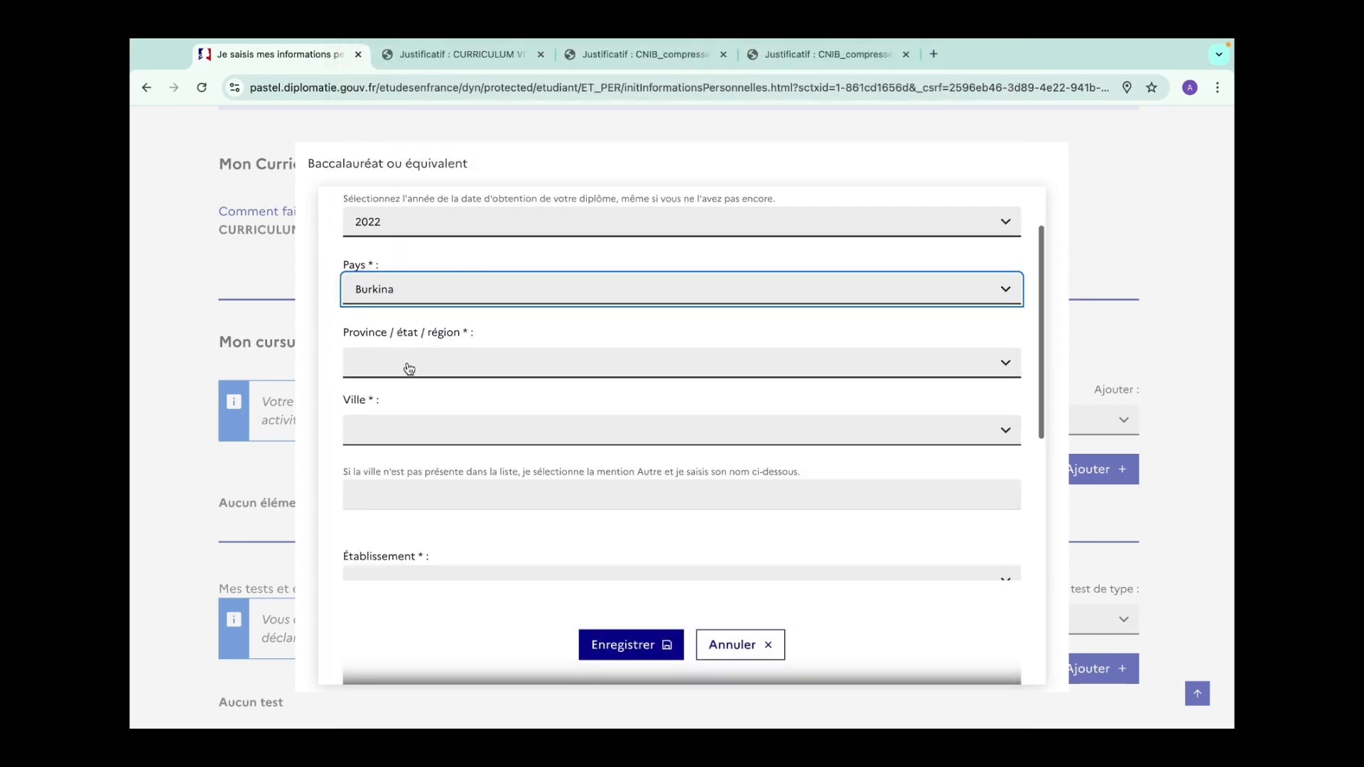
click(409, 367)
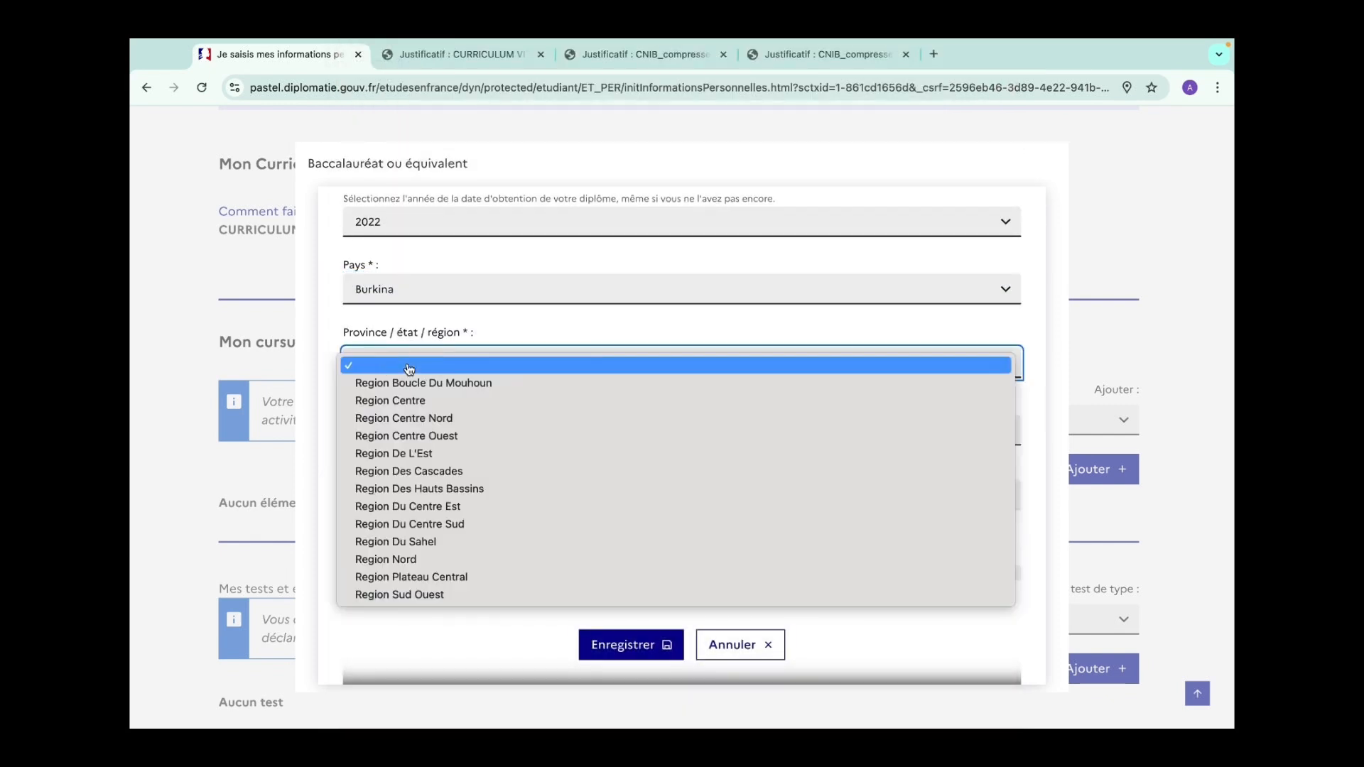
click(403, 407)
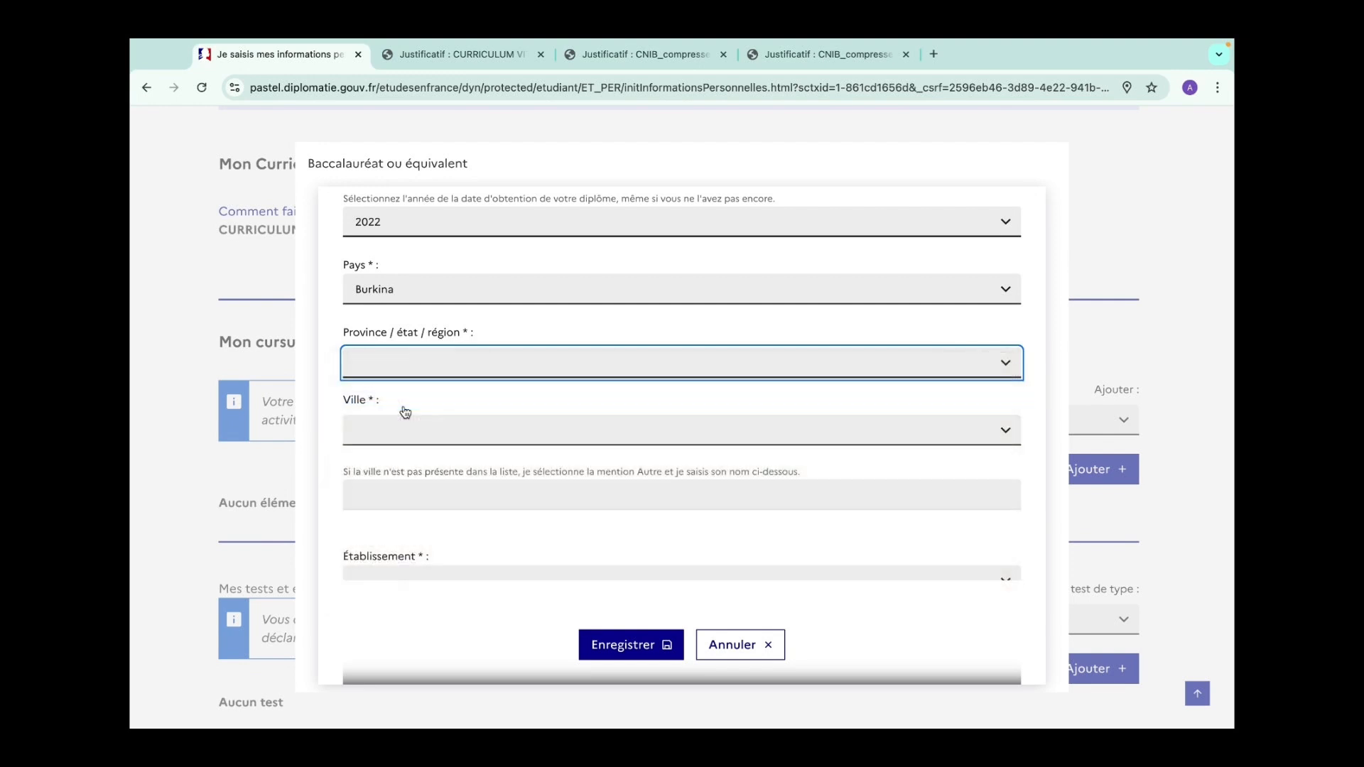
scroll(428, 409, down, 3)
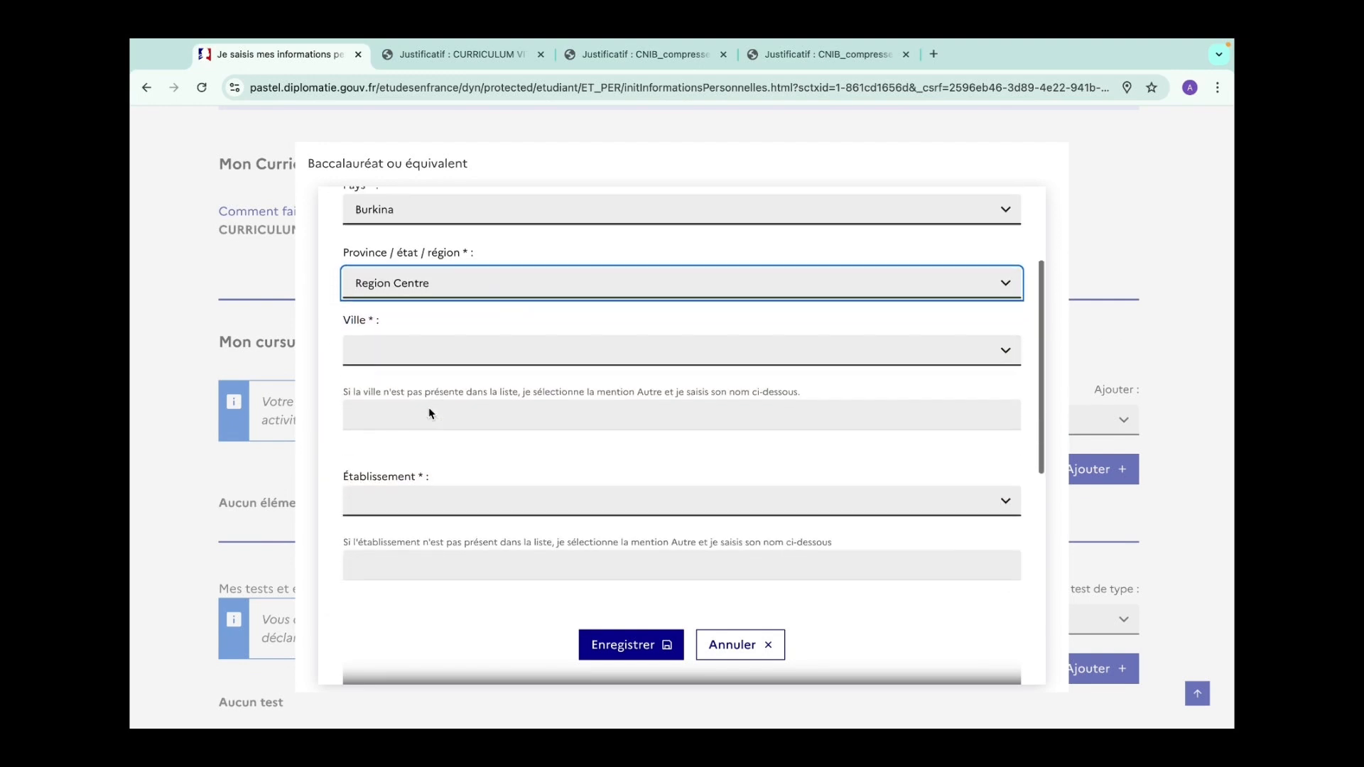
click(427, 346)
click(425, 353)
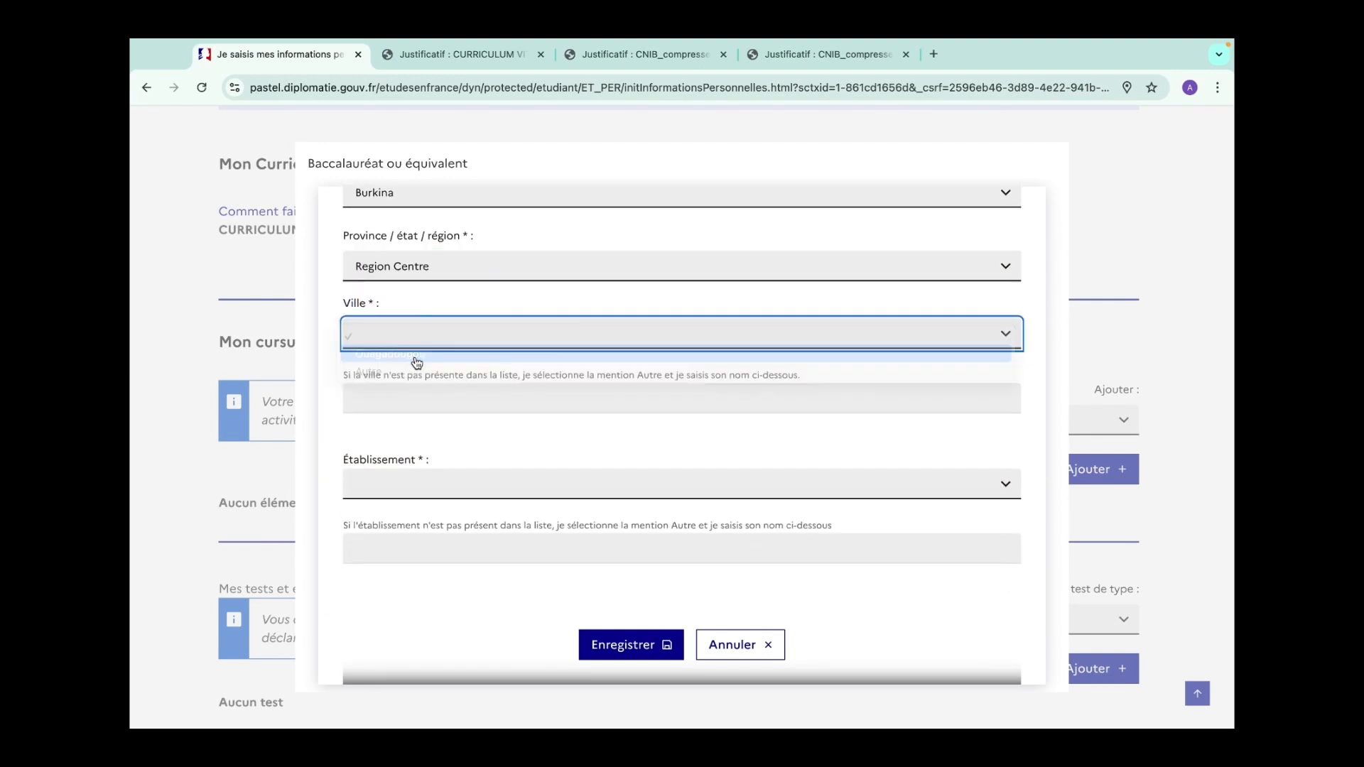
Step: Choose JUVENAT ST CAMILLE as the establishment for the baccalauréat entry
scroll(415, 355, down, 3)
click(417, 338)
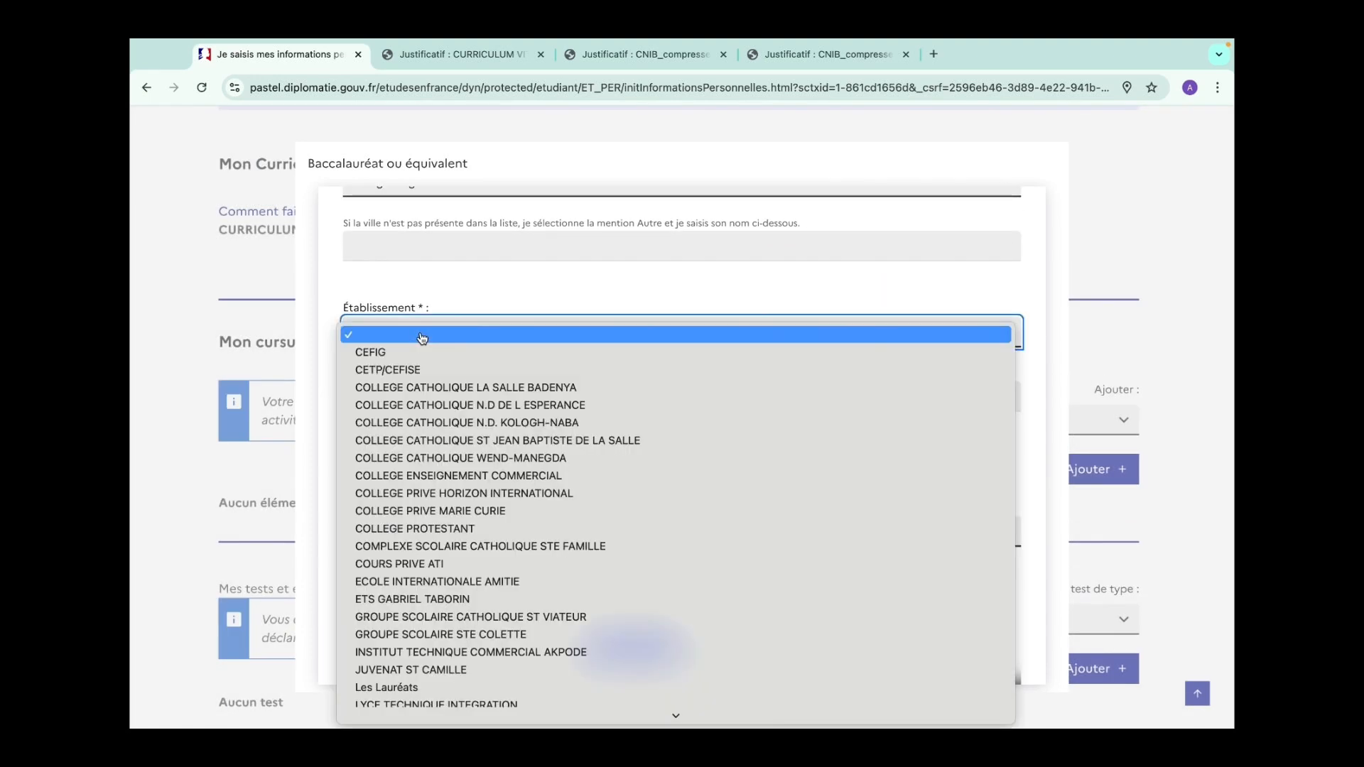
scroll(417, 481, down, 3)
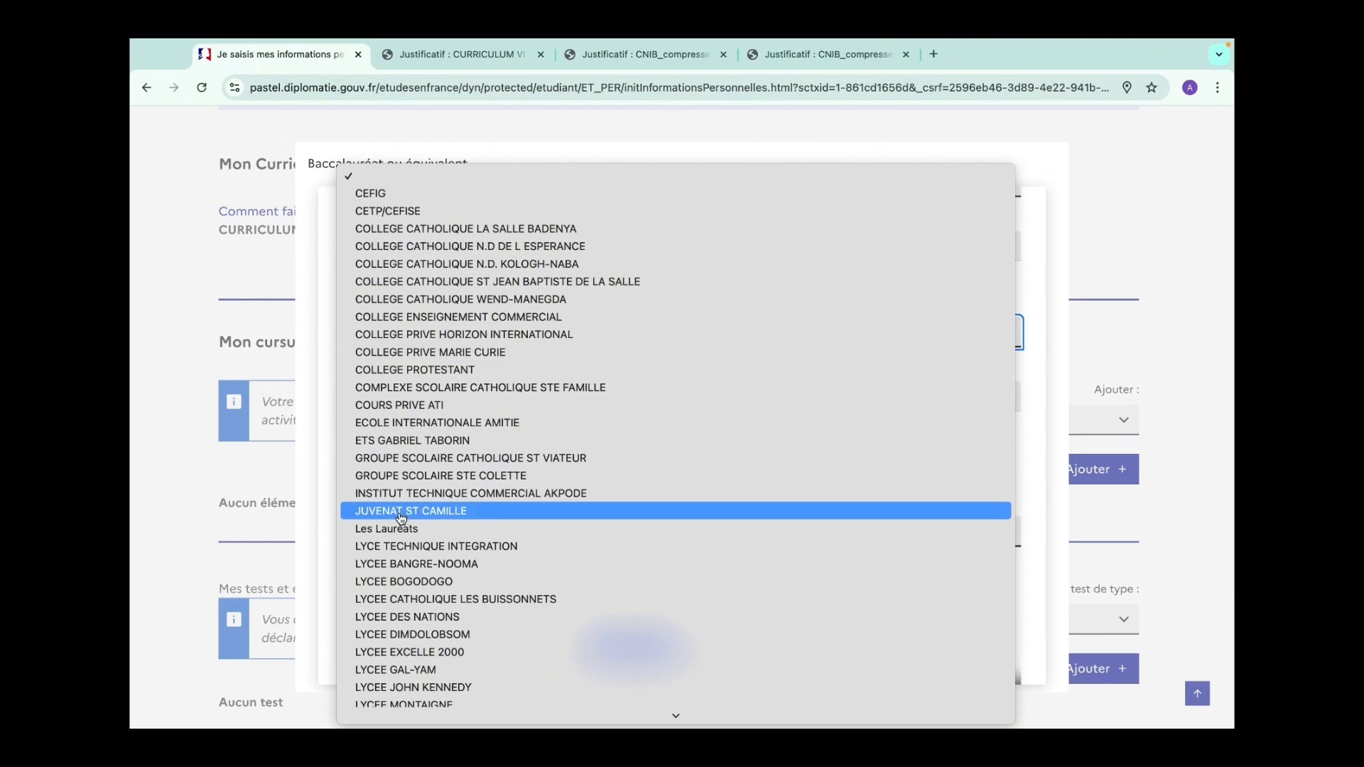
click(401, 513)
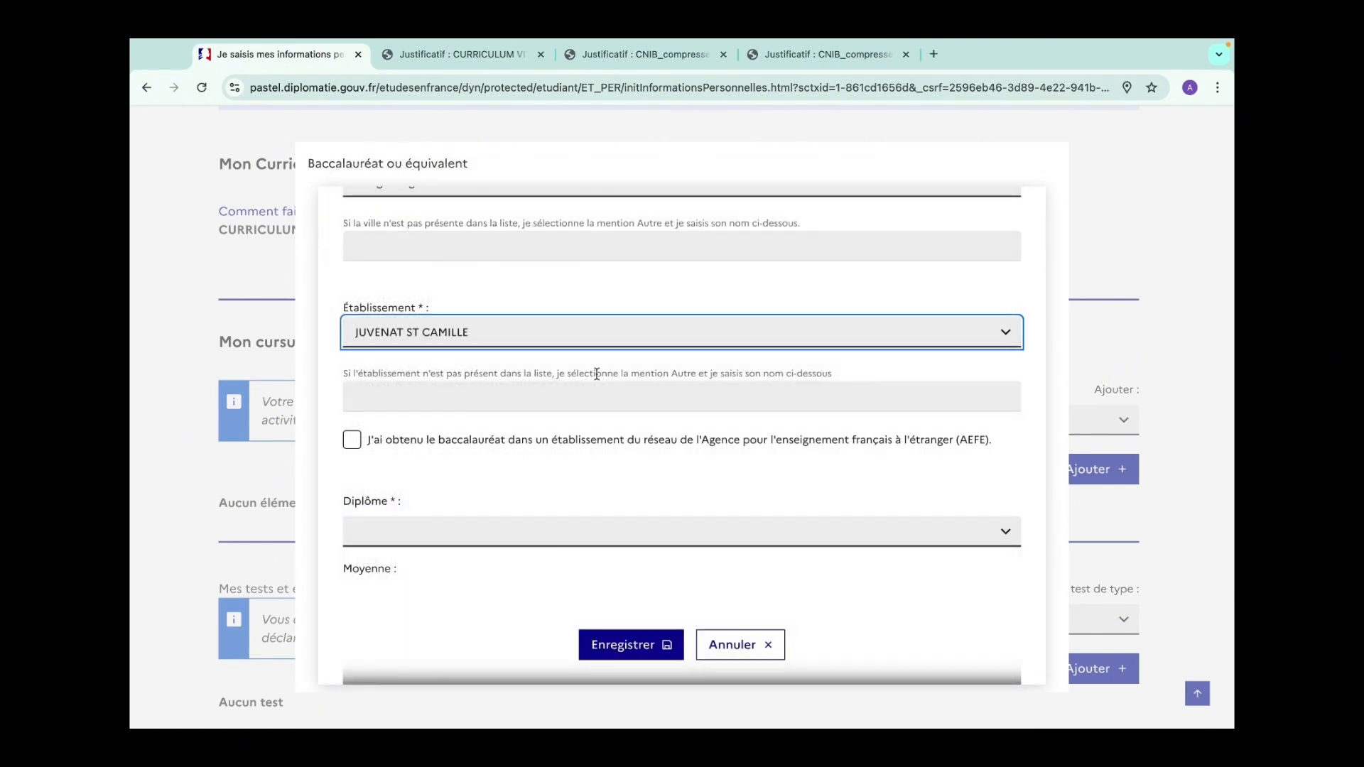
Step: Set the baccalauréat's diploma to A4 (littéraire)
scroll(470, 430, down, 2)
scroll(470, 431, down, 2)
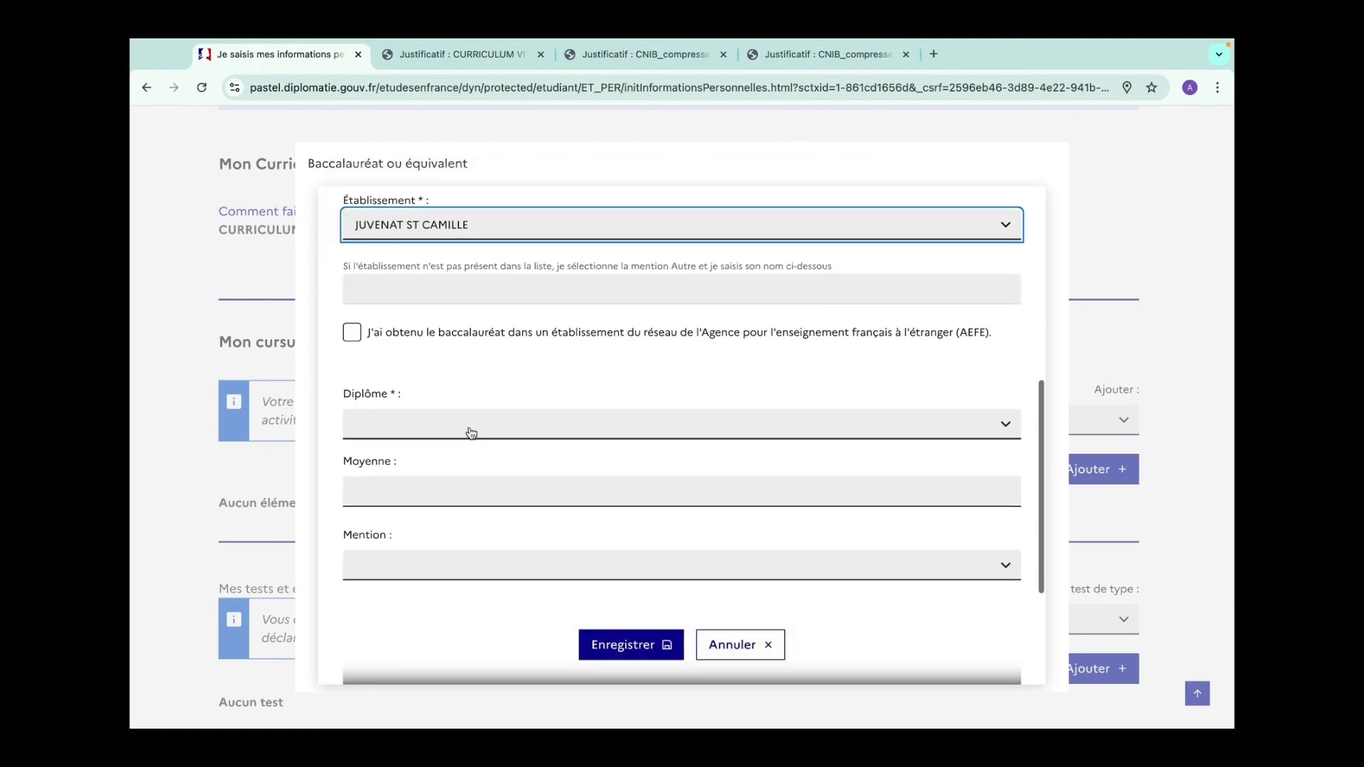
click(471, 434)
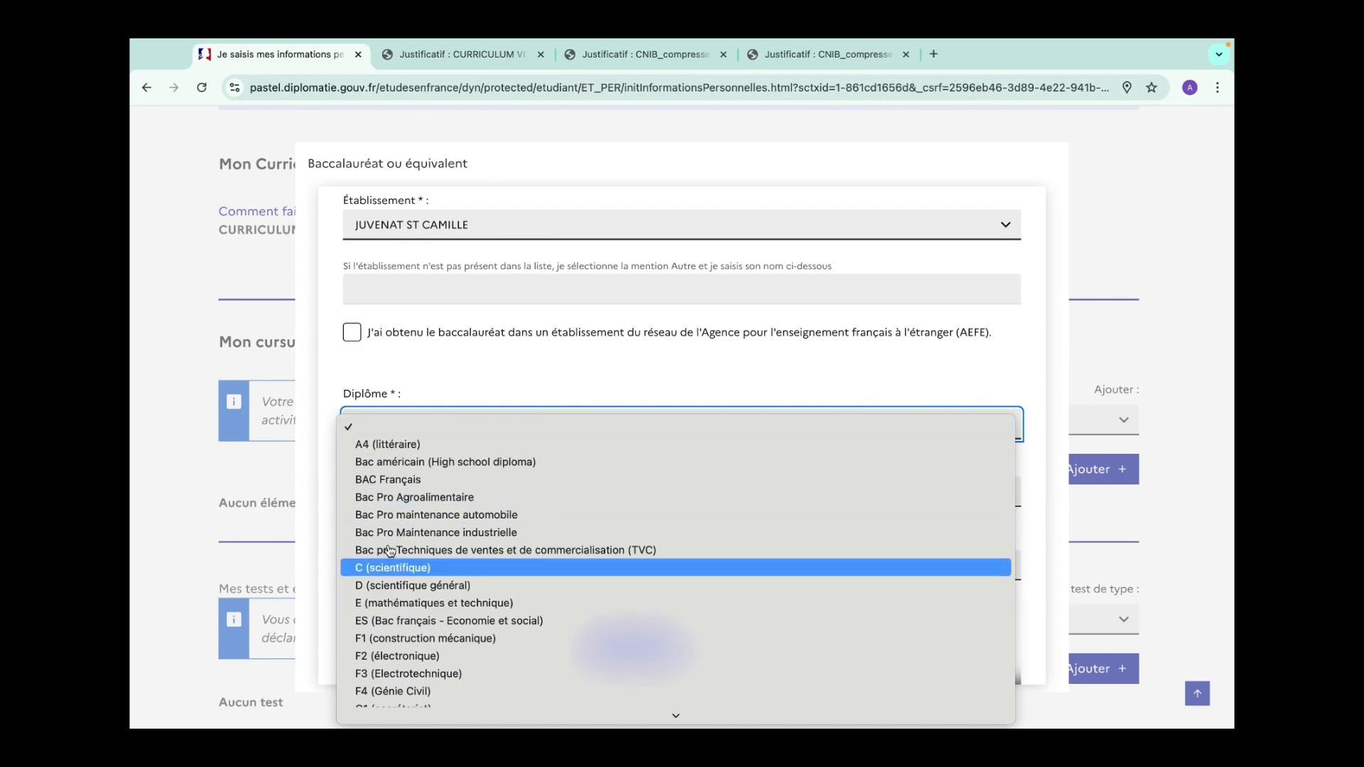
click(396, 445)
Step: Change the baccalauréat's establishment selection to Autre
scroll(462, 351, up, 5)
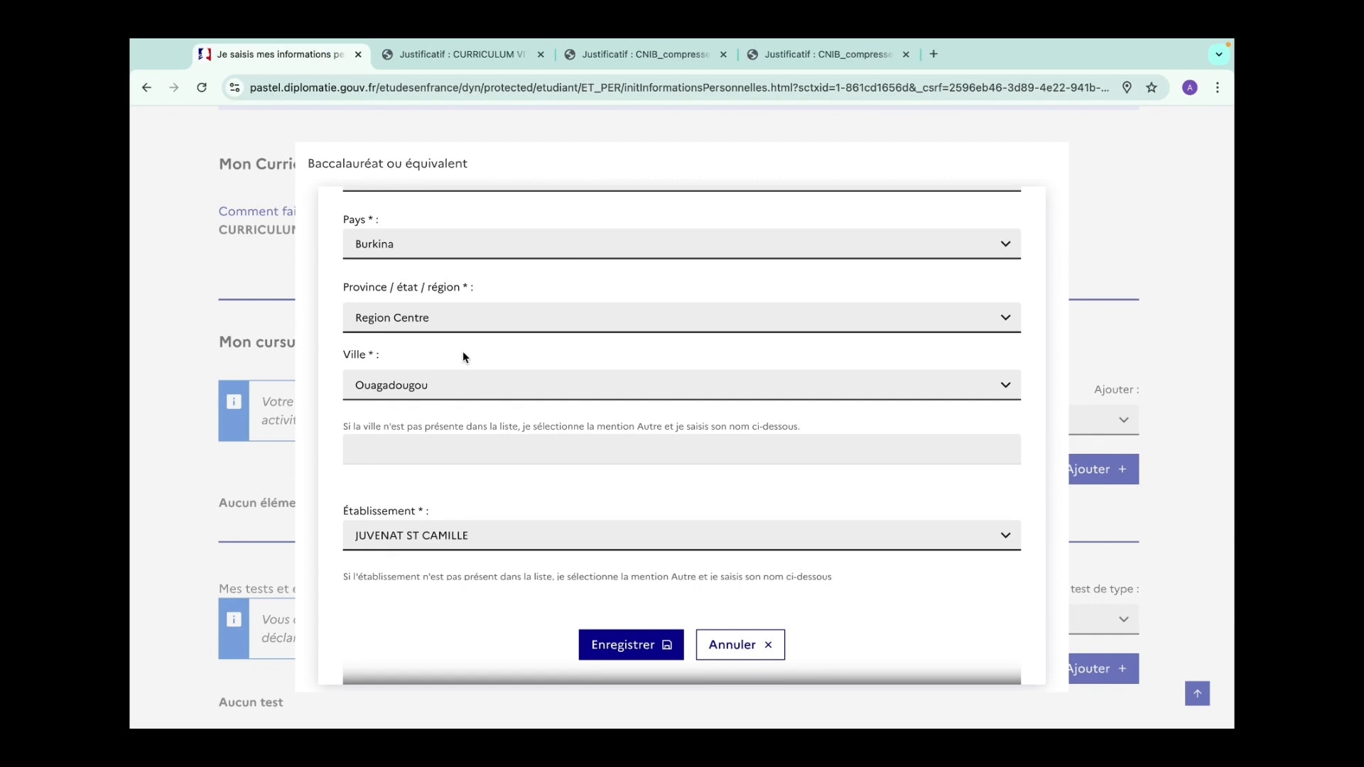
scroll(463, 352, up, 2)
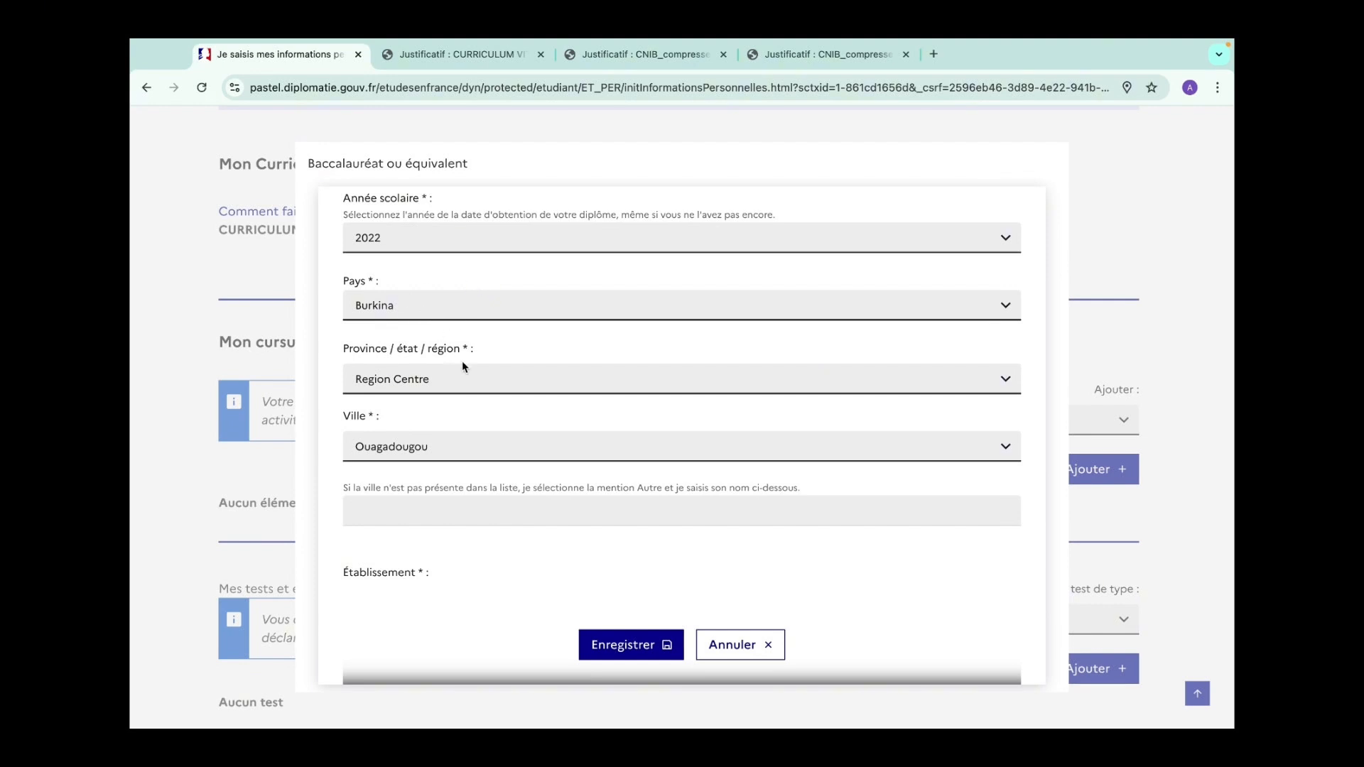
scroll(462, 366, down, 4)
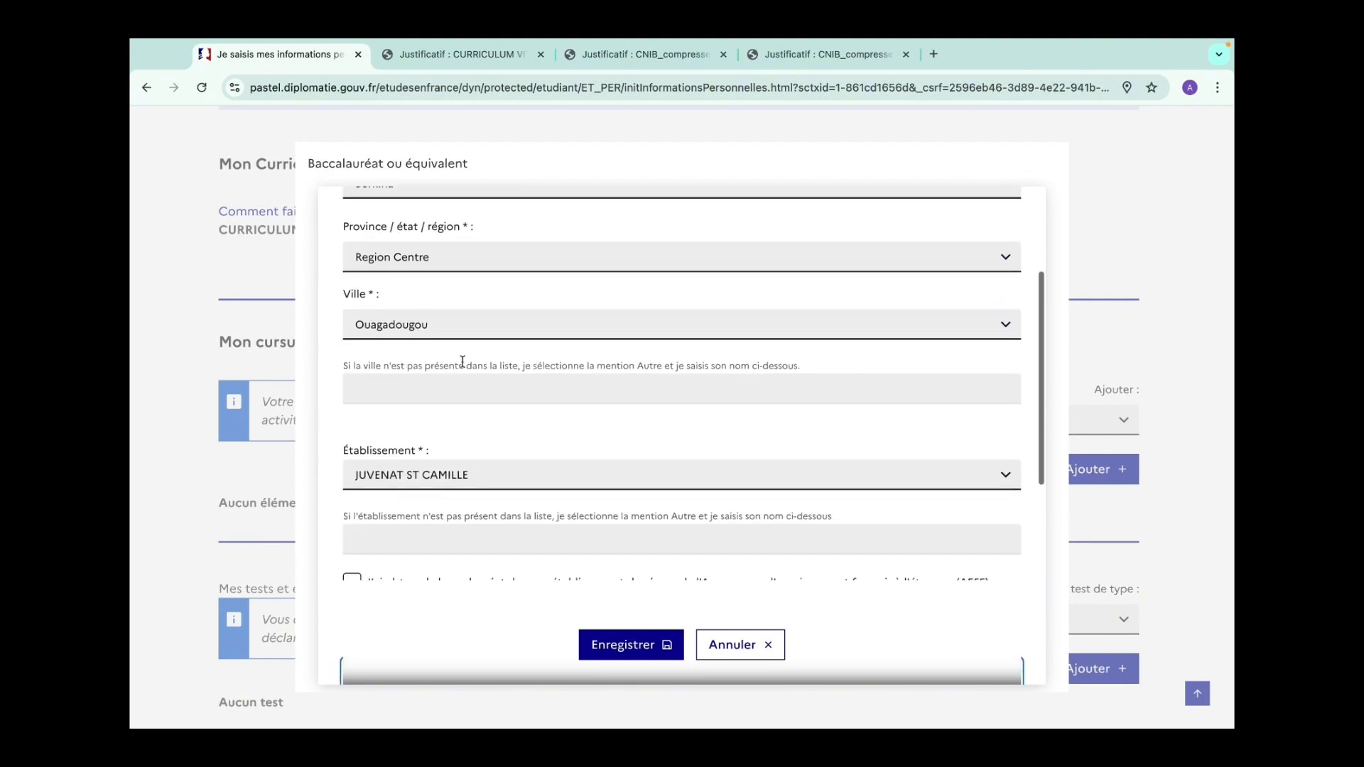
scroll(462, 362, down, 1)
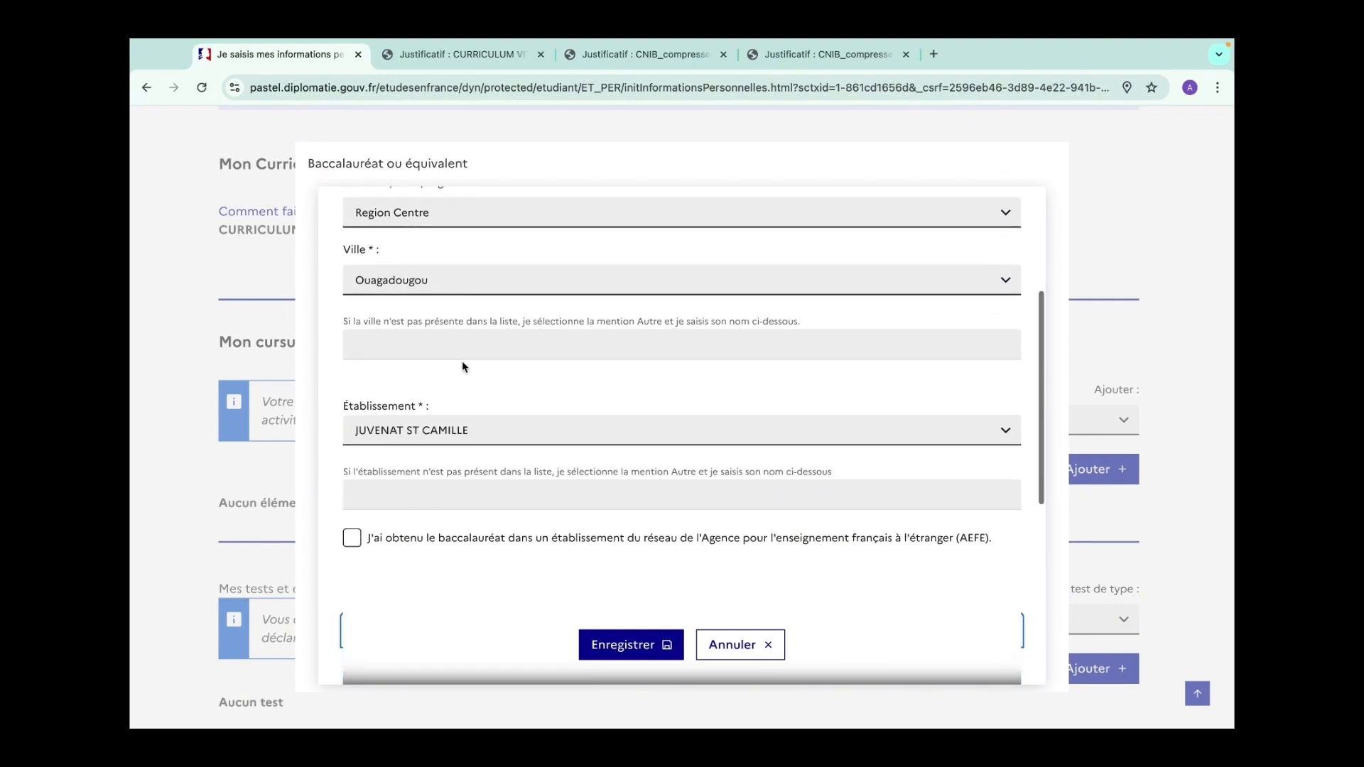
click(469, 436)
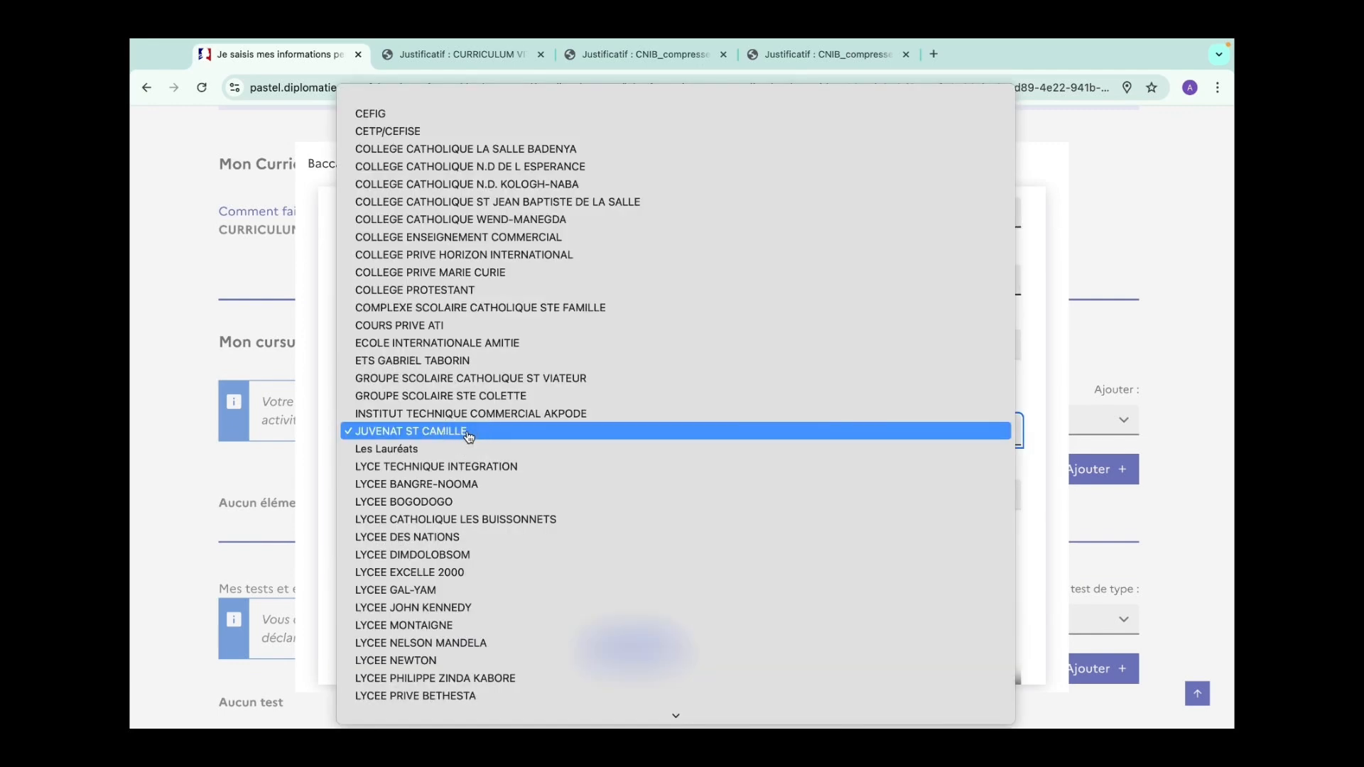
scroll(468, 436, down, 5)
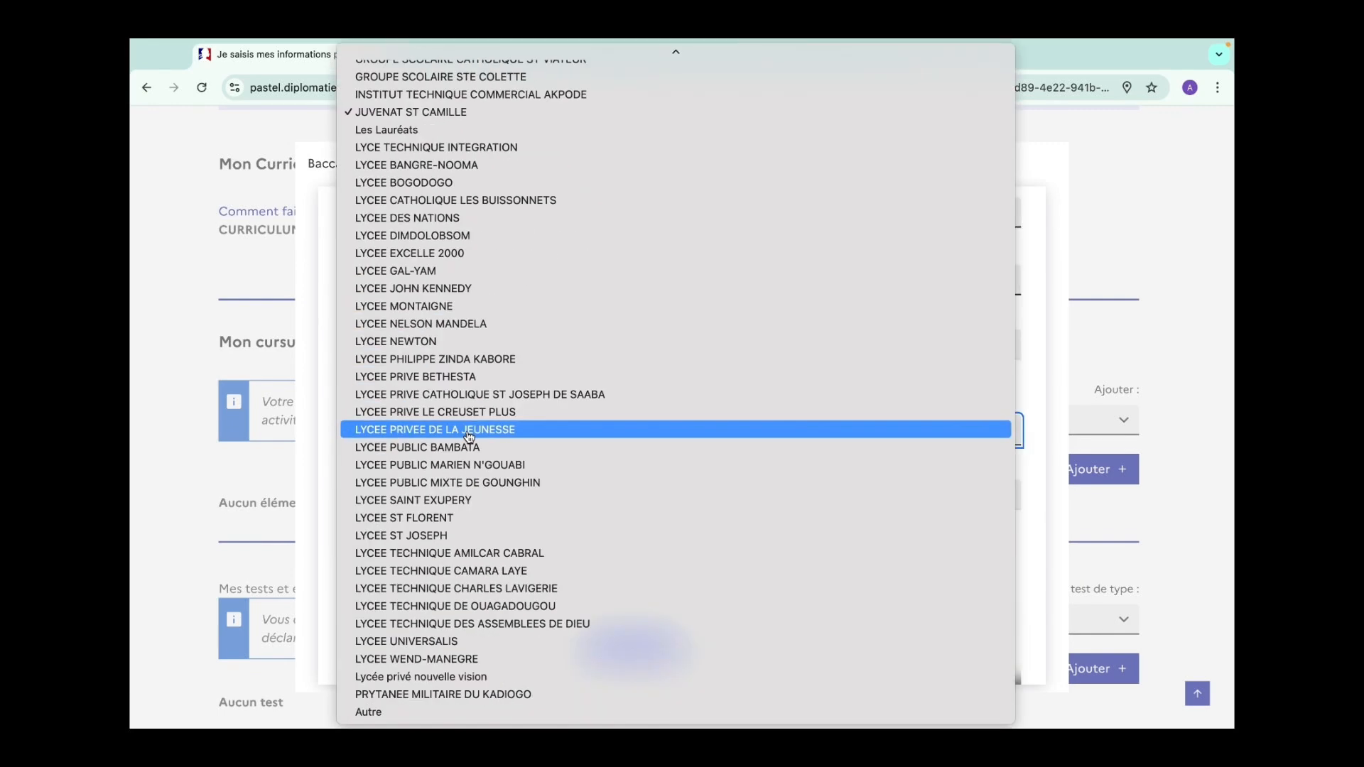
scroll(468, 436, up, 4)
scroll(469, 436, down, 4)
click(366, 713)
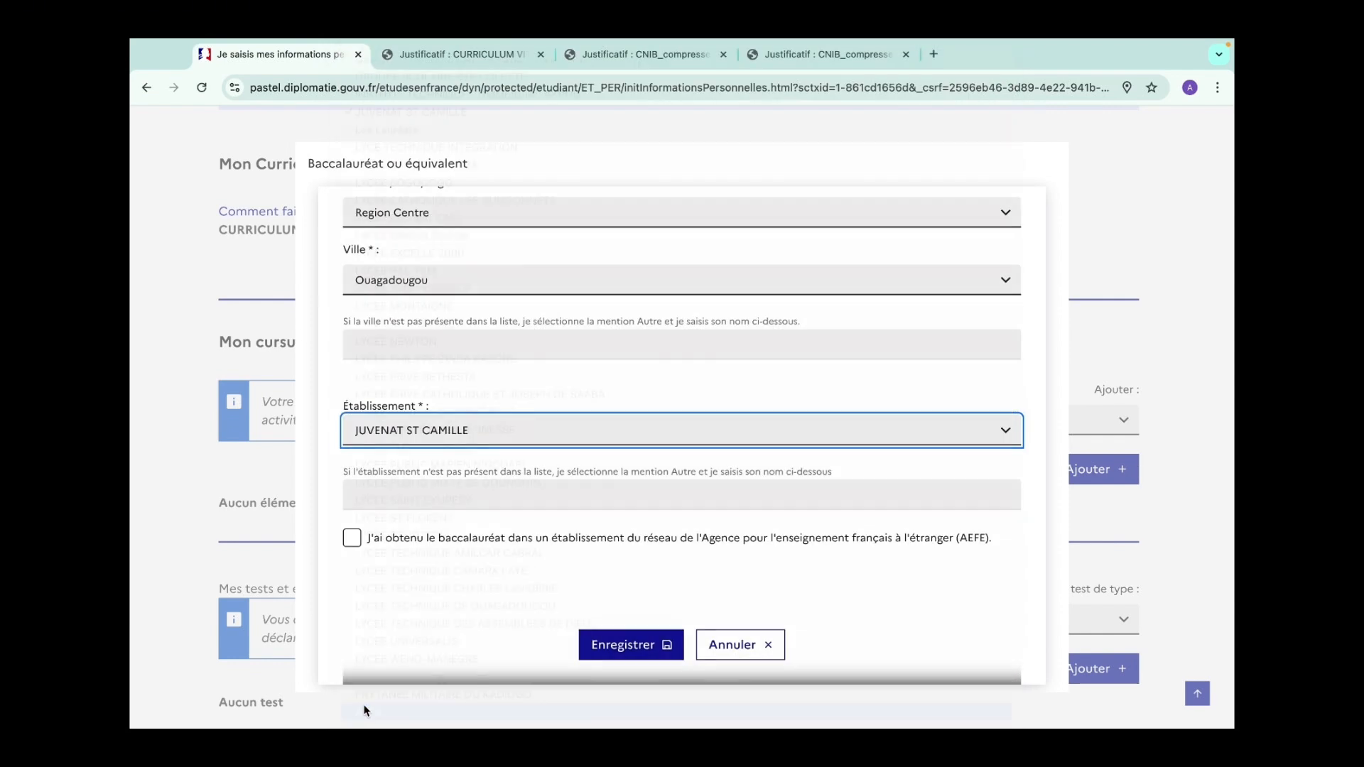
Step: Enter LYCEE KARPALA as the name of the unlisted establishment
scroll(521, 395, down, 1)
click(483, 444)
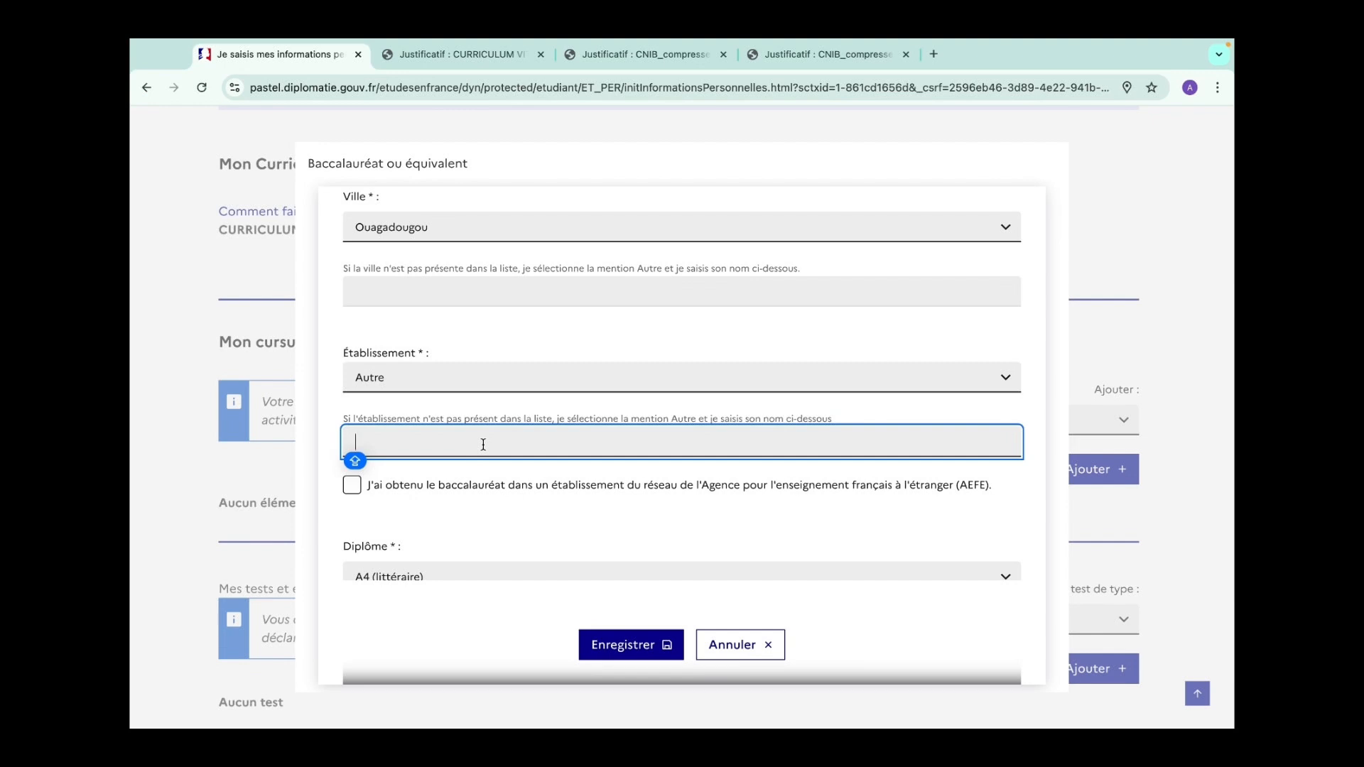
text(LYCEE KAR)
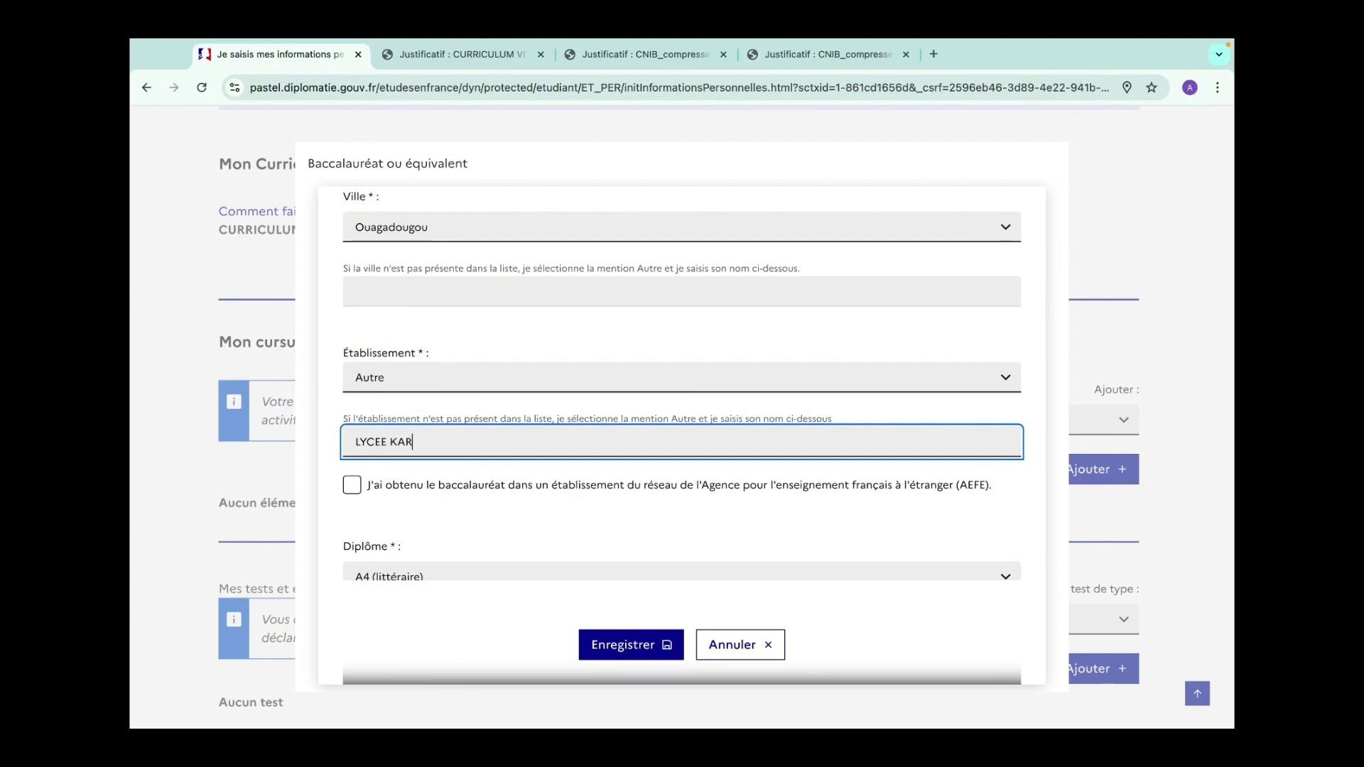
text(PALA)
Step: Set the baccalauréat's average to 10/20 and its mention to Passable
scroll(682, 384, down, 5)
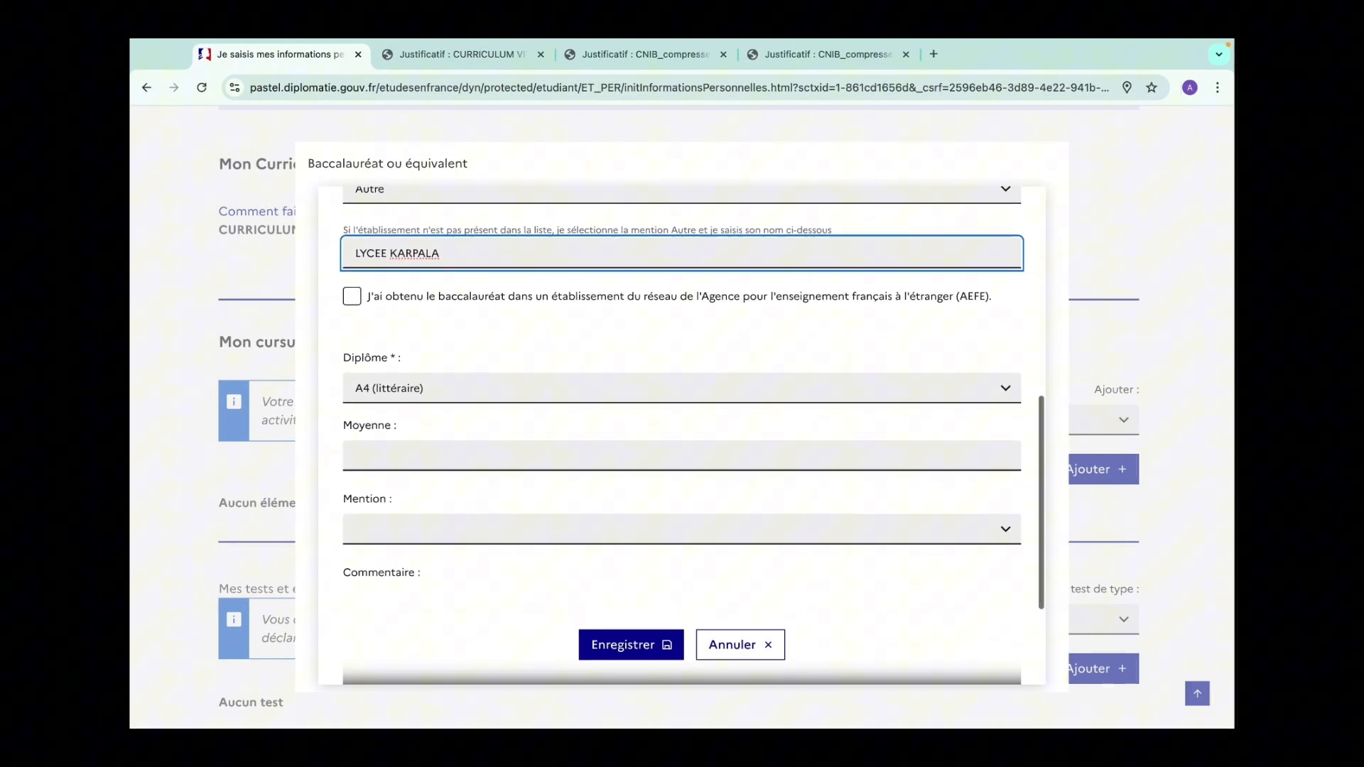
scroll(462, 395, down, 1)
click(448, 398)
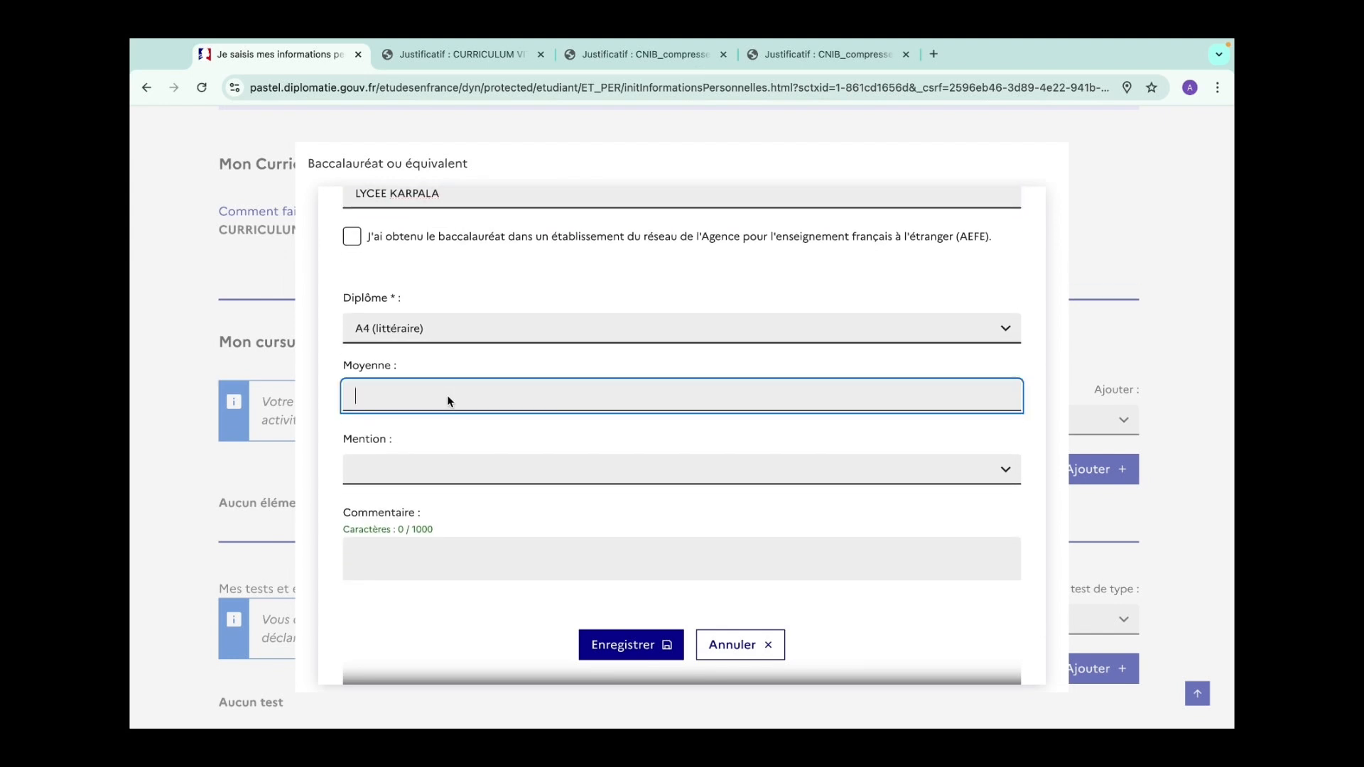
text(10/20)
scroll(384, 386, down, 3)
click(383, 386)
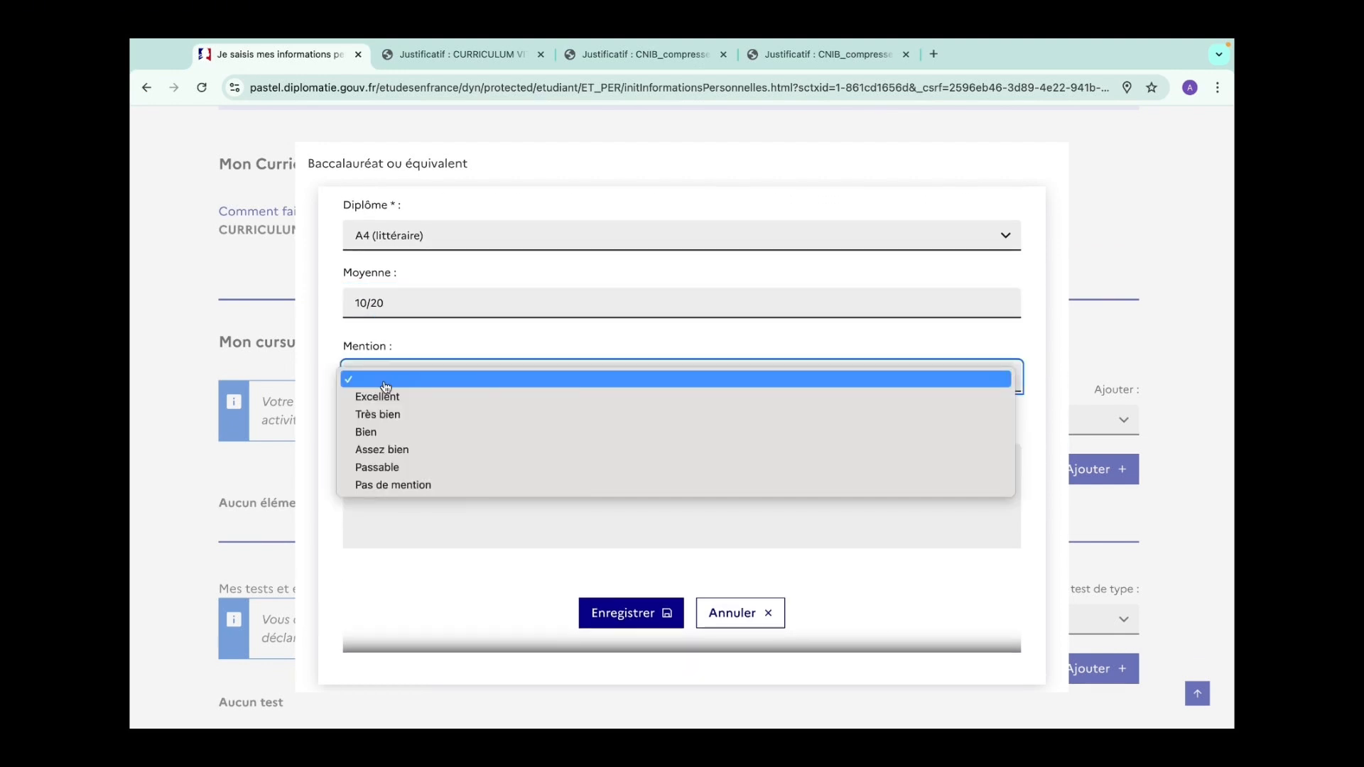
click(381, 469)
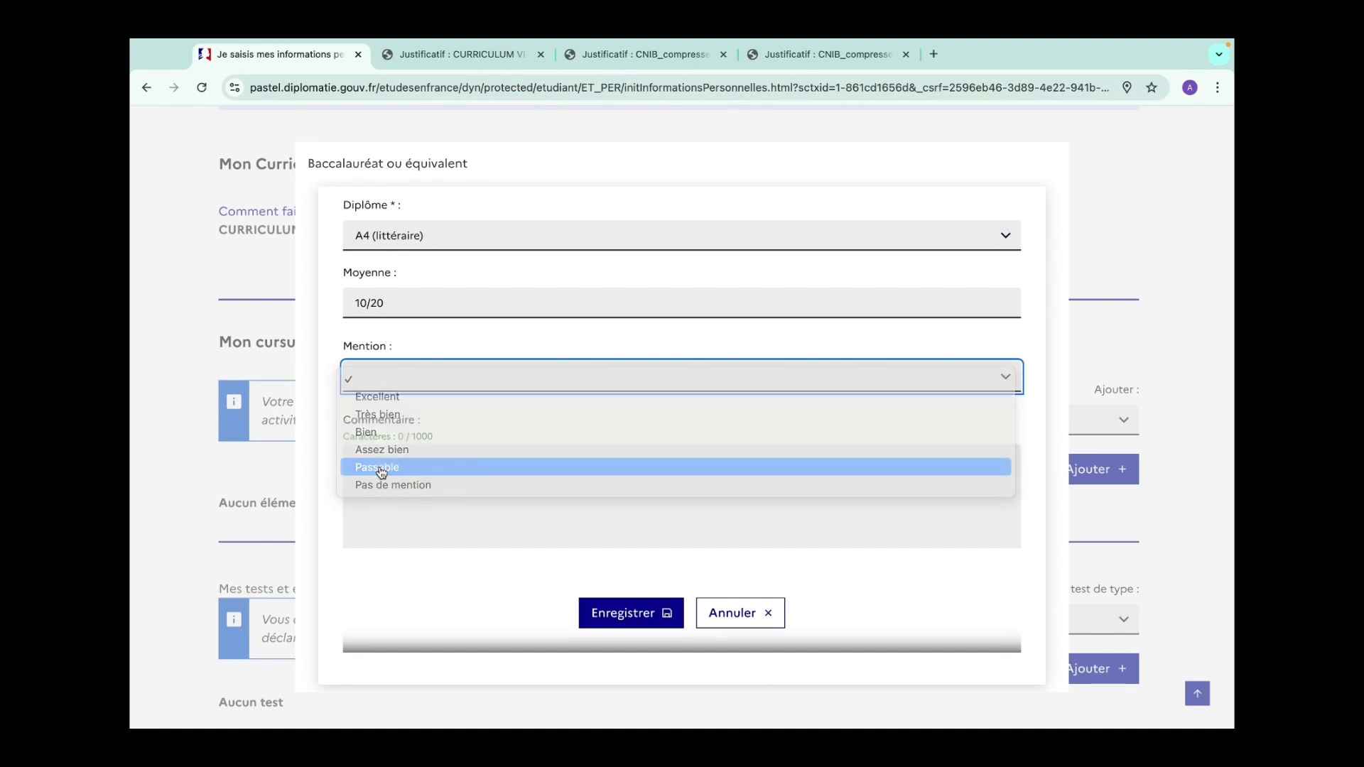
Step: Check the completed baccalauréat details and save the entry without a comment
scroll(377, 472, down, 1)
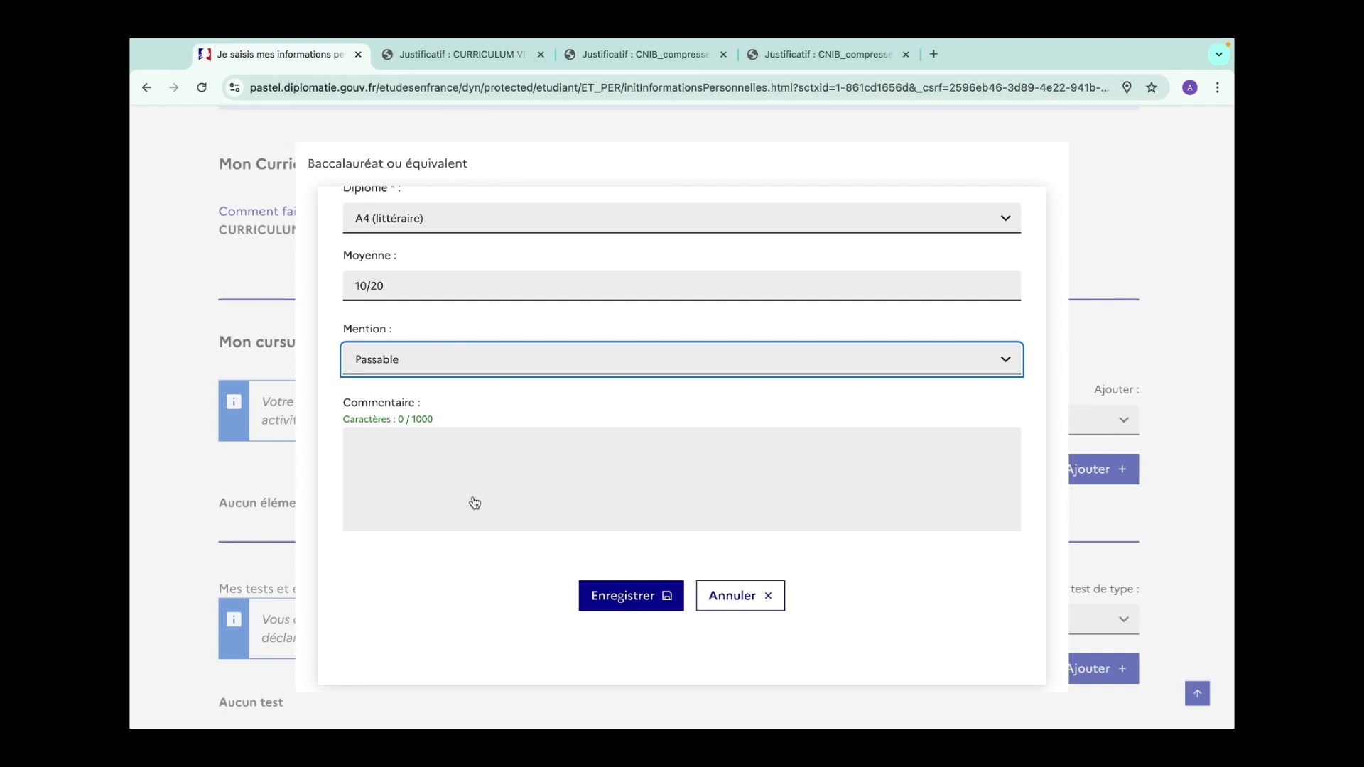
scroll(474, 503, up, 3)
scroll(473, 503, down, 3)
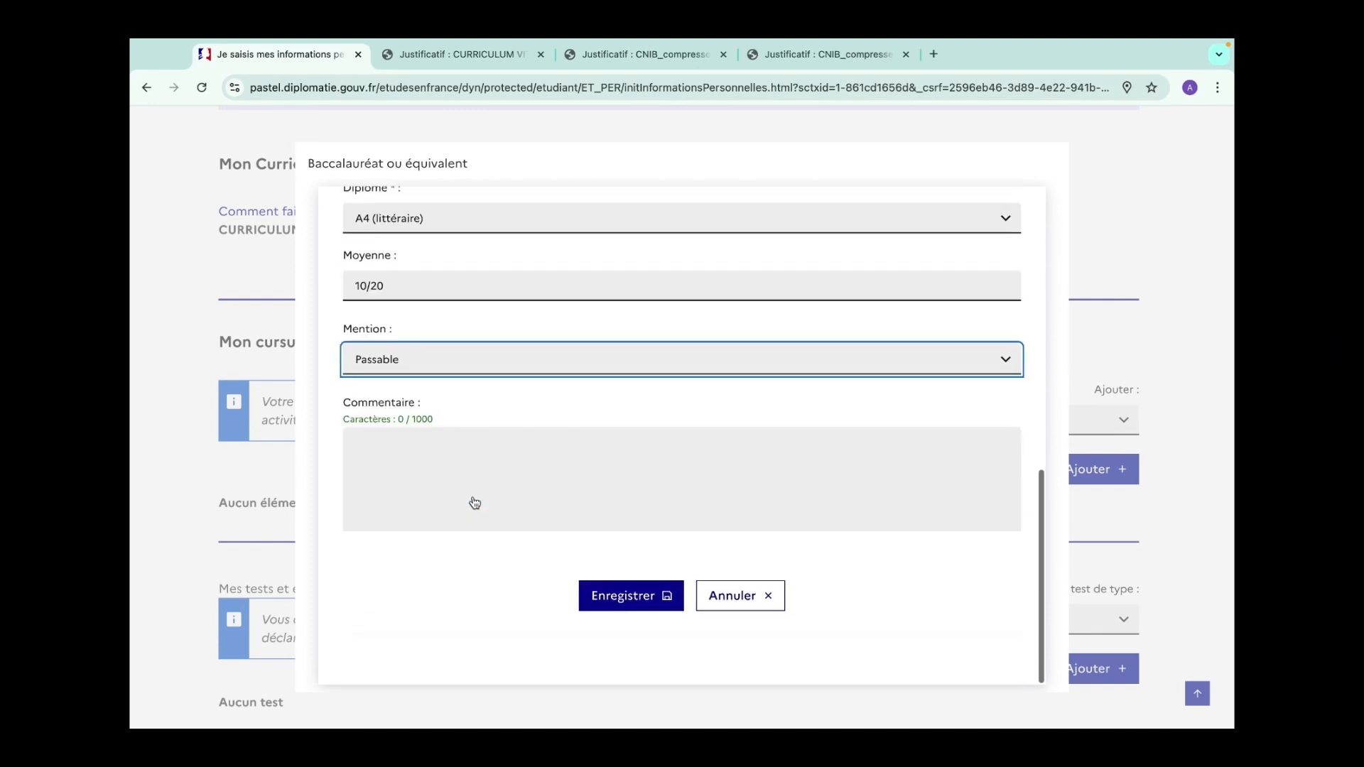
click(645, 604)
Step: Upload RELEVE DE NOTES BAC.pdf as a supporting document for the 2022 baccalauréat entry
scroll(643, 600, down, 2)
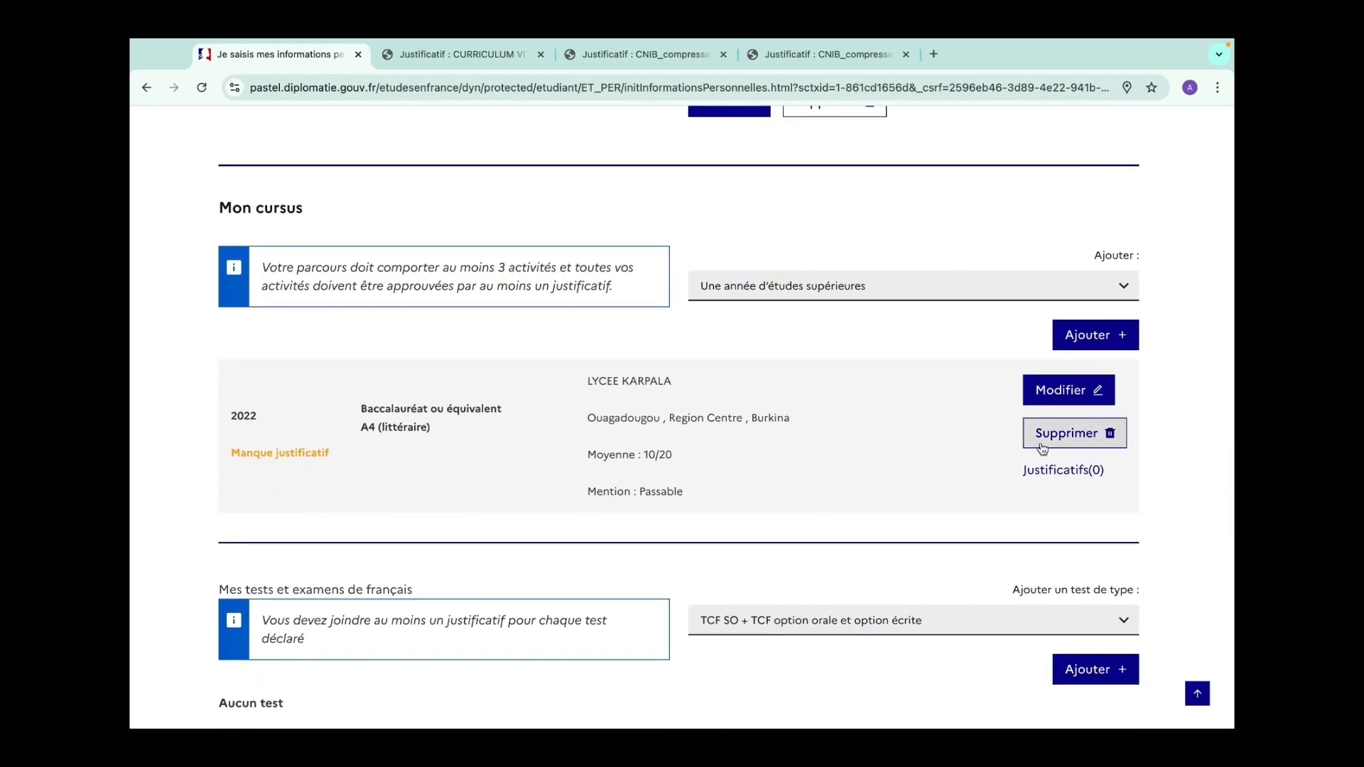
click(1063, 470)
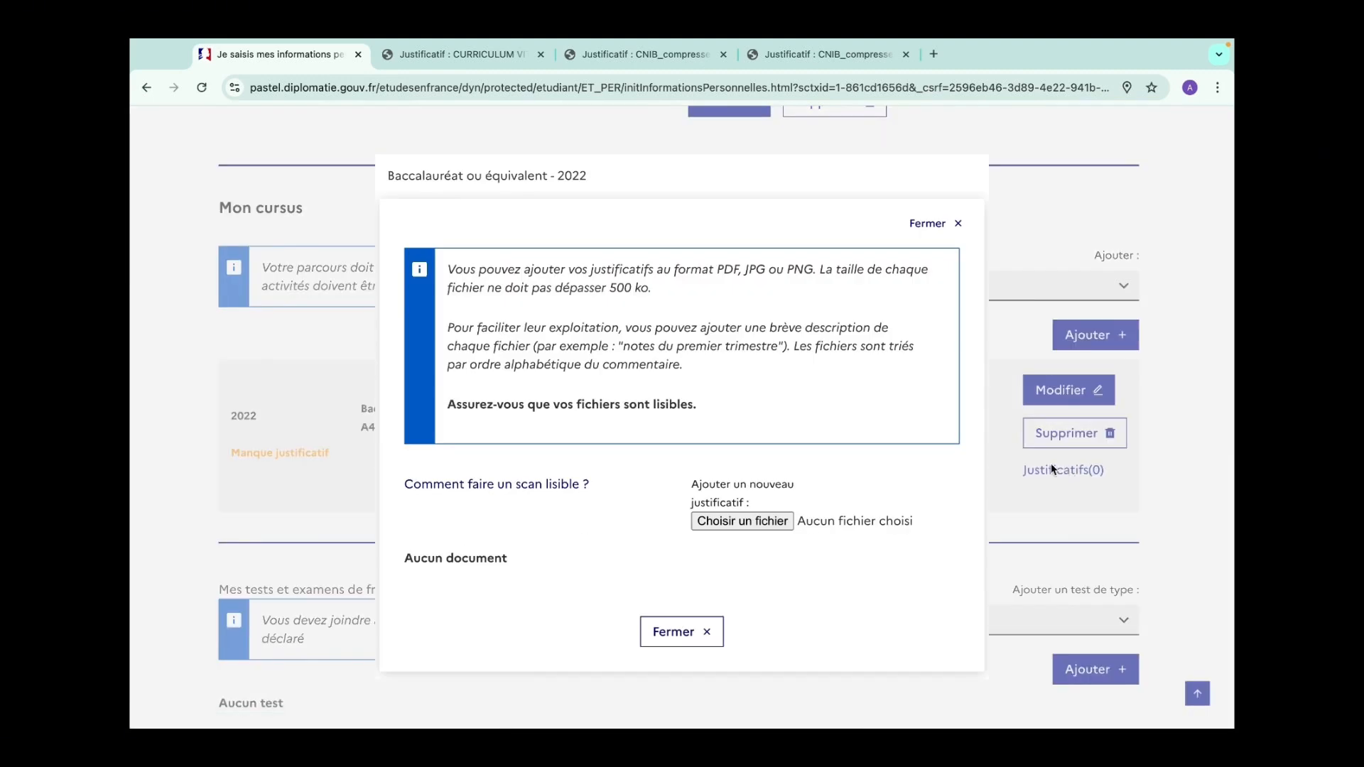
click(739, 522)
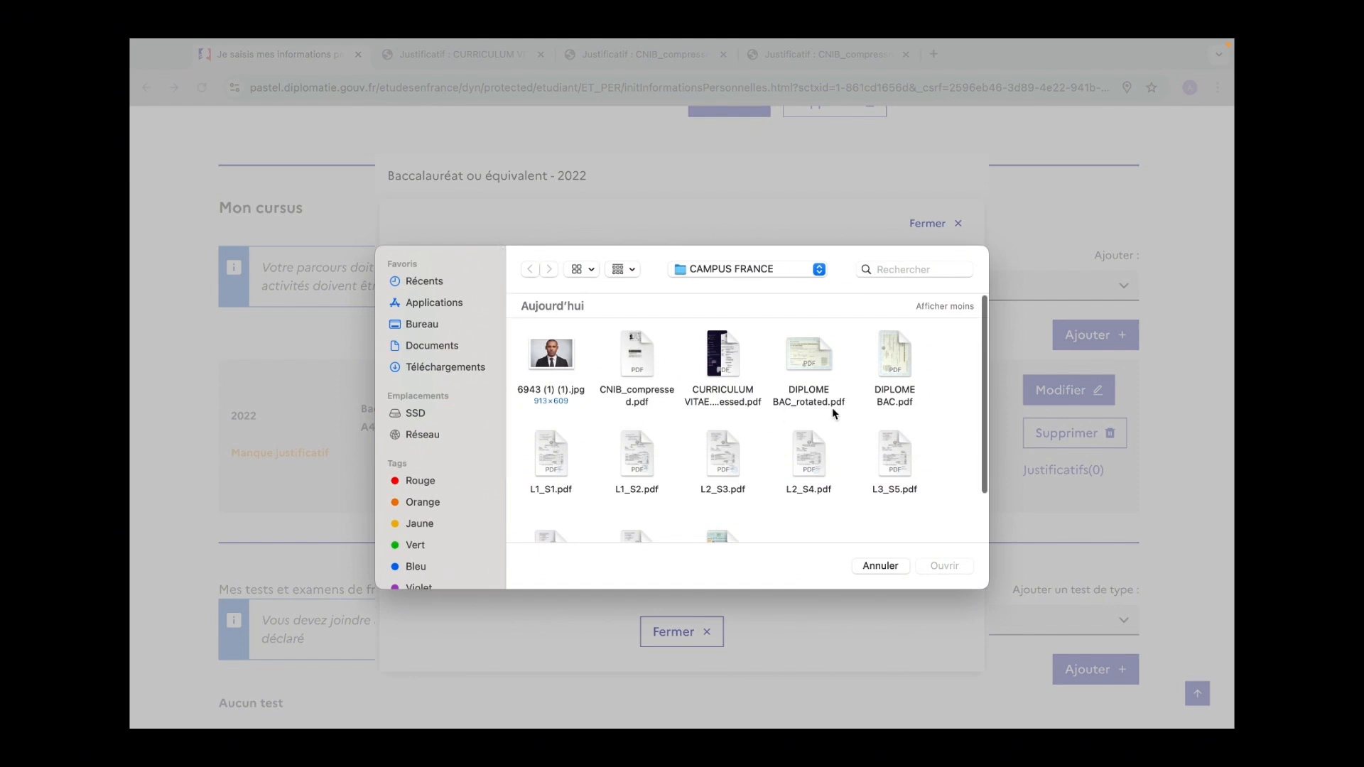
scroll(833, 410, down, 3)
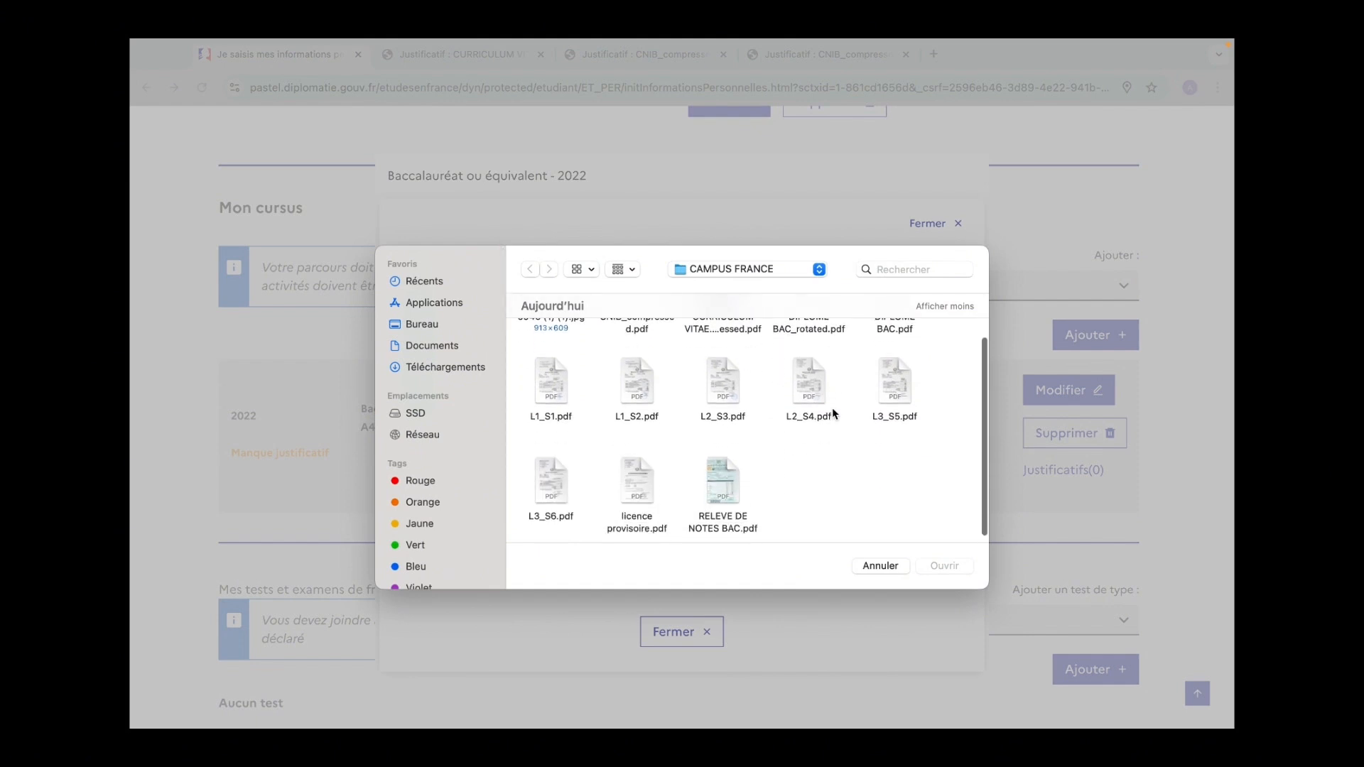
scroll(726, 477, down, 1)
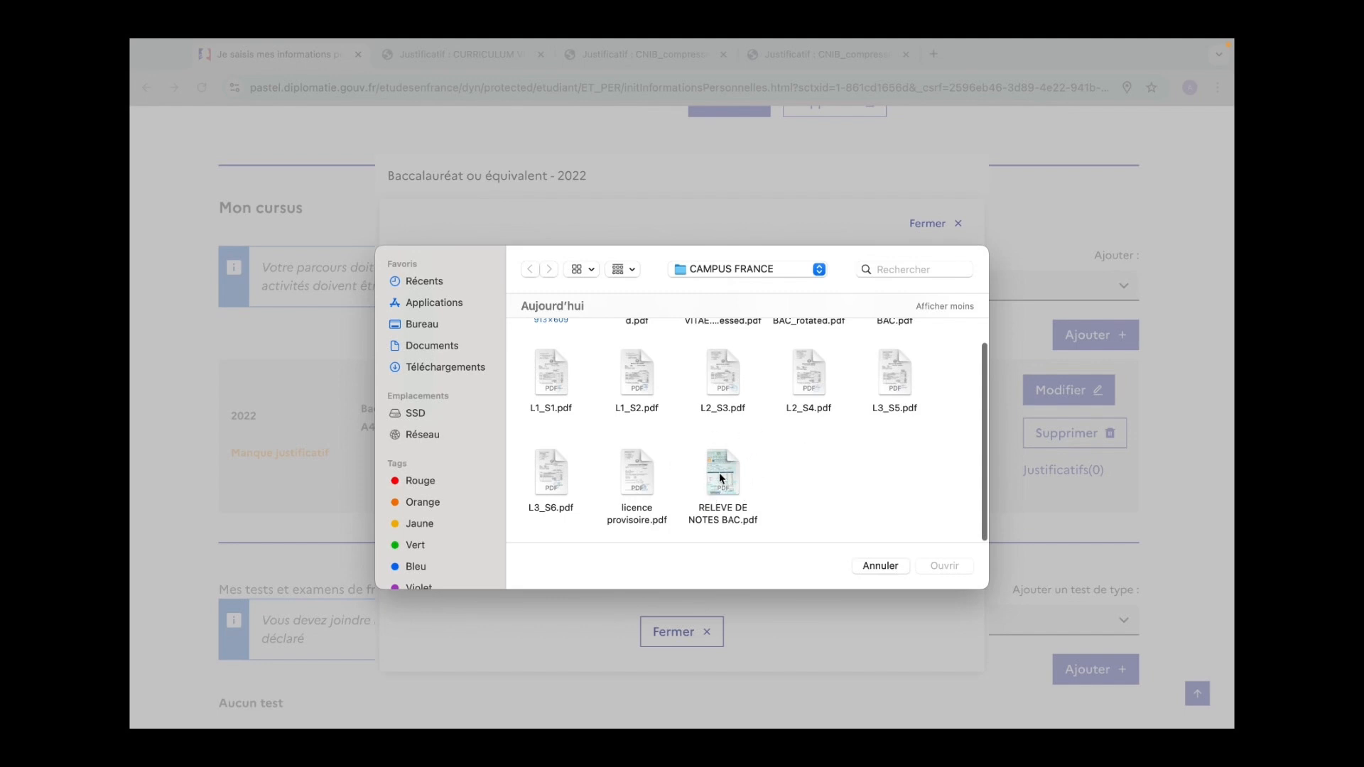
click(723, 476)
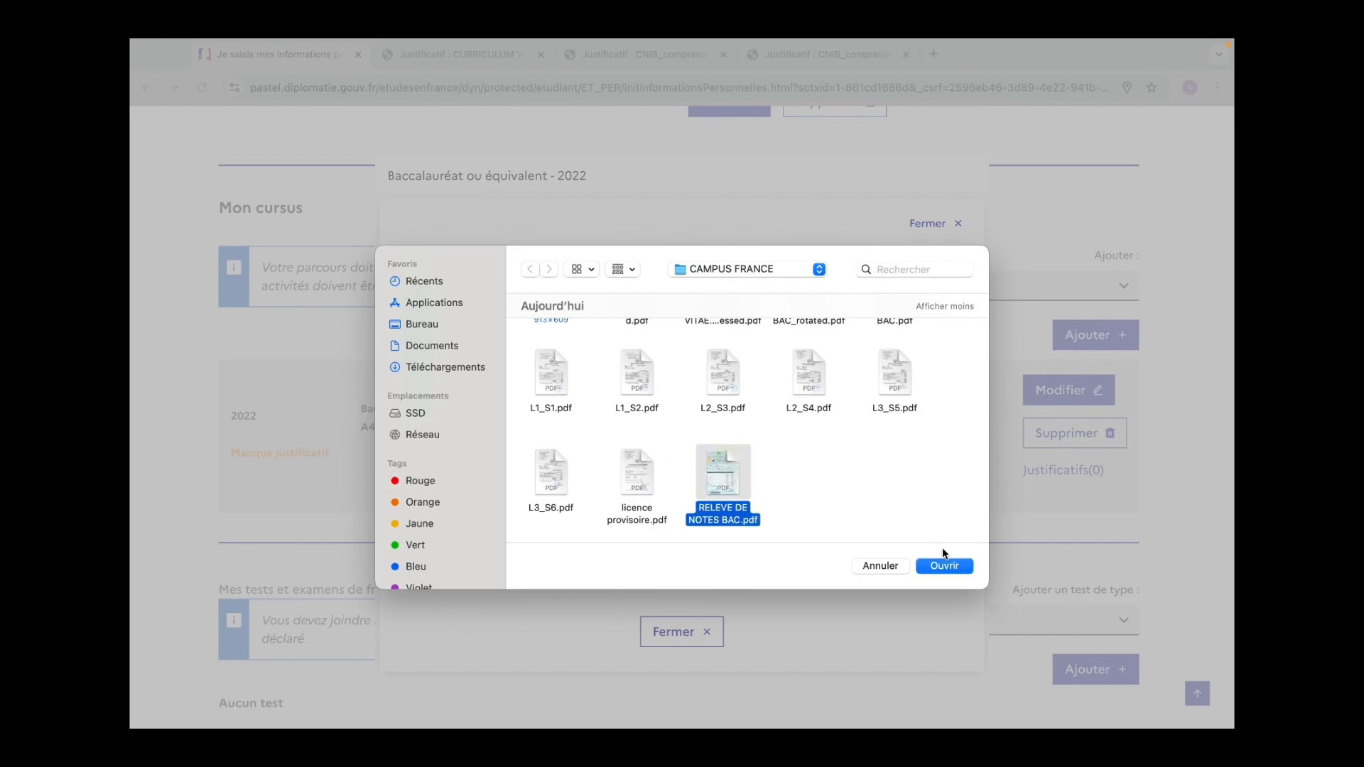
double_click(735, 483)
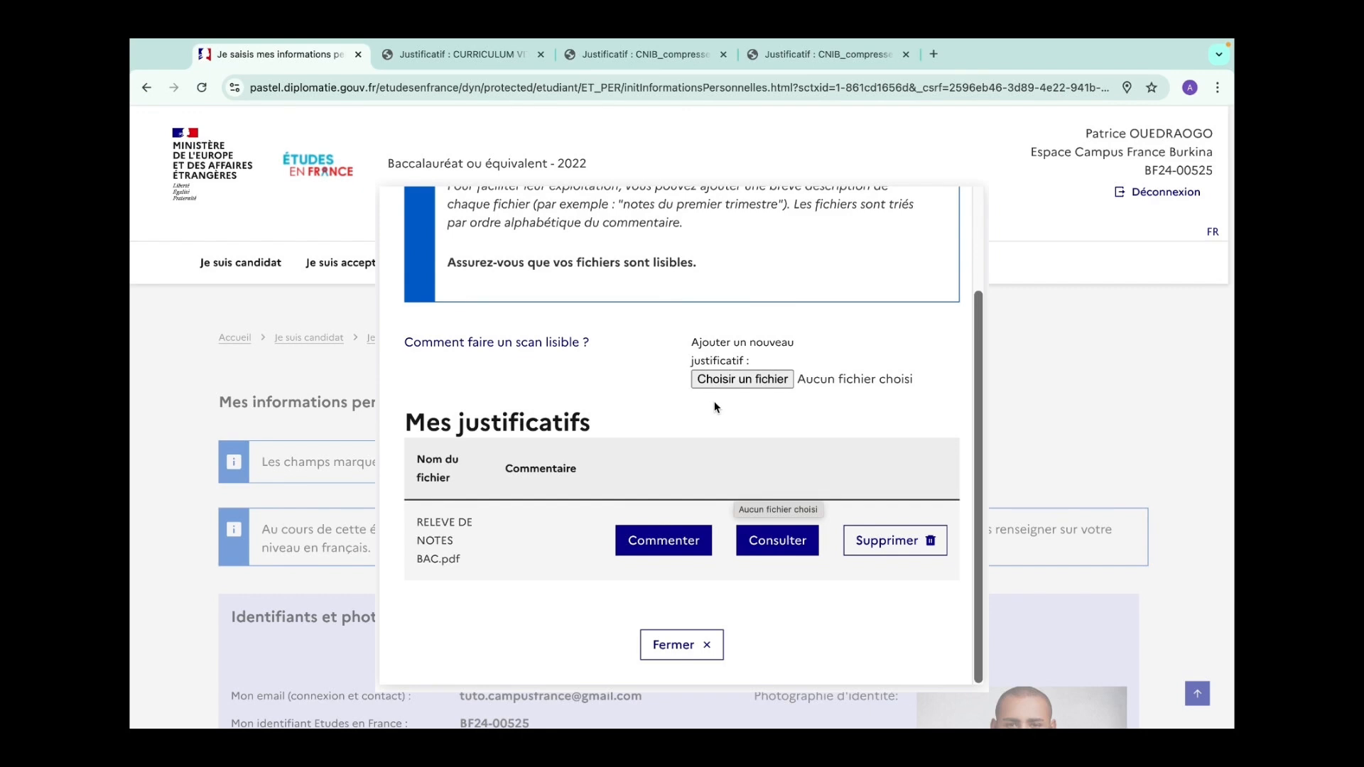
Step: Add DIPLOME BAC_rotated.pdf as a second supporting document for the baccalauréat
click(775, 379)
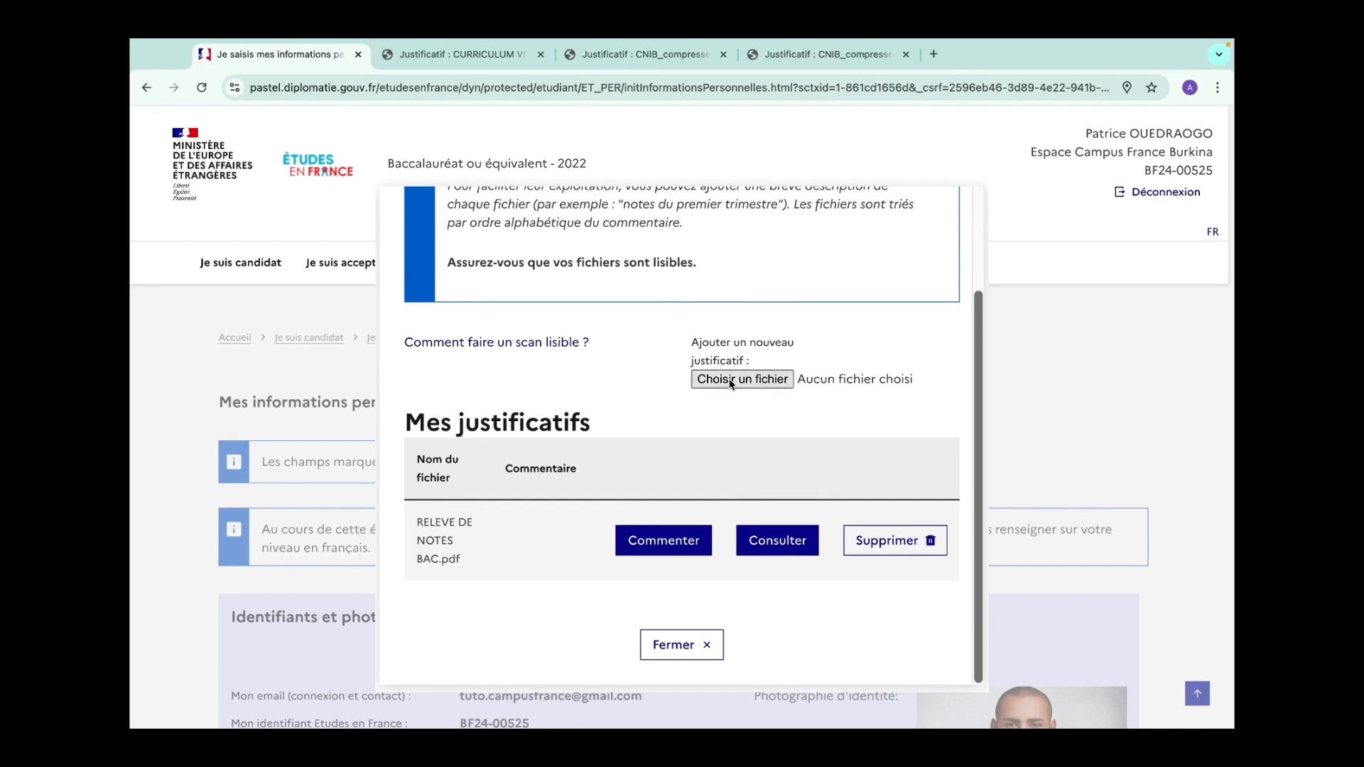
scroll(801, 402, down, 1)
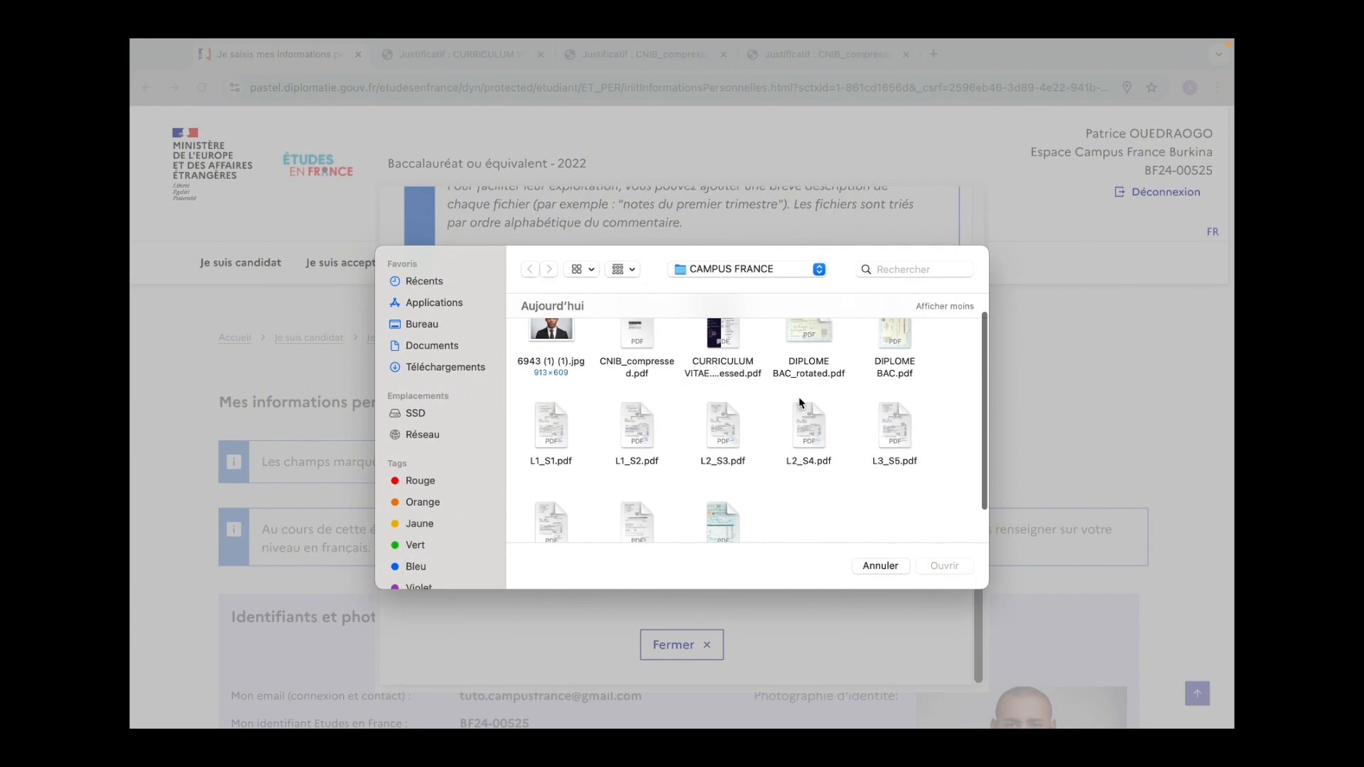
scroll(801, 403, up, 2)
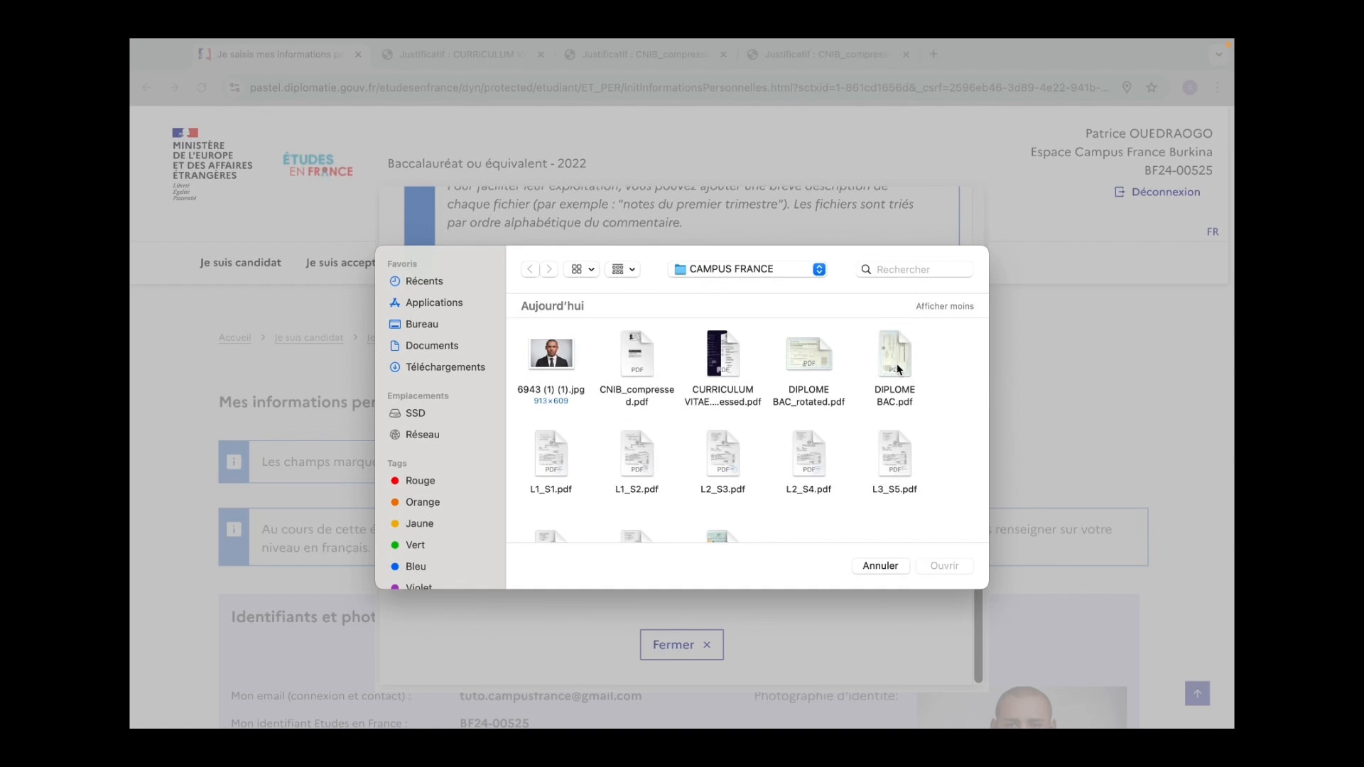
double_click(808, 359)
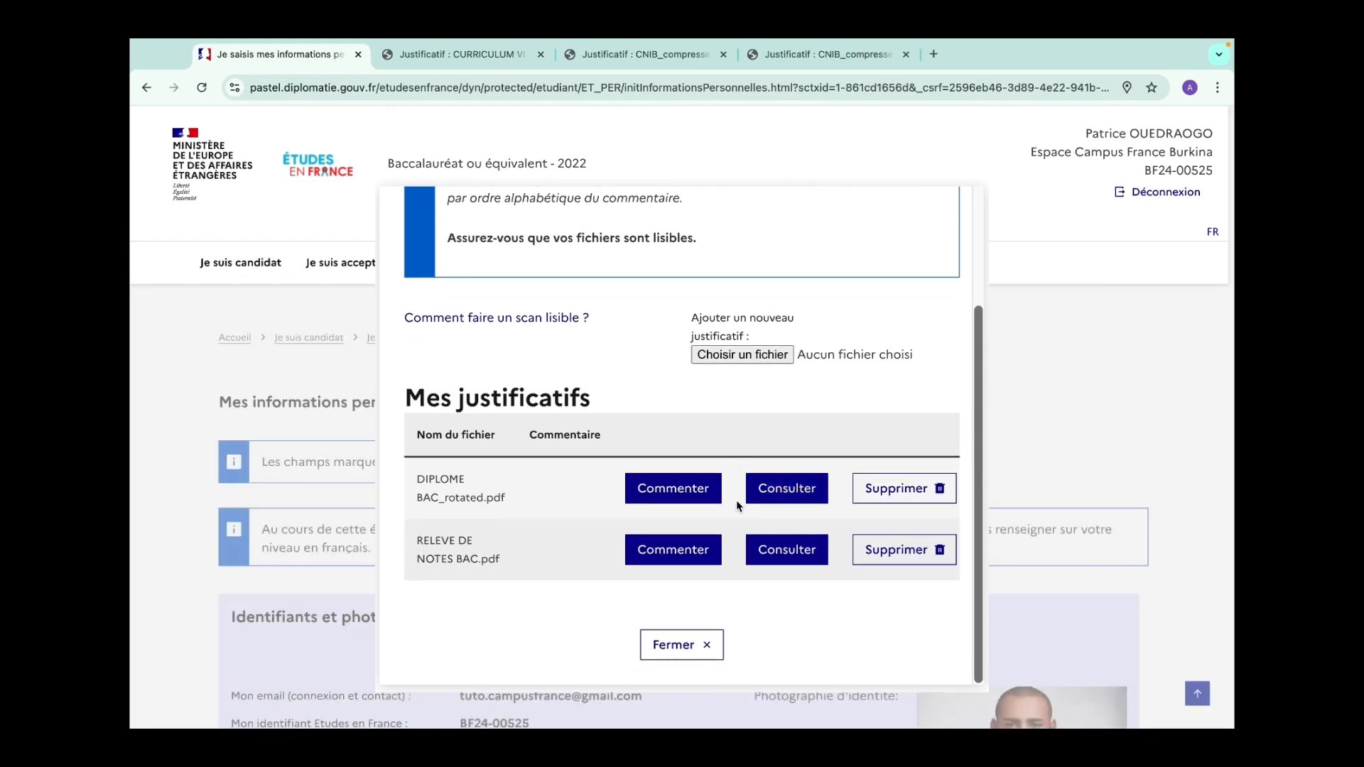
Step: Consult the uploaded DIPLOME BAC_rotated.pdf, return to the application page and close the baccalauréat's supporting documents
click(785, 490)
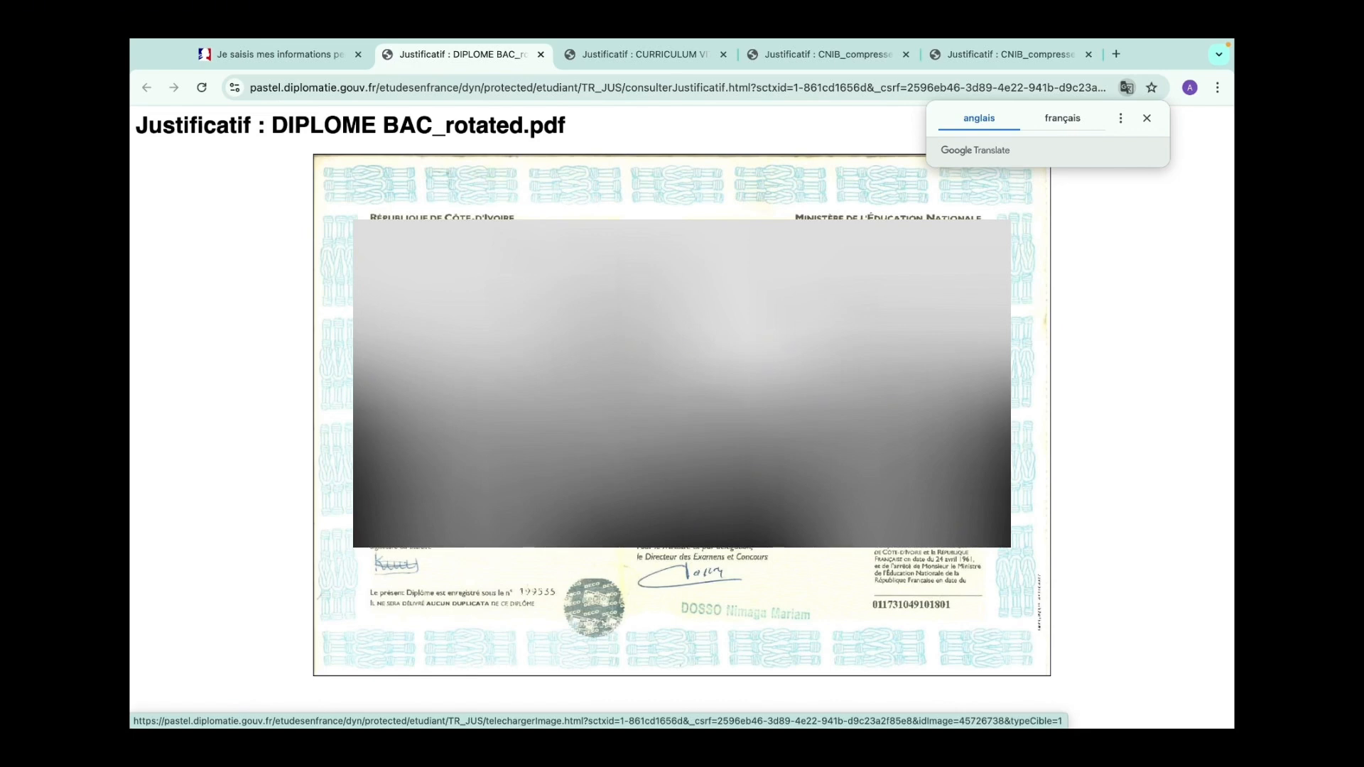
click(323, 58)
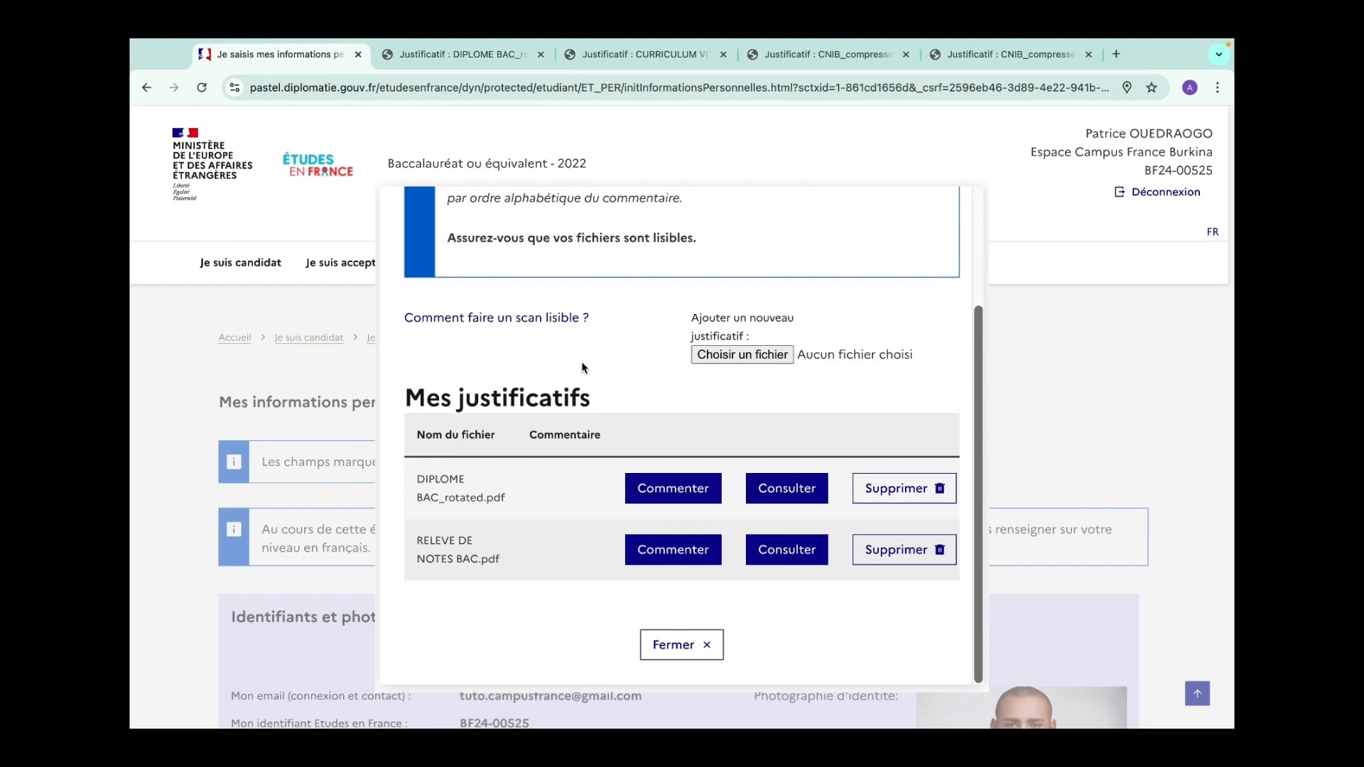
click(678, 645)
Step: Start a new "Une année d'études supérieures" entry in the Mon cursus section
scroll(678, 650, down, 4)
scroll(678, 650, down, 20)
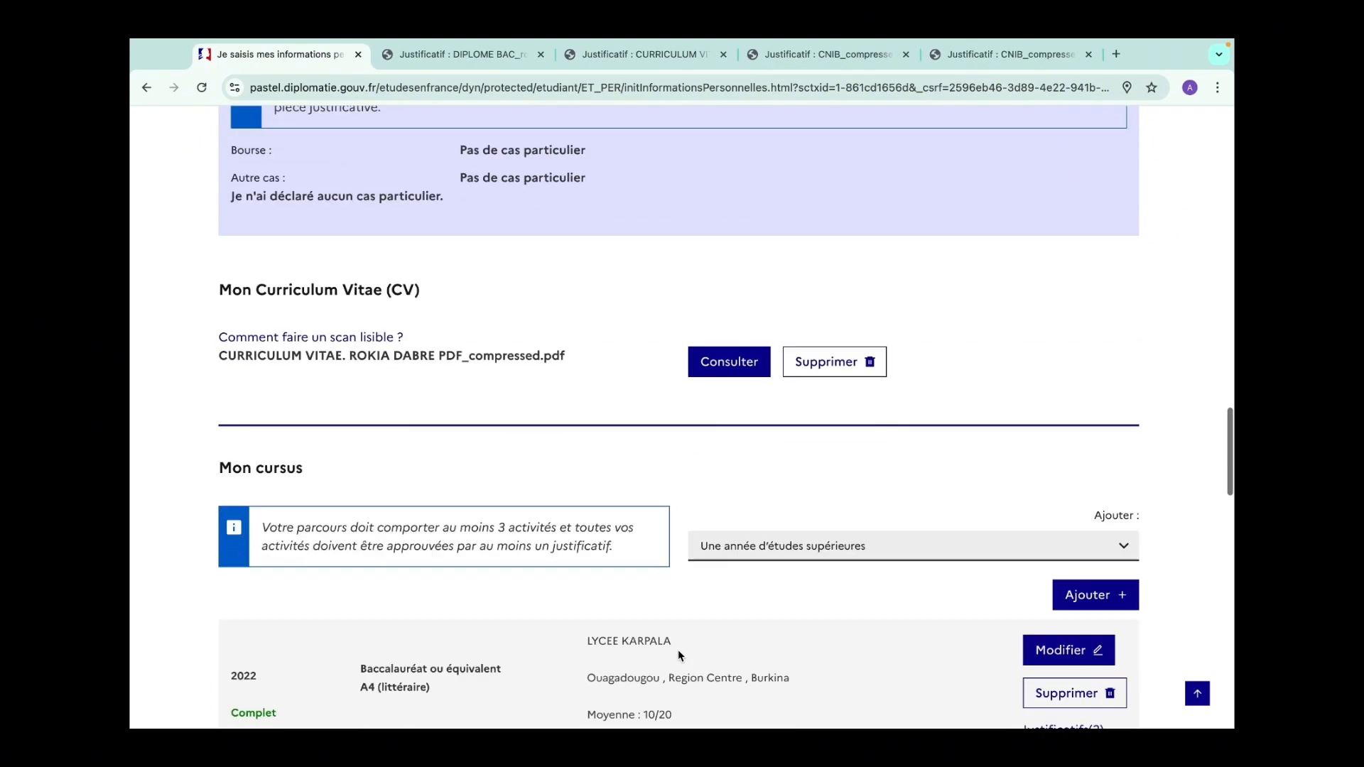
scroll(679, 650, down, 4)
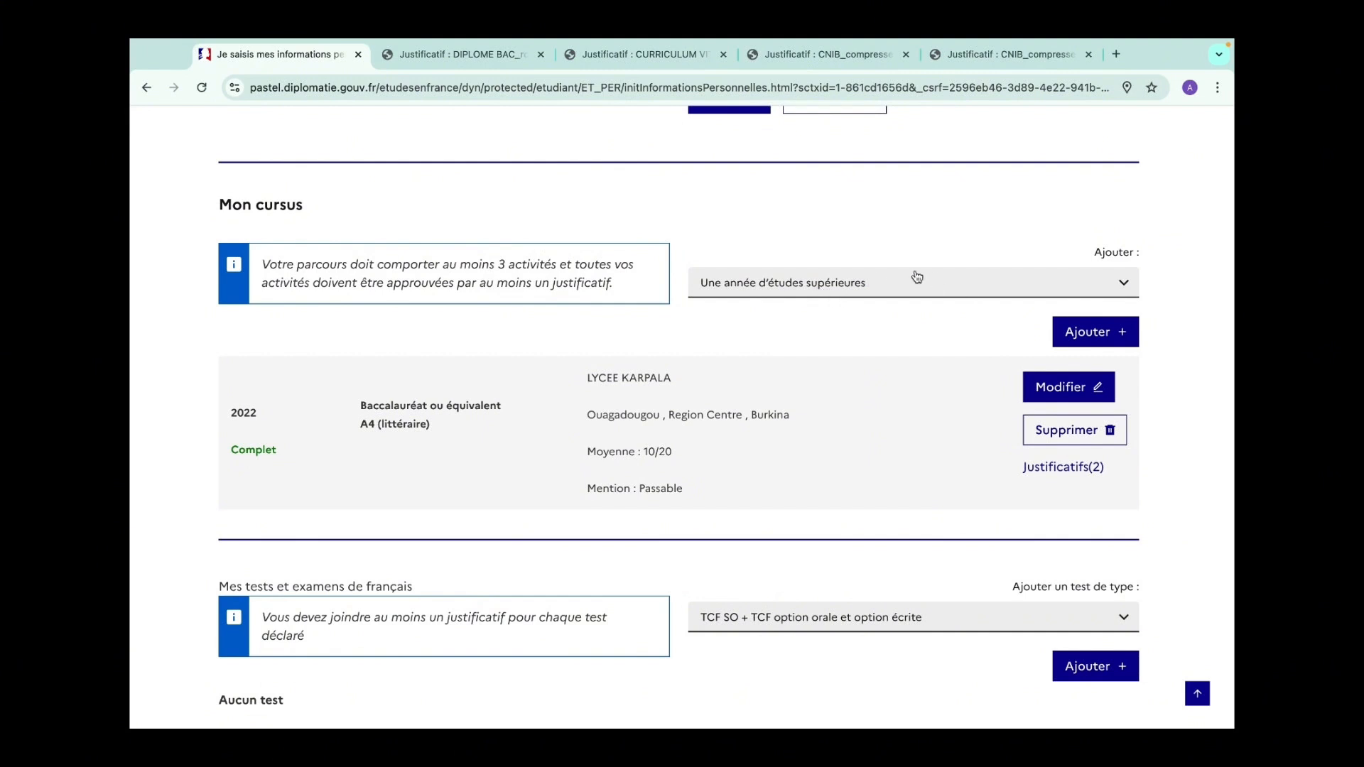
click(877, 277)
click(844, 285)
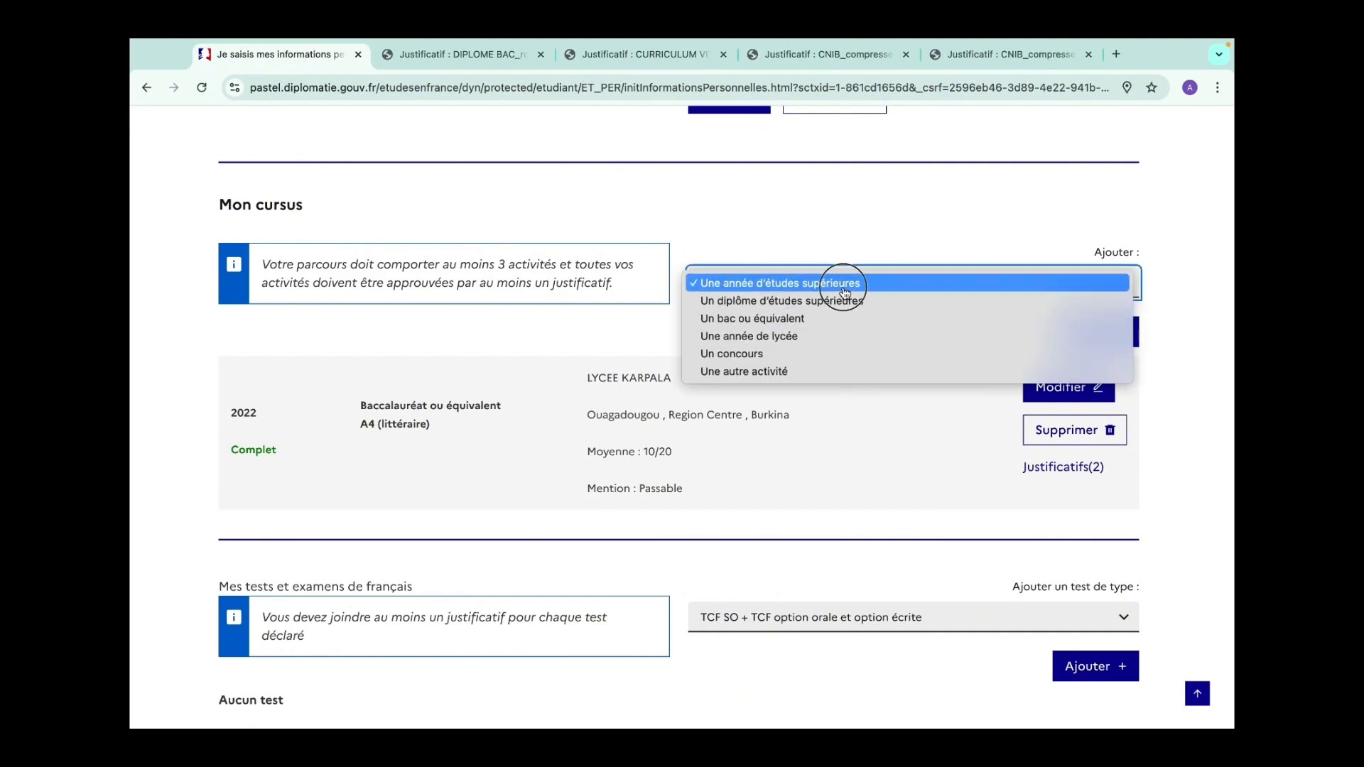
click(1094, 332)
Step: Set the school year of the higher education entry to 2023
scroll(762, 380, down, 1)
scroll(762, 380, up, 1)
click(710, 311)
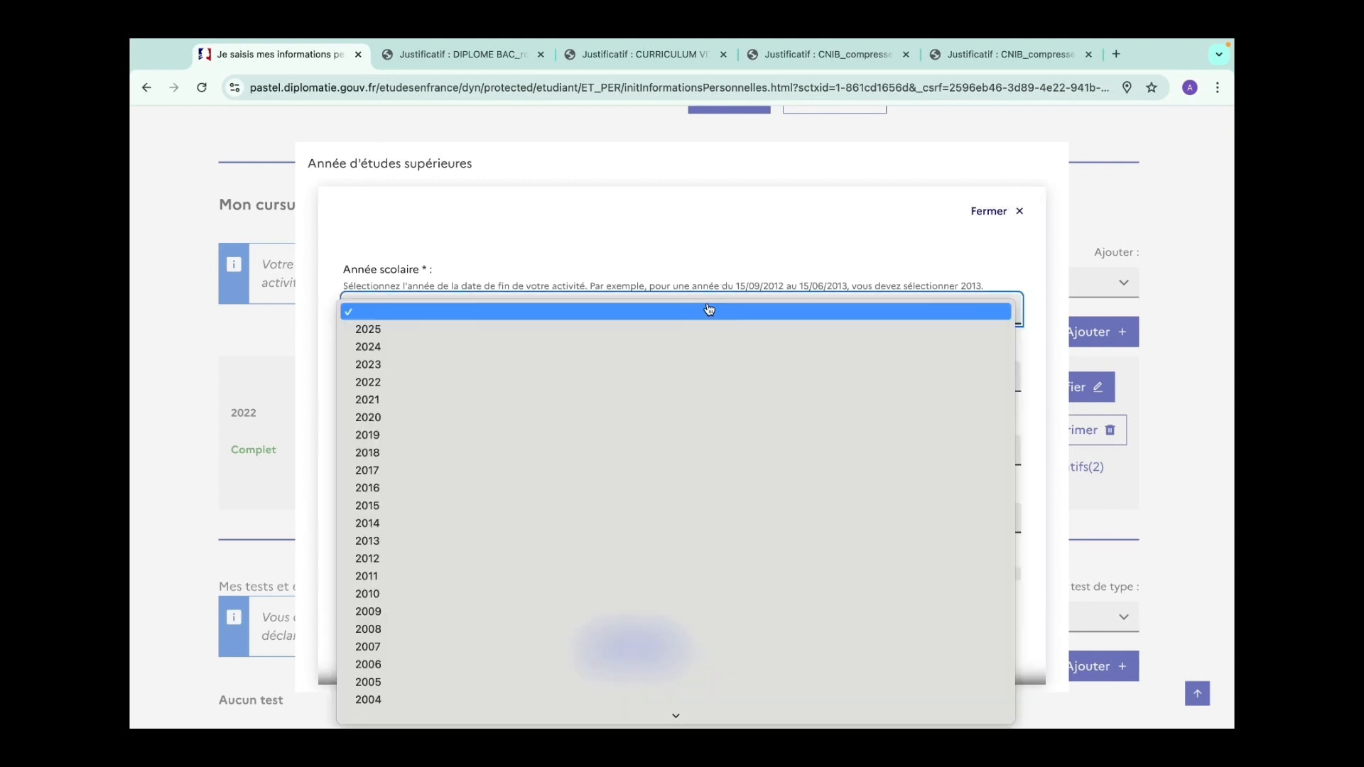
click(420, 372)
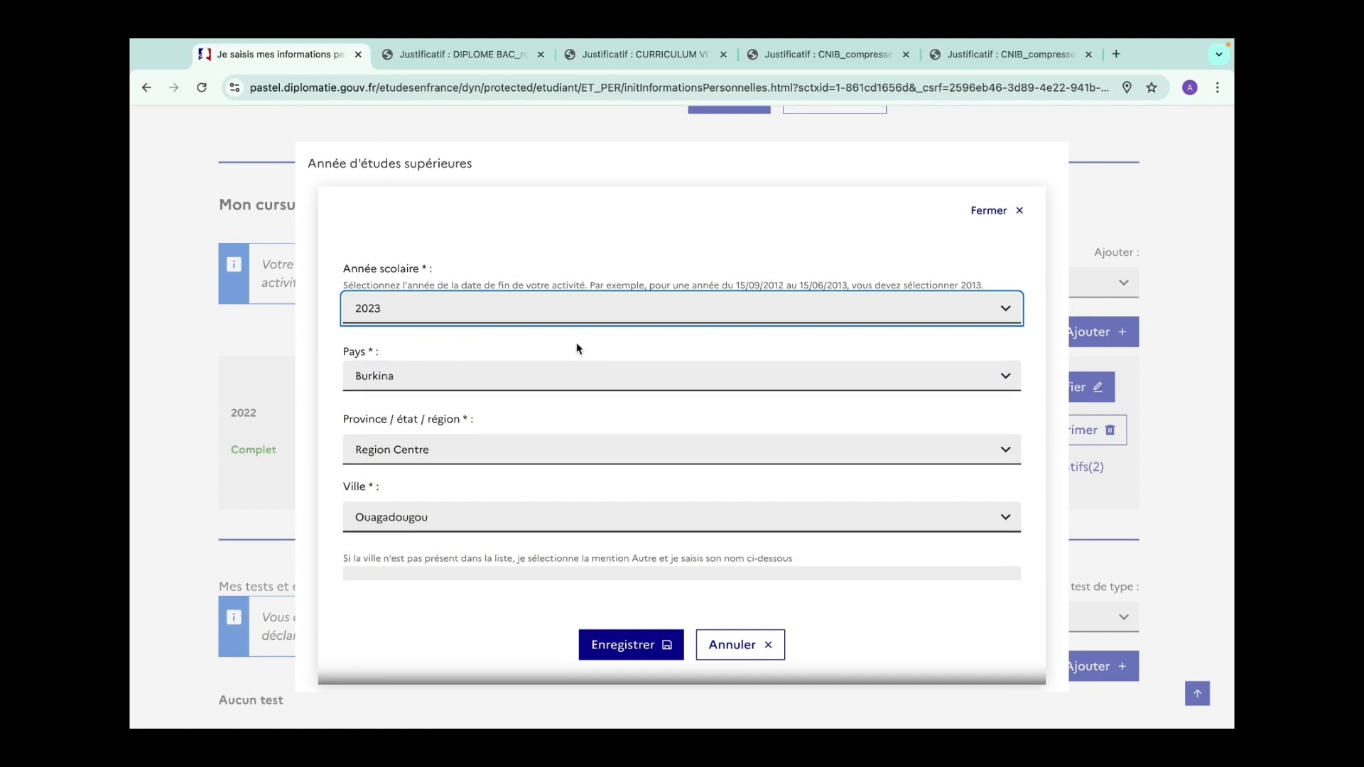
Step: Choose UNIVERSITE OUAGA 1 PR JOSEPH KI ZERBO (UNIVERSITE DE OUAGADOUGOU 1) as the establishment of the 2023 higher education entry
scroll(576, 348, down, 1)
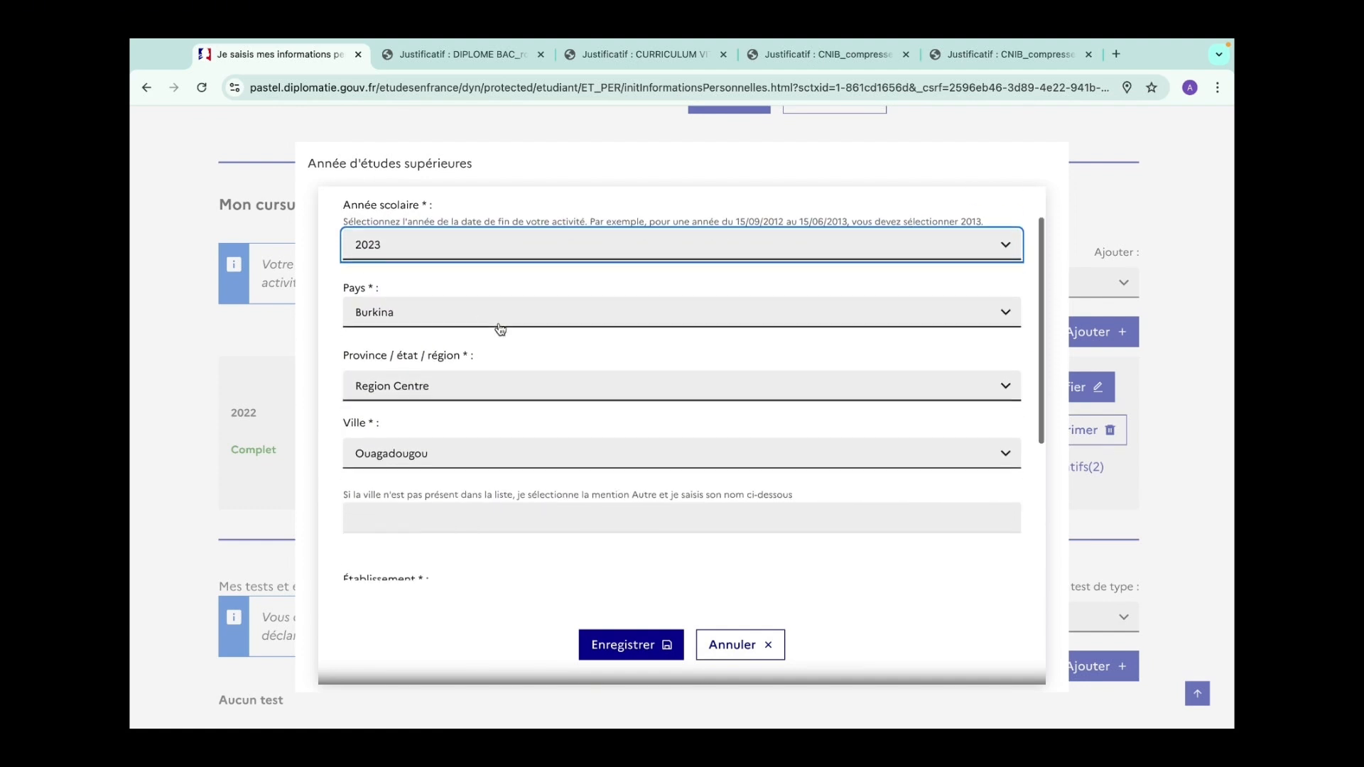
scroll(497, 326, down, 1)
scroll(463, 342, down, 2)
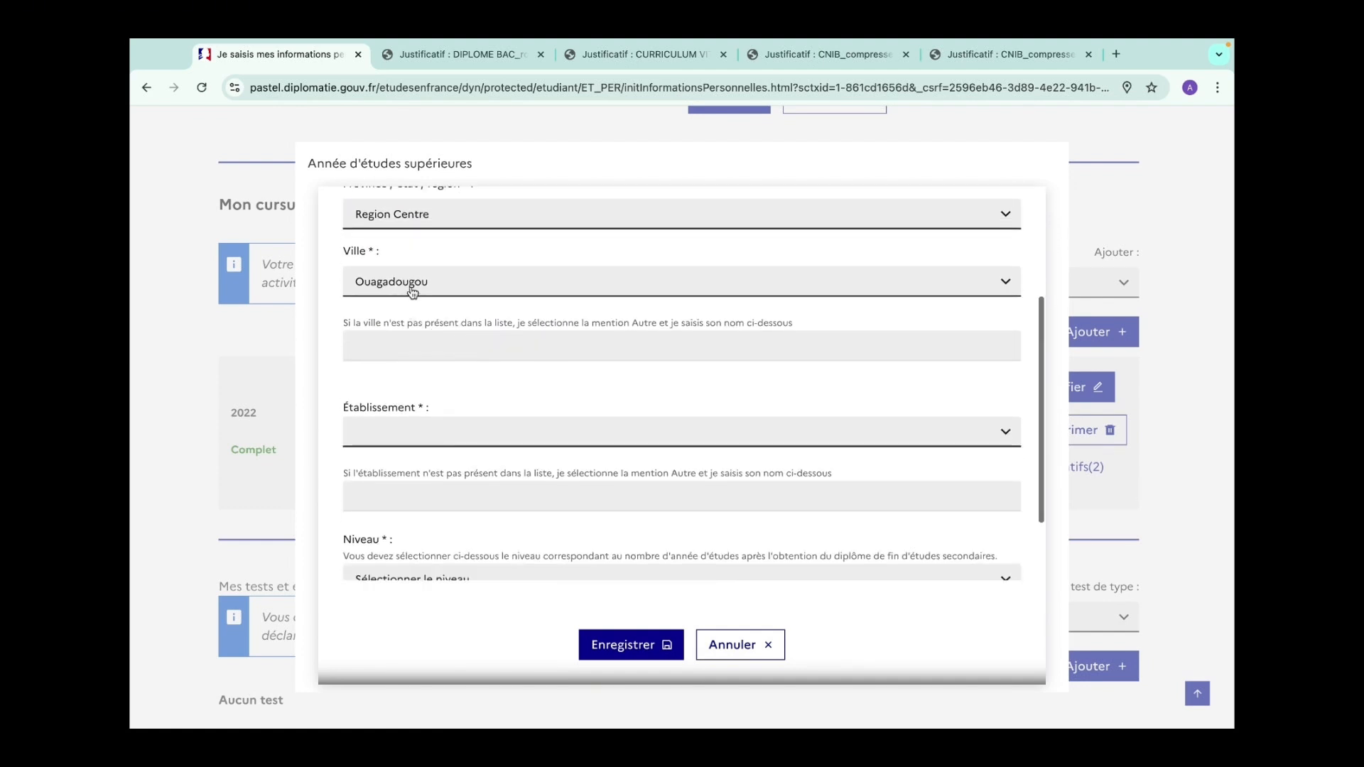
scroll(532, 309, down, 1)
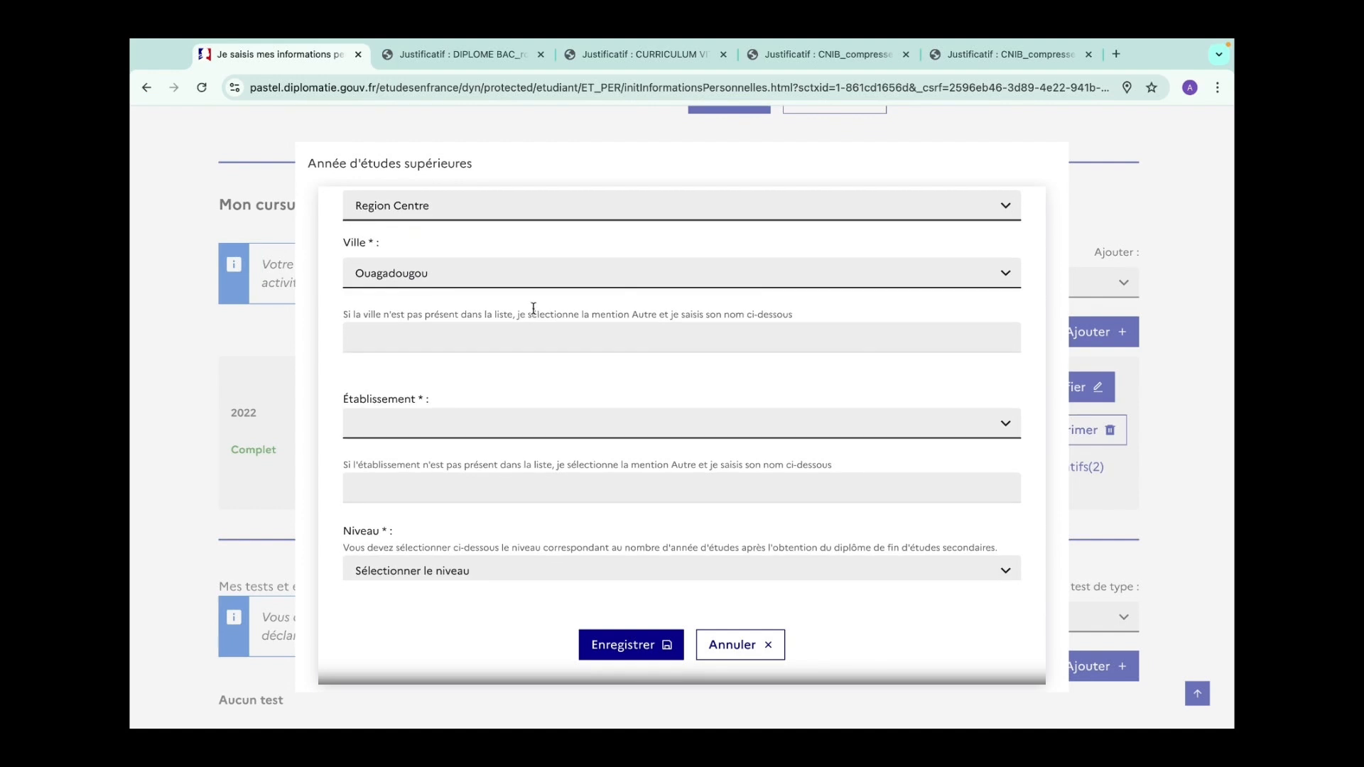
scroll(533, 309, down, 1)
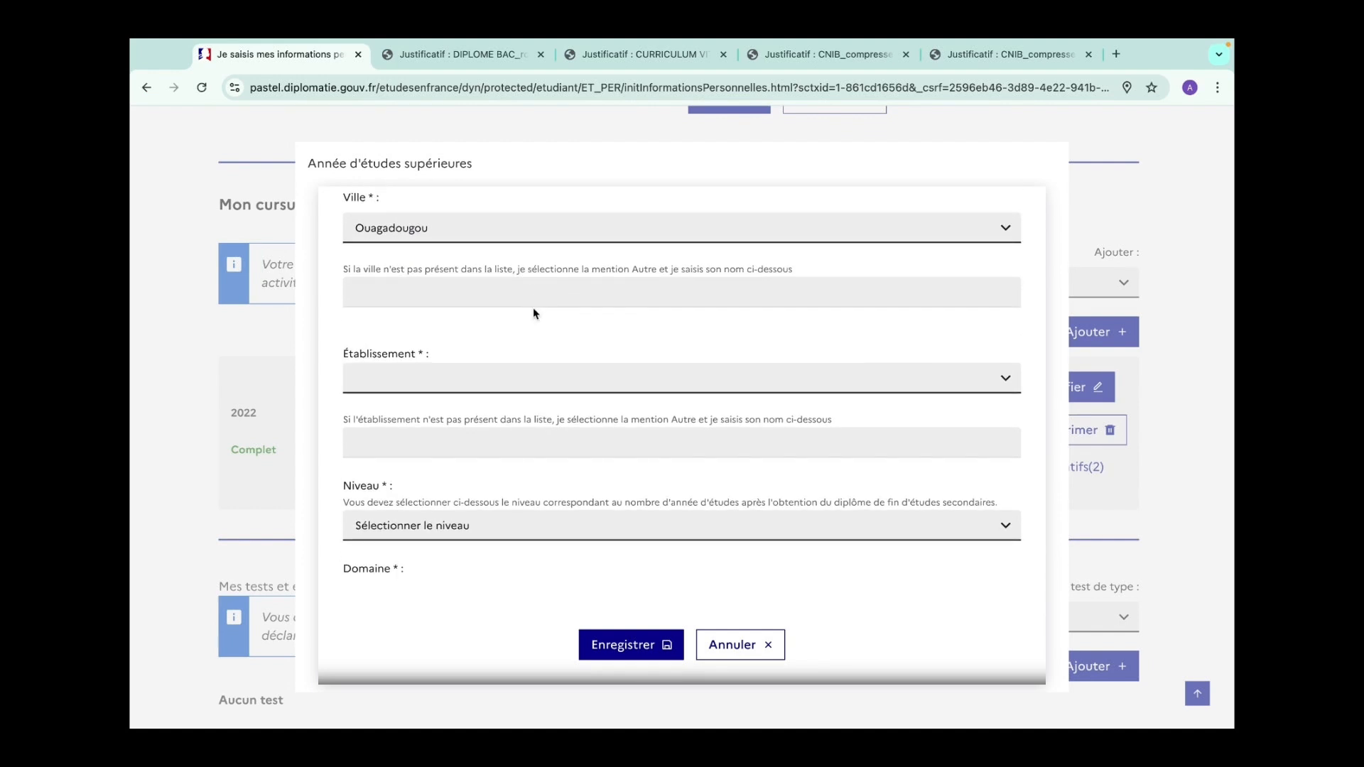
click(517, 380)
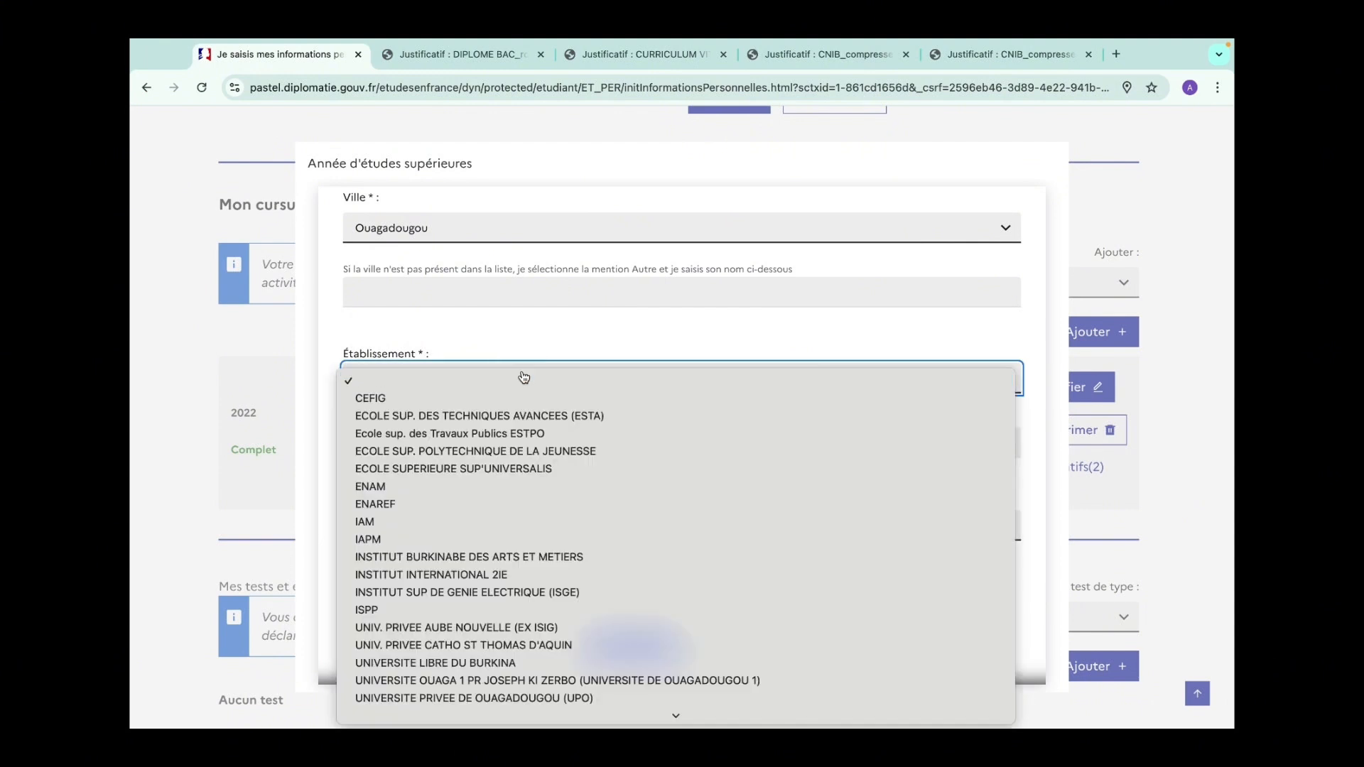
scroll(484, 454, down, 1)
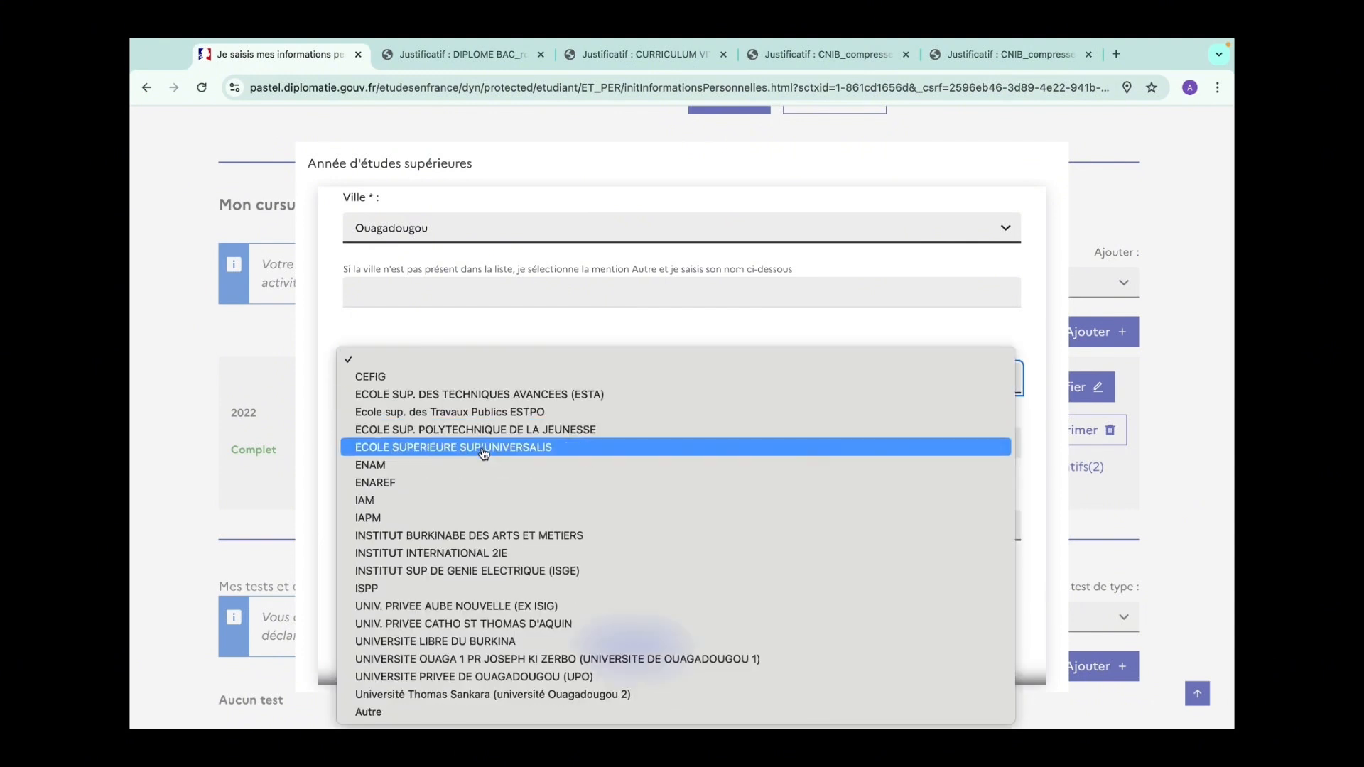
click(446, 660)
Step: Set the 2023 entry's level to Bac +1 and its domain to Langues et lettres
scroll(547, 426, down, 3)
click(522, 396)
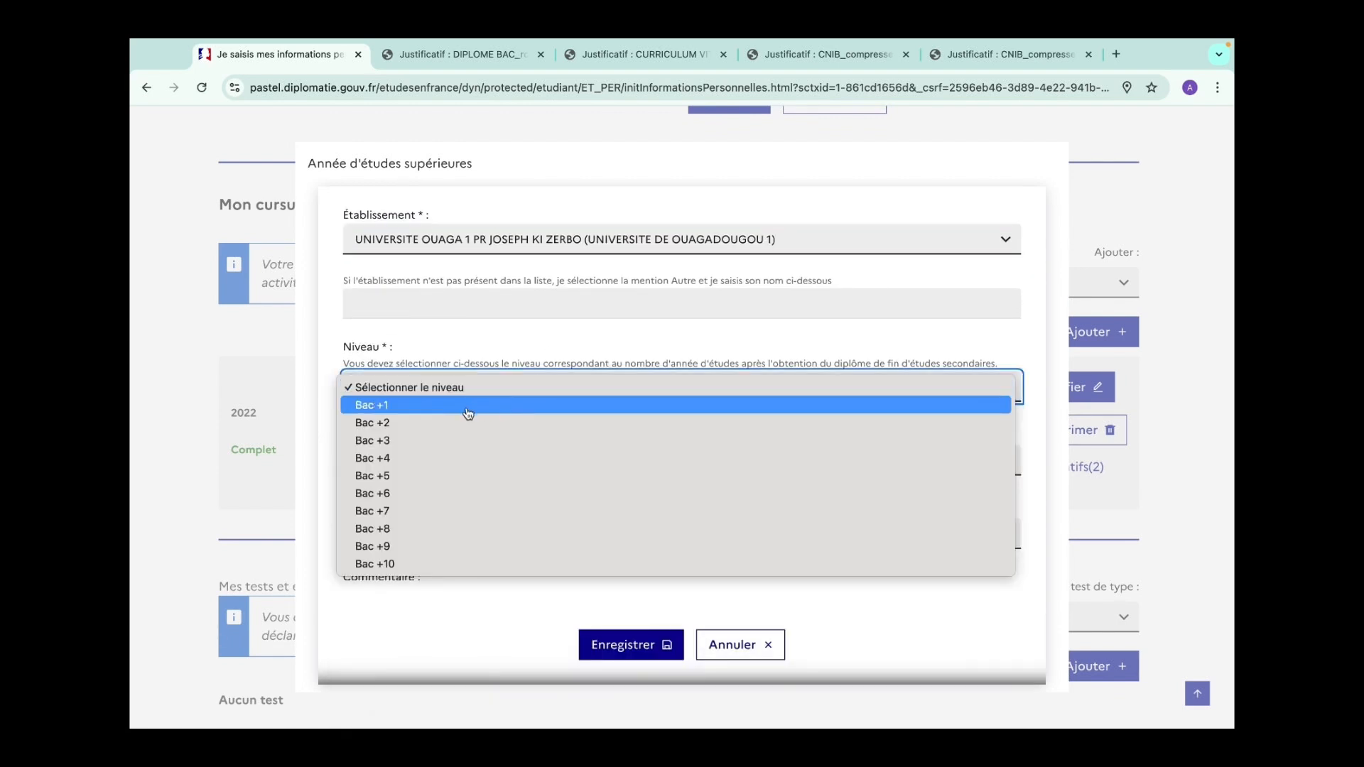
click(424, 417)
scroll(425, 415, down, 1)
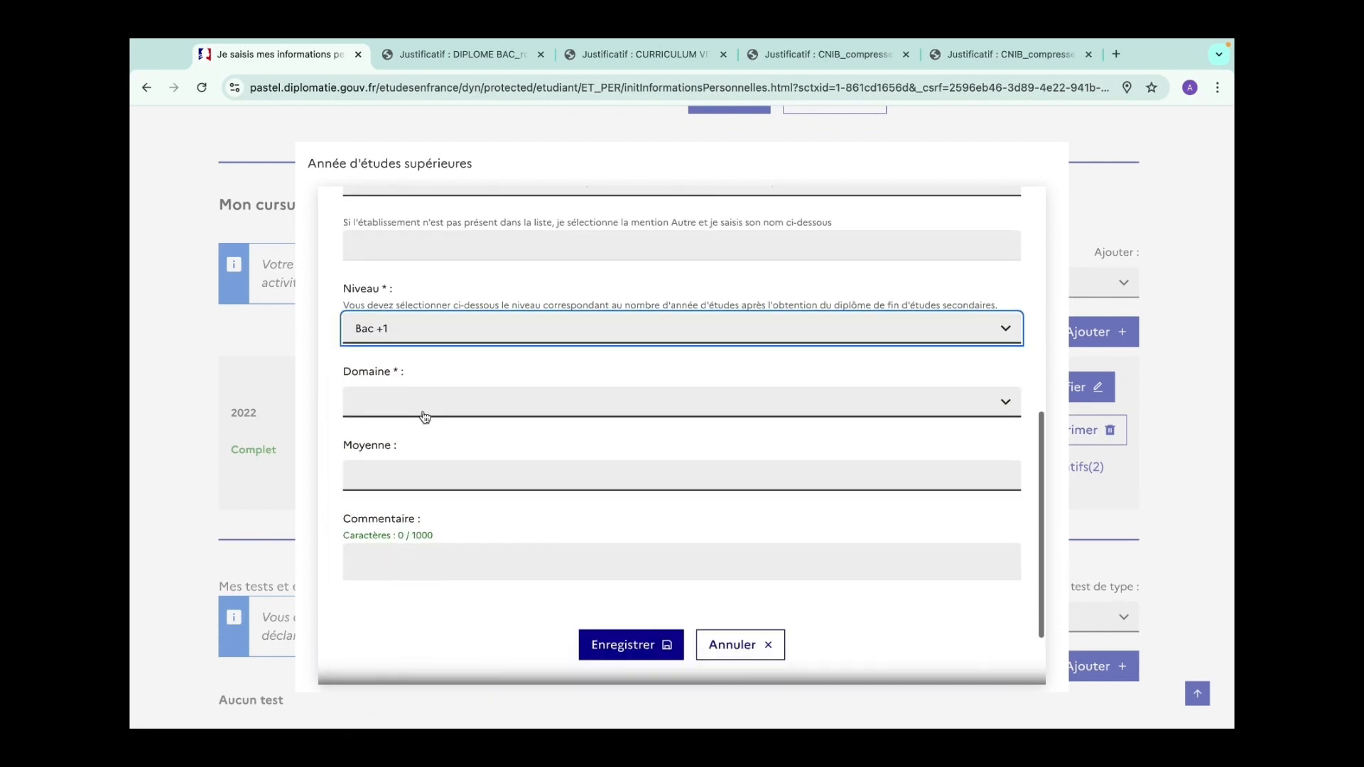
click(421, 400)
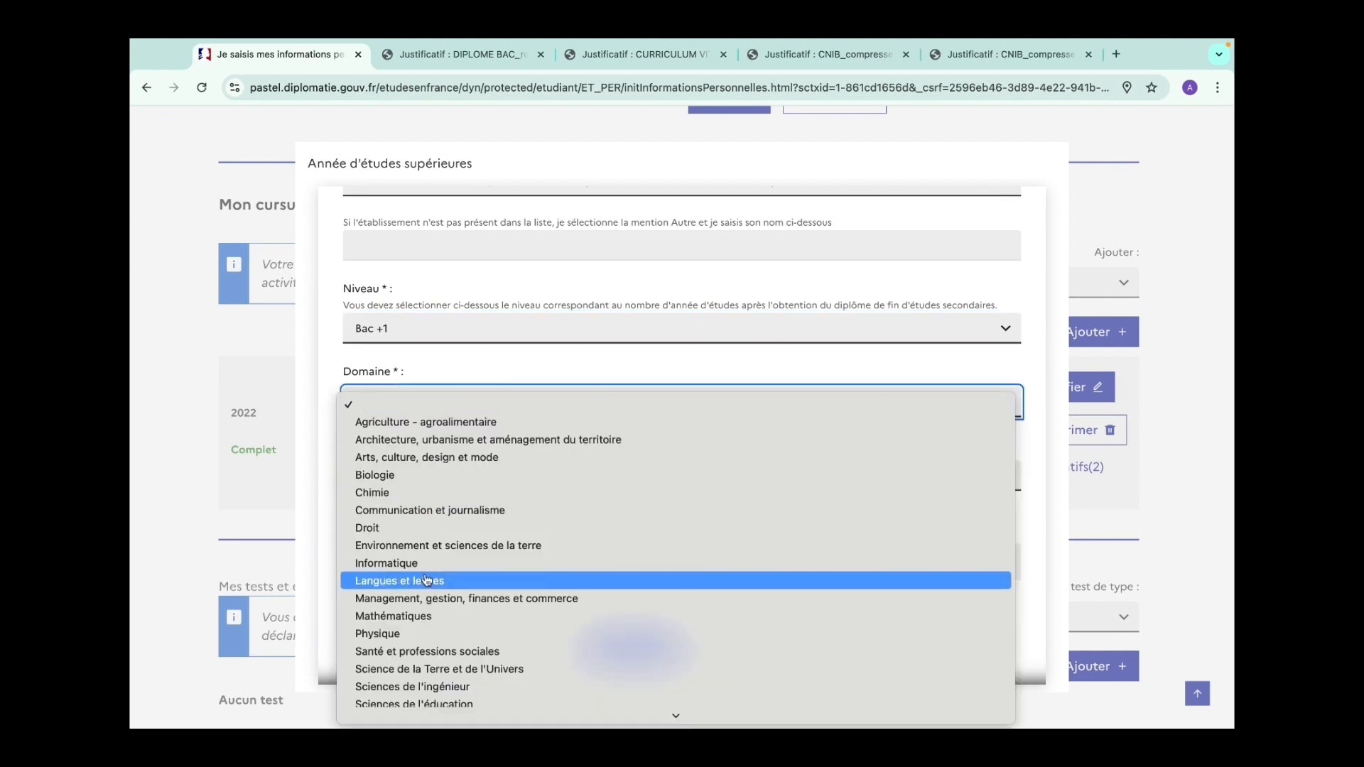
scroll(426, 579, down, 2)
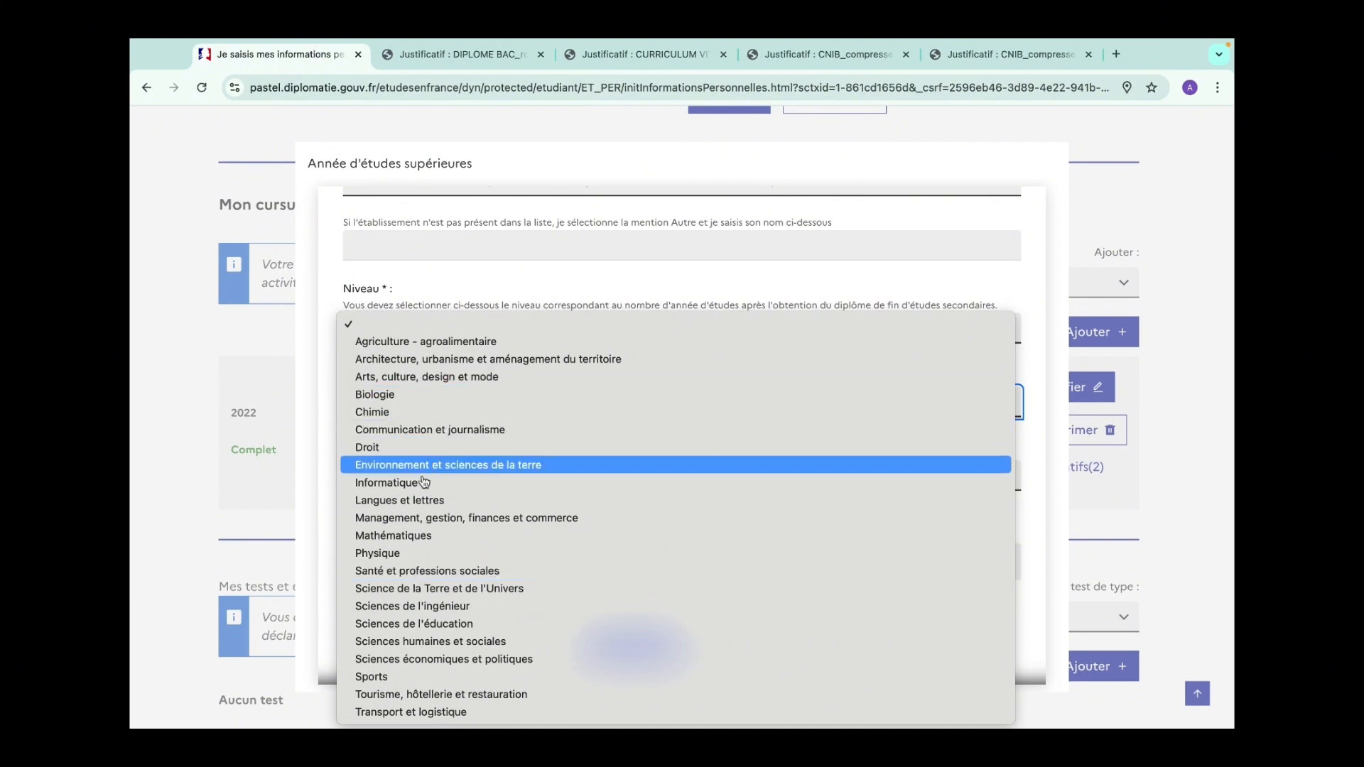
click(391, 500)
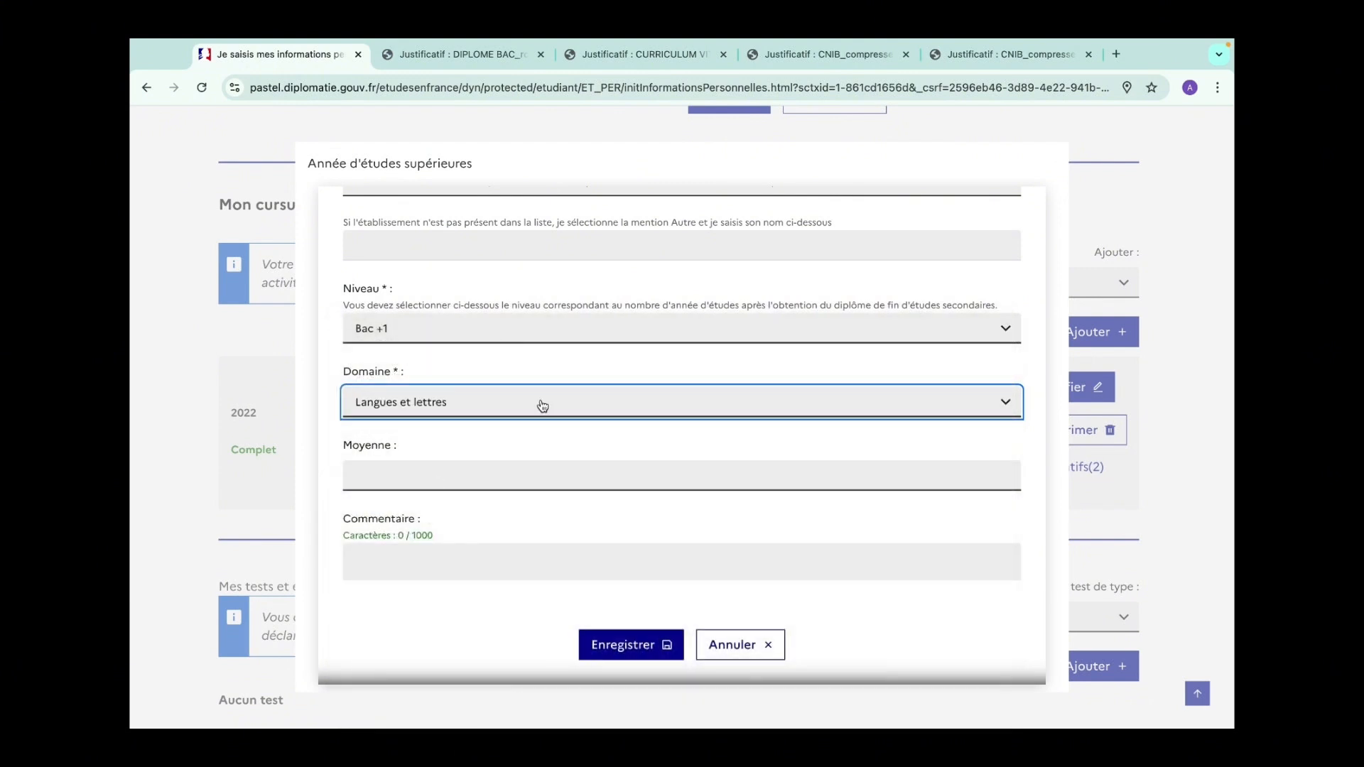
Step: Enter an average of 11/20, leave the comment empty and save the 2023 higher education entry
scroll(542, 405, down, 1)
click(510, 423)
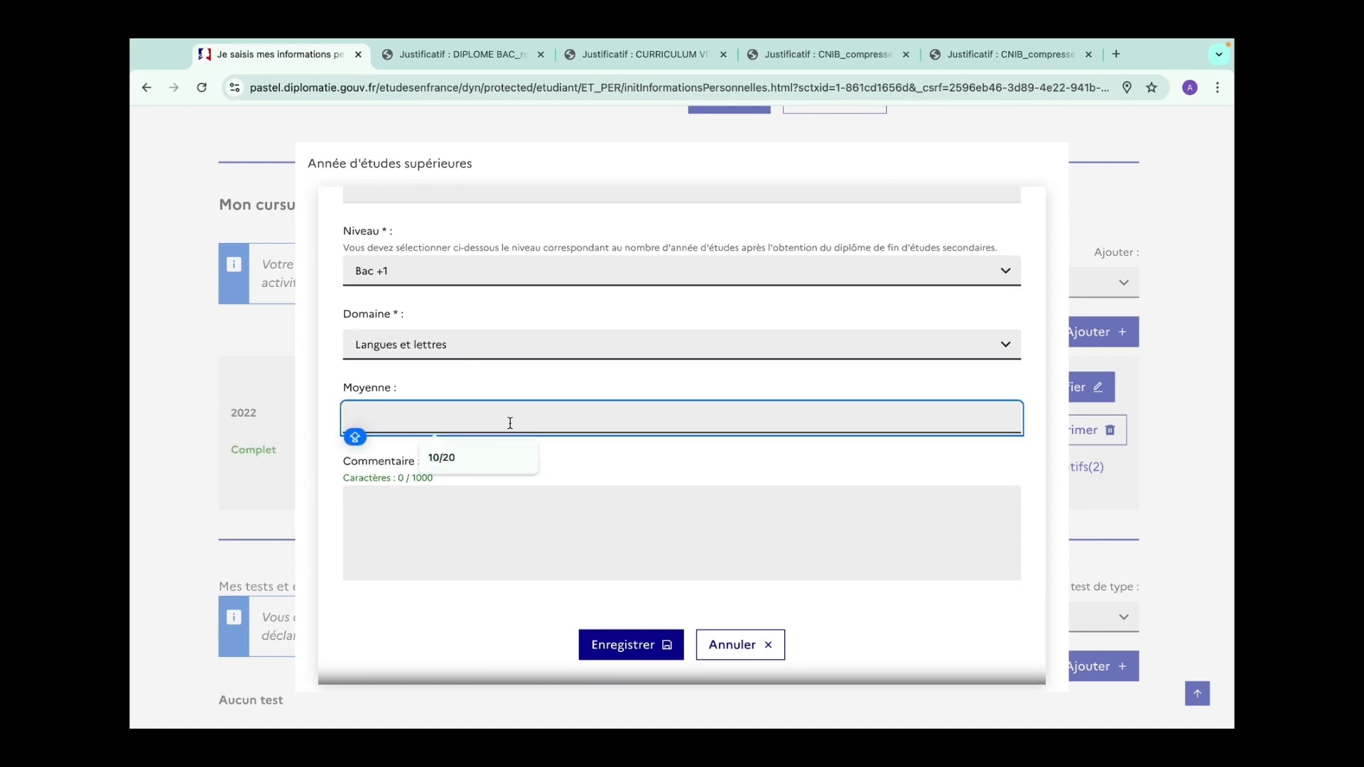
text(11/20)
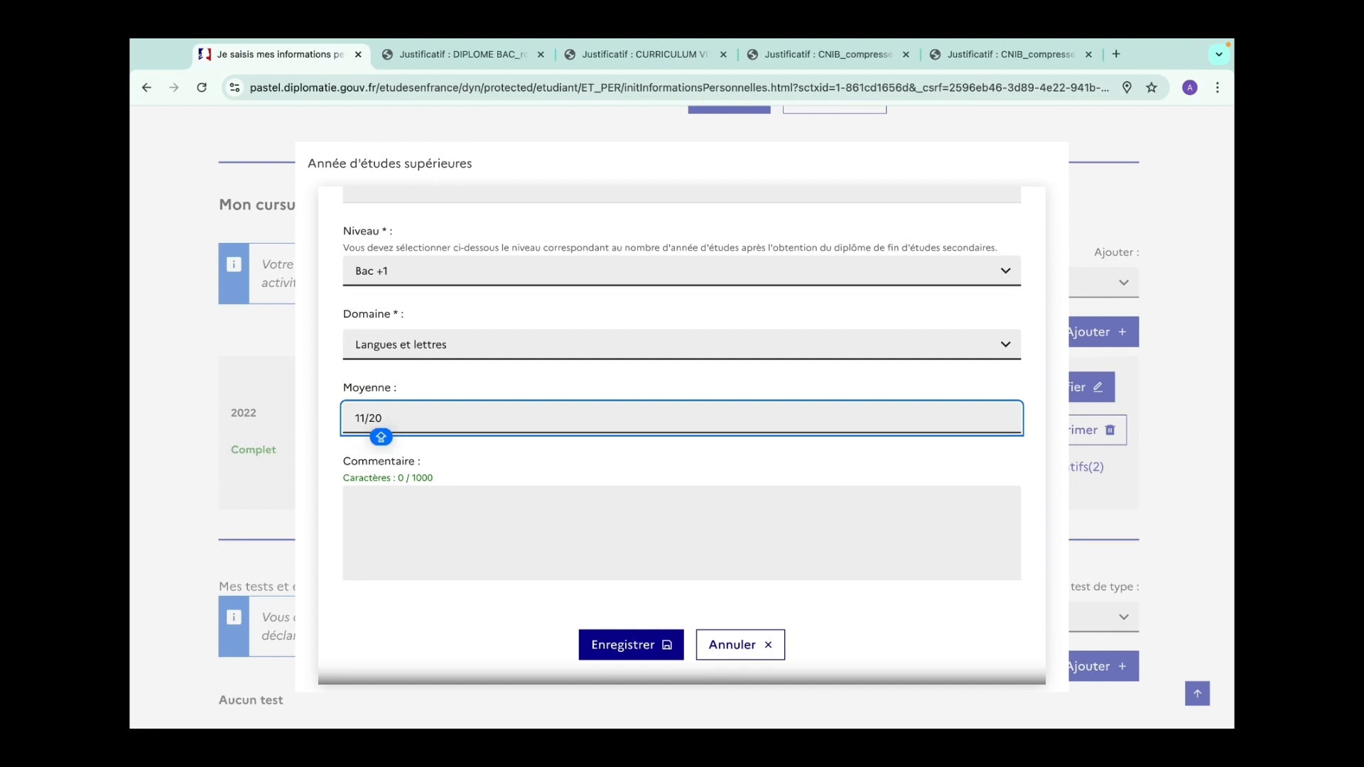
scroll(511, 483, down, 1)
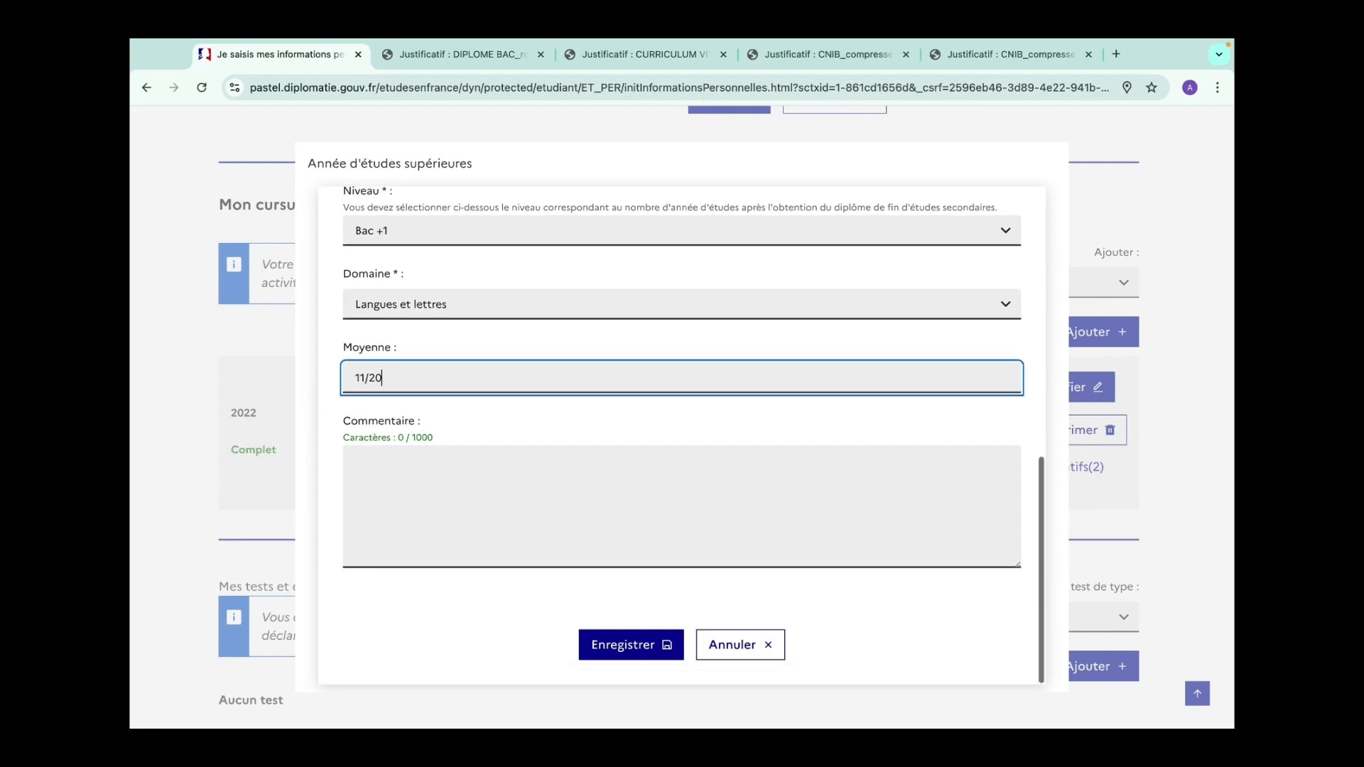
click(497, 482)
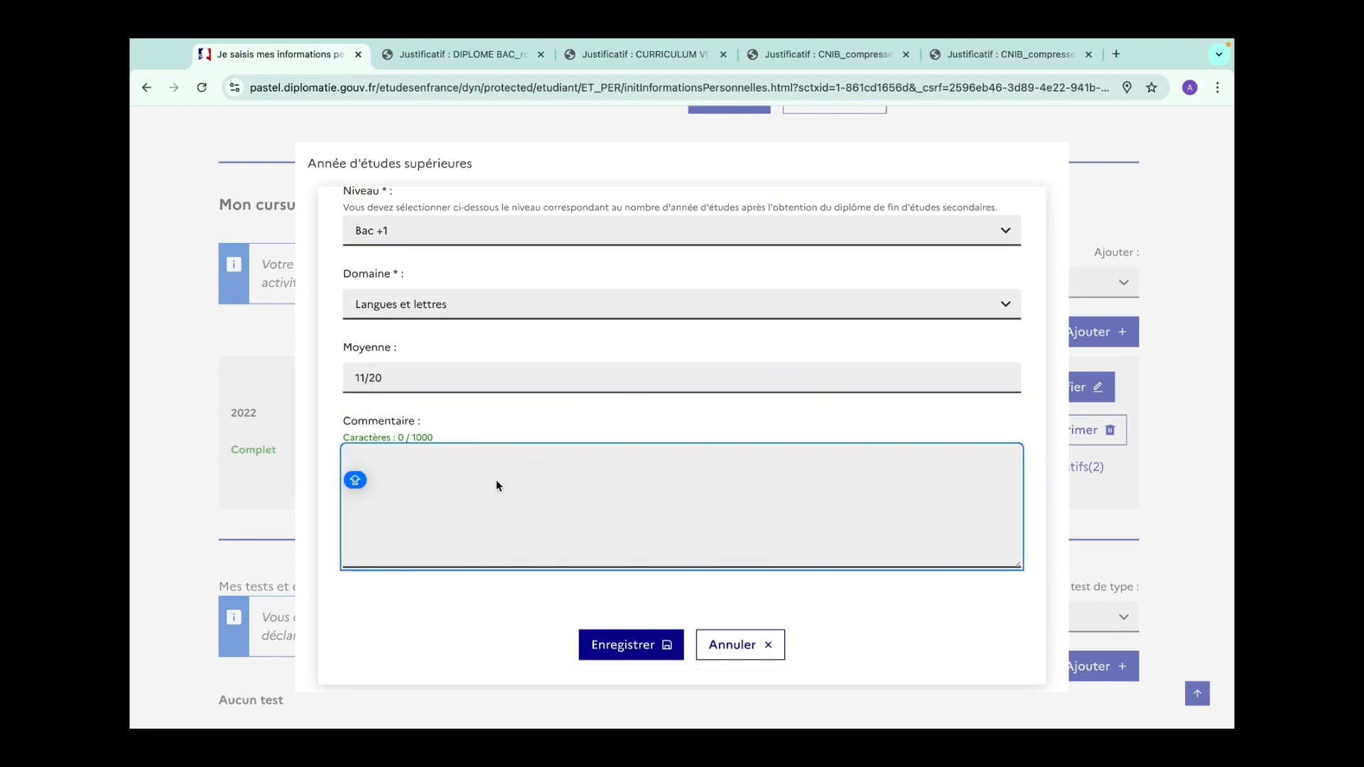
click(658, 642)
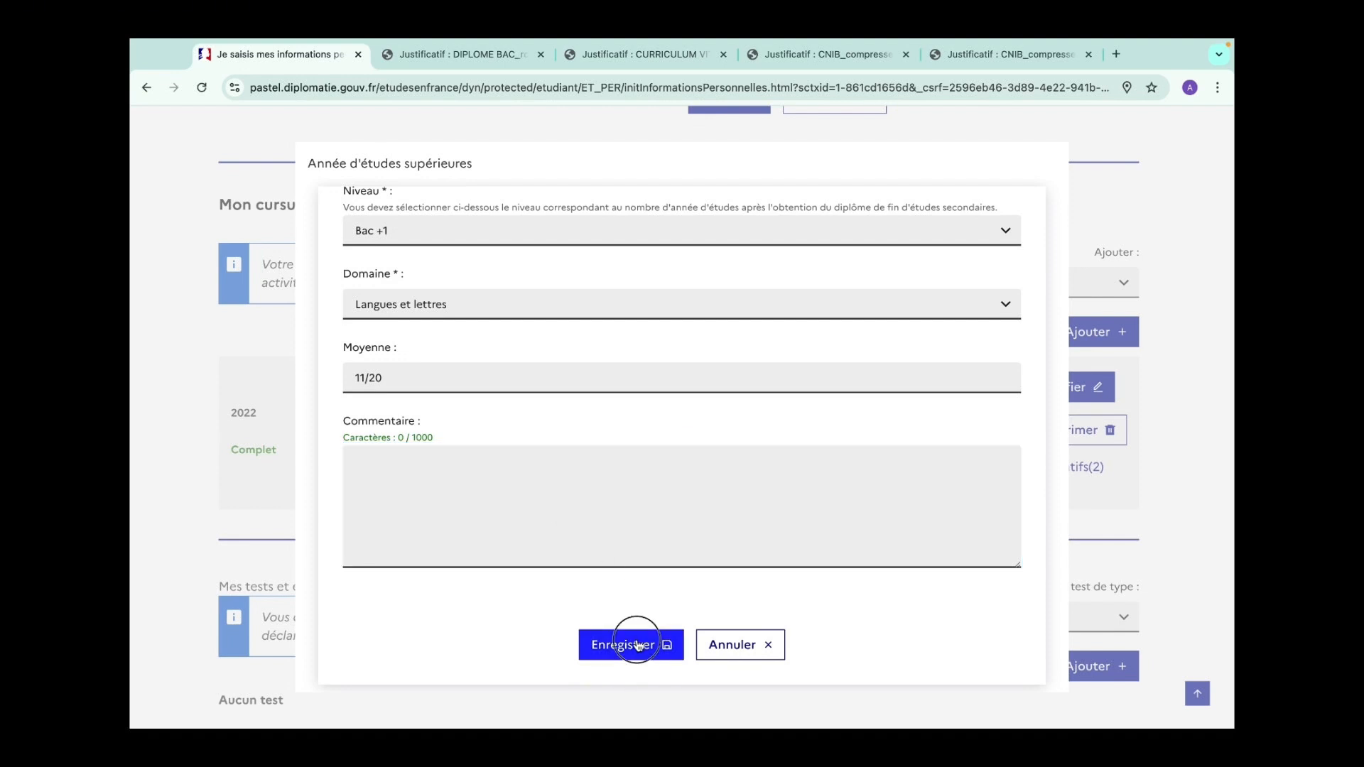
Step: Add L1_S1.pdf from the CAMPUS FRANCE folder as a supporting document for the 2023 higher education year
scroll(676, 530, down, 1)
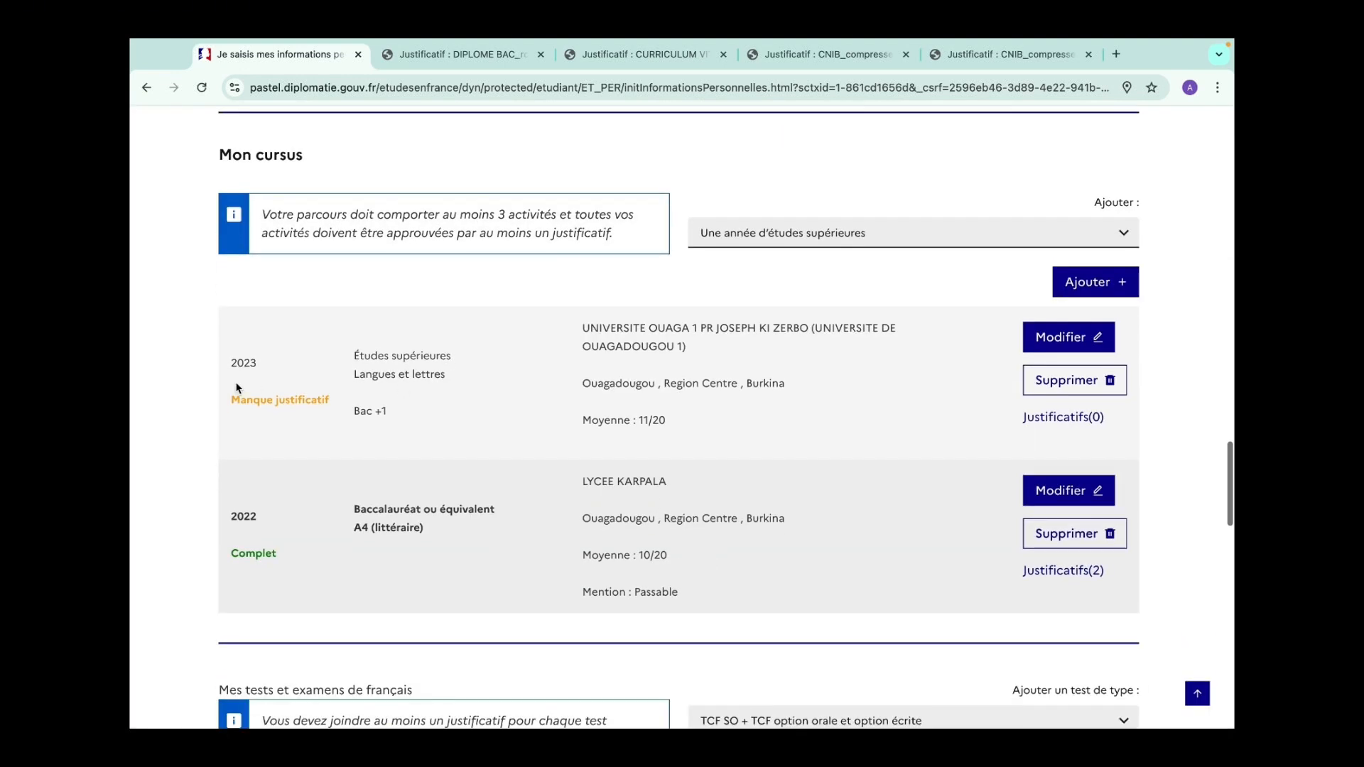
click(1090, 424)
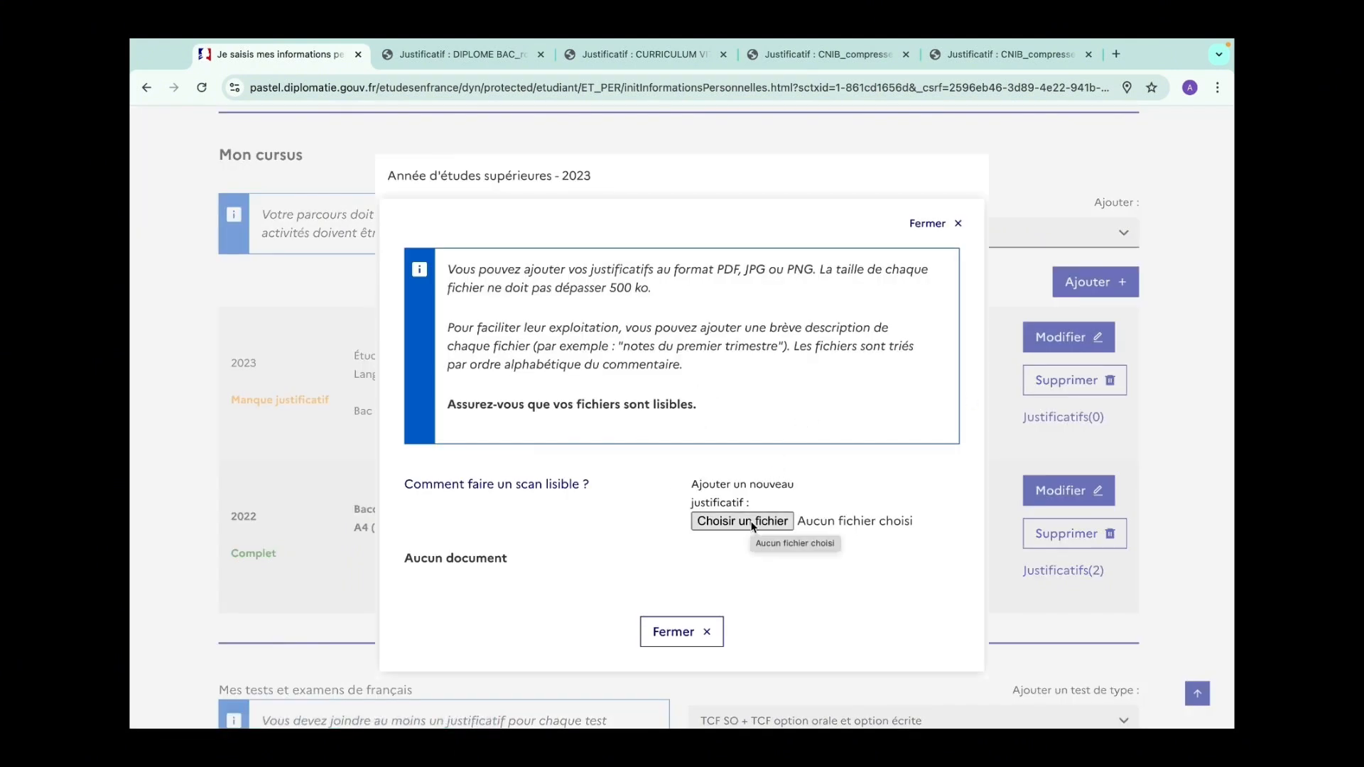
click(753, 522)
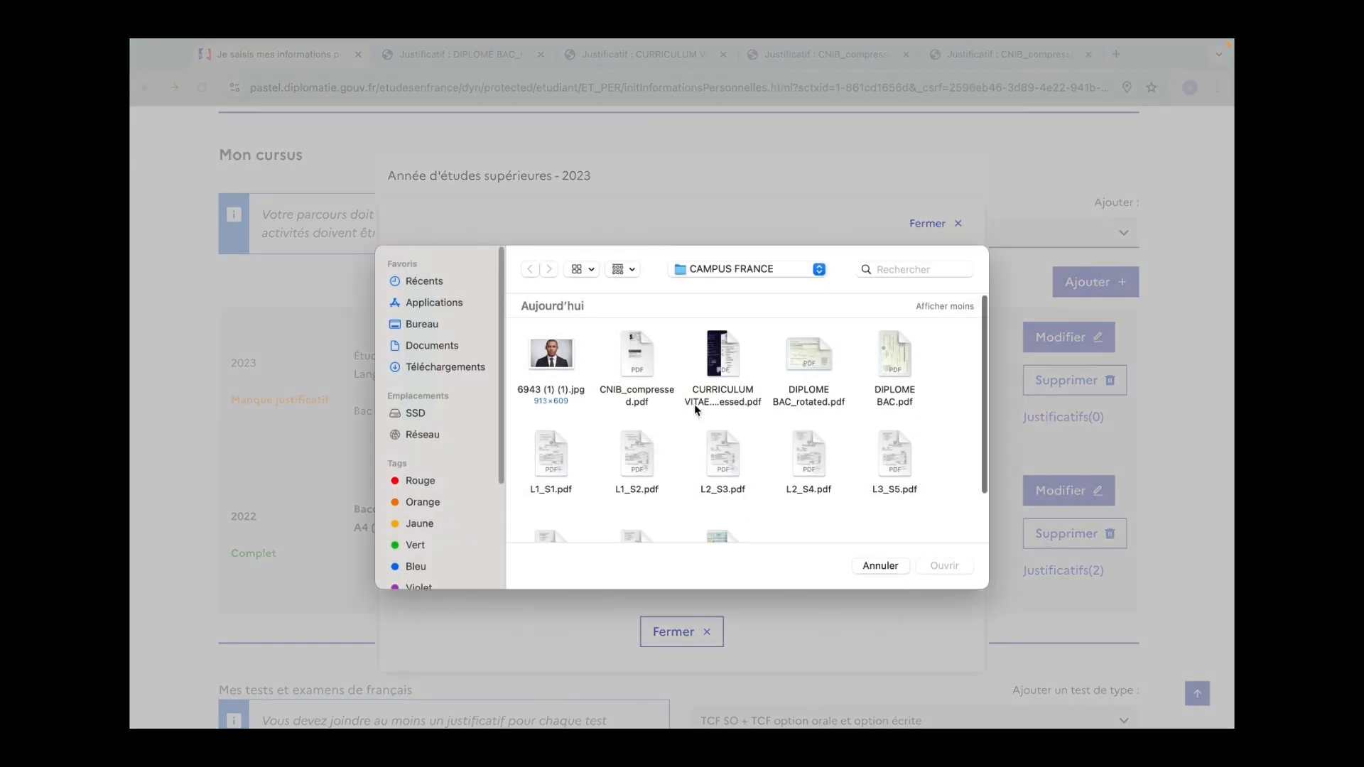
scroll(653, 466, down, 2)
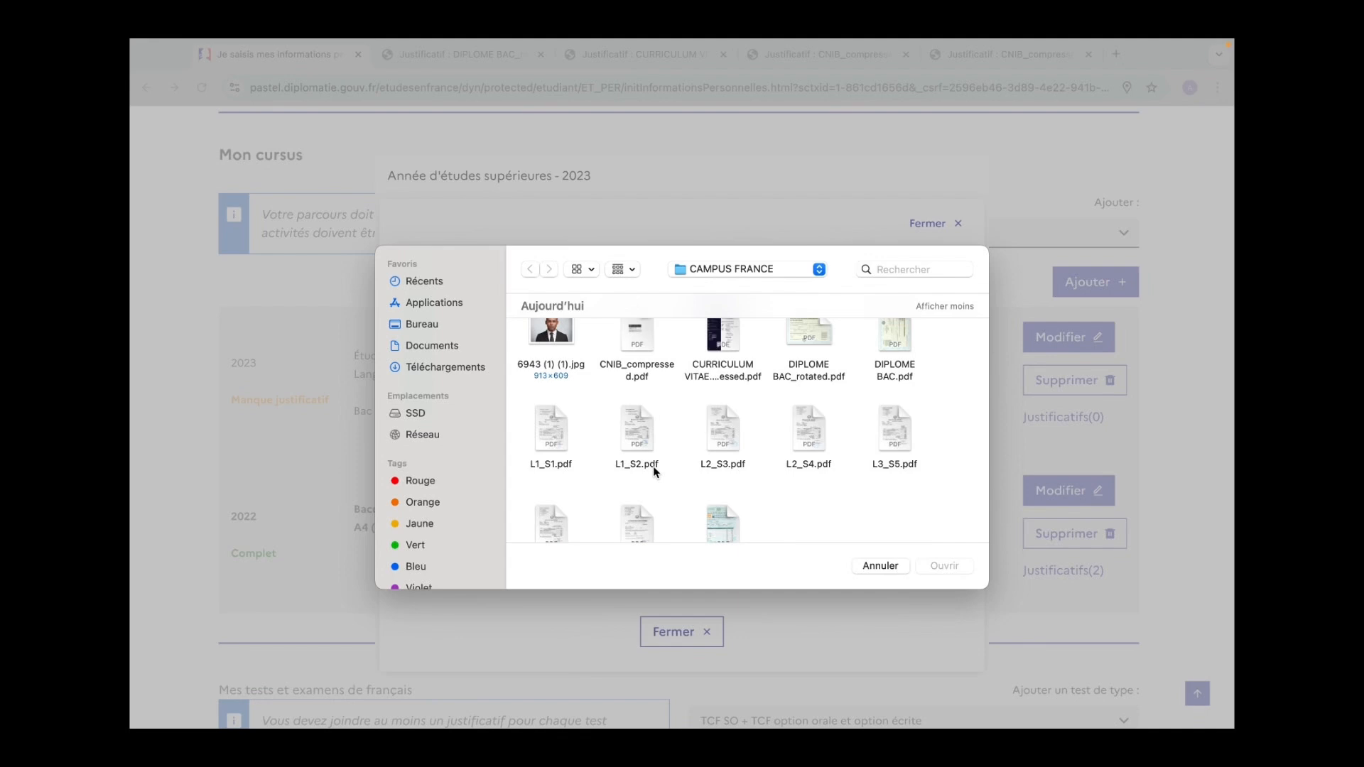
double_click(549, 430)
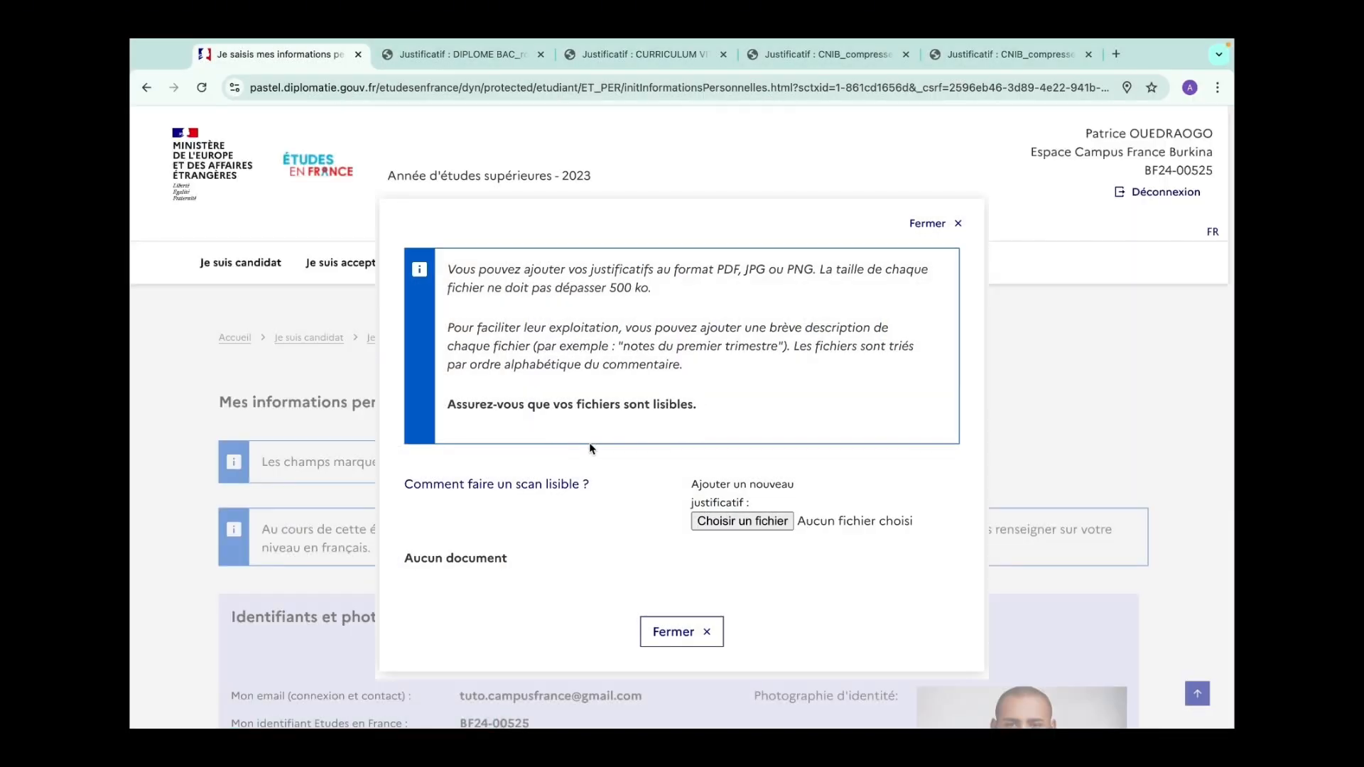
Step: Add L1_S2.pdf as a second supporting document for the 2023 higher education year
scroll(701, 466, down, 3)
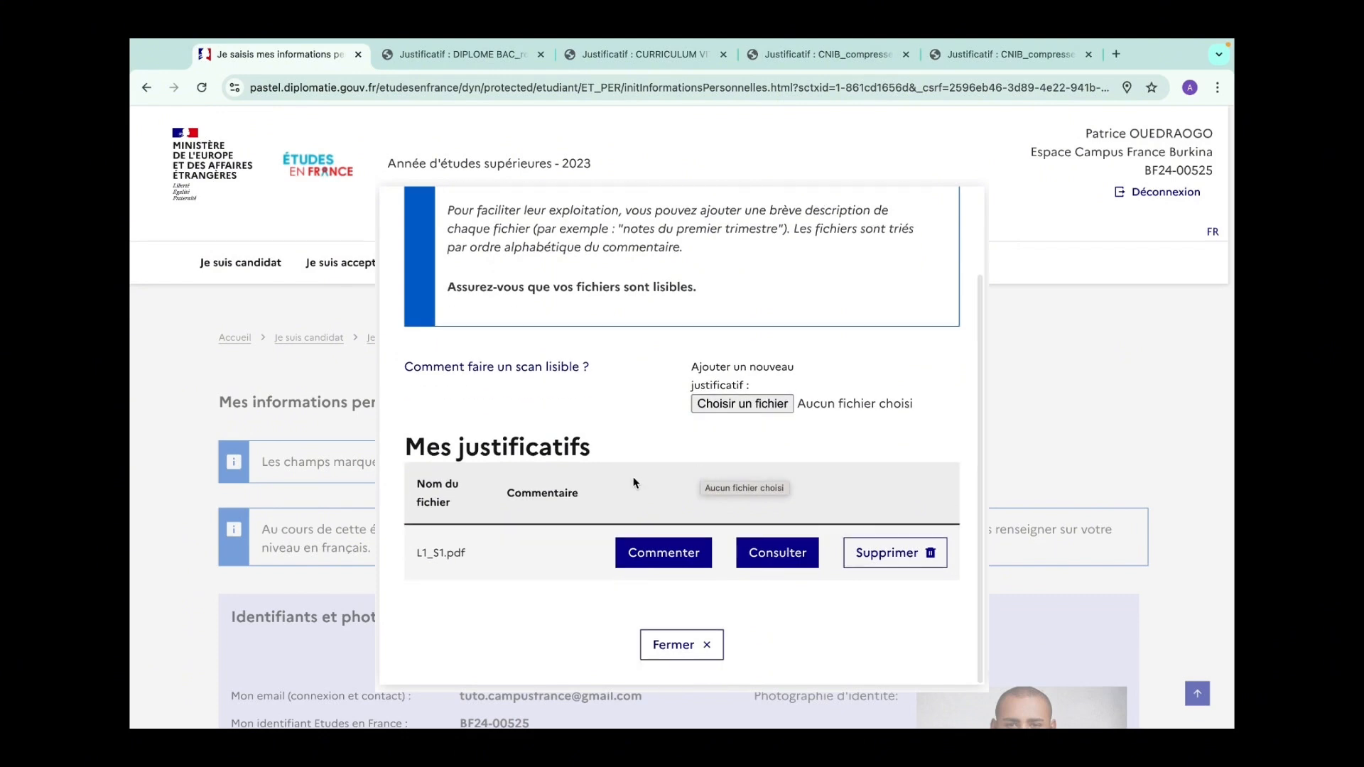
click(742, 403)
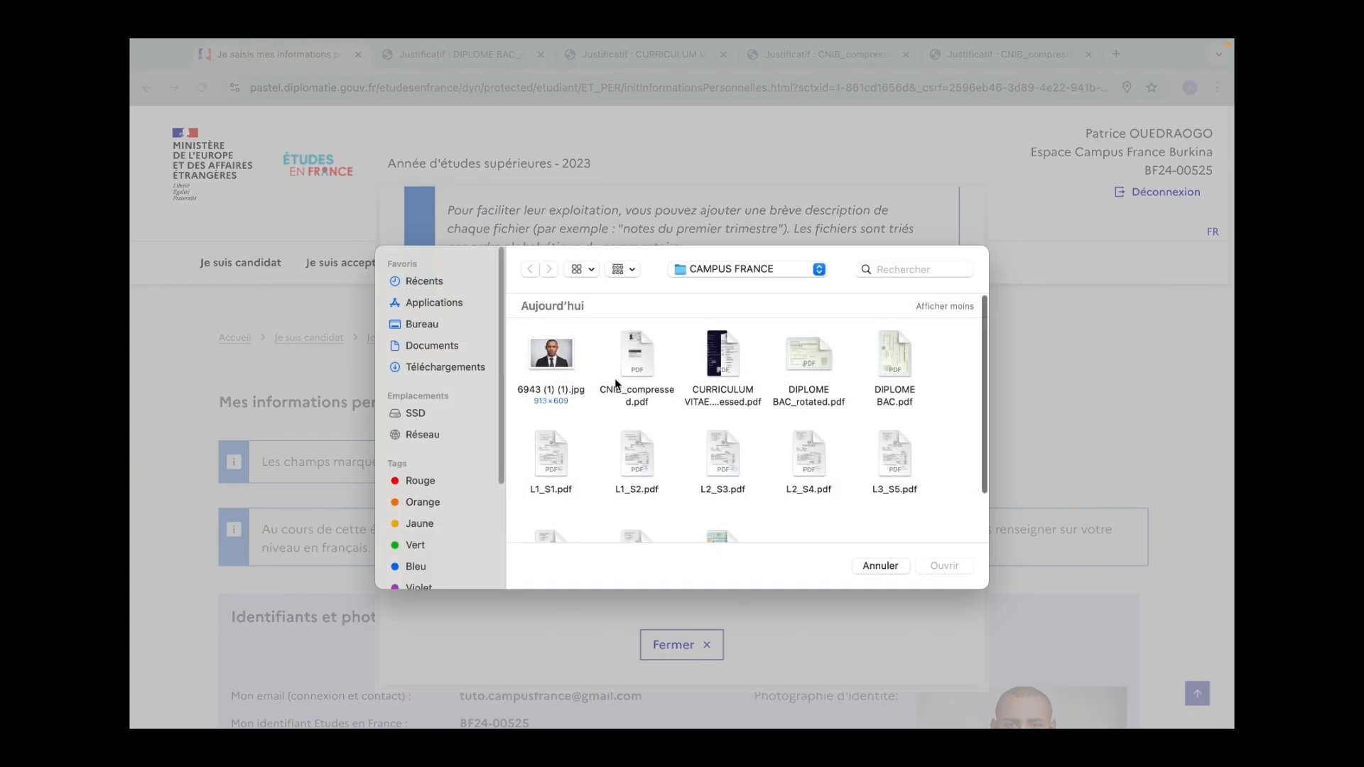
double_click(636, 462)
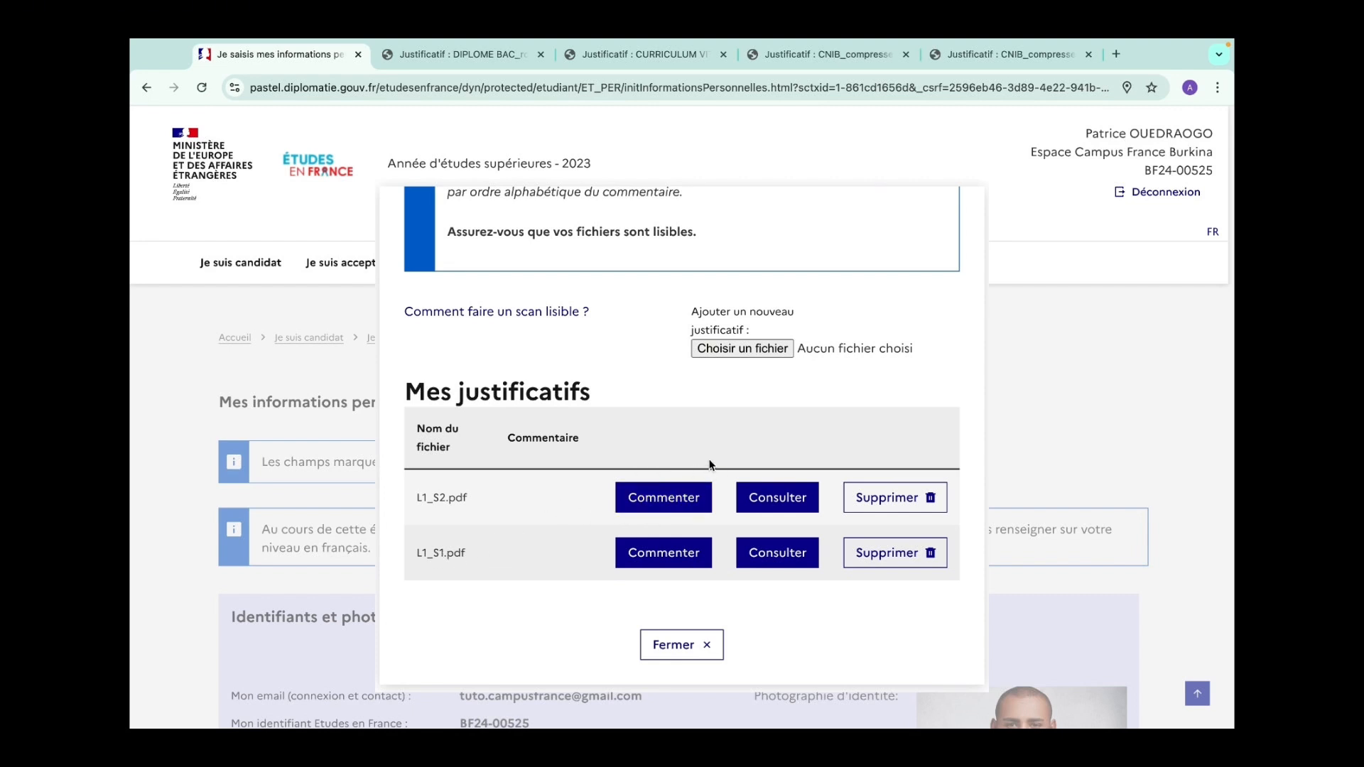
Step: Consult the uploaded L1_S2.pdf, return to the application page and close the 2023 year's supporting documents
click(790, 506)
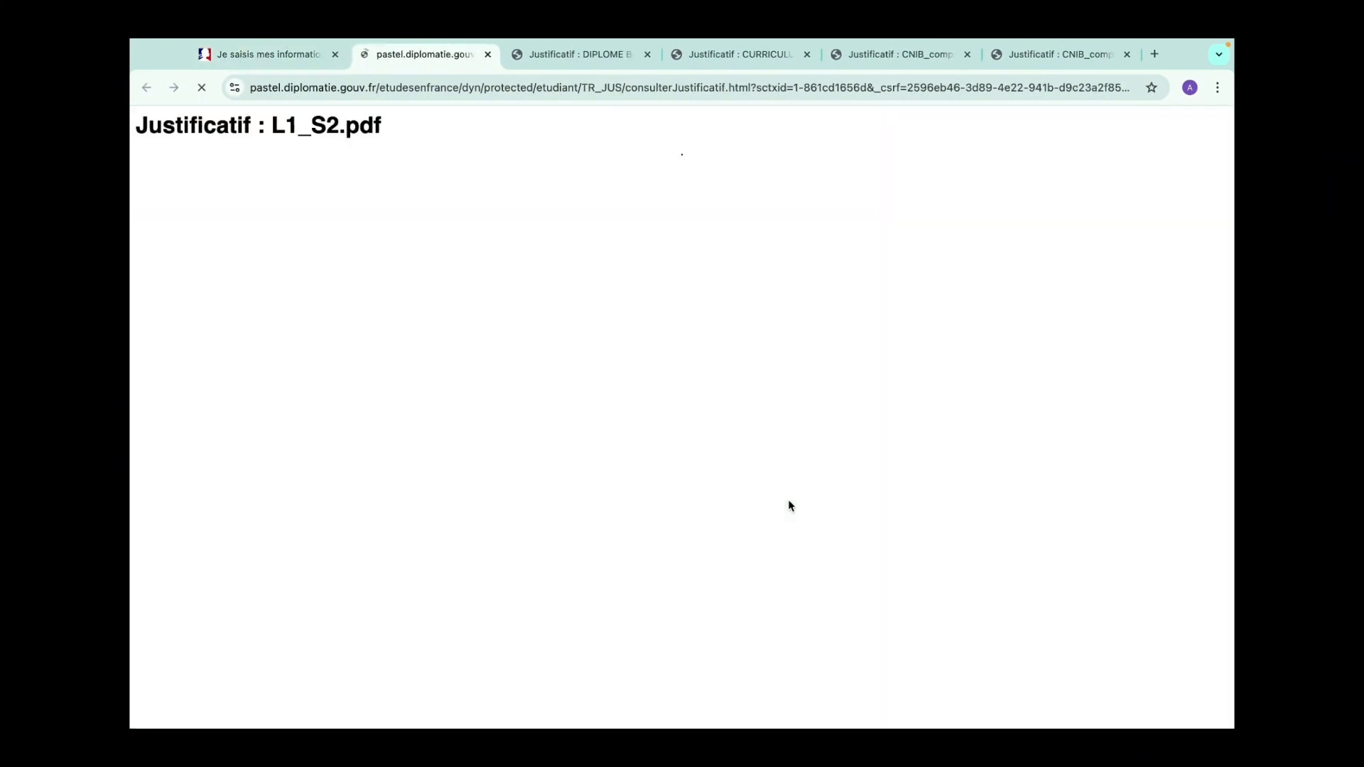
scroll(790, 507, down, 7)
scroll(790, 506, up, 7)
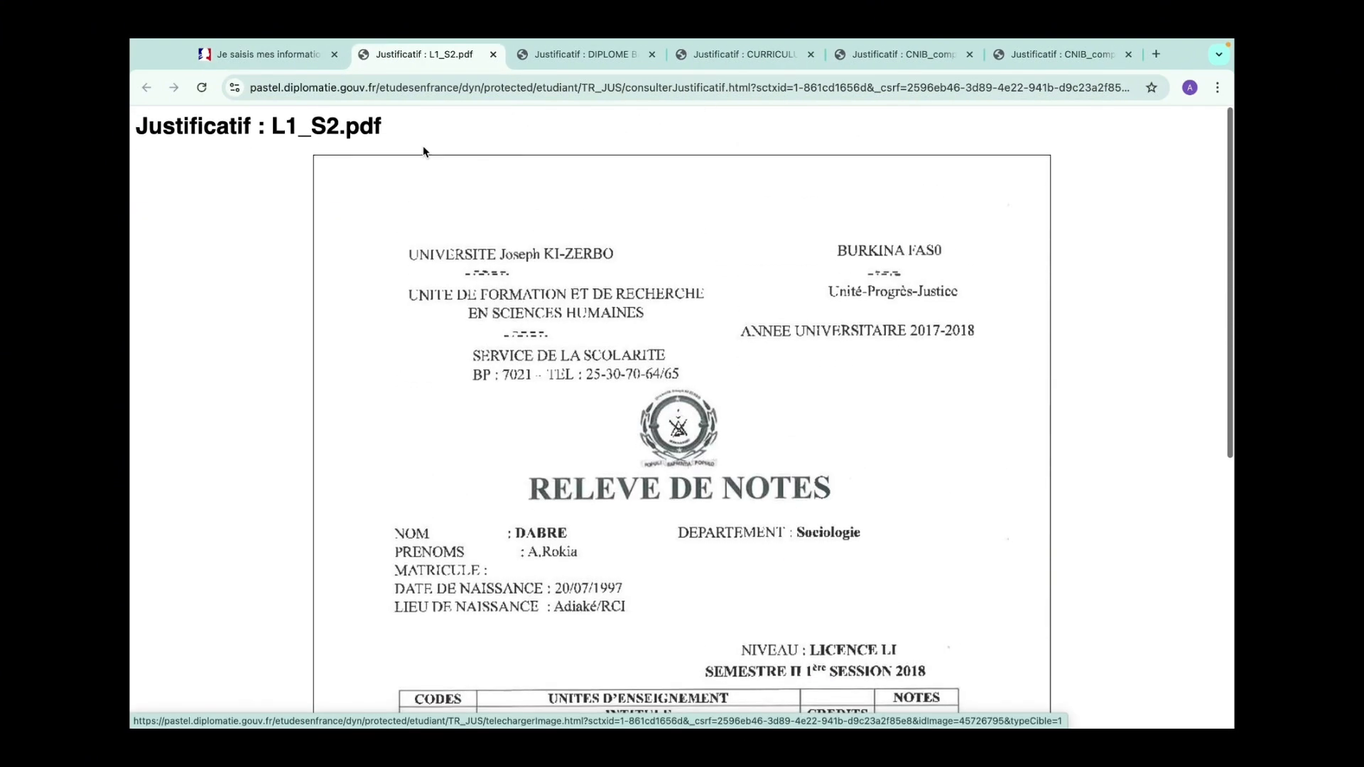
click(275, 64)
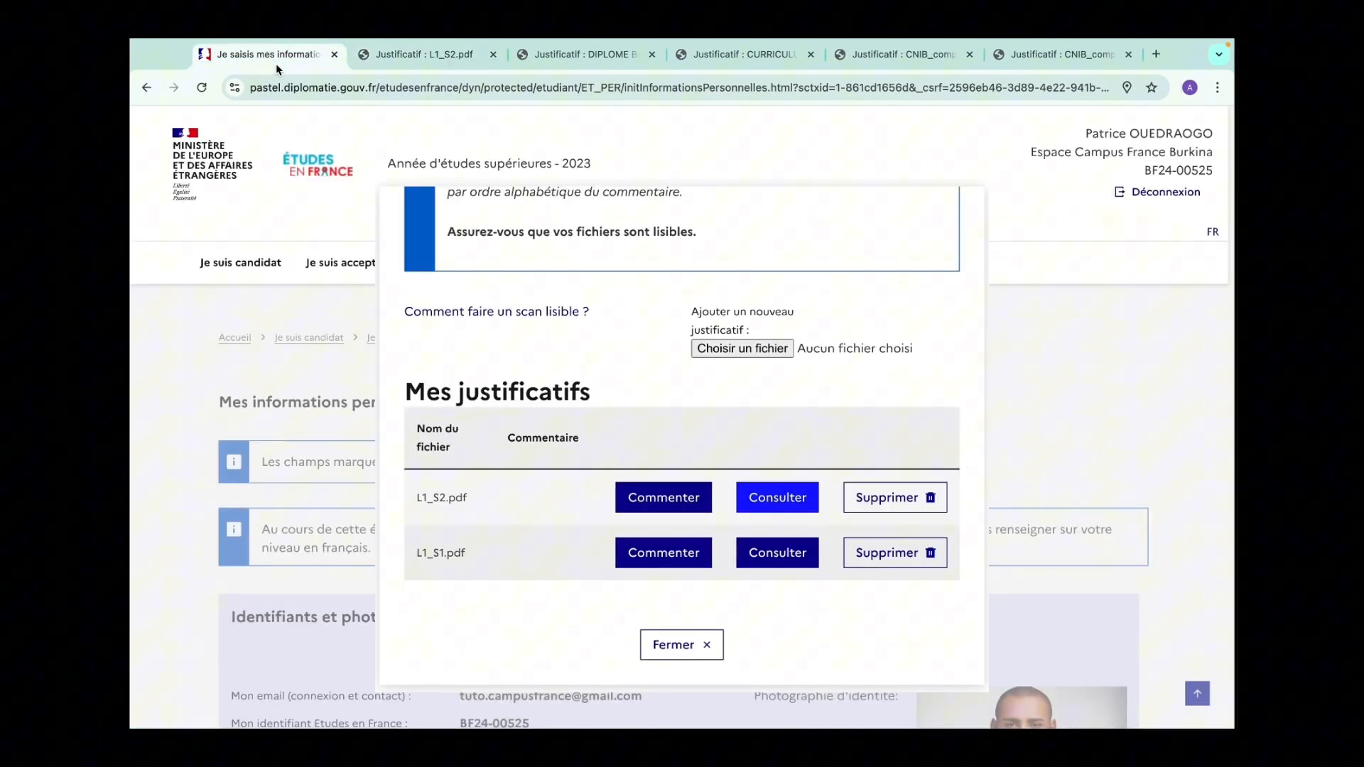
click(694, 647)
Step: Start another "Une année d'études supérieures" entry in the Mon cursus section with school year 2024
scroll(695, 648, down, 15)
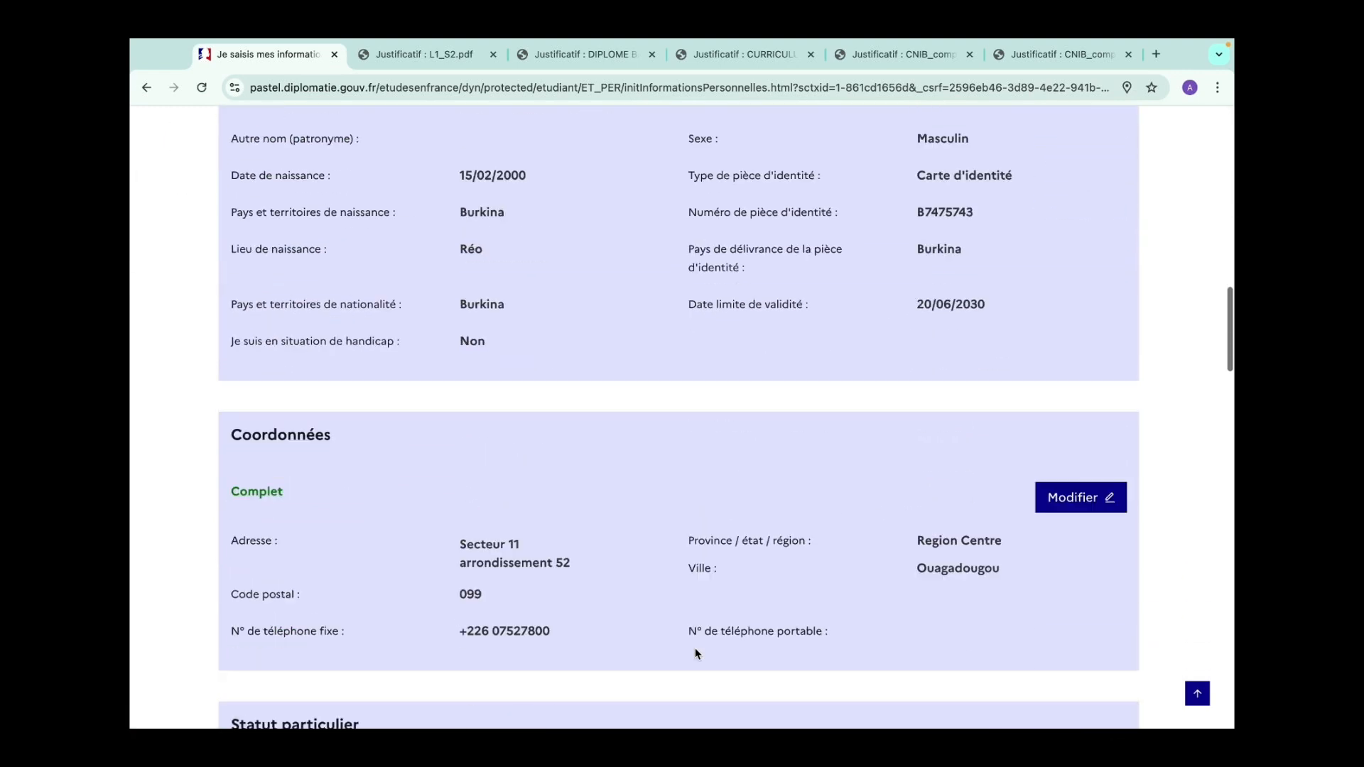
scroll(695, 647, down, 10)
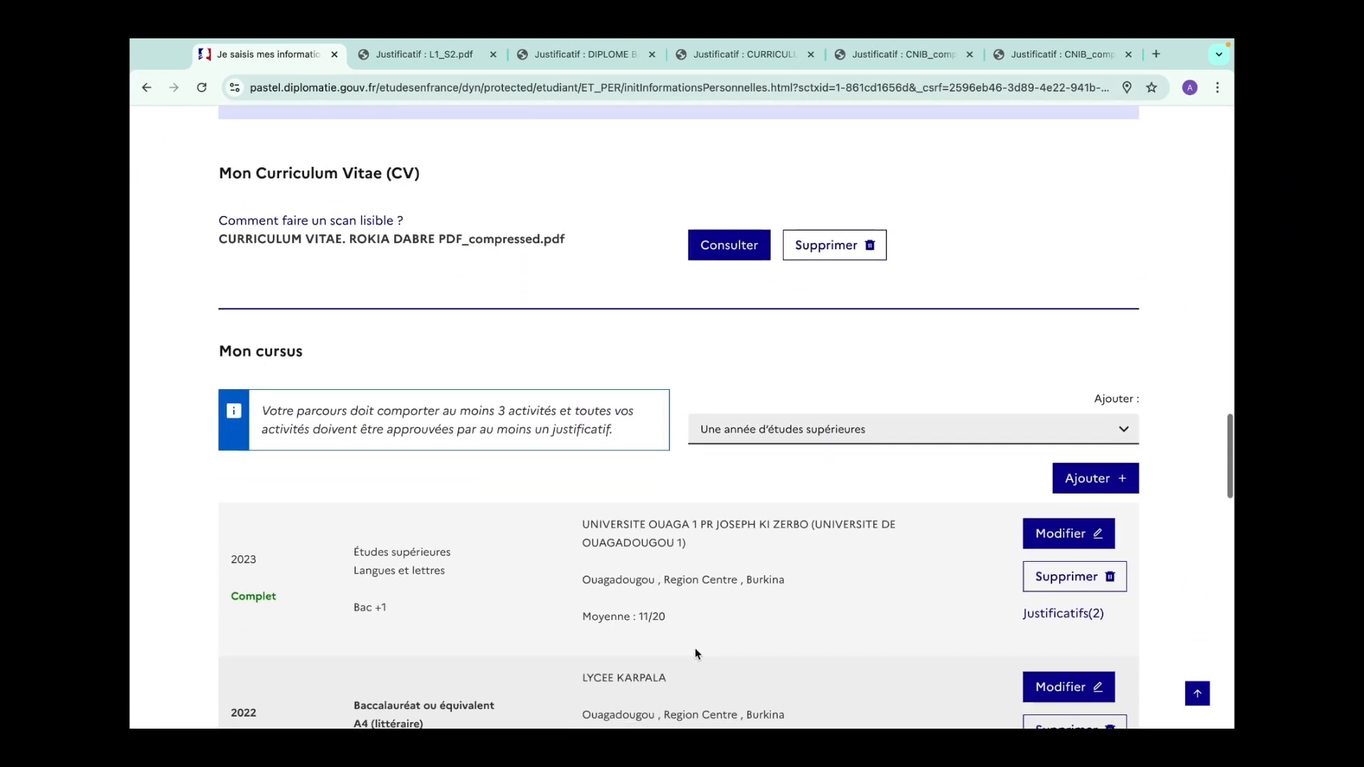
scroll(695, 653, down, 2)
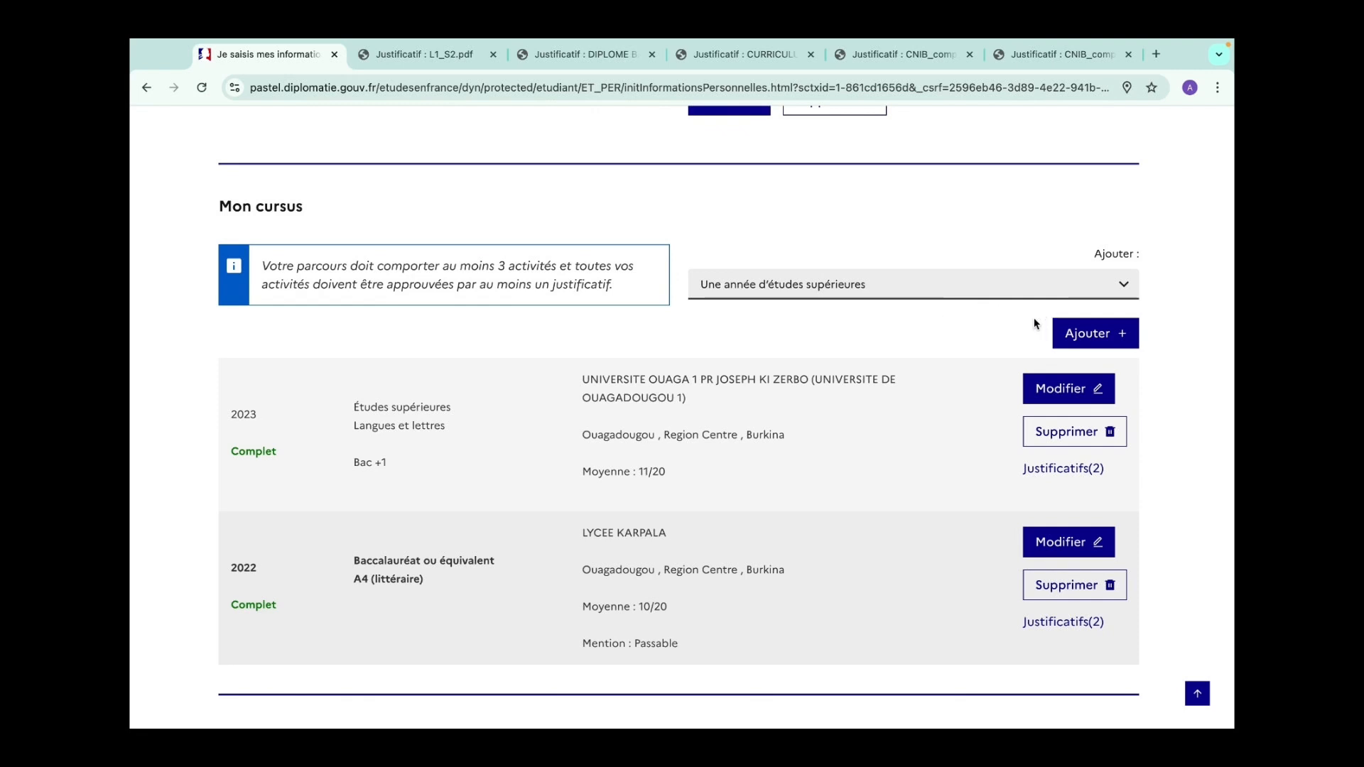
click(1089, 331)
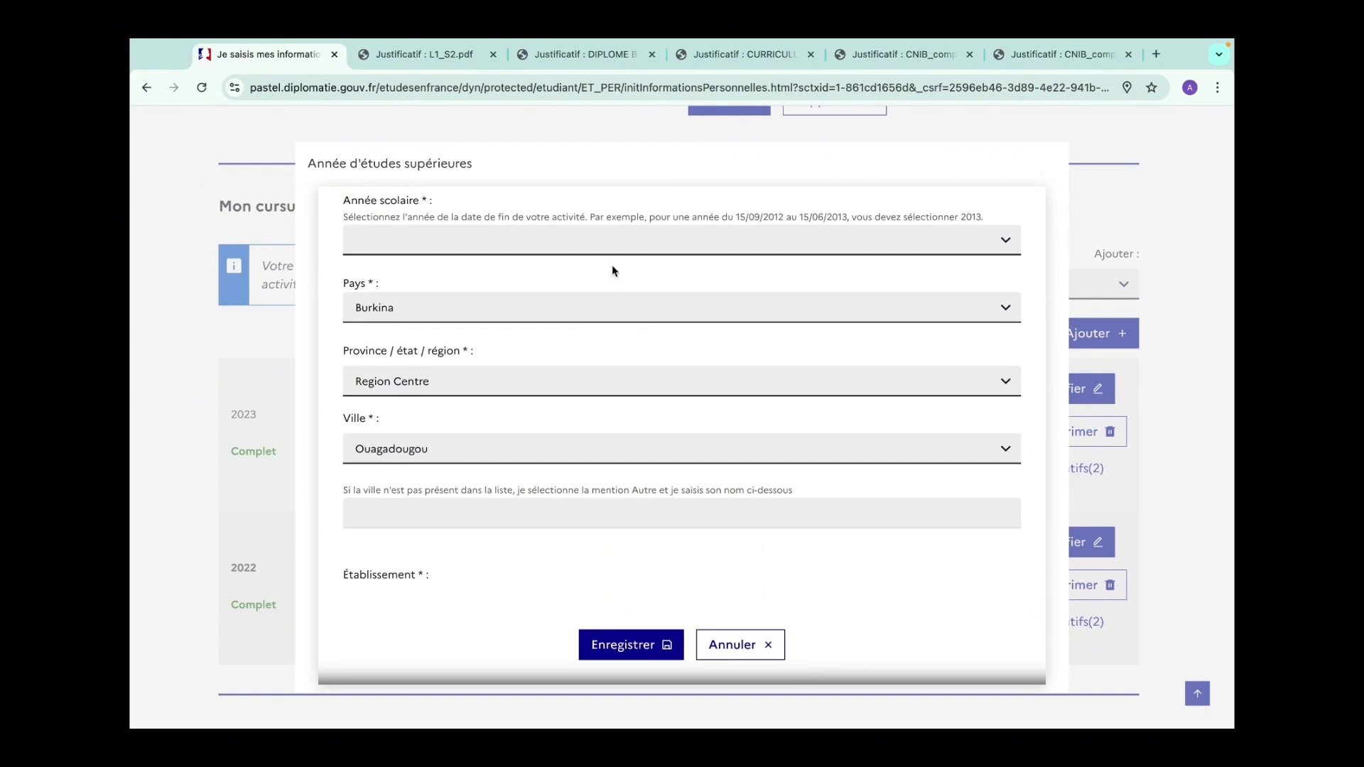
click(609, 249)
click(417, 280)
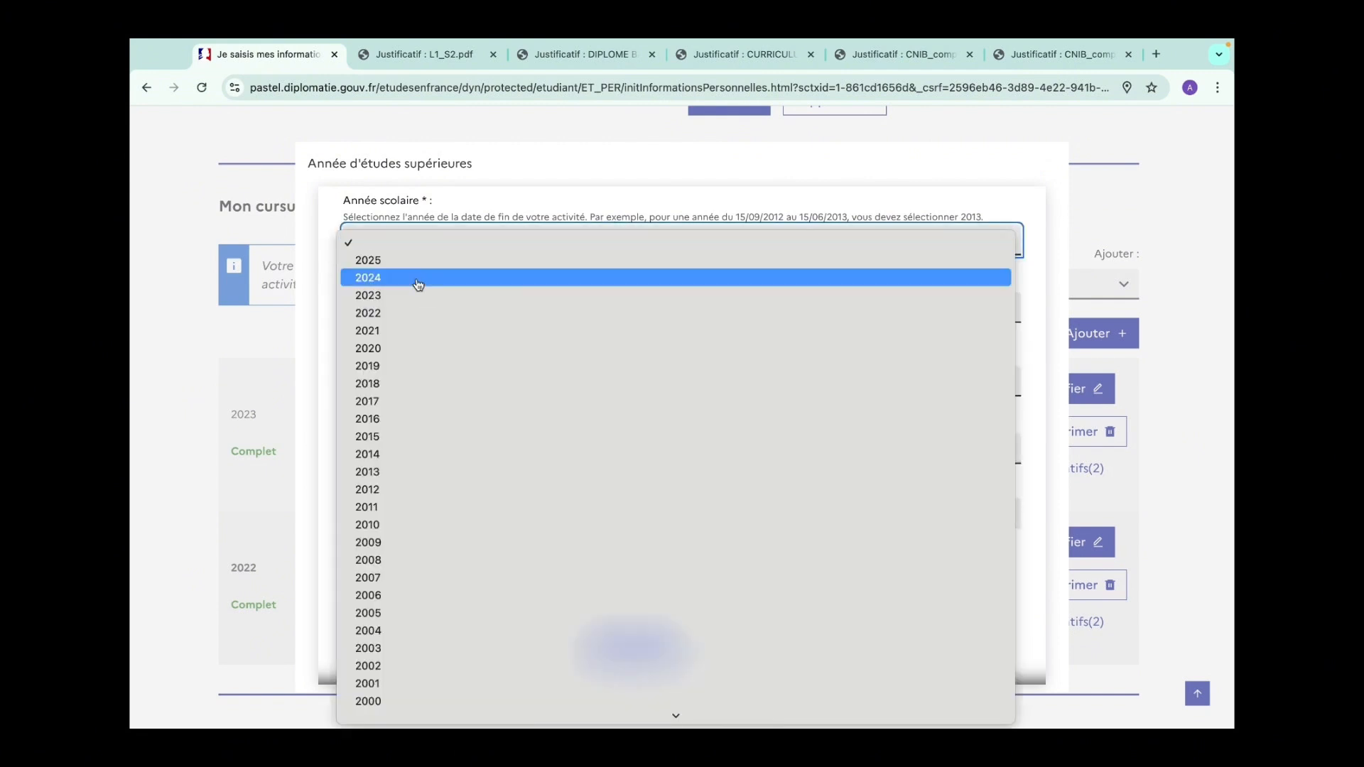
Step: Mark the 2024 entry as a course currently being followed, with grades and documents supplied at a later date, and try to save it
scroll(653, 507, down, 1)
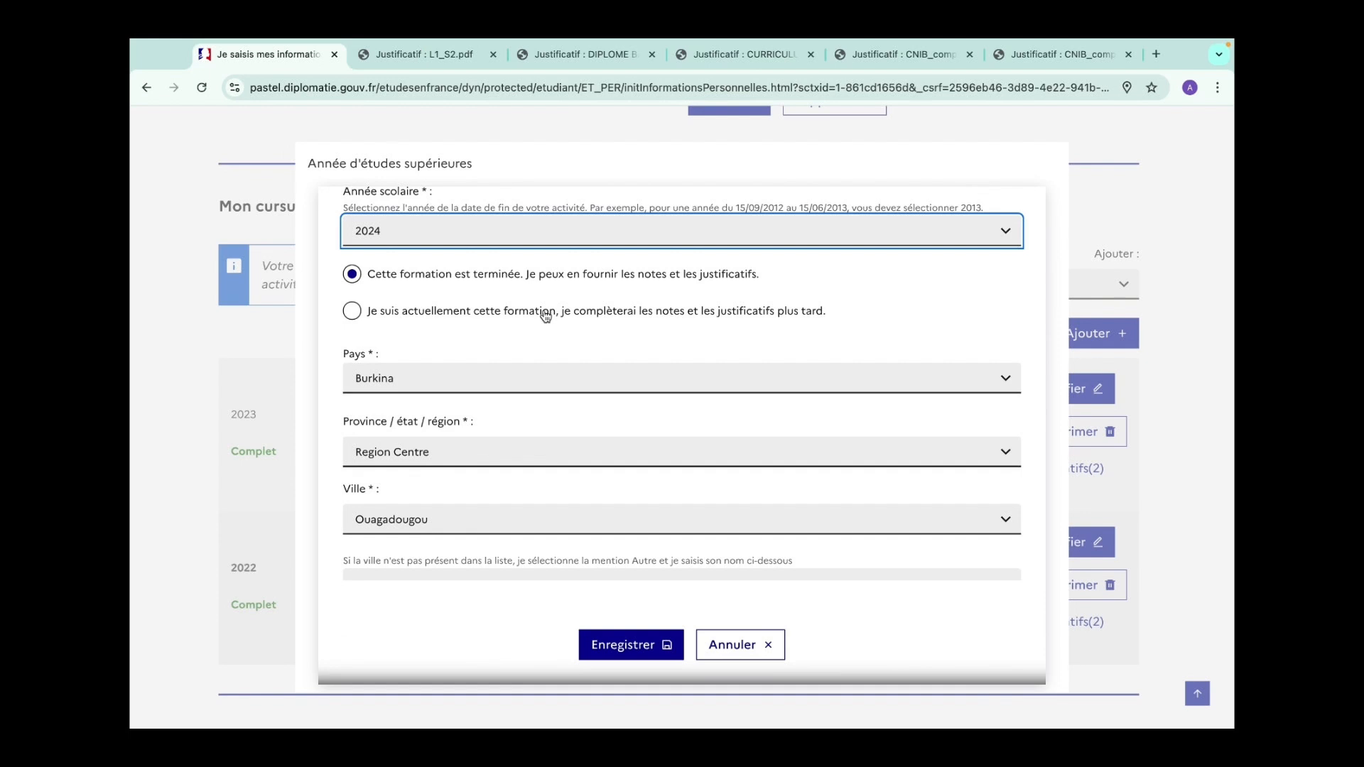
click(352, 312)
scroll(356, 314, down, 5)
scroll(356, 316, down, 4)
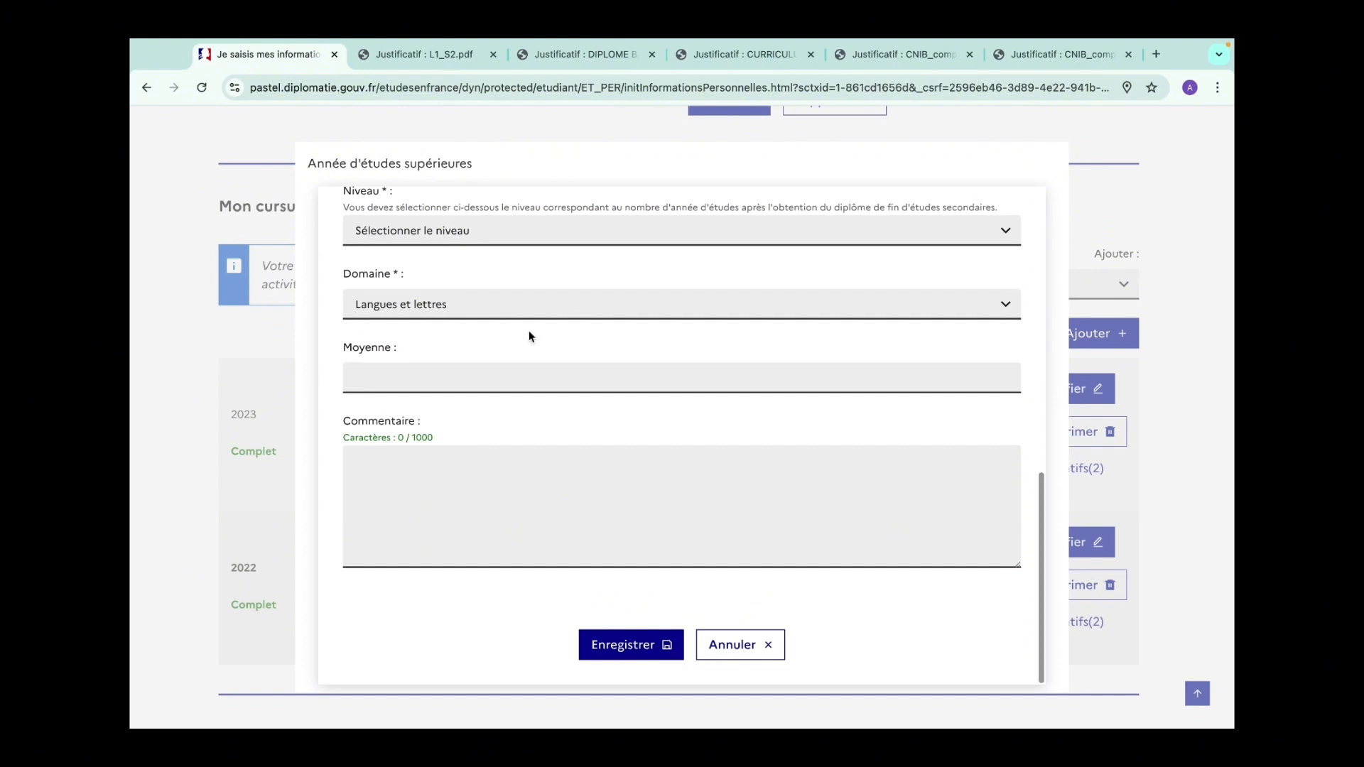
click(624, 648)
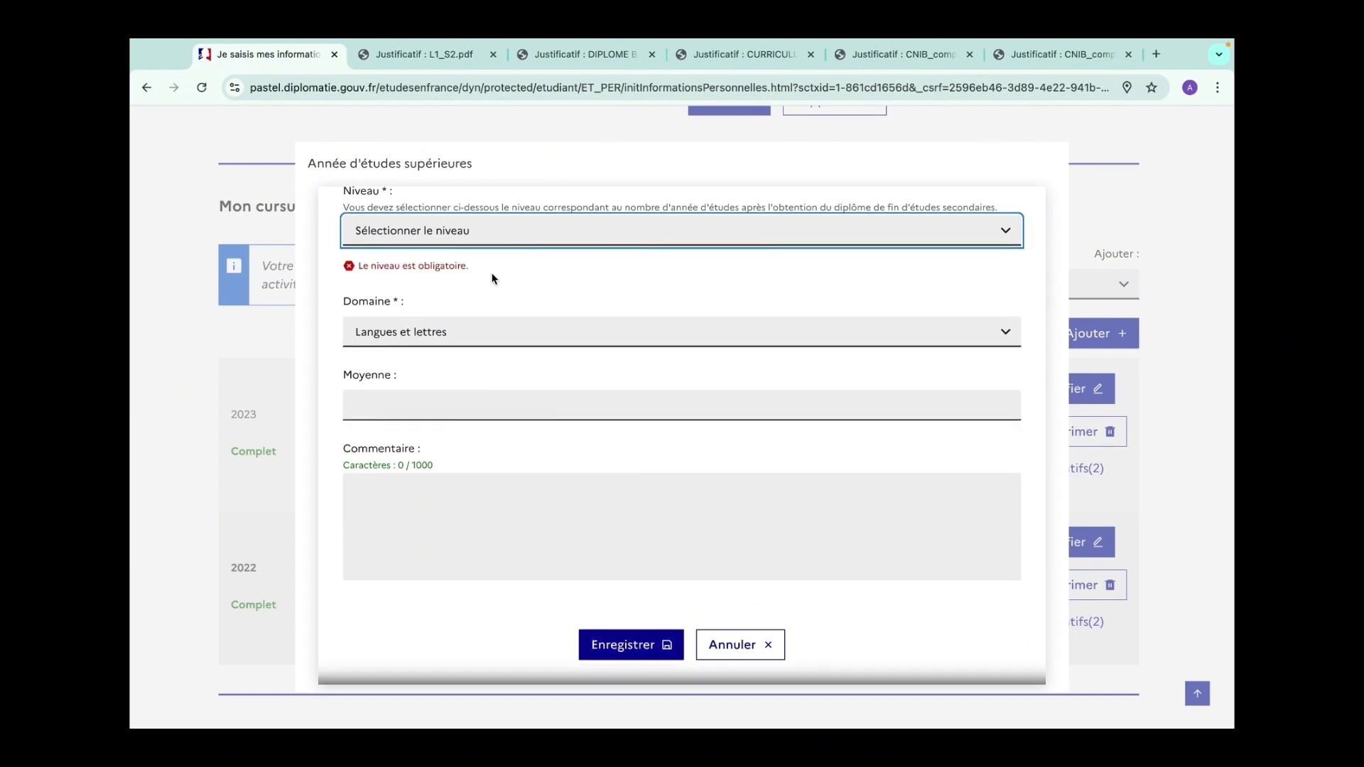
Step: Set the 2024 higher education year's level to Bac +2 and save the entry
click(479, 236)
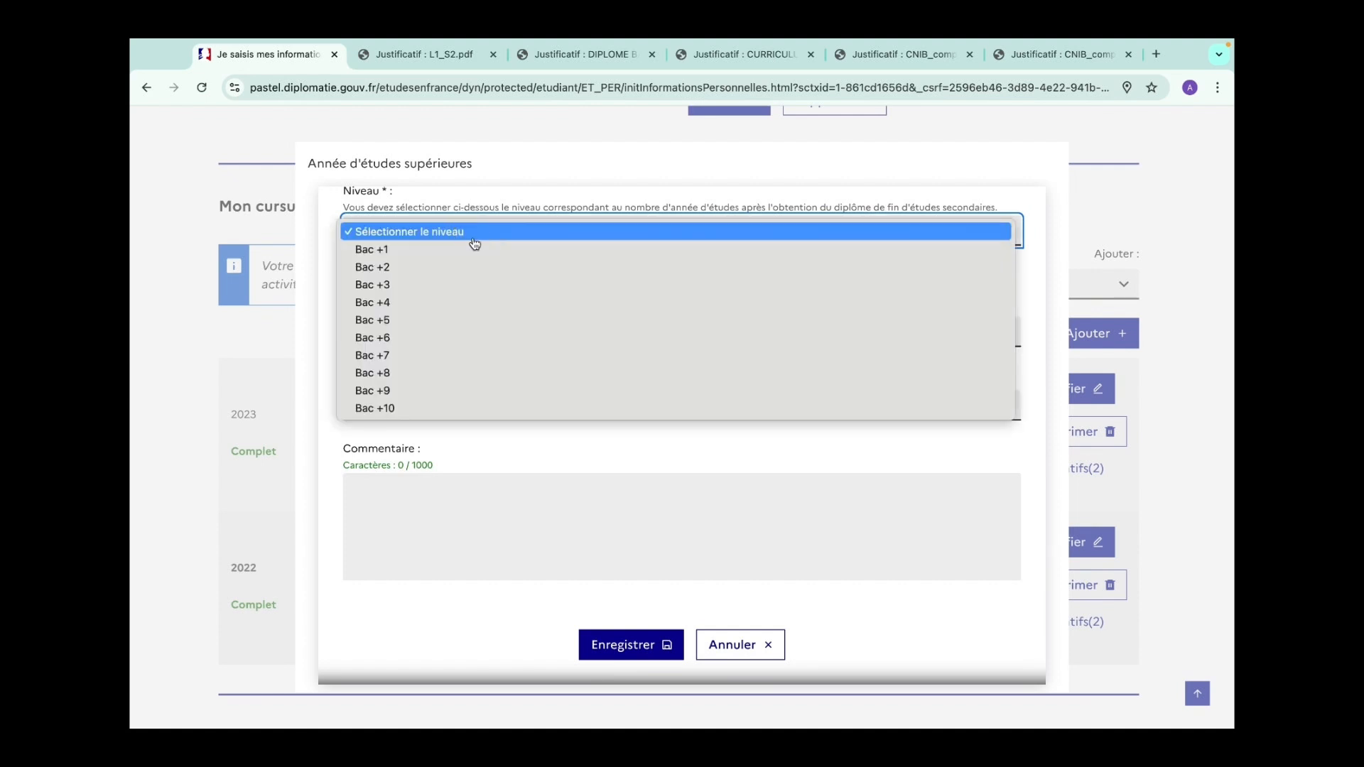
click(411, 267)
click(624, 646)
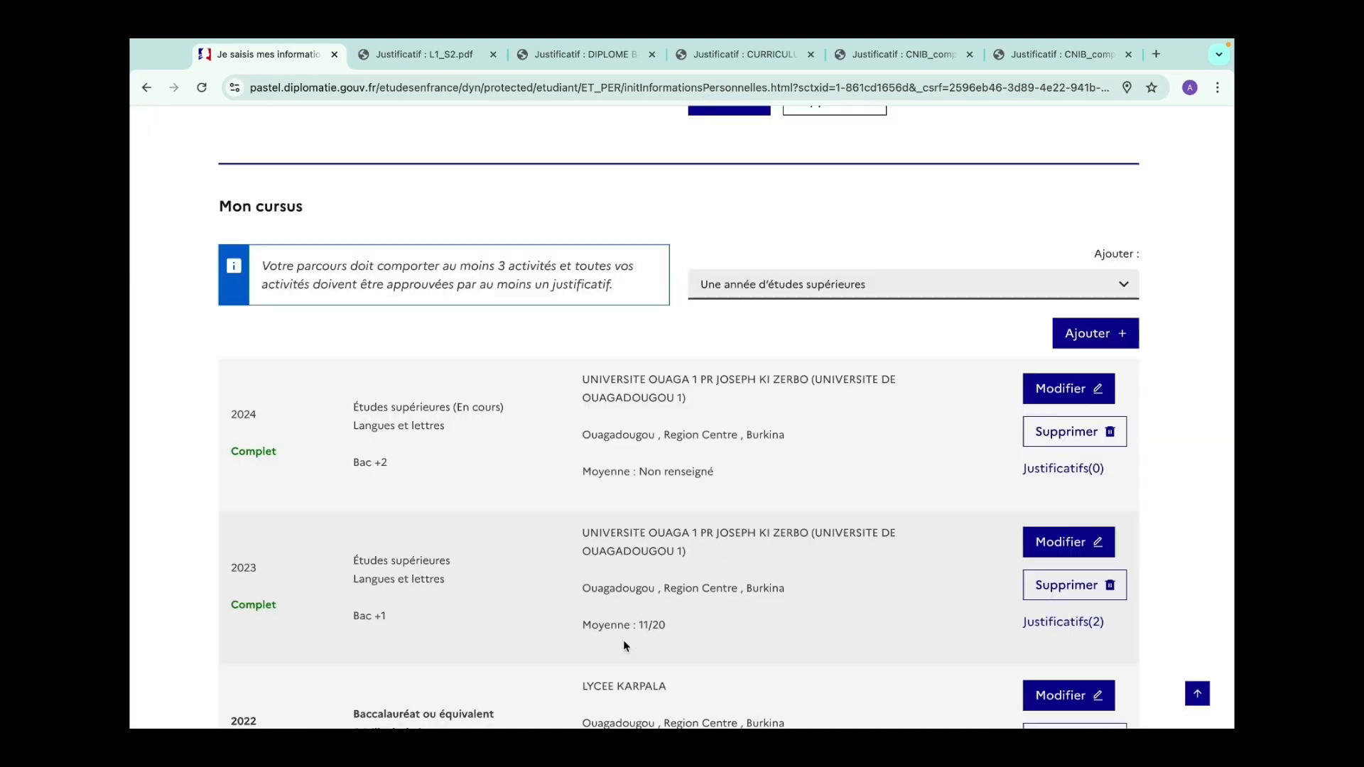
Step: Start an "Une autre activité" entry in the Mon cursus section with school year 2023
scroll(624, 645, down, 1)
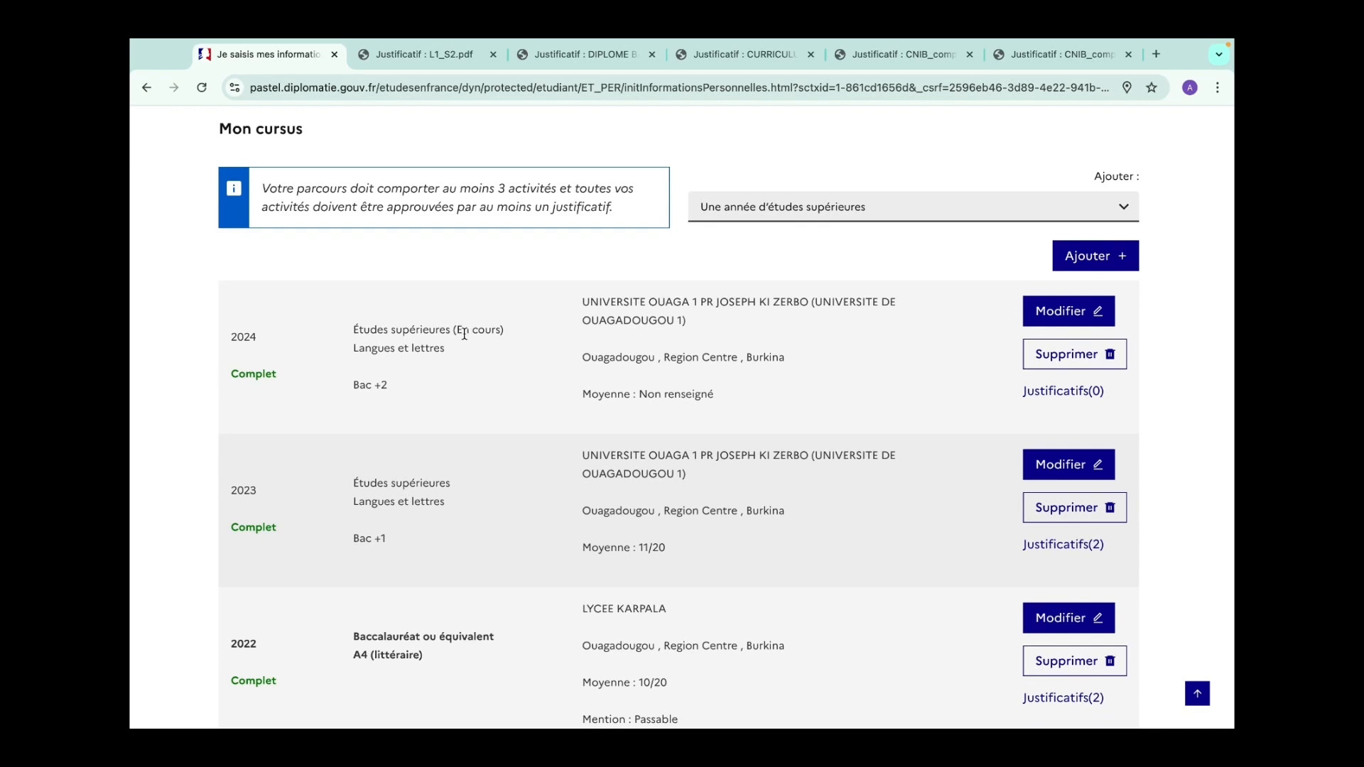
scroll(449, 348, down, 1)
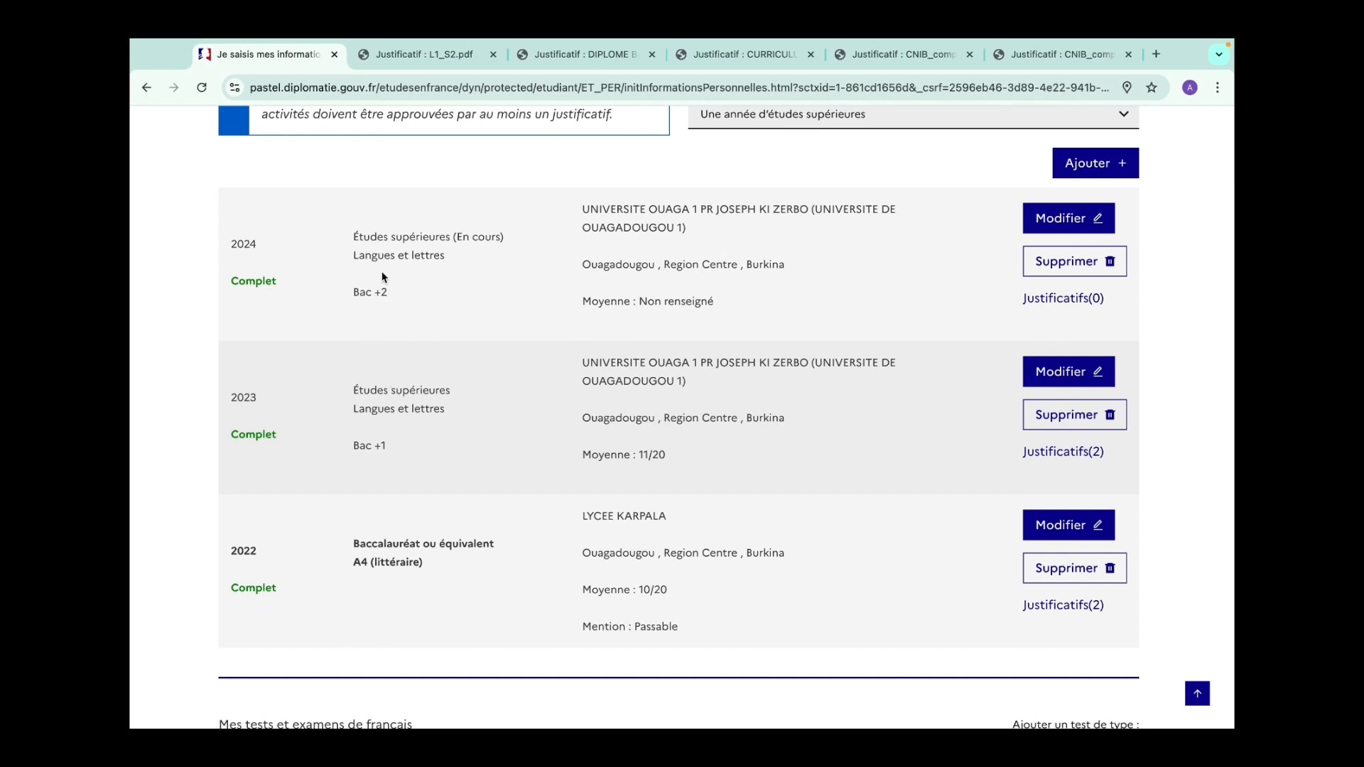
scroll(425, 405, up, 1)
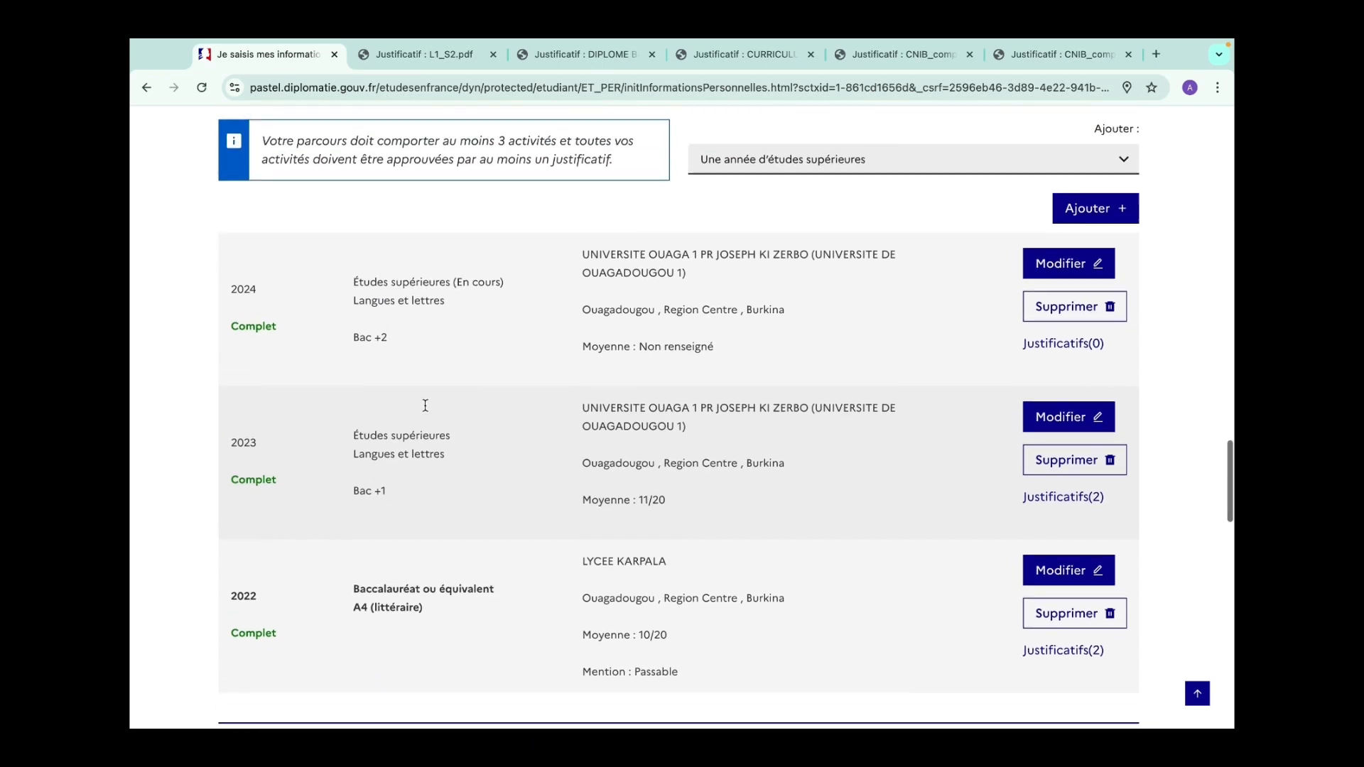
scroll(425, 405, up, 2)
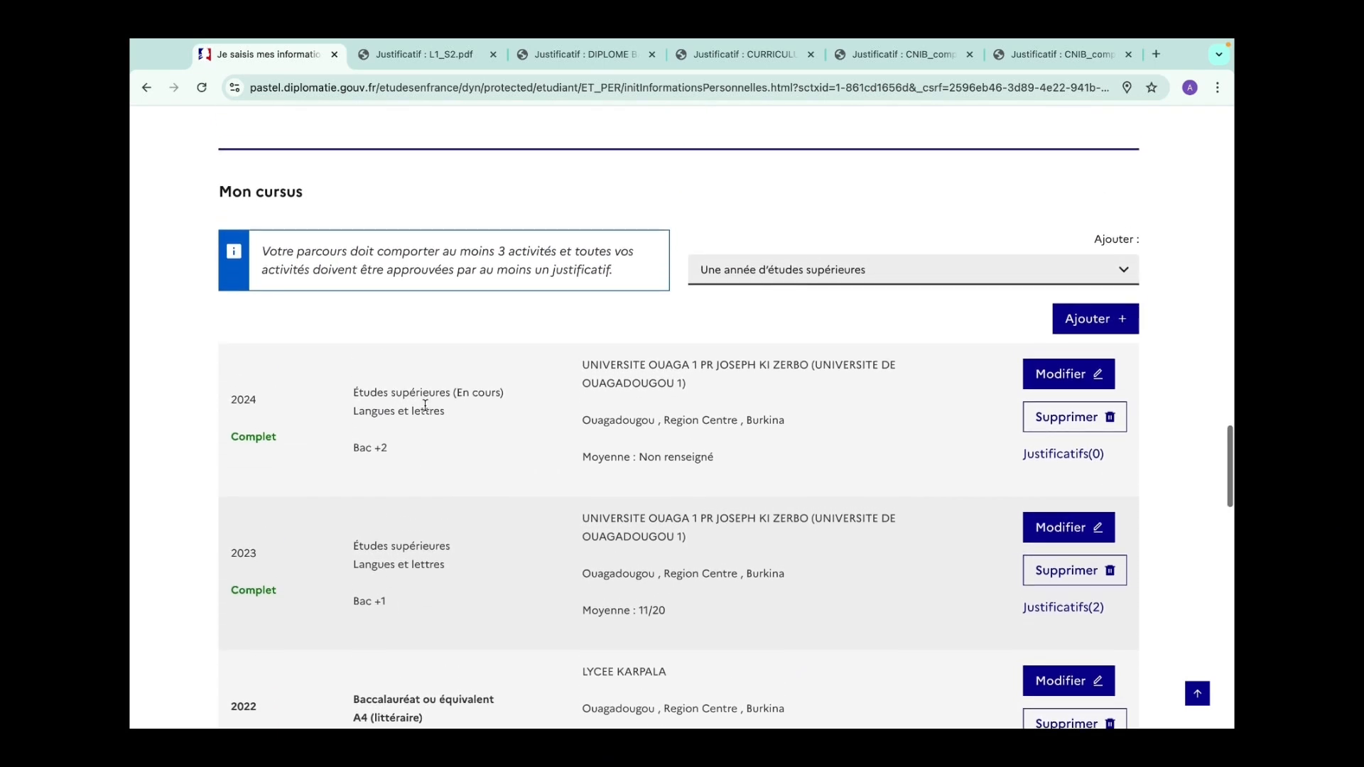
click(822, 297)
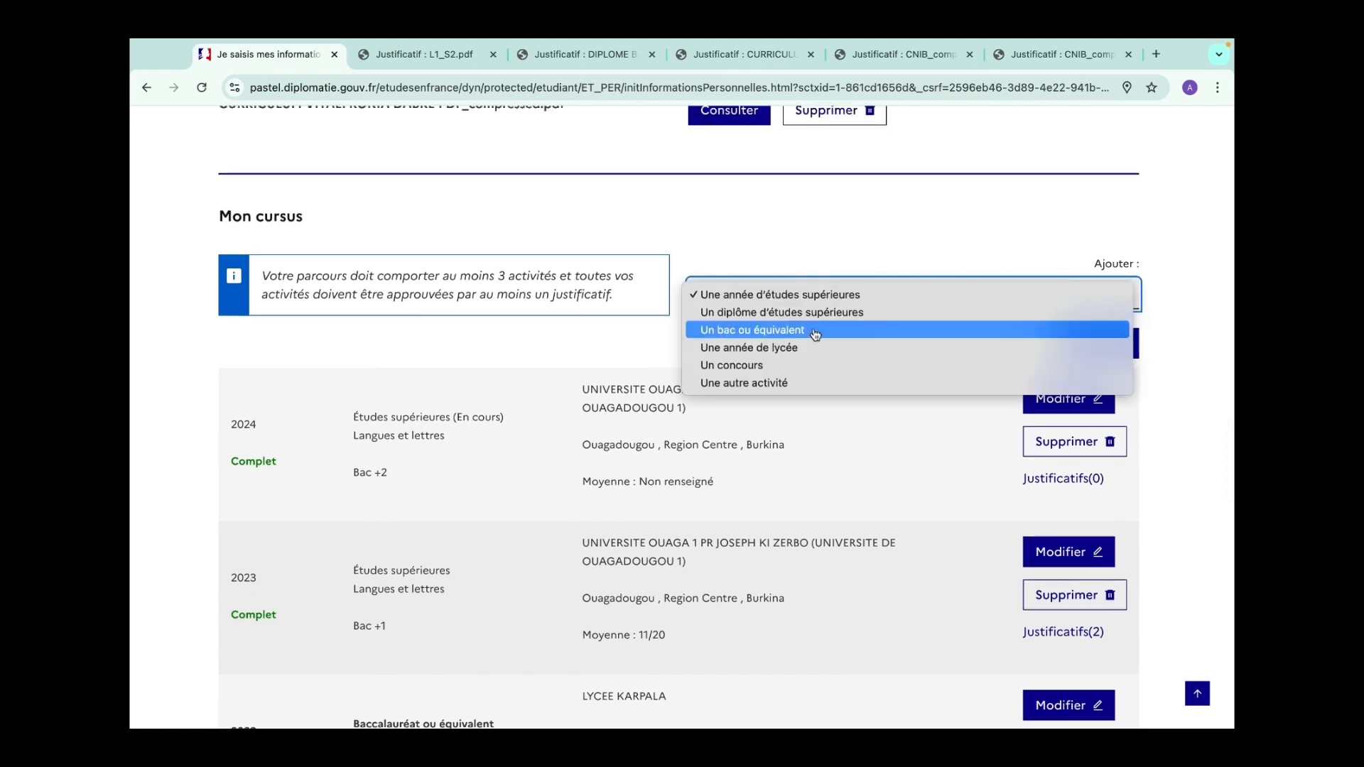
click(775, 383)
scroll(773, 380, down, 1)
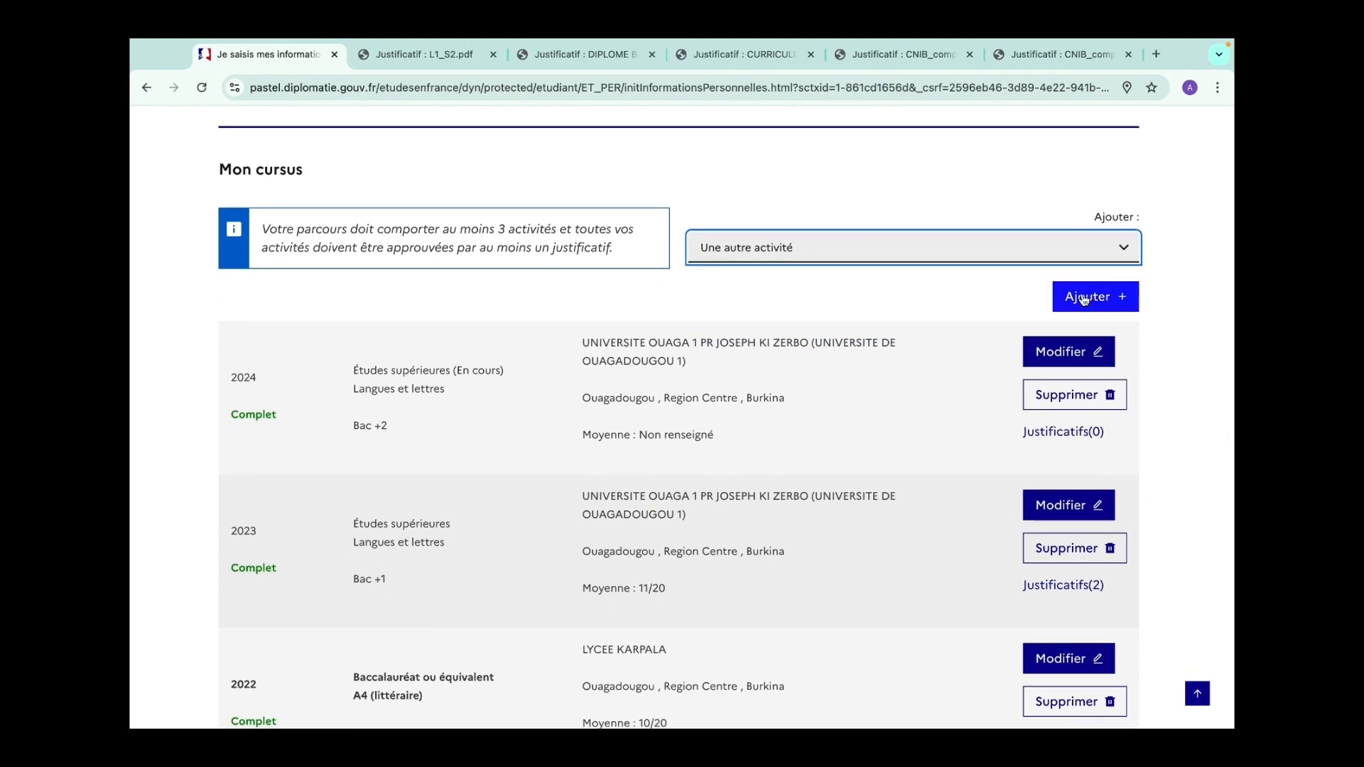
click(1084, 299)
scroll(835, 340, down, 1)
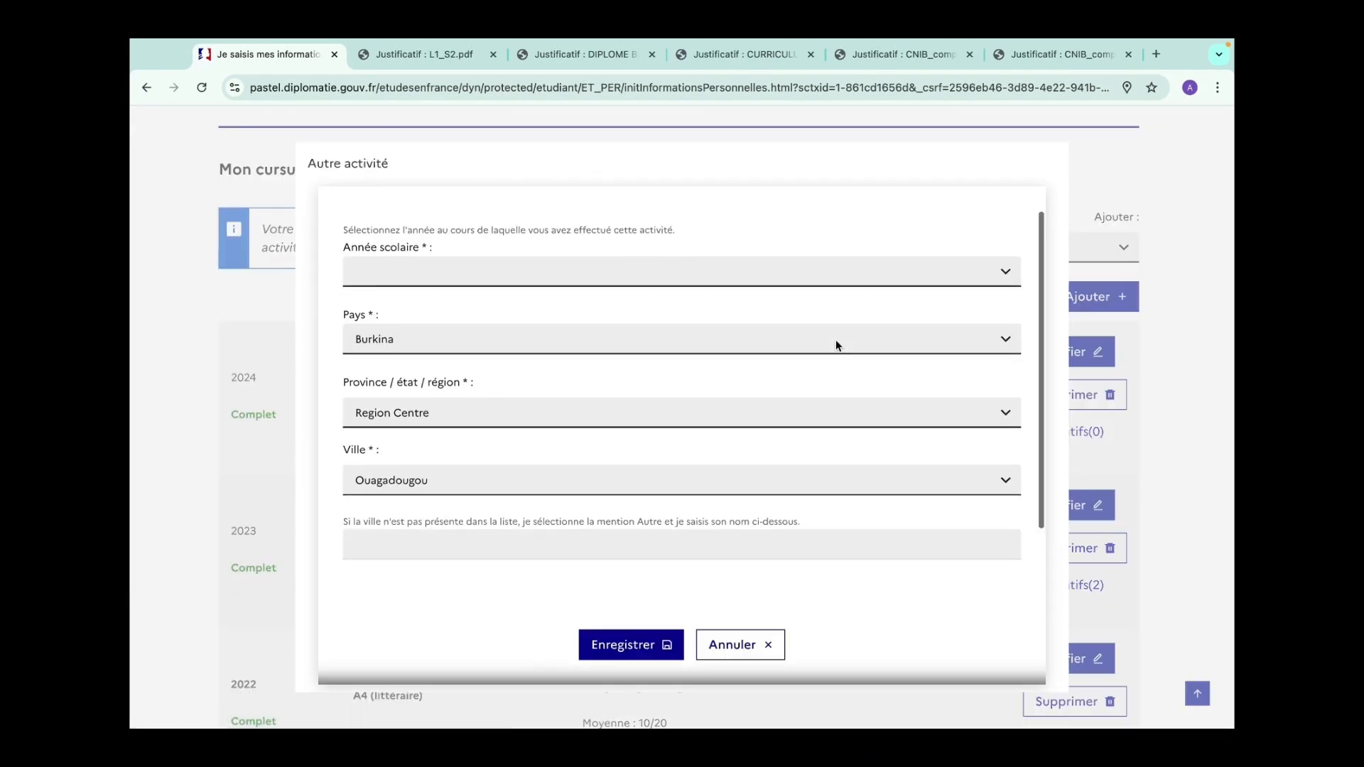
click(772, 277)
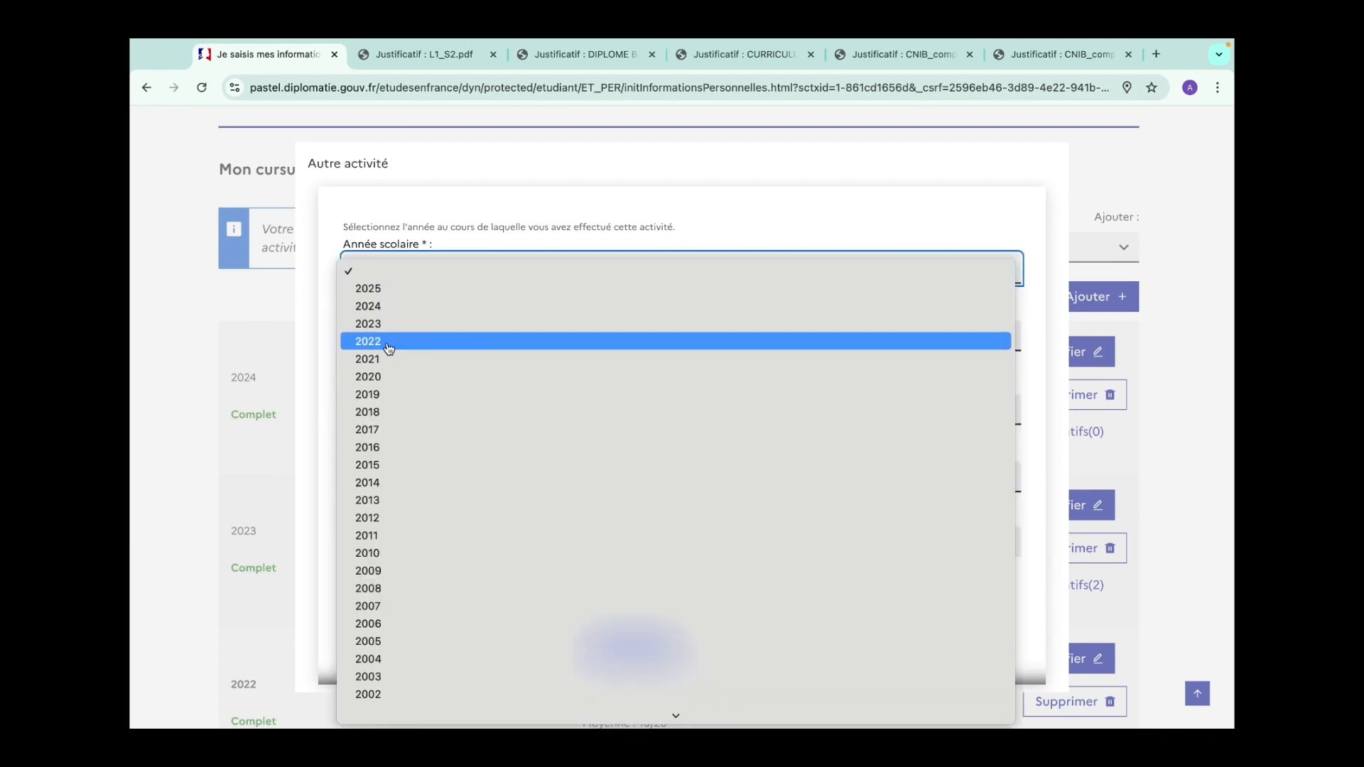
click(376, 324)
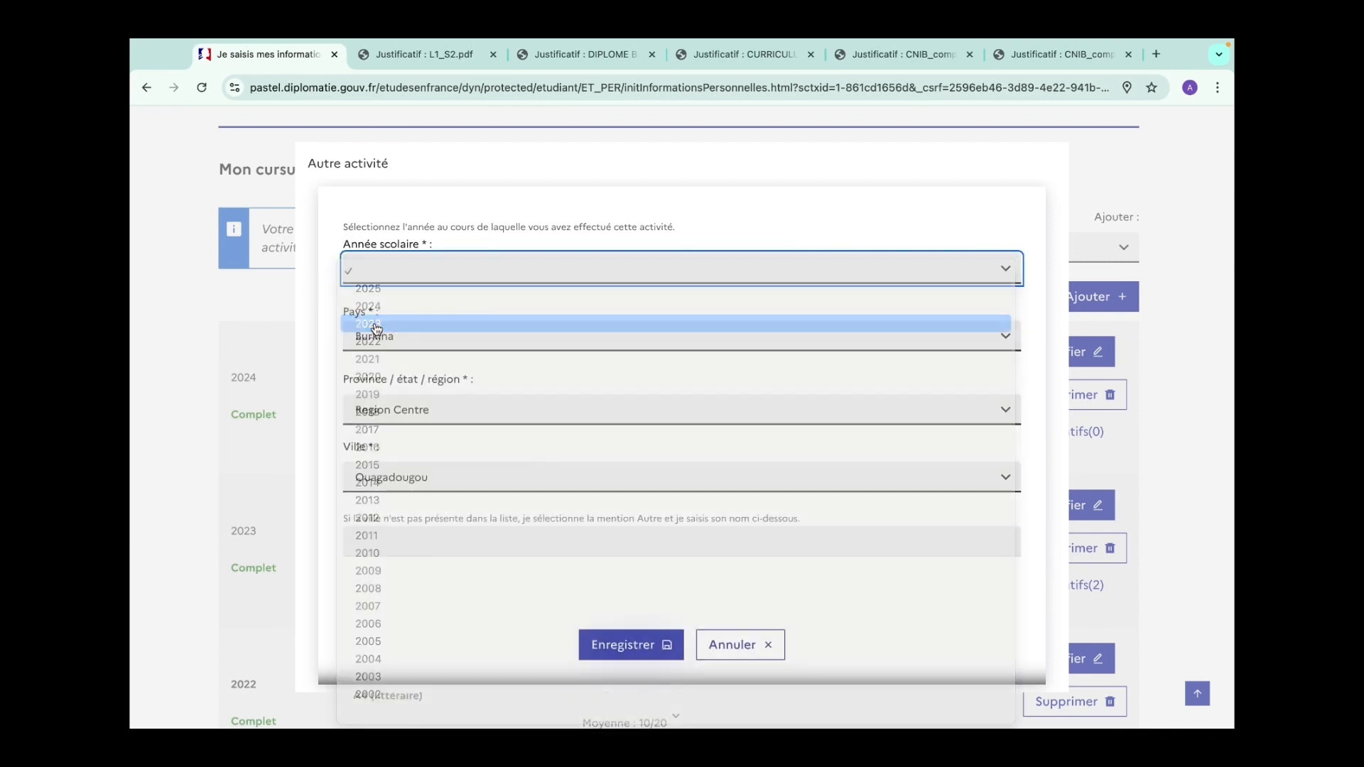
Step: Title the 2023 activity "STAGE EN COMMUNICATION"
scroll(541, 314, down, 1)
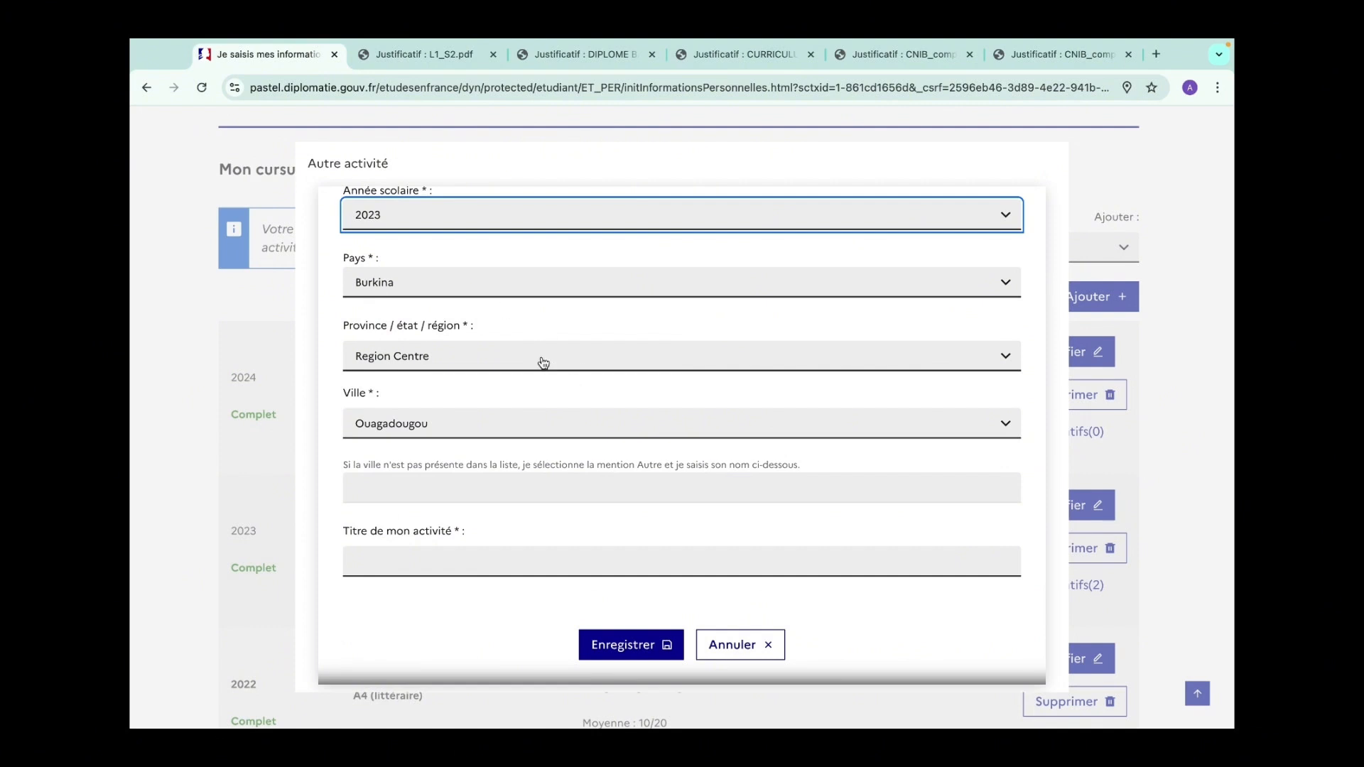
scroll(542, 365, down, 1)
scroll(543, 364, down, 2)
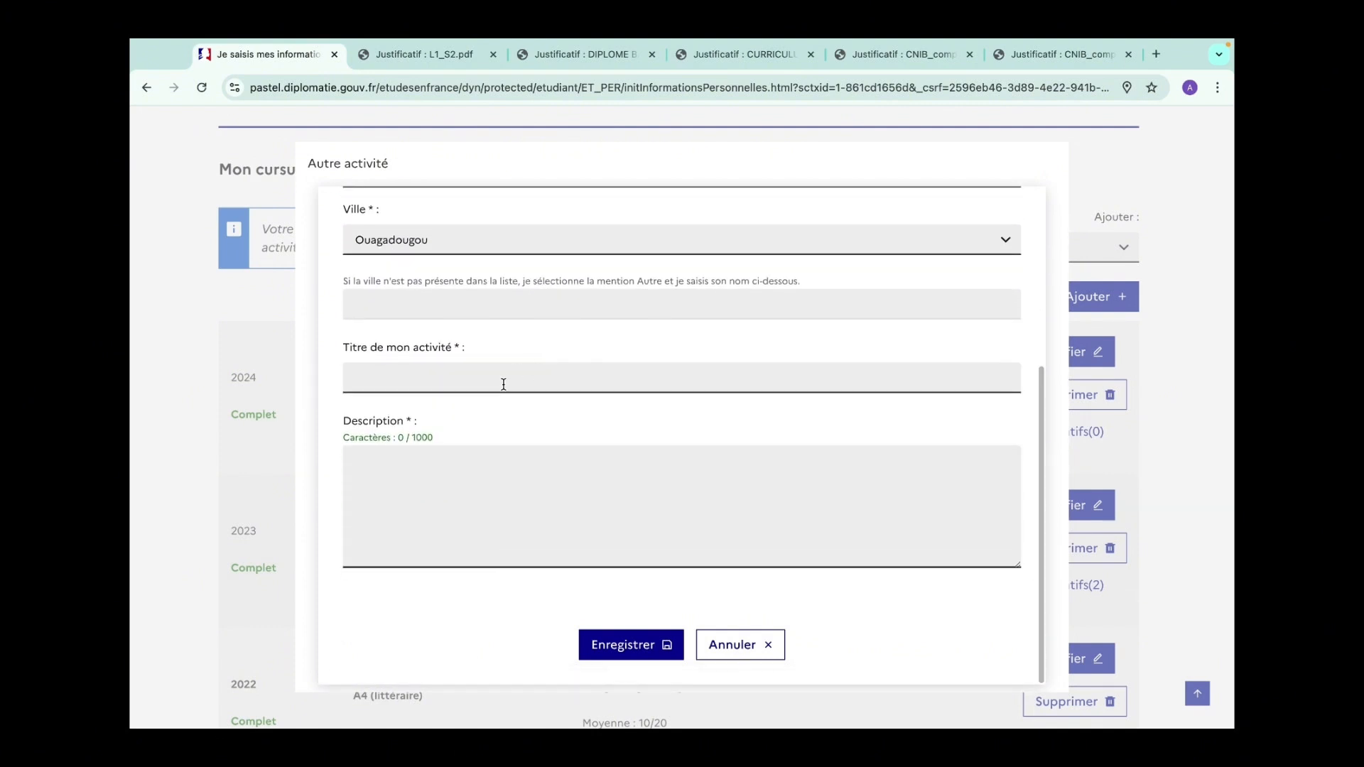
click(502, 384)
text(STAGE EN COMMUNICATION)
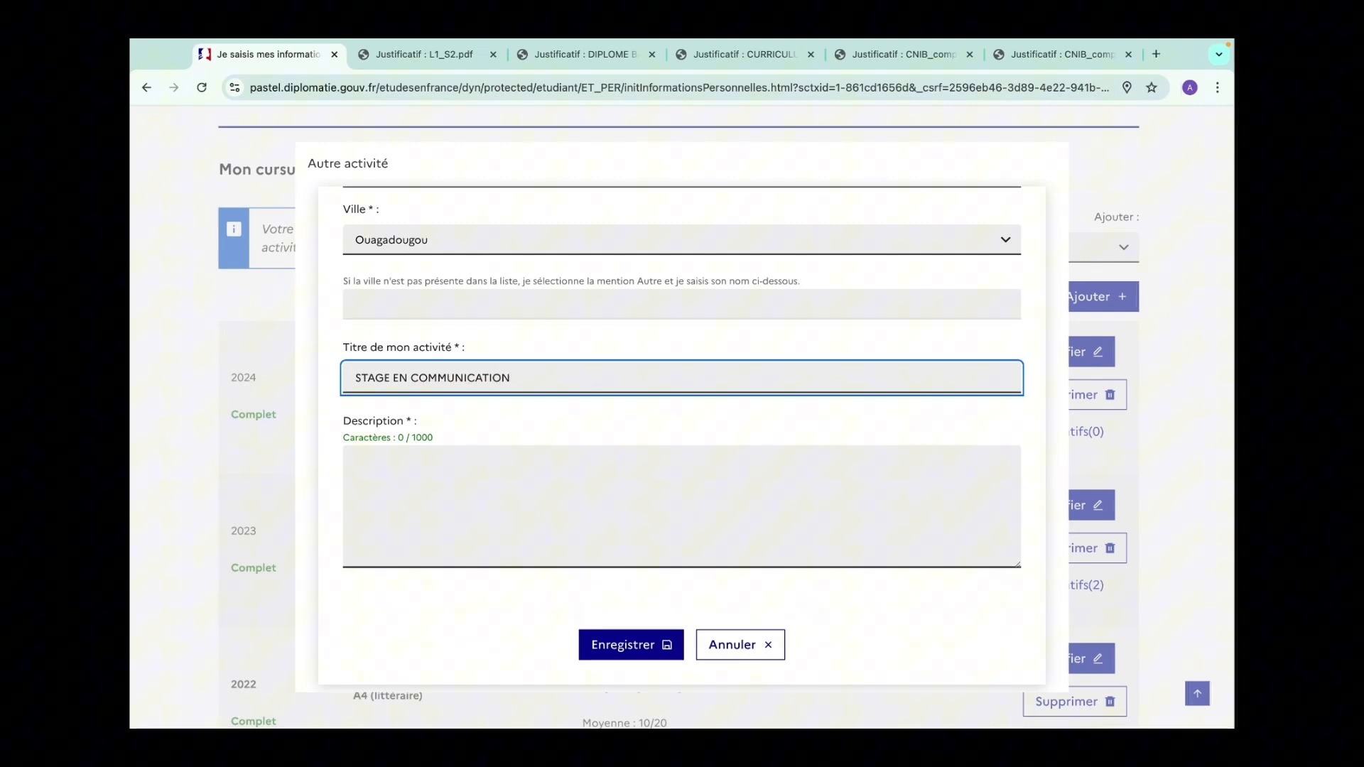
Step: Describe the activity as "stage en communication à la société générale." and save the entry
click(412, 492)
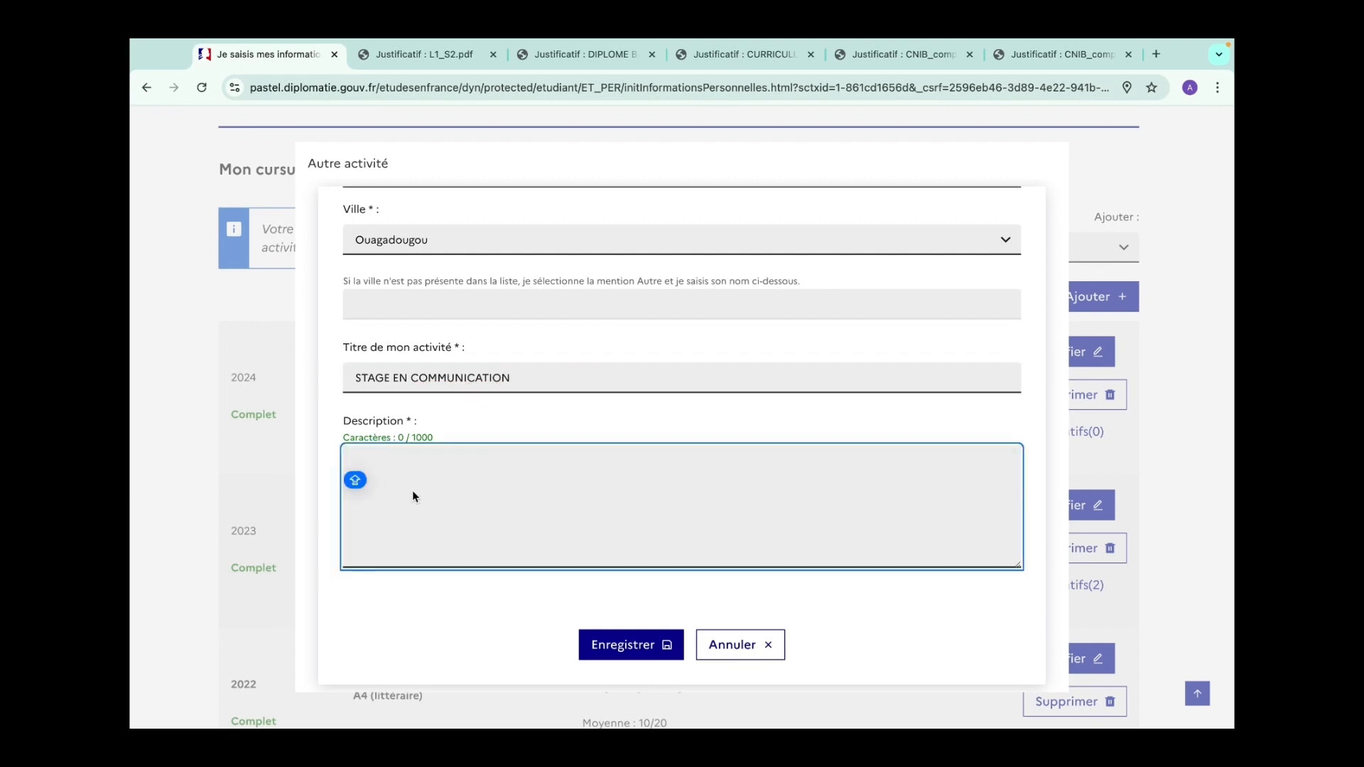
key(Caps_Lock)
text(stage en comm)
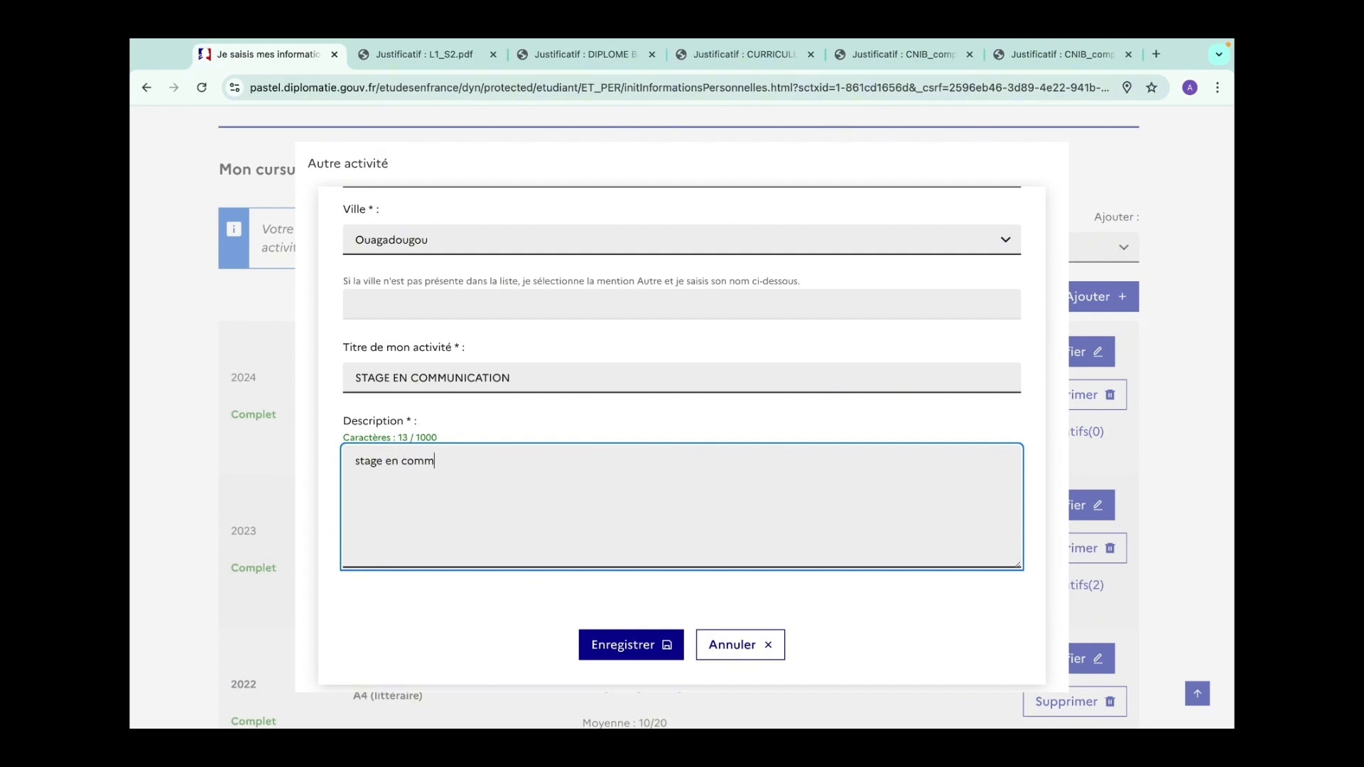
text(unication à)
key(BackSpace)
text(été génér)
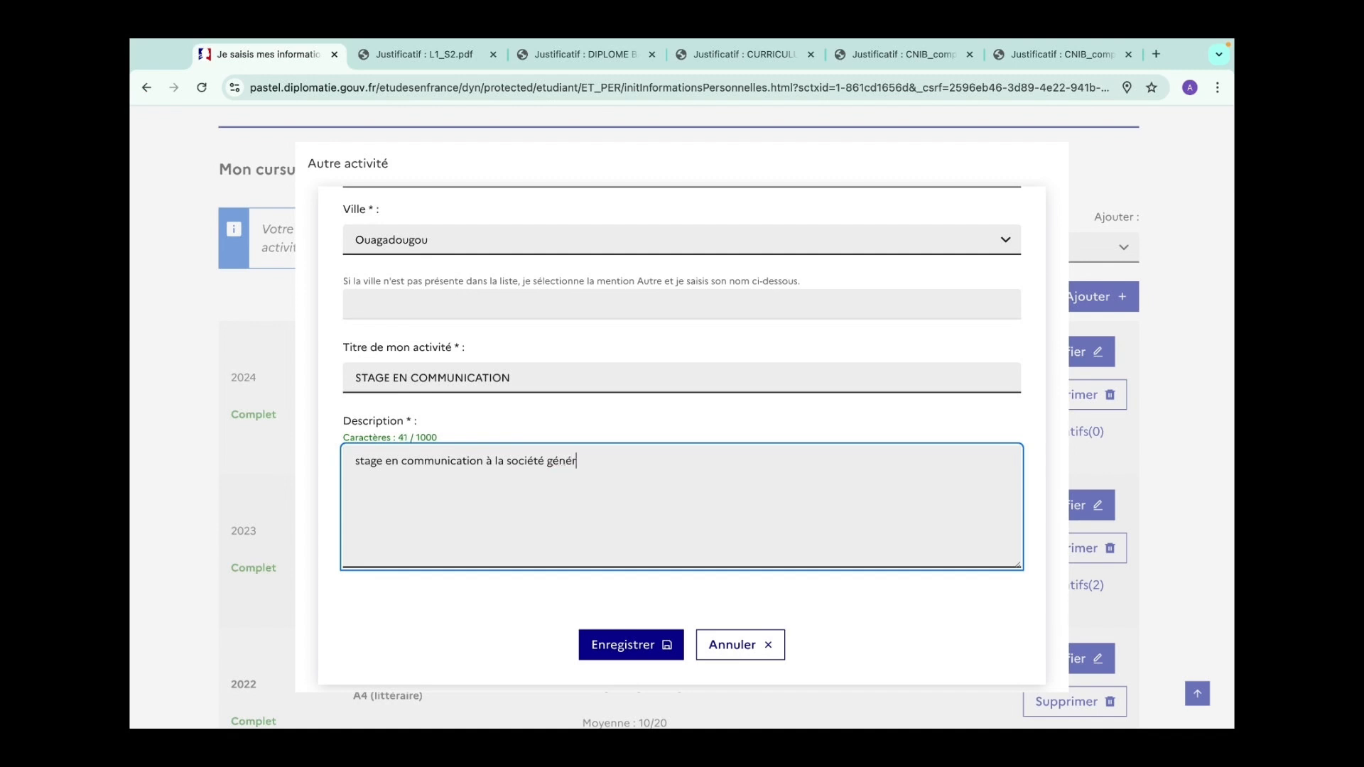
text(ale.)
key(Caps_Lock)
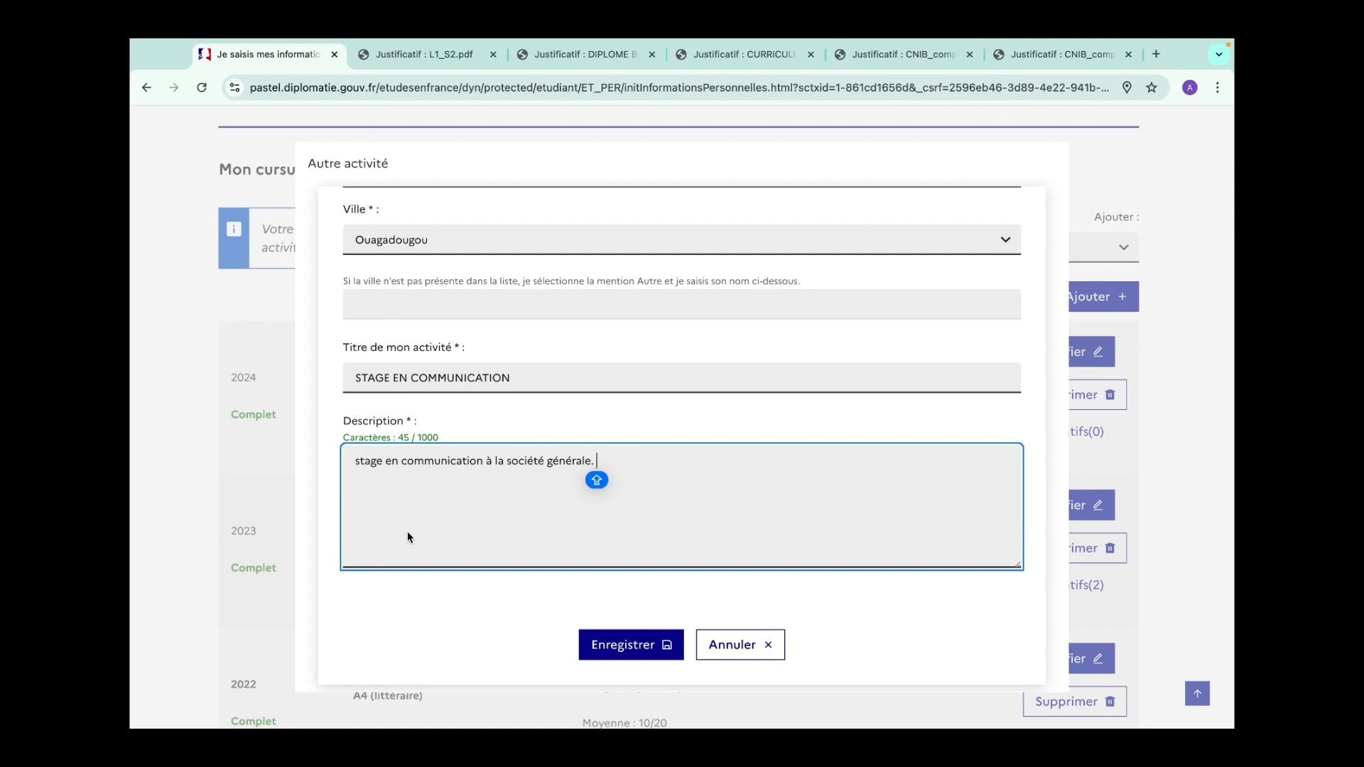
click(629, 646)
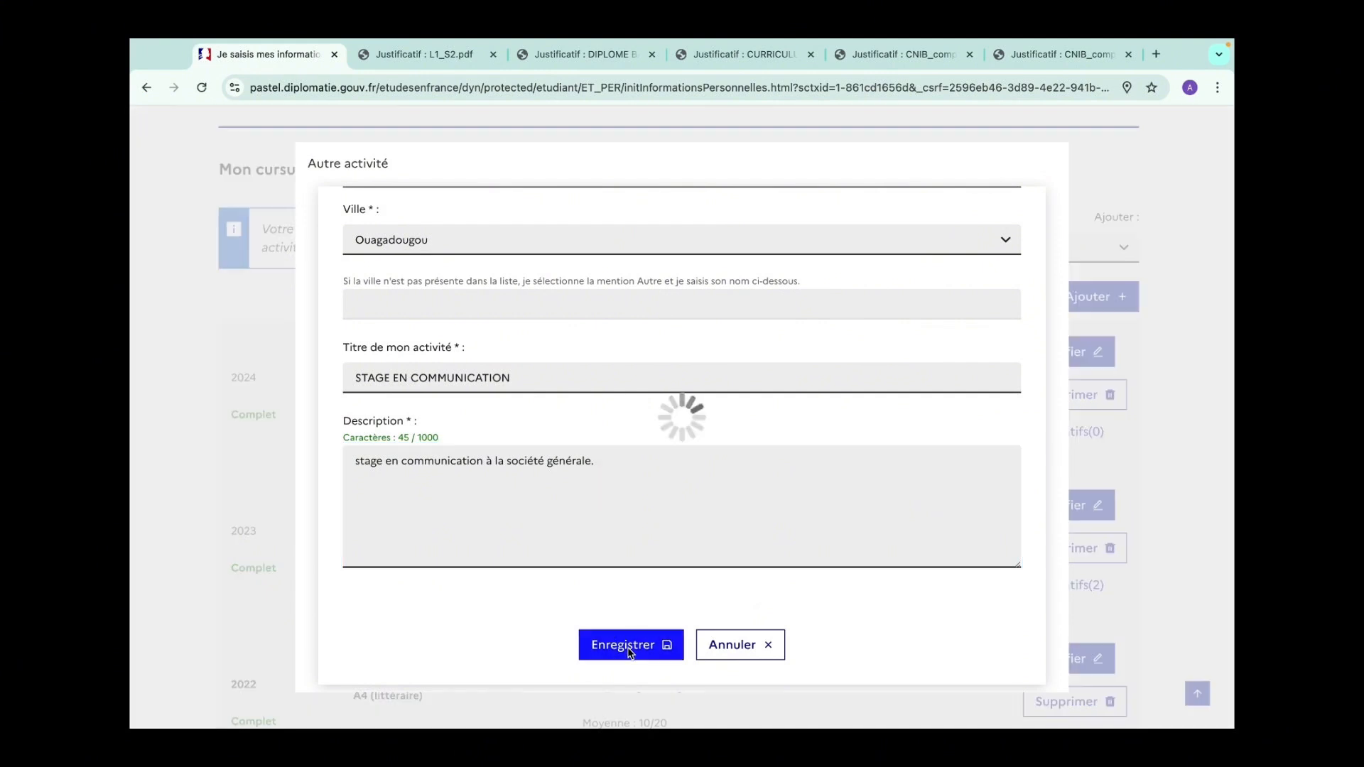
Step: Add BANQUE COMMERCIALE DU BURKINA.pdf from Téléchargements as supporting document for the 2023 internship, and close its supporting documents
scroll(628, 648, down, 3)
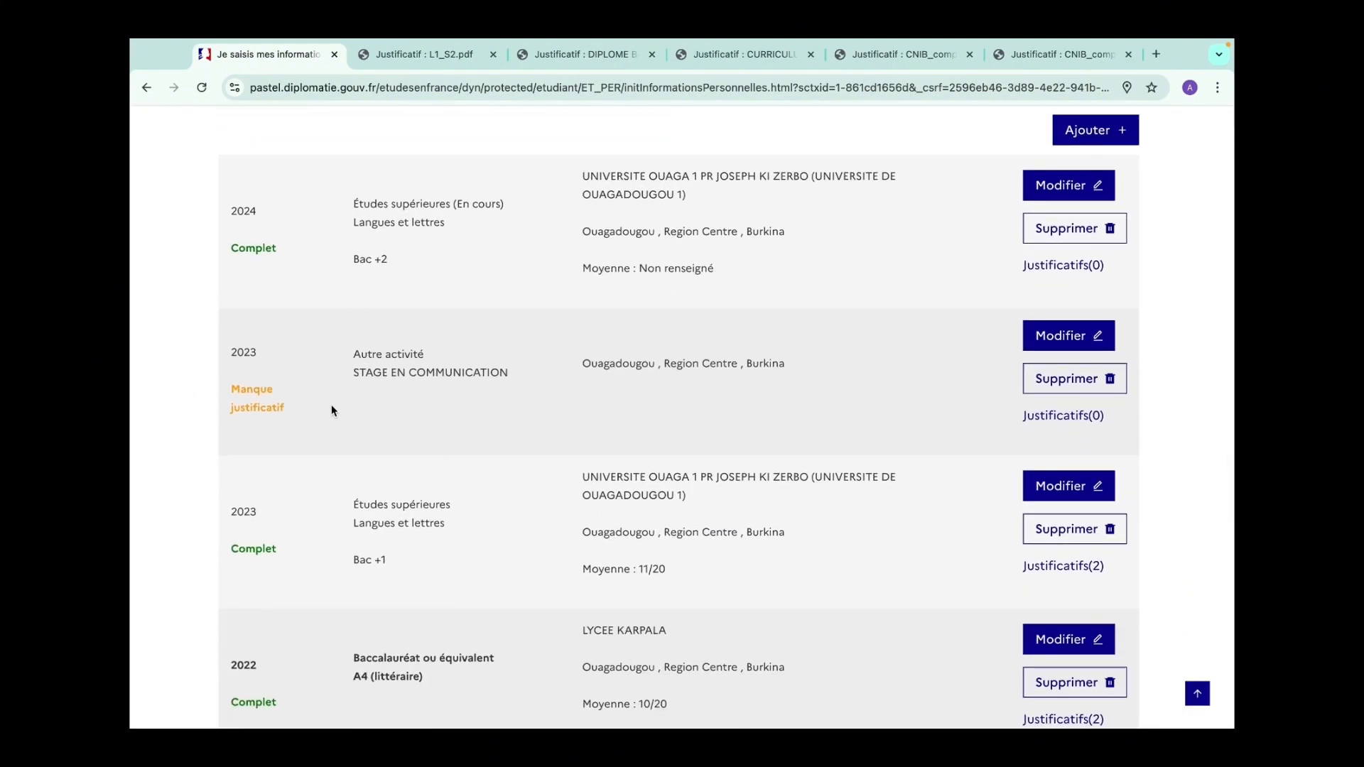
click(1063, 415)
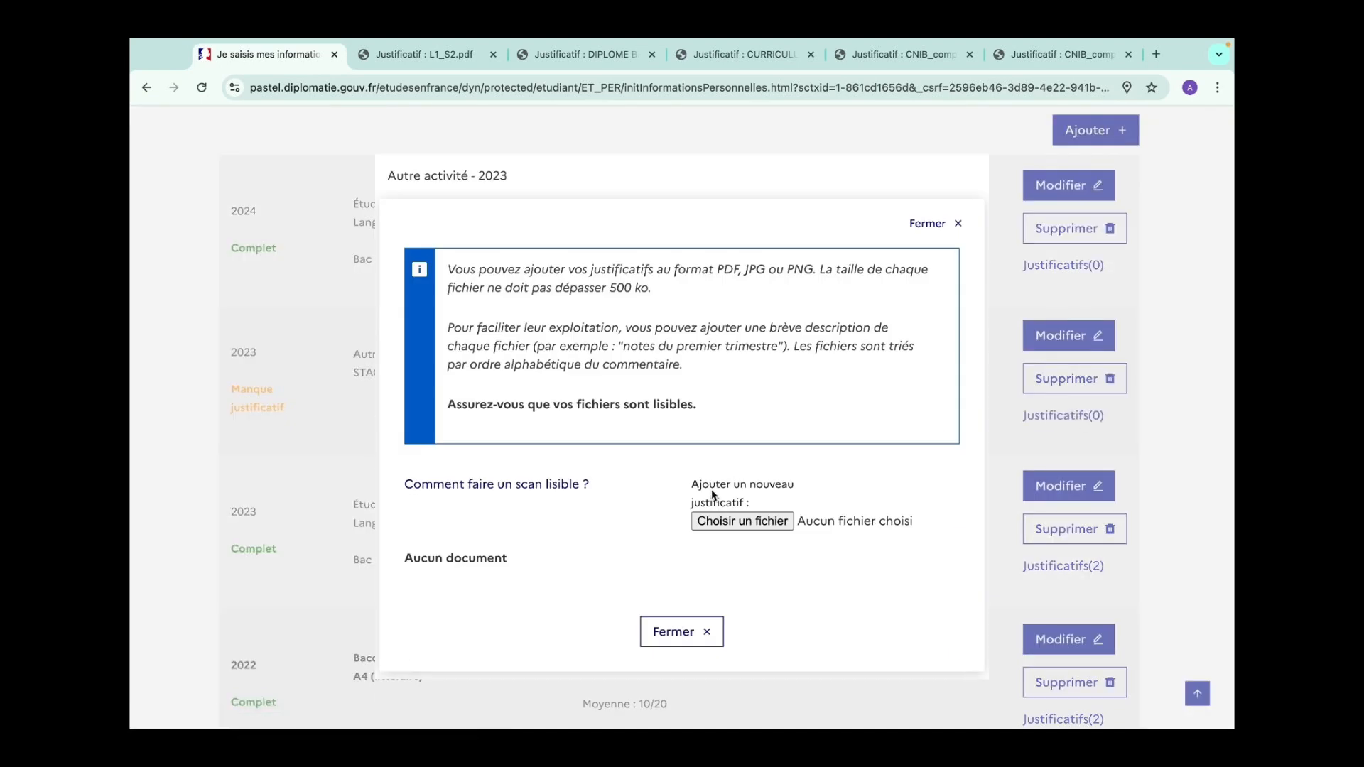
click(732, 519)
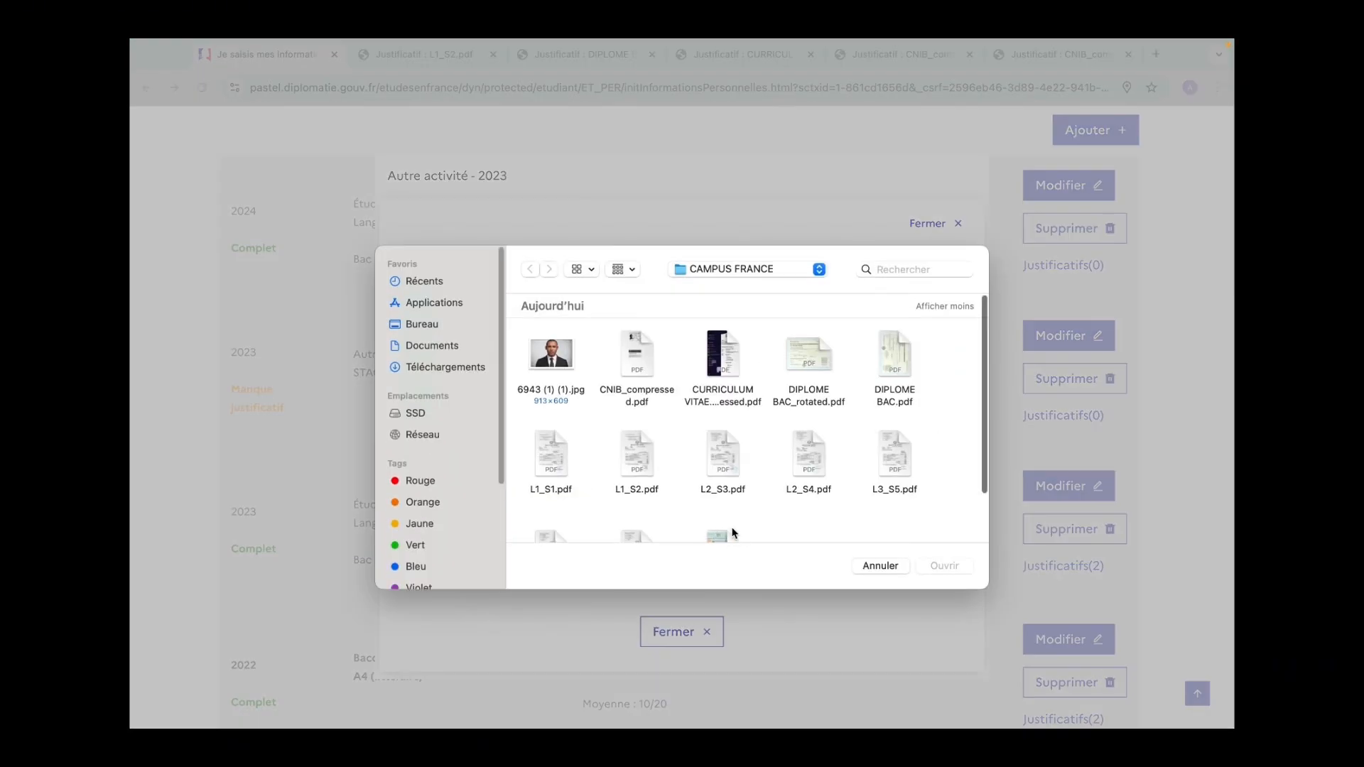
scroll(820, 469, down, 2)
double_click(894, 424)
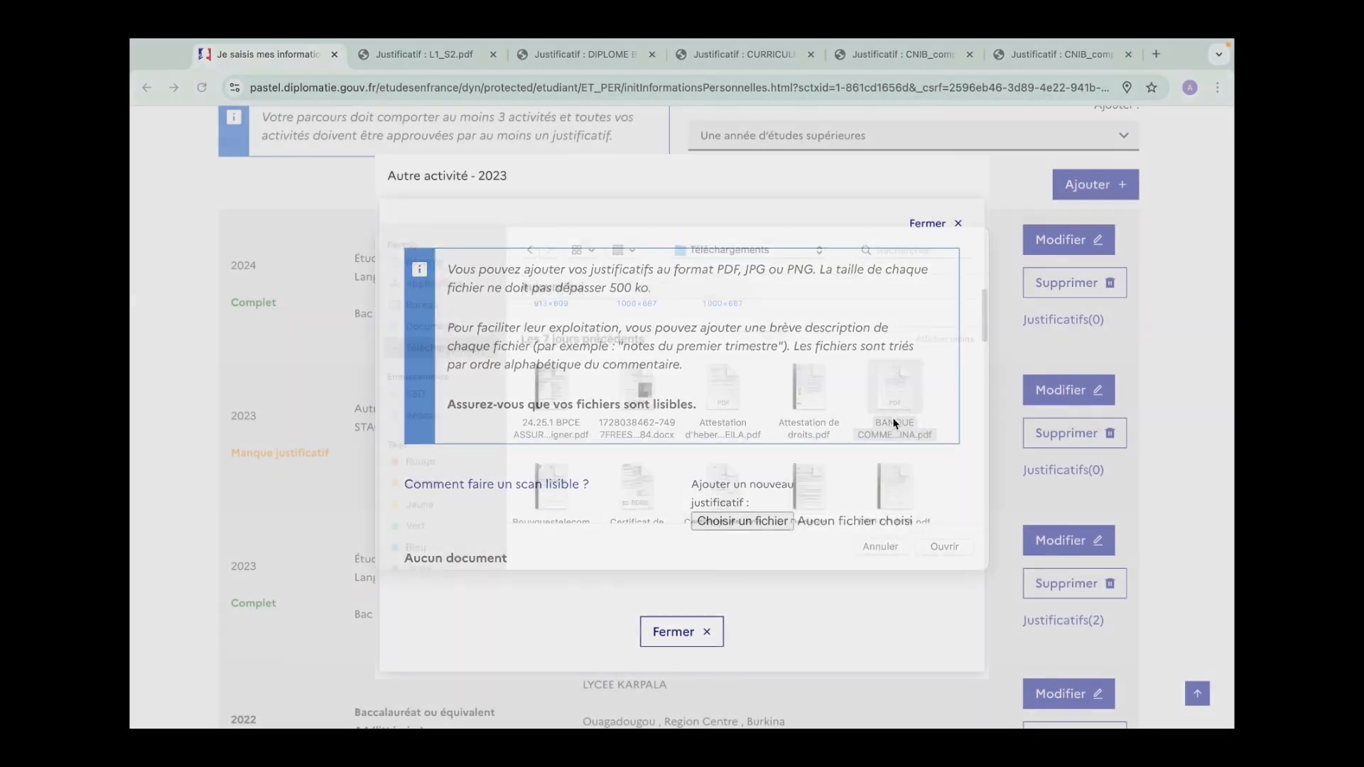
scroll(705, 571, down, 3)
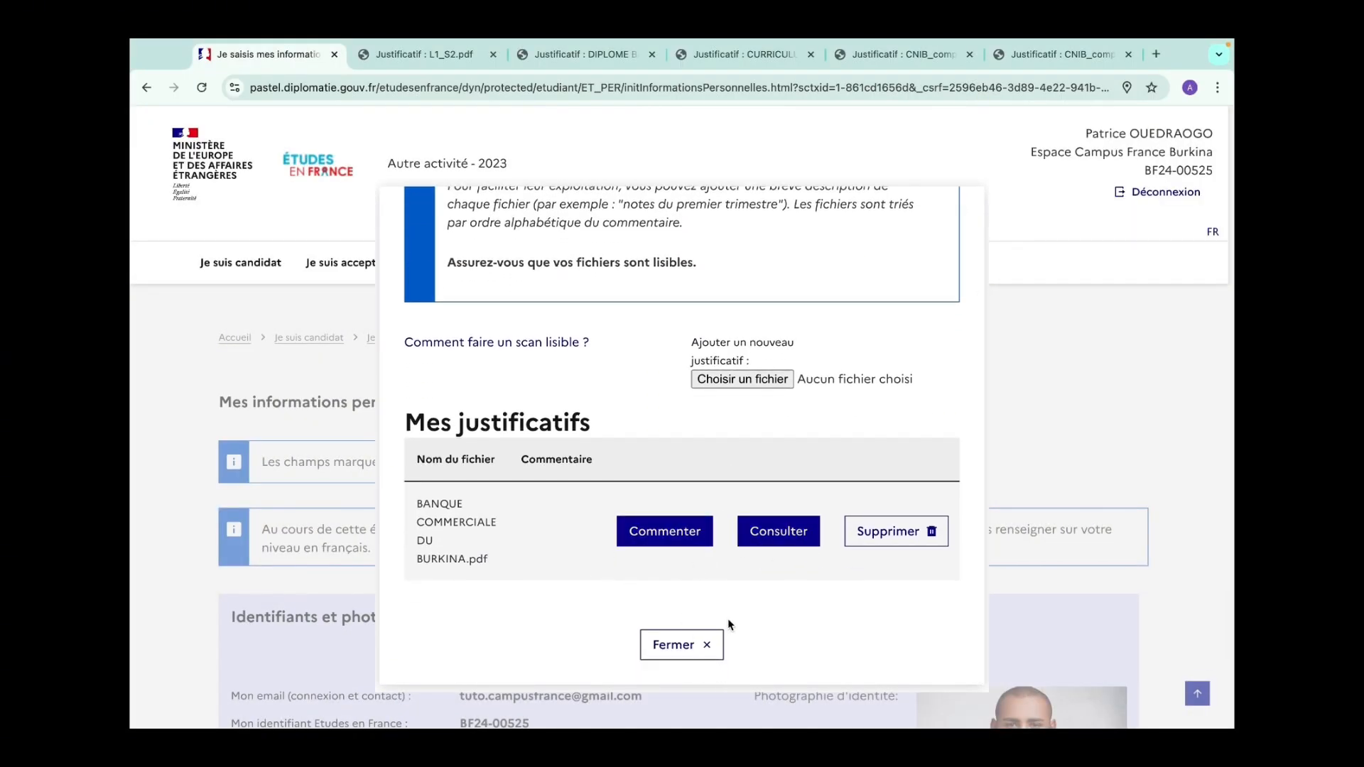
click(676, 649)
Step: Start an "Un diplôme d'études supérieures" entry in the Mon cursus section with school year 2022
scroll(679, 652, down, 20)
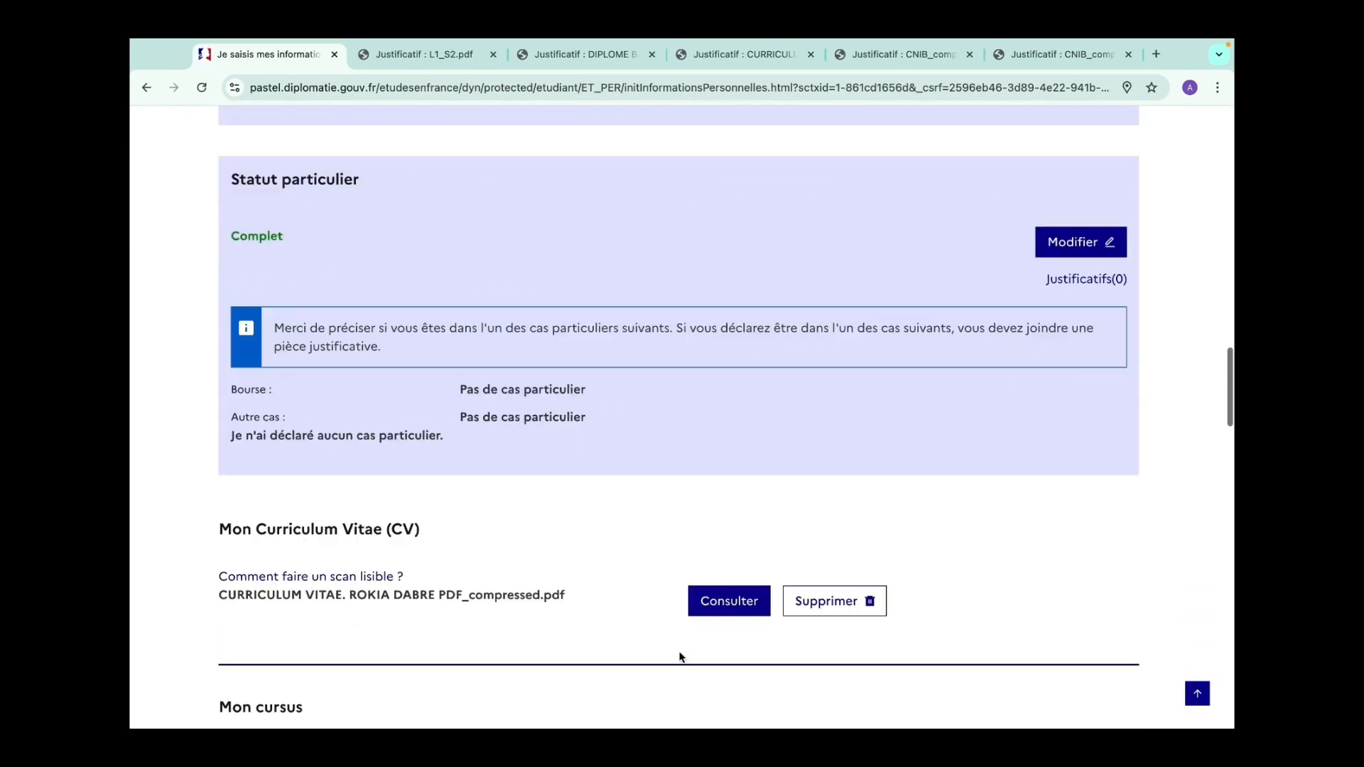
scroll(679, 651, down, 9)
scroll(679, 652, up, 3)
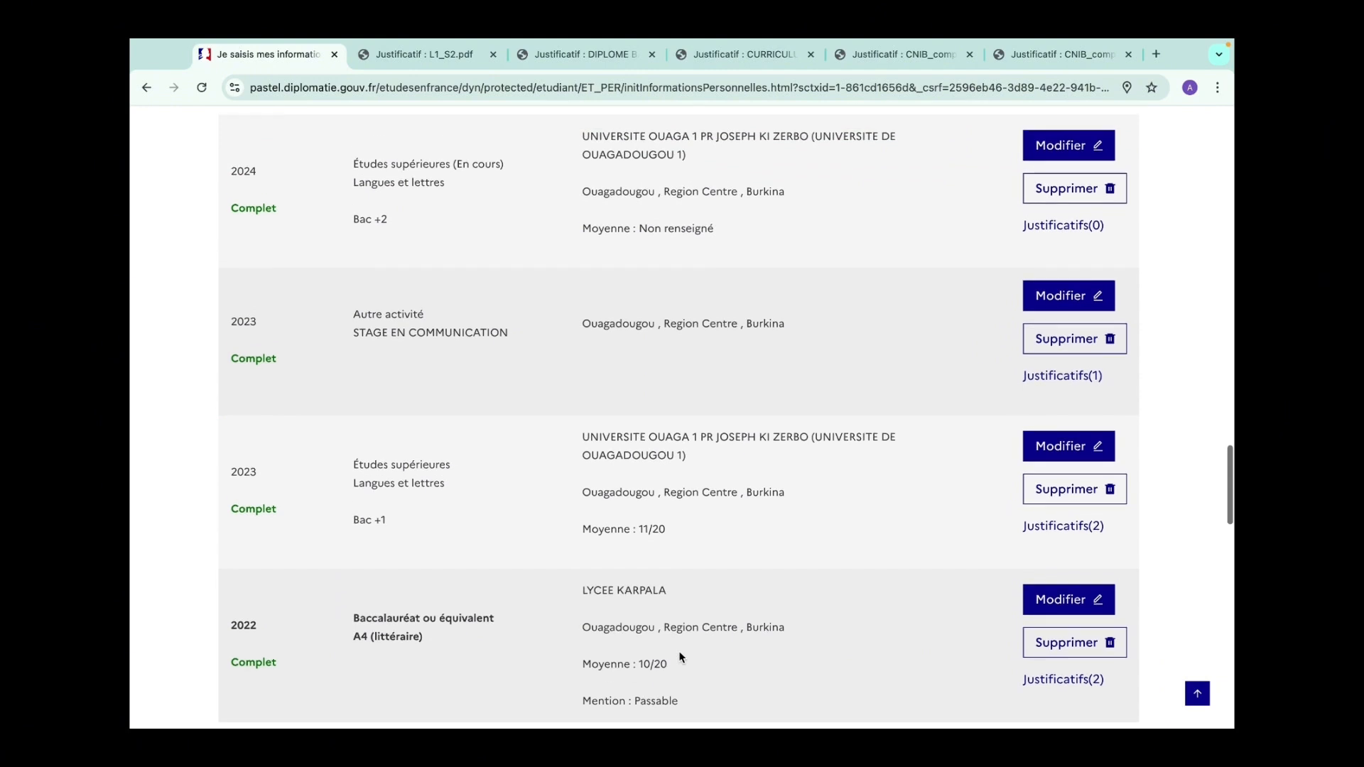
scroll(679, 652, up, 3)
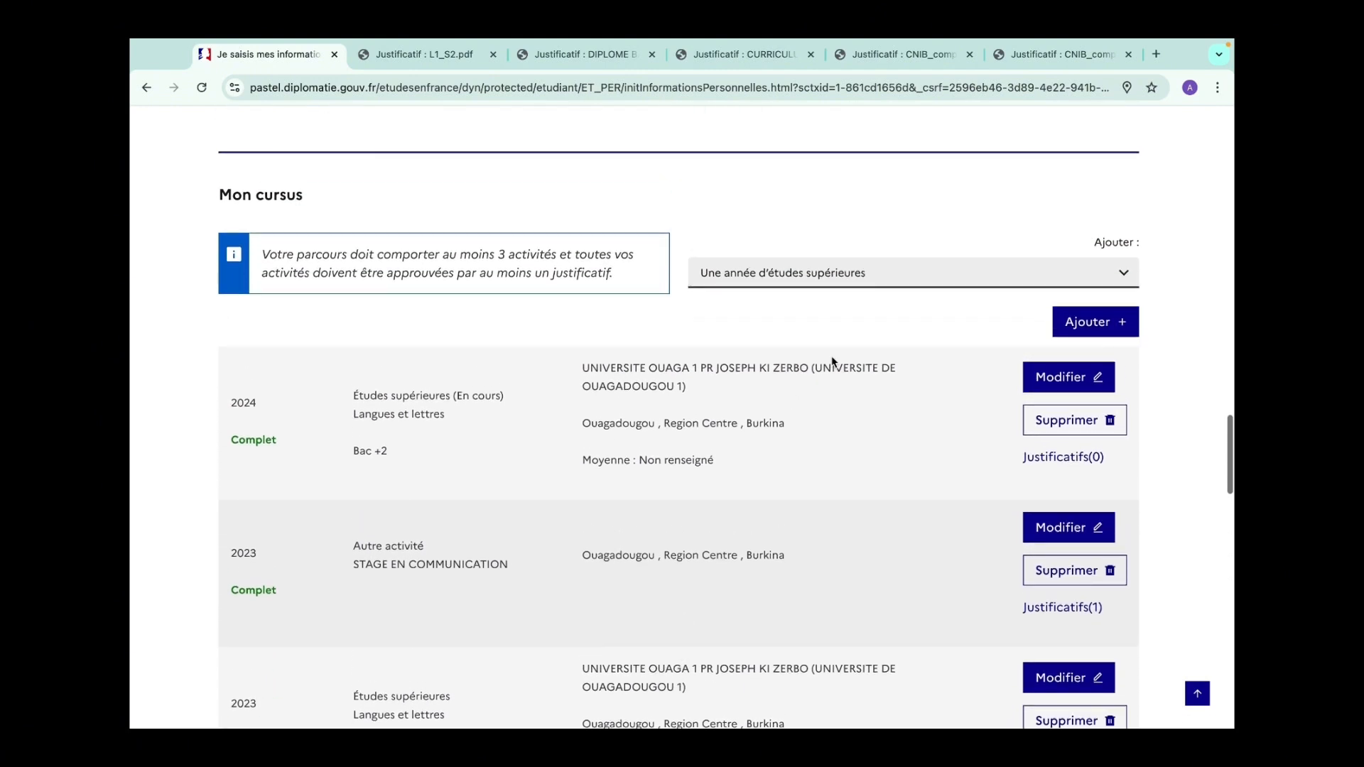
click(867, 278)
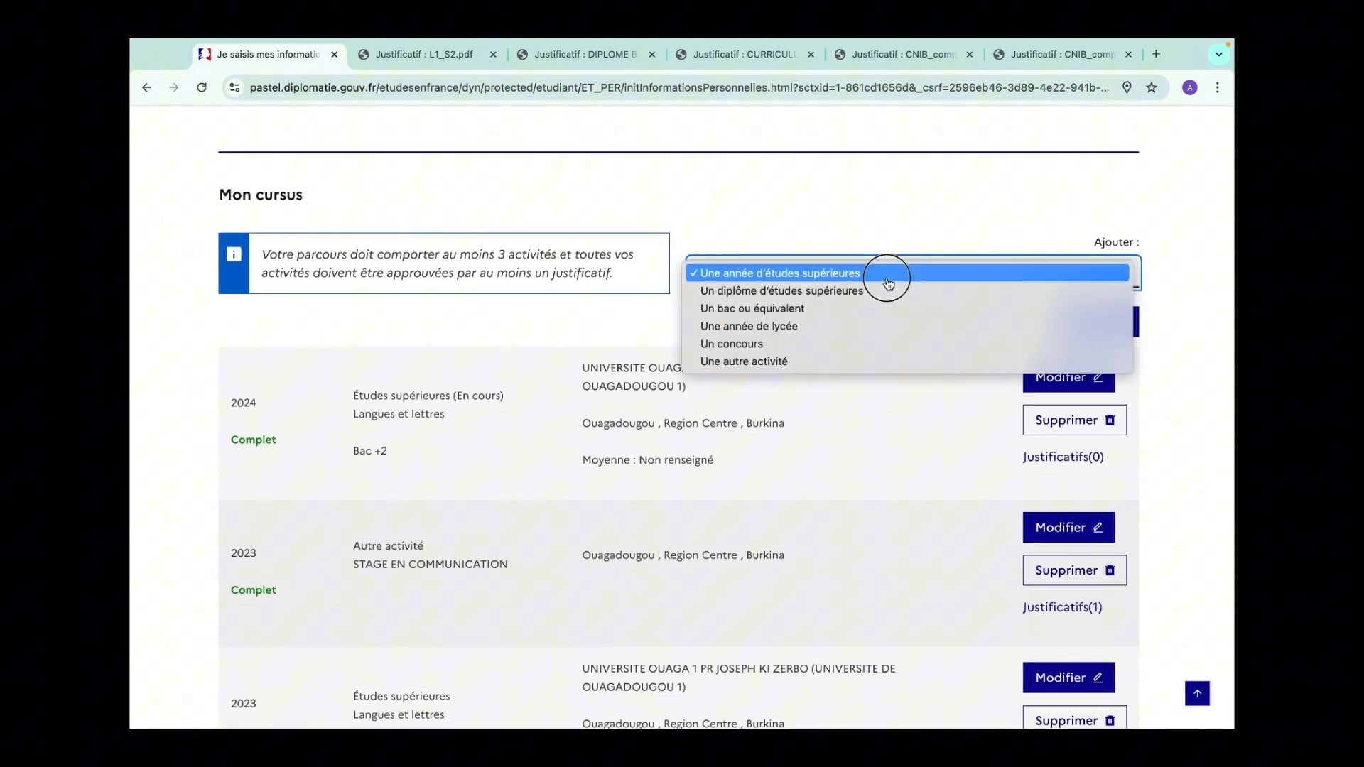
click(762, 292)
scroll(813, 326, down, 1)
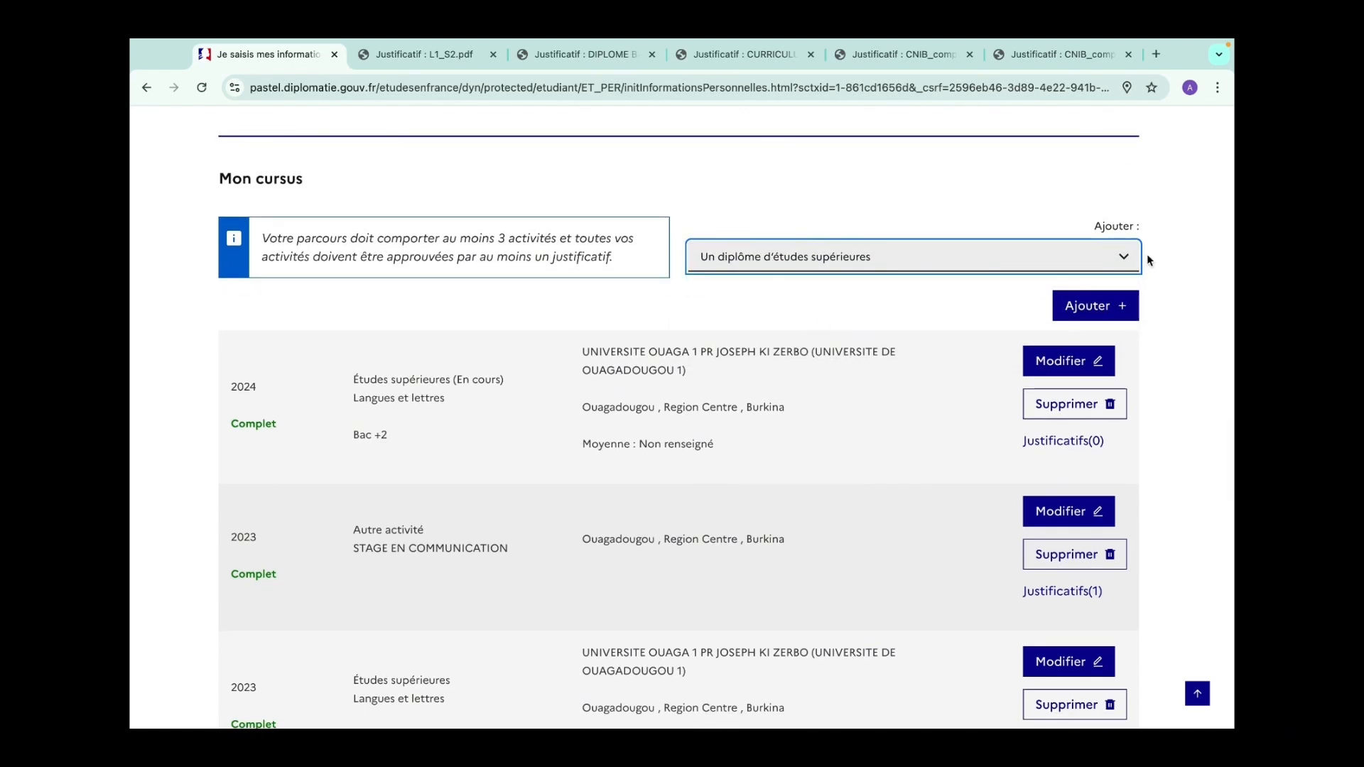
click(1094, 305)
scroll(784, 390, down, 1)
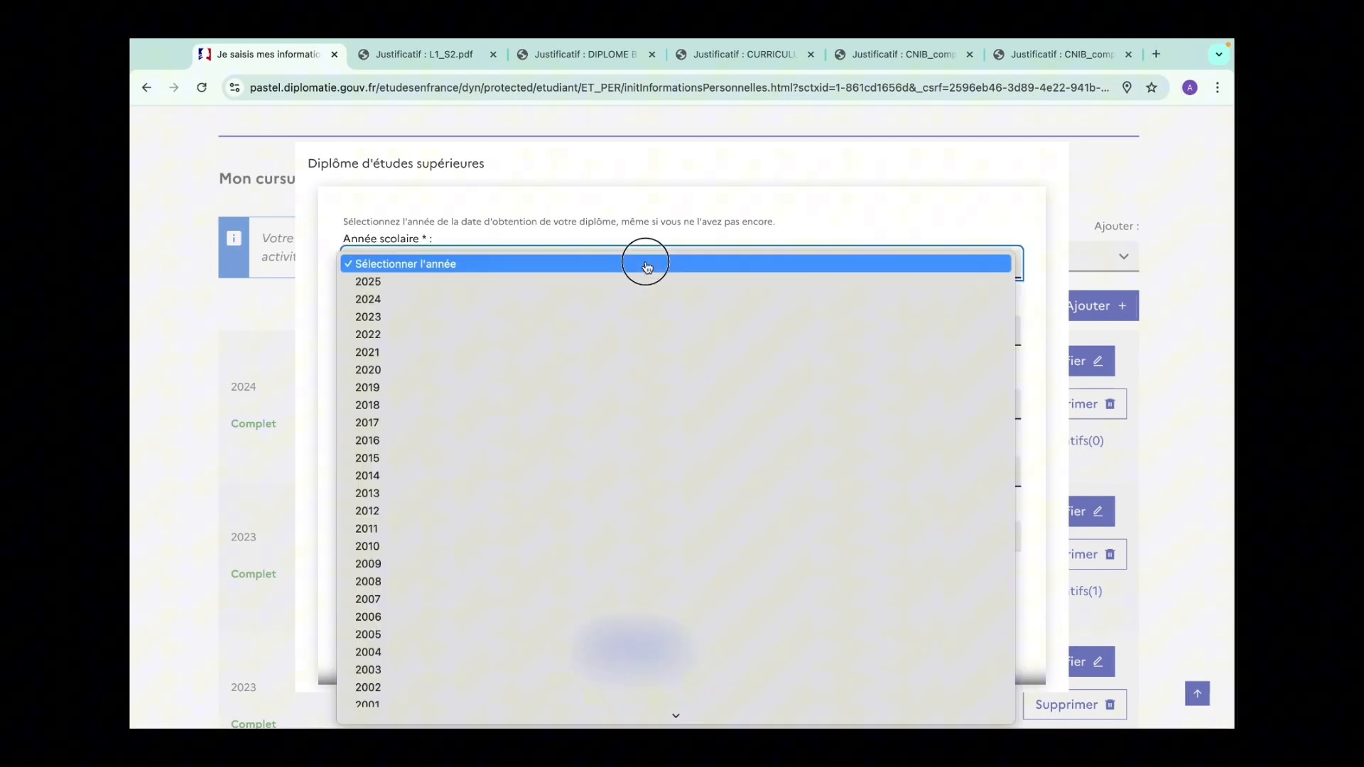
click(642, 263)
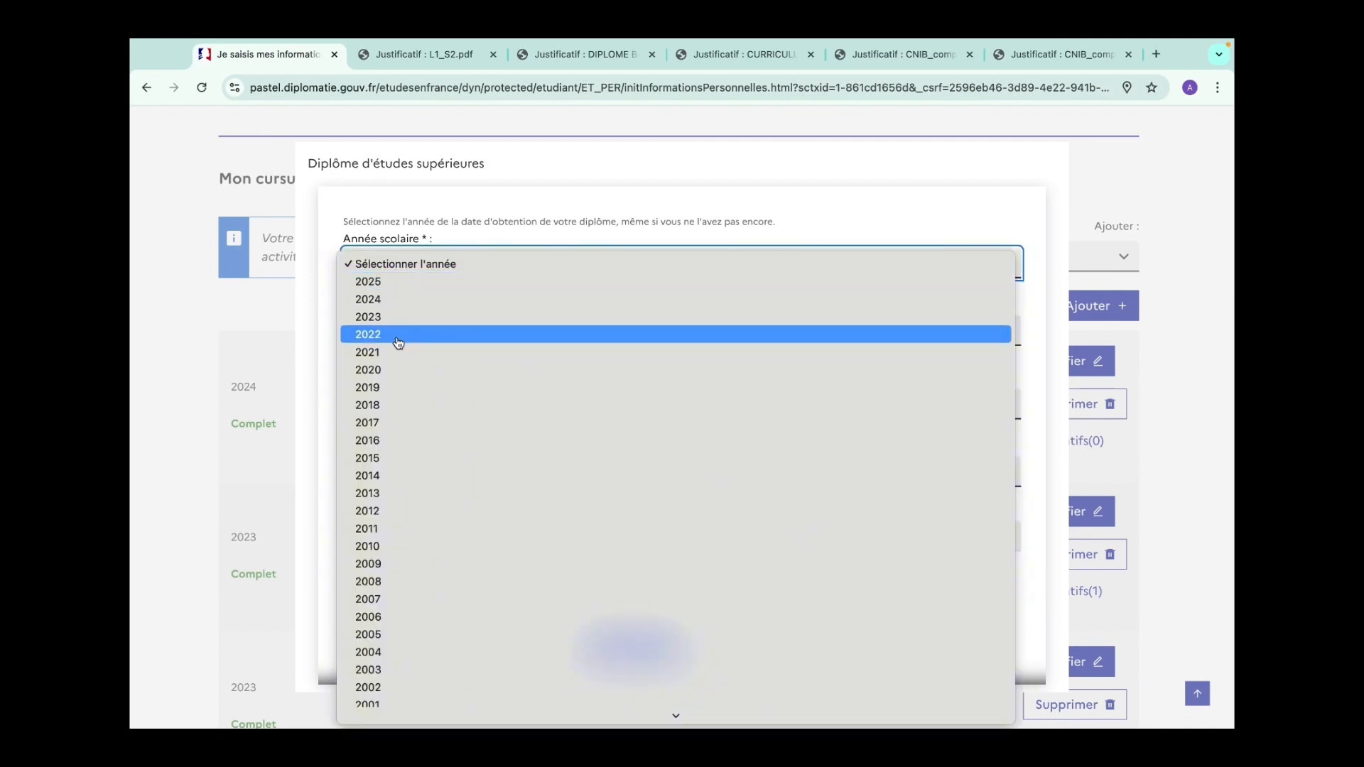
click(398, 335)
Step: Choose IAM as the diploma's establishment and BTS as its type
scroll(397, 344, down, 4)
scroll(398, 344, down, 2)
click(398, 345)
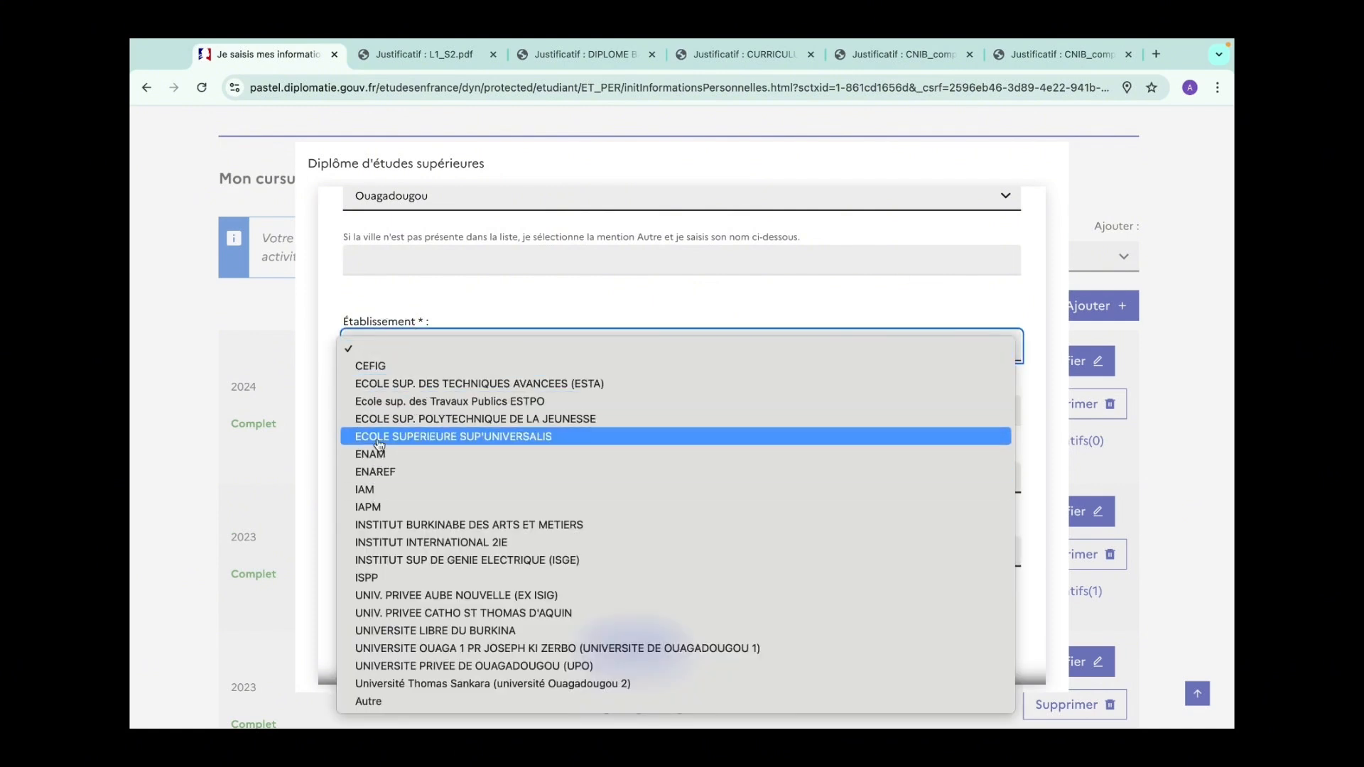
click(370, 490)
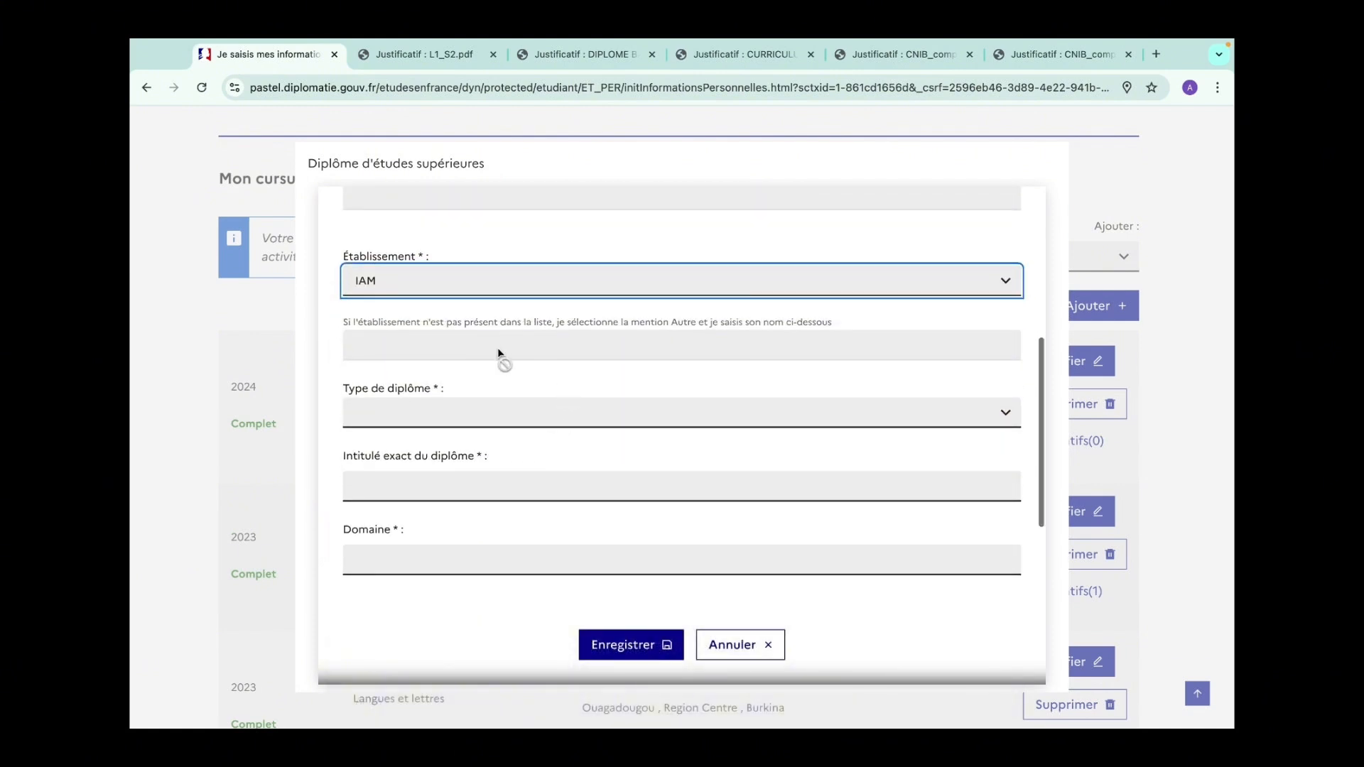
click(458, 420)
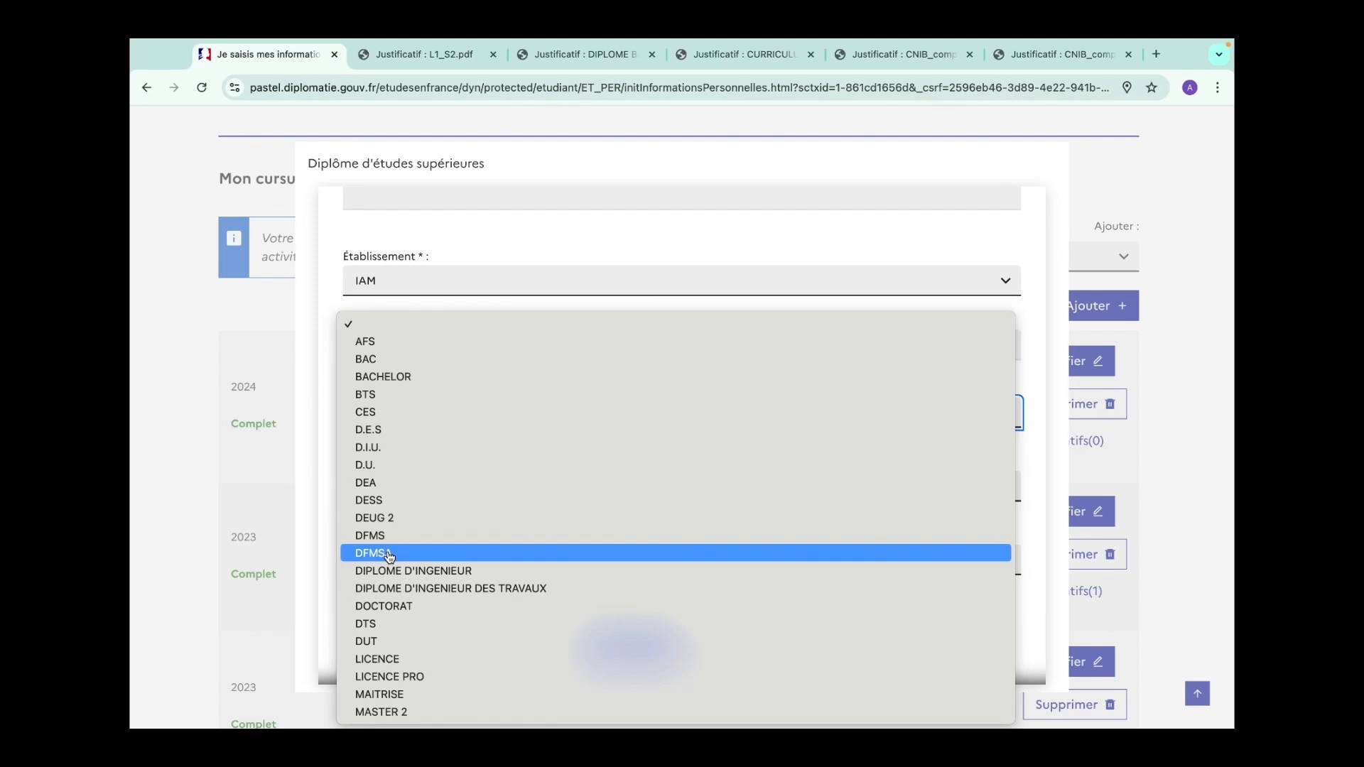
click(374, 394)
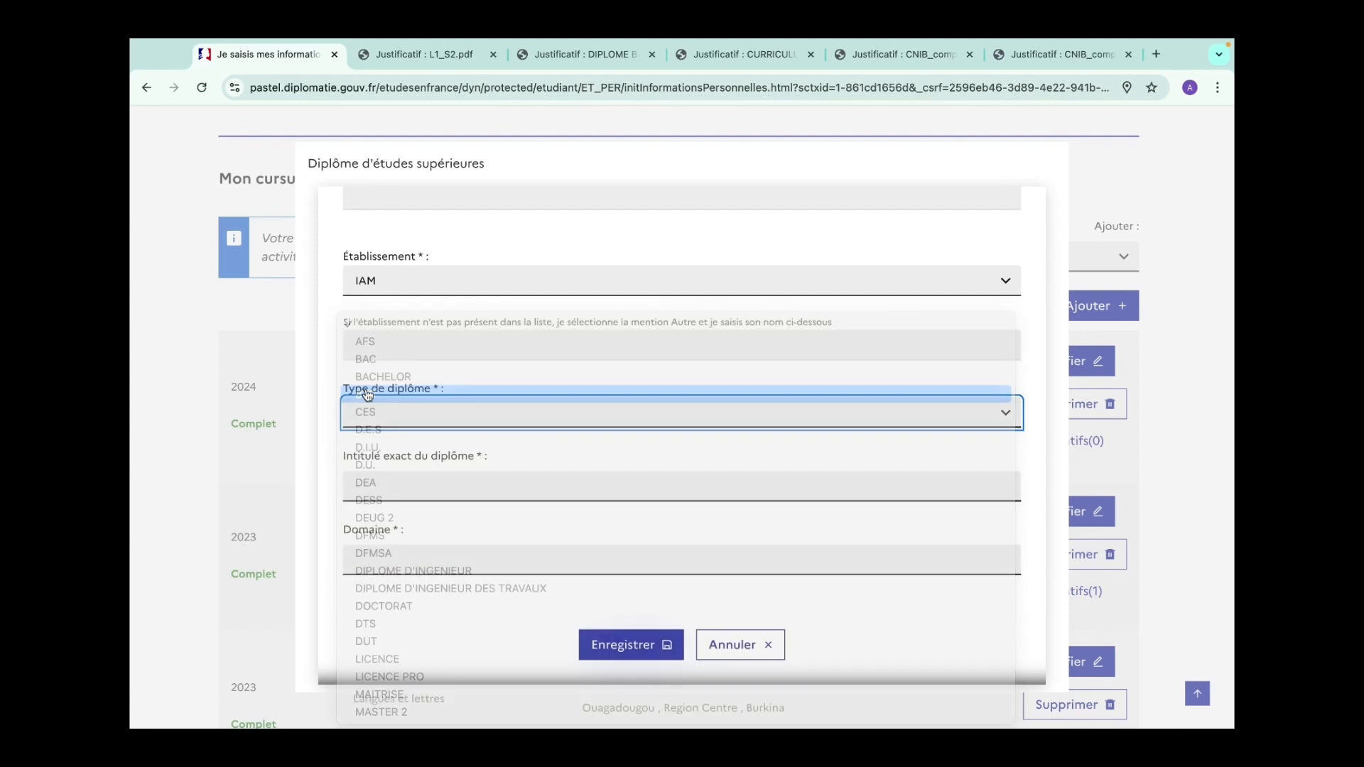
Step: Enter BTS COMMUNICATION as the diploma's exact title and choose Langues et lettres as its domain
scroll(538, 392, down, 3)
click(505, 356)
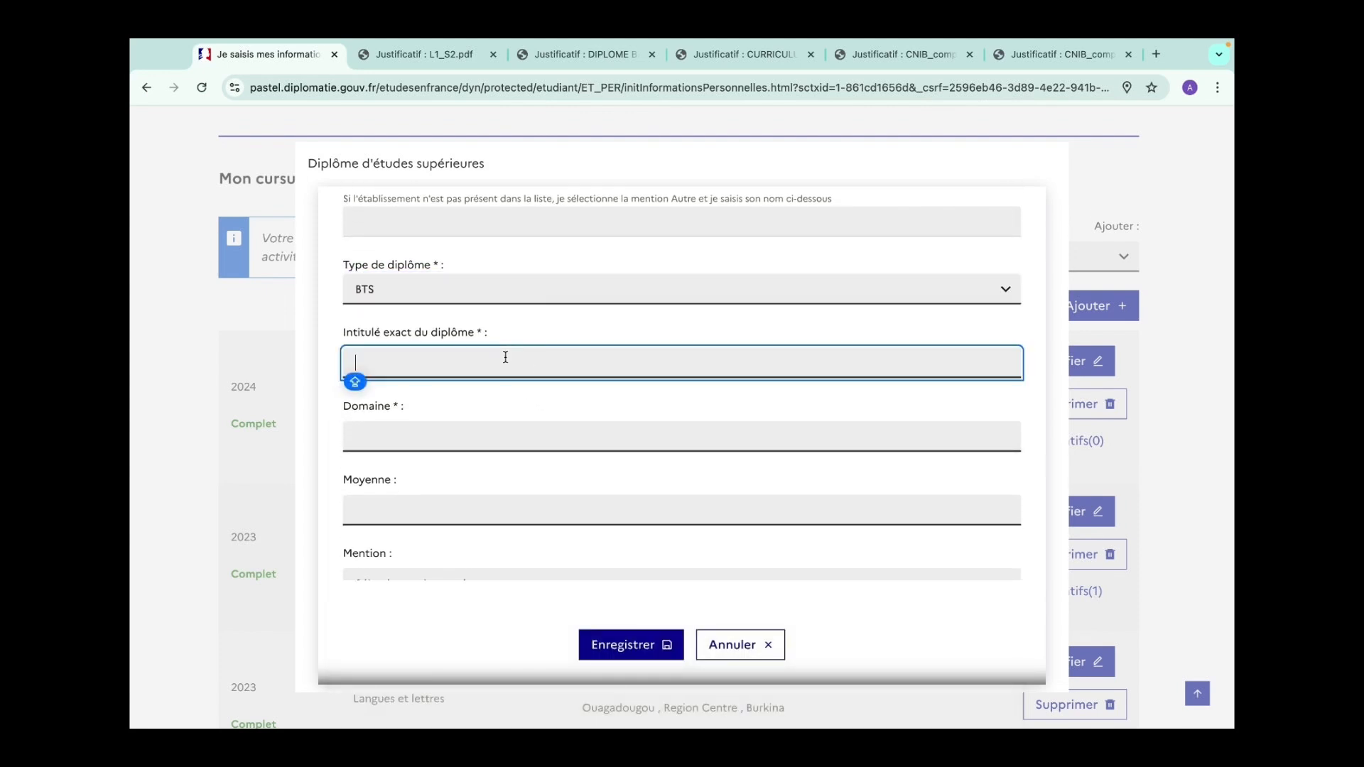
text(BTS COMMUNI)
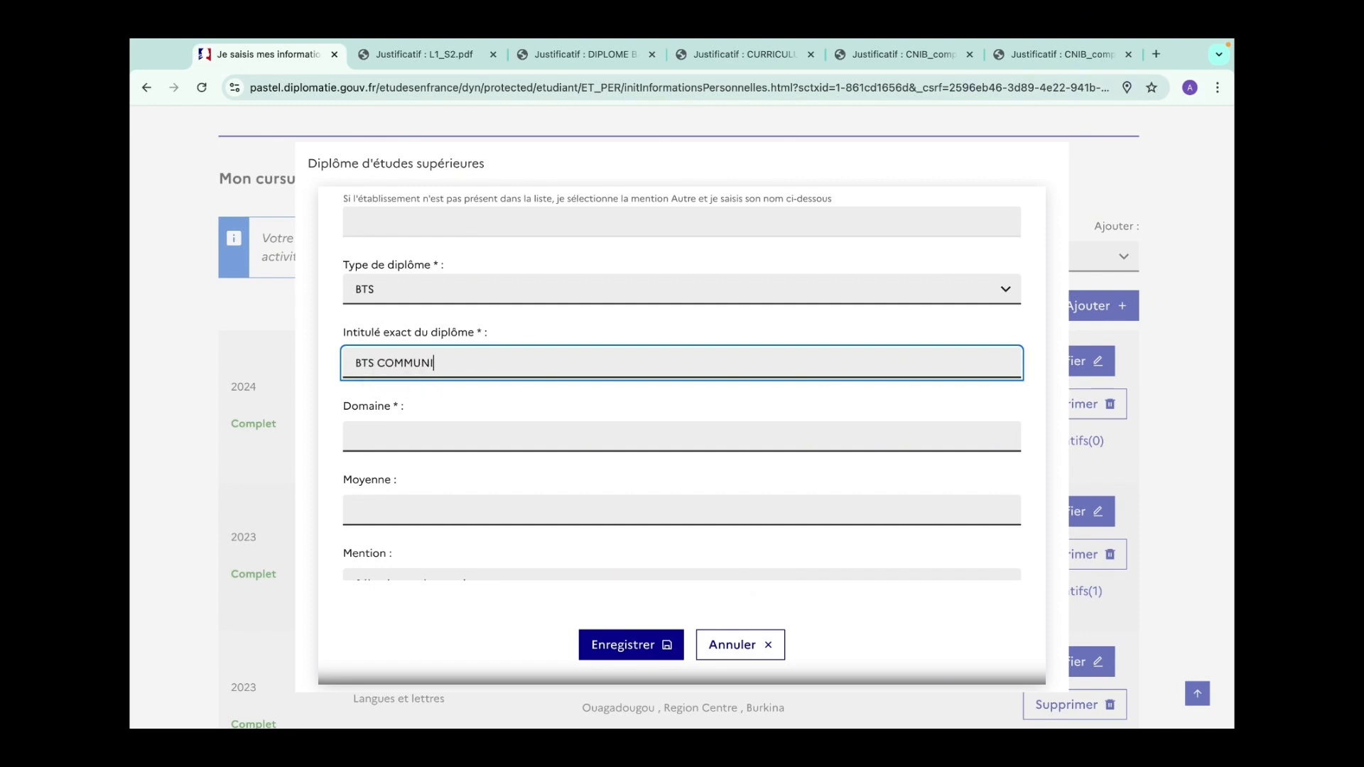
text(CATIO)
scroll(534, 352, down, 5)
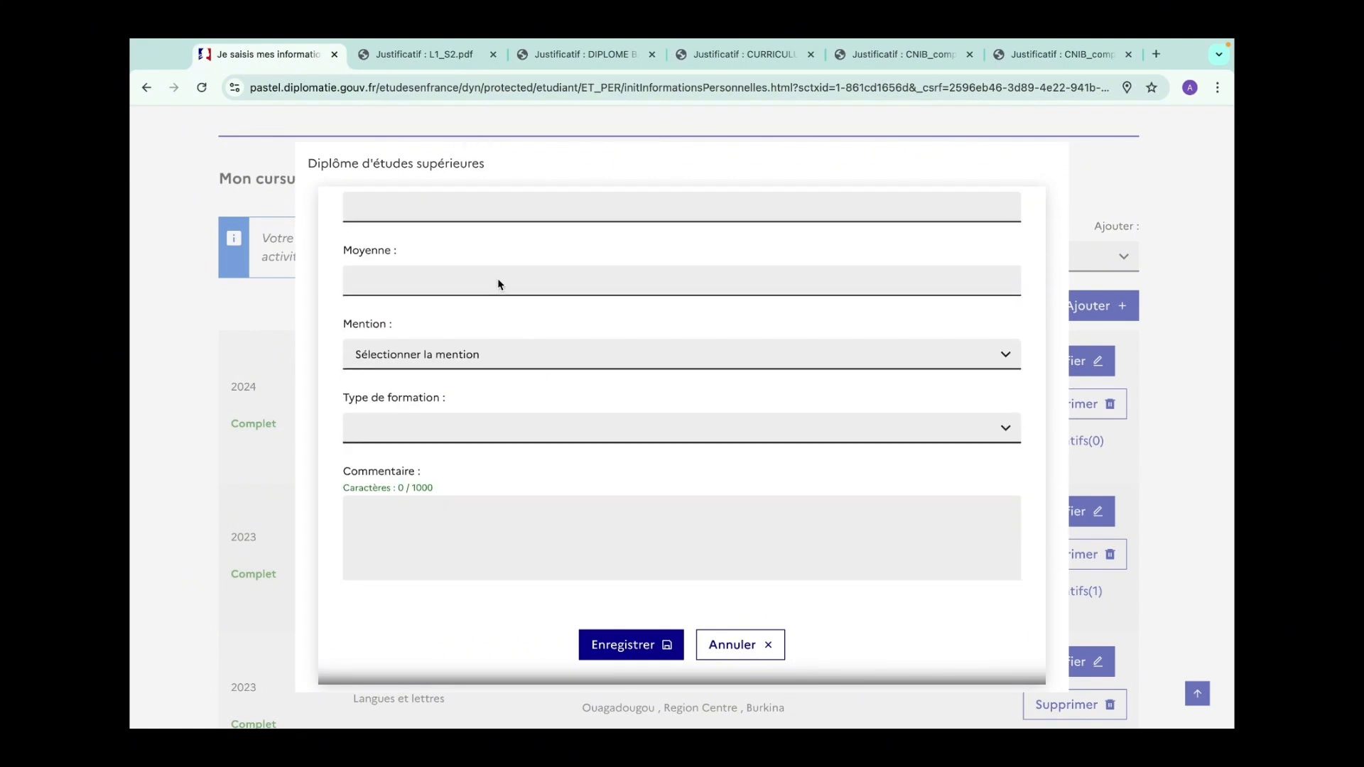
scroll(498, 284, up, 3)
click(499, 284)
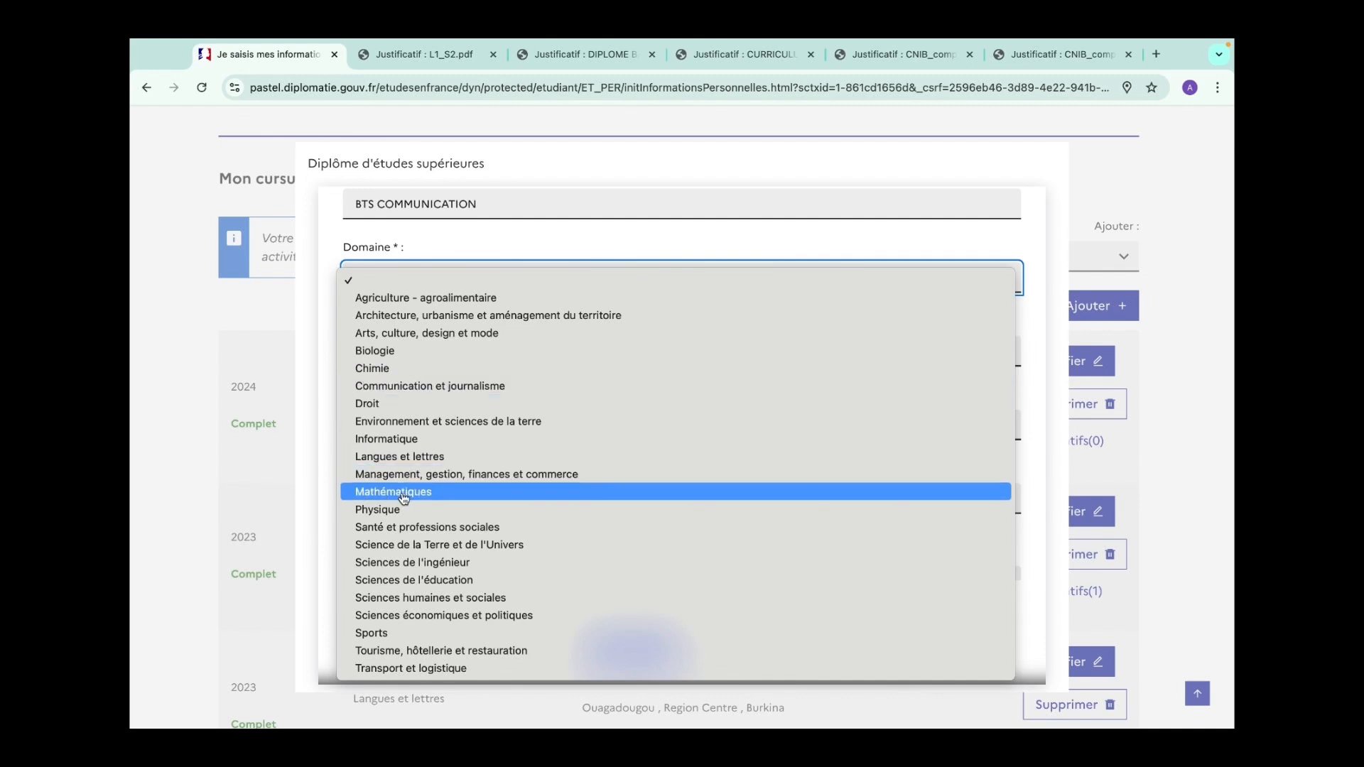
click(396, 456)
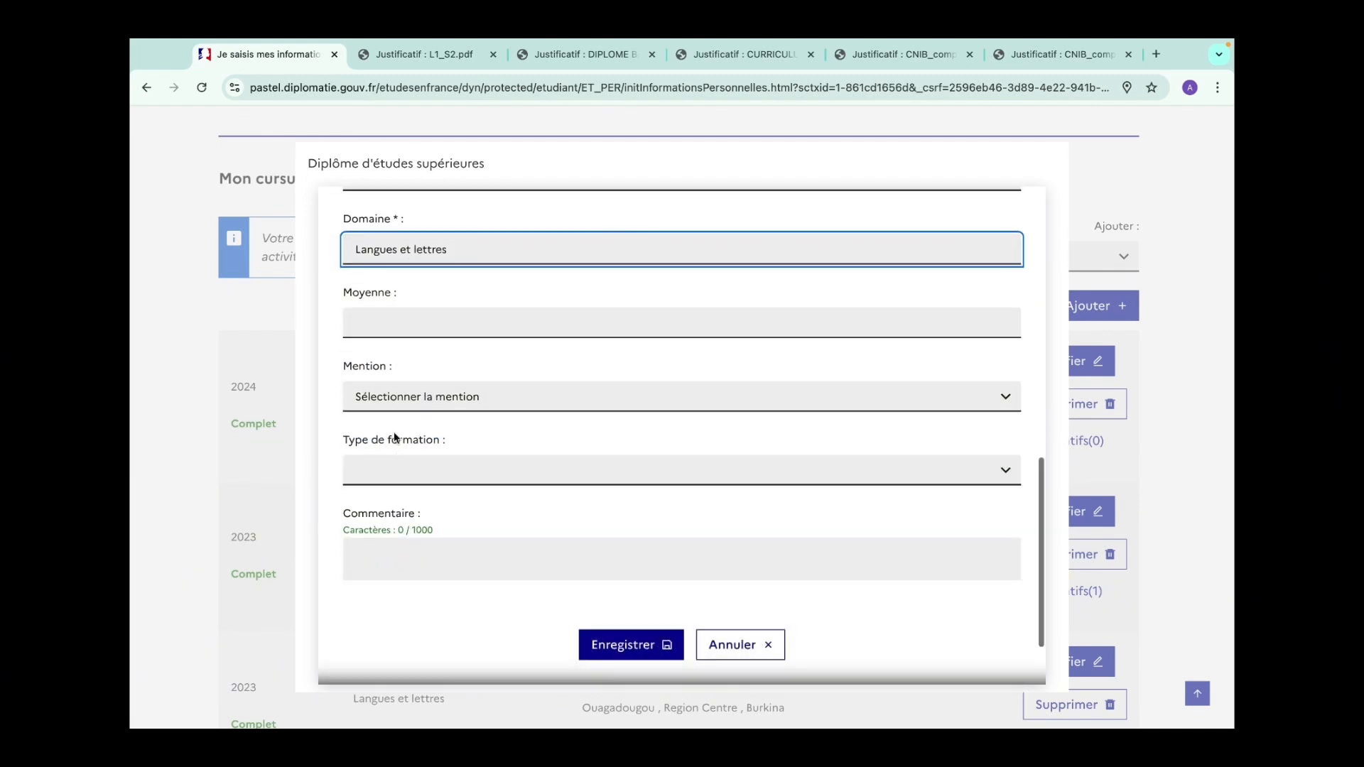
Step: Set the diploma's Moyenne to 14/20, its Mention to Assez bien and its Type de formation to En présentiel
click(403, 331)
text(1)
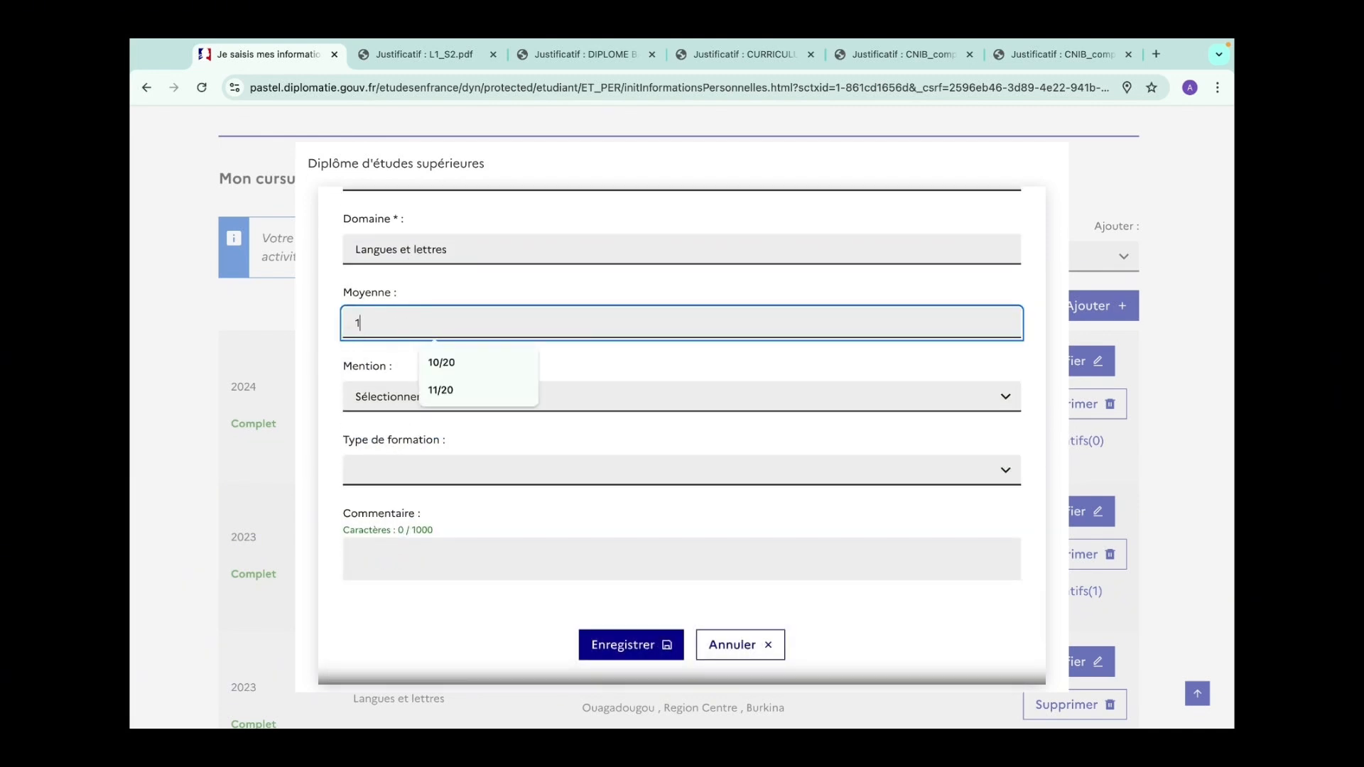
text(4/)
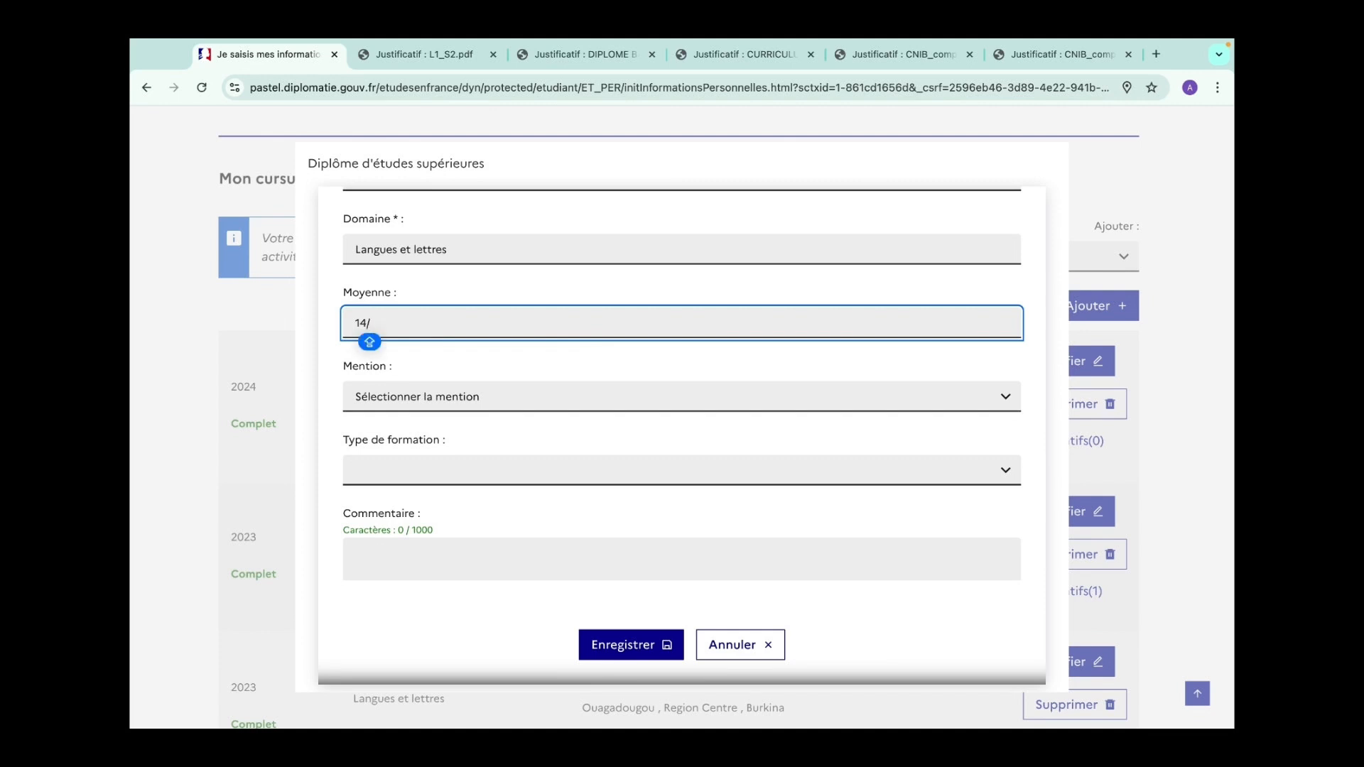
text(20)
scroll(336, 306, down, 2)
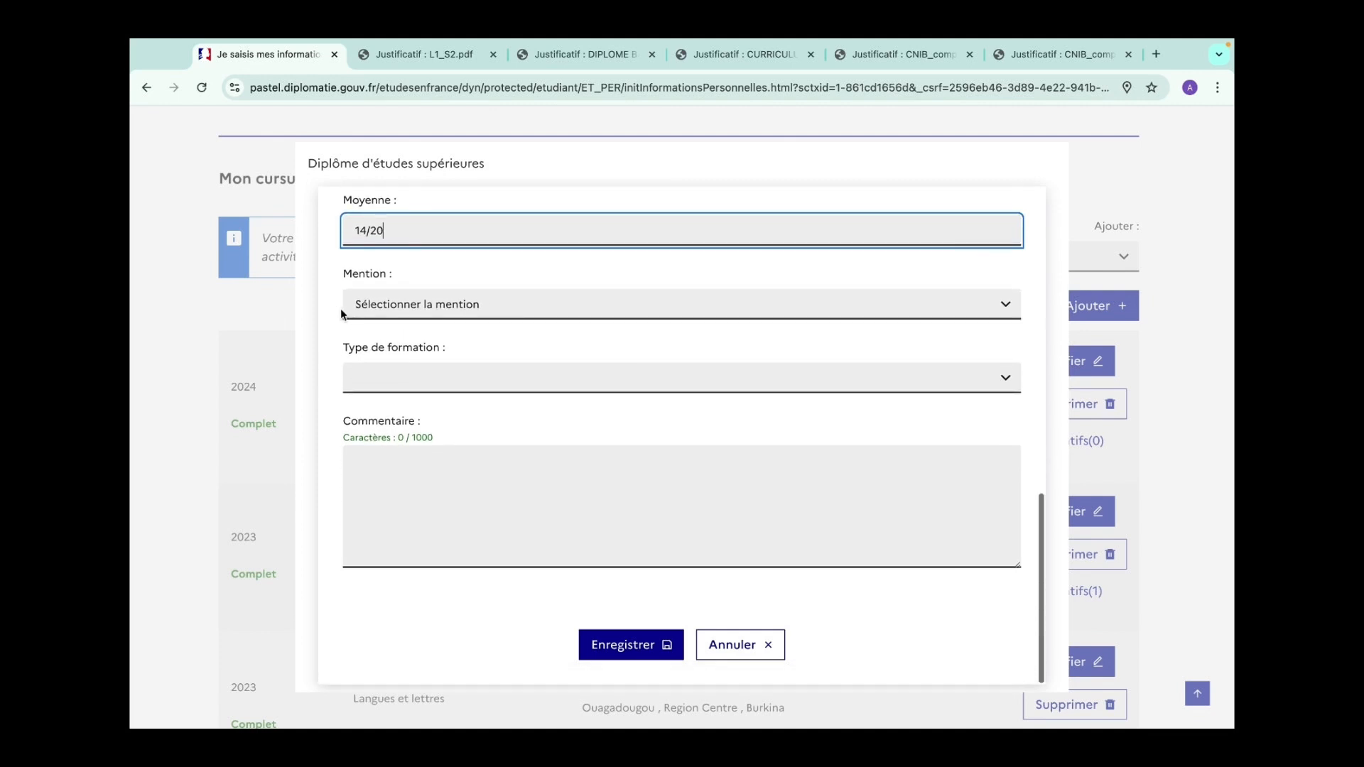
click(348, 306)
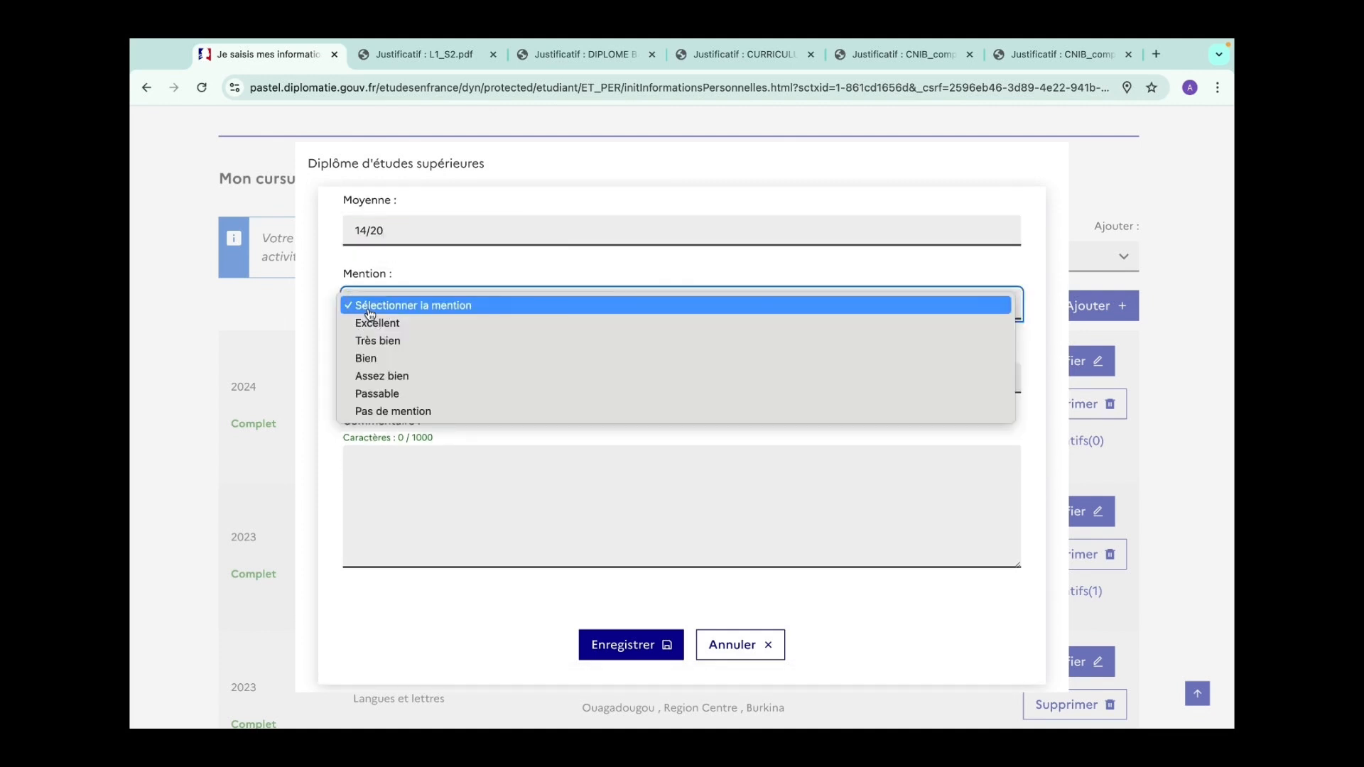
key(Escape)
click(374, 385)
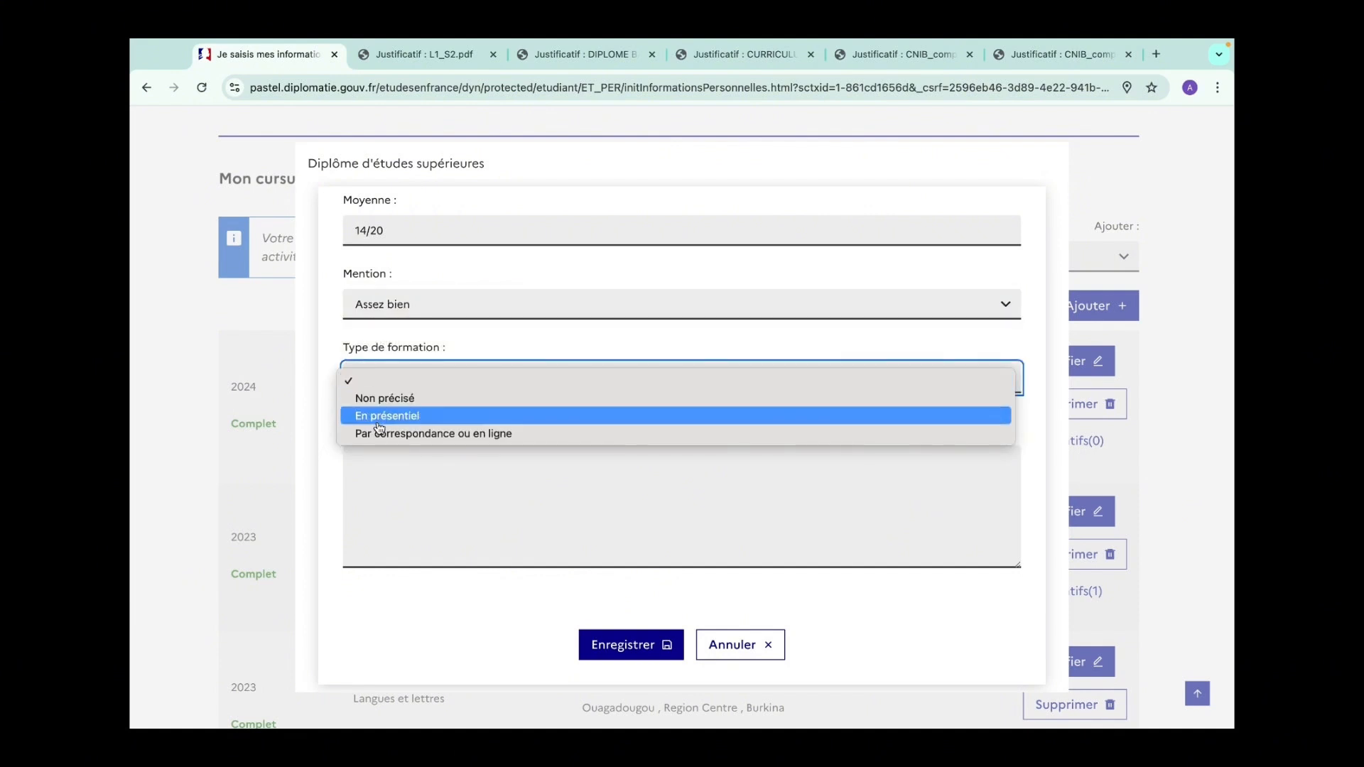
click(383, 418)
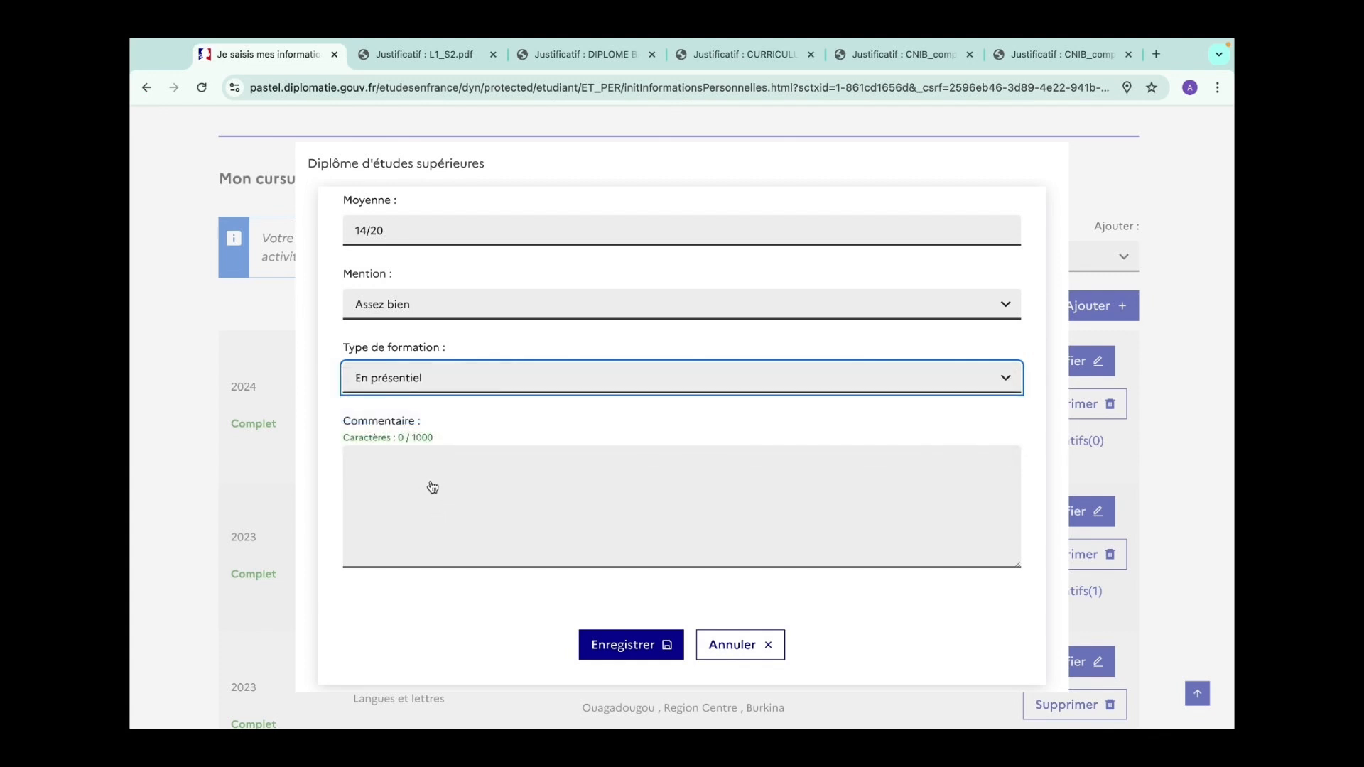
Step: Check the city, establishment, diploma type and remaining fields of the diploma form, and save the entry
scroll(440, 497, up, 3)
scroll(440, 498, down, 3)
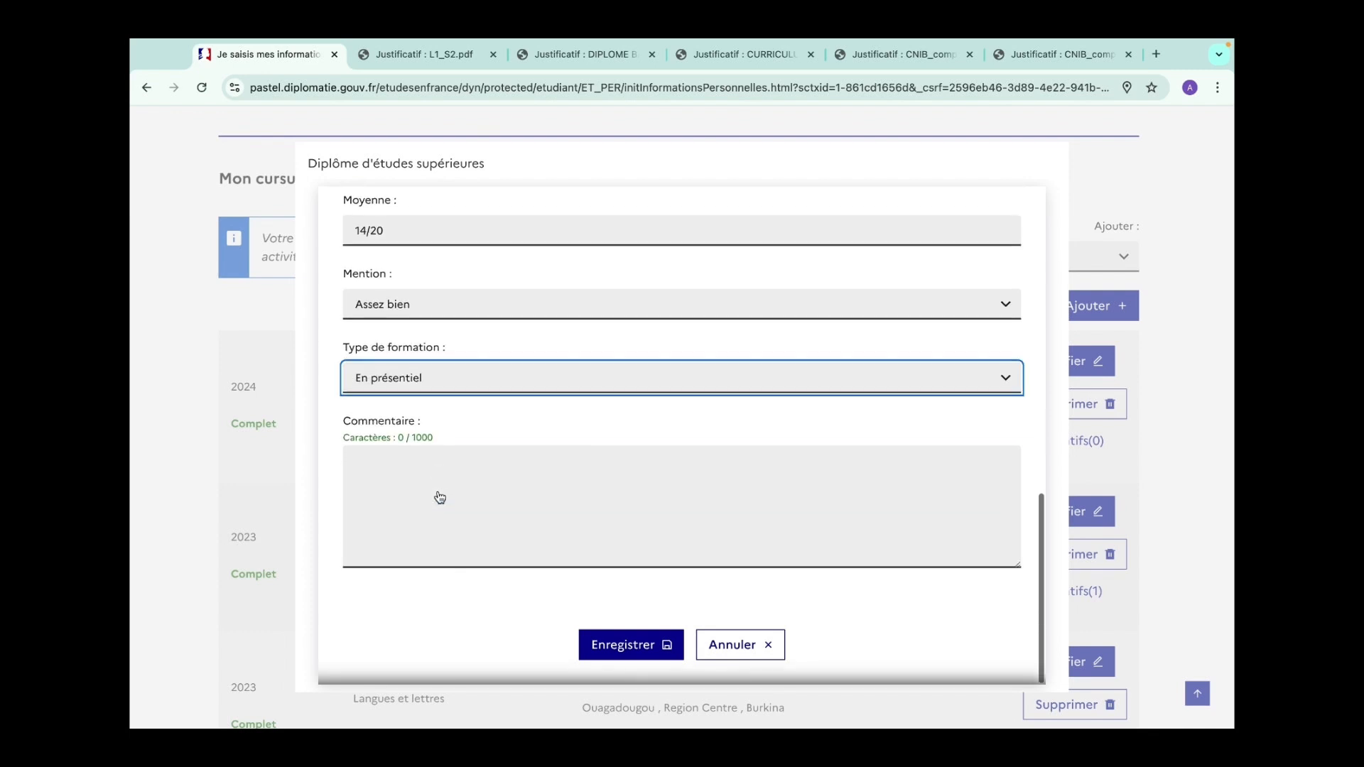
scroll(440, 498, up, 5)
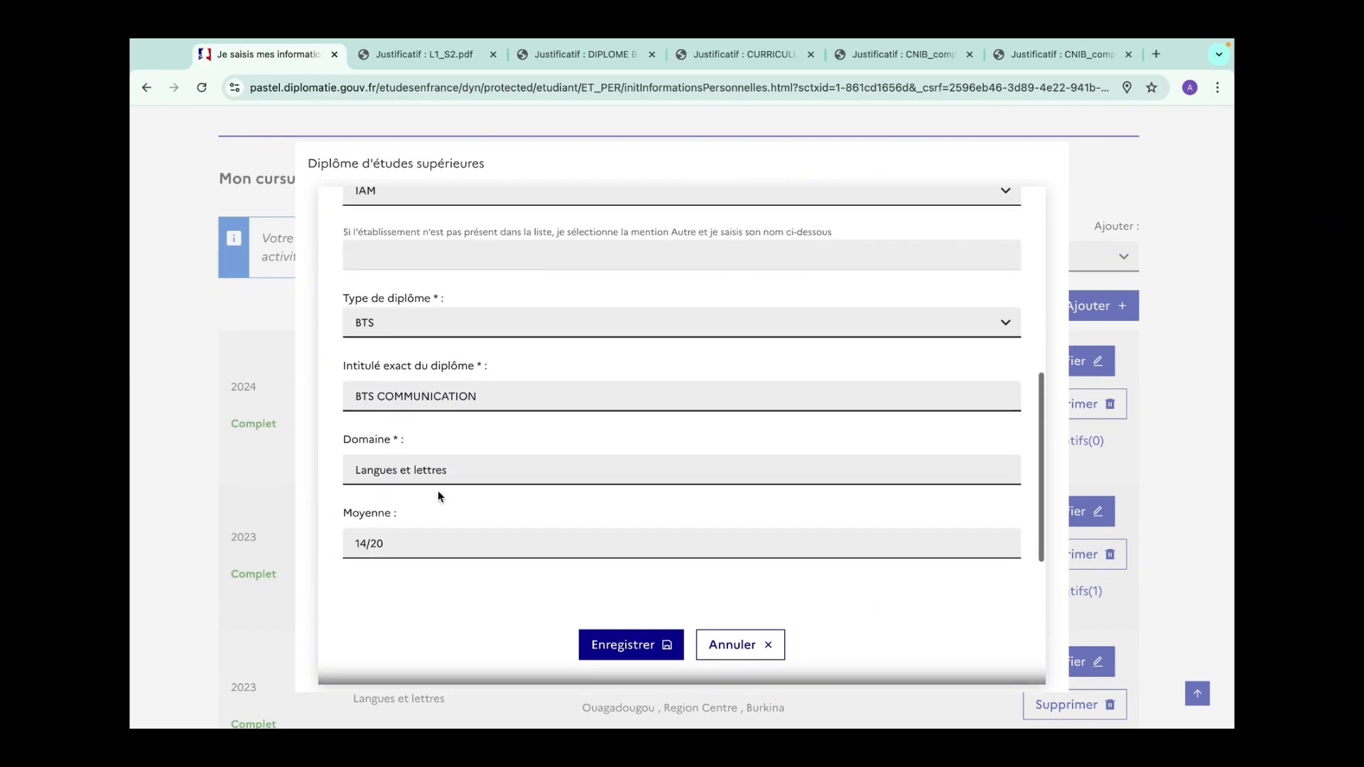
scroll(438, 495, up, 3)
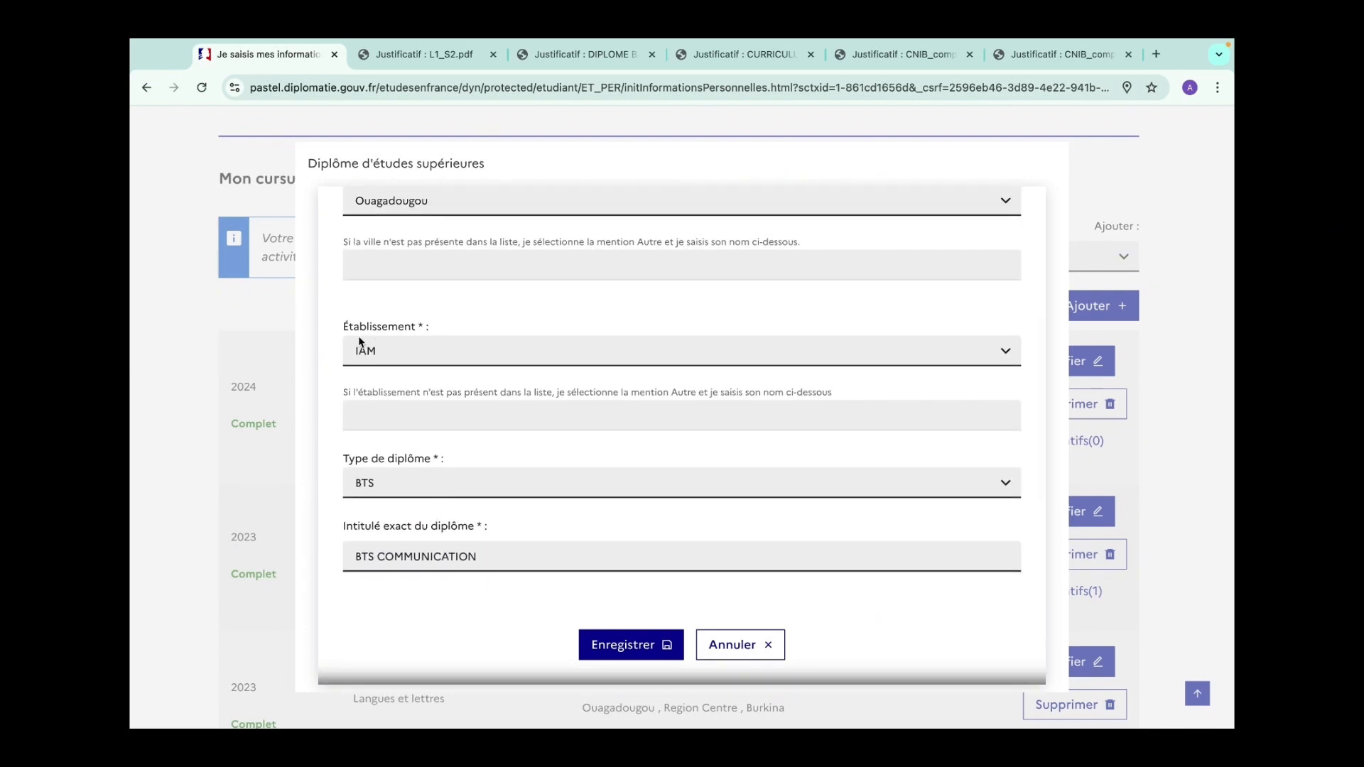
scroll(412, 325, up, 2)
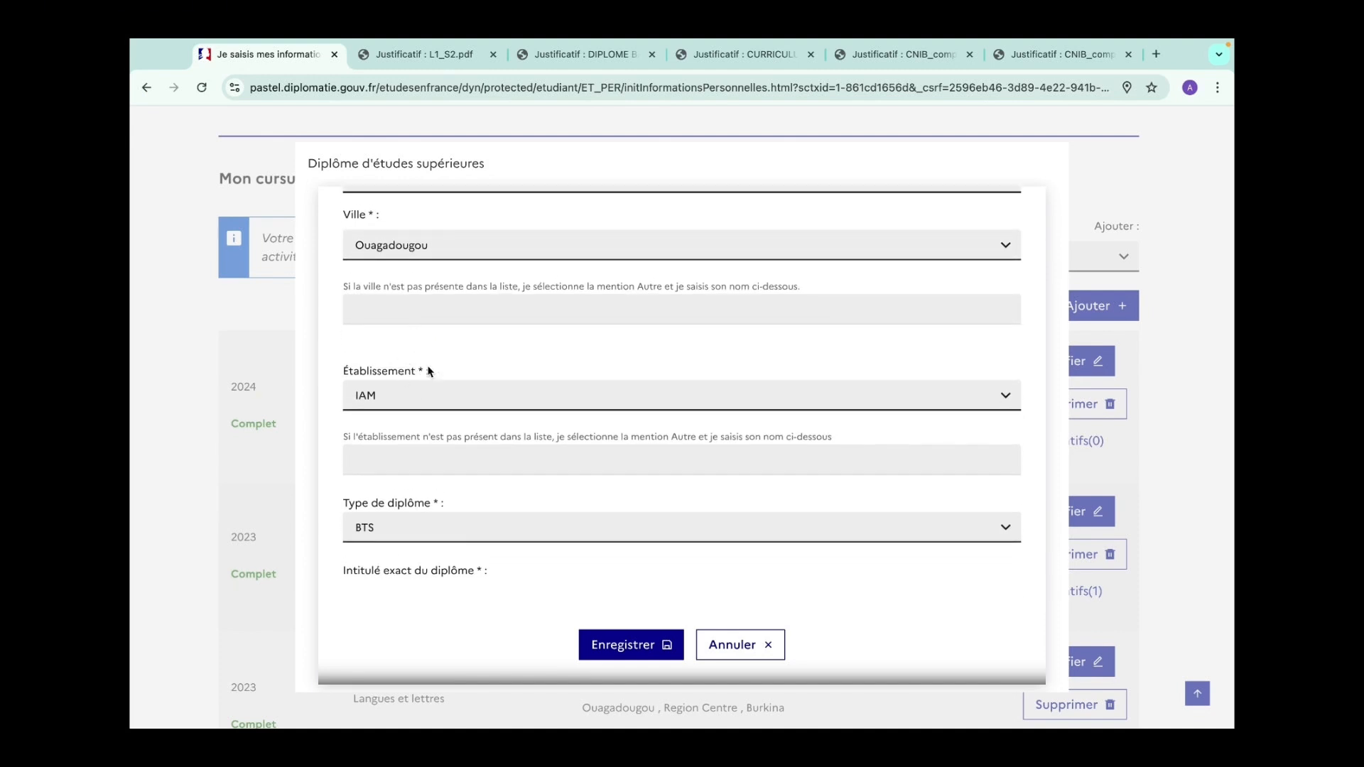
scroll(409, 368, down, 2)
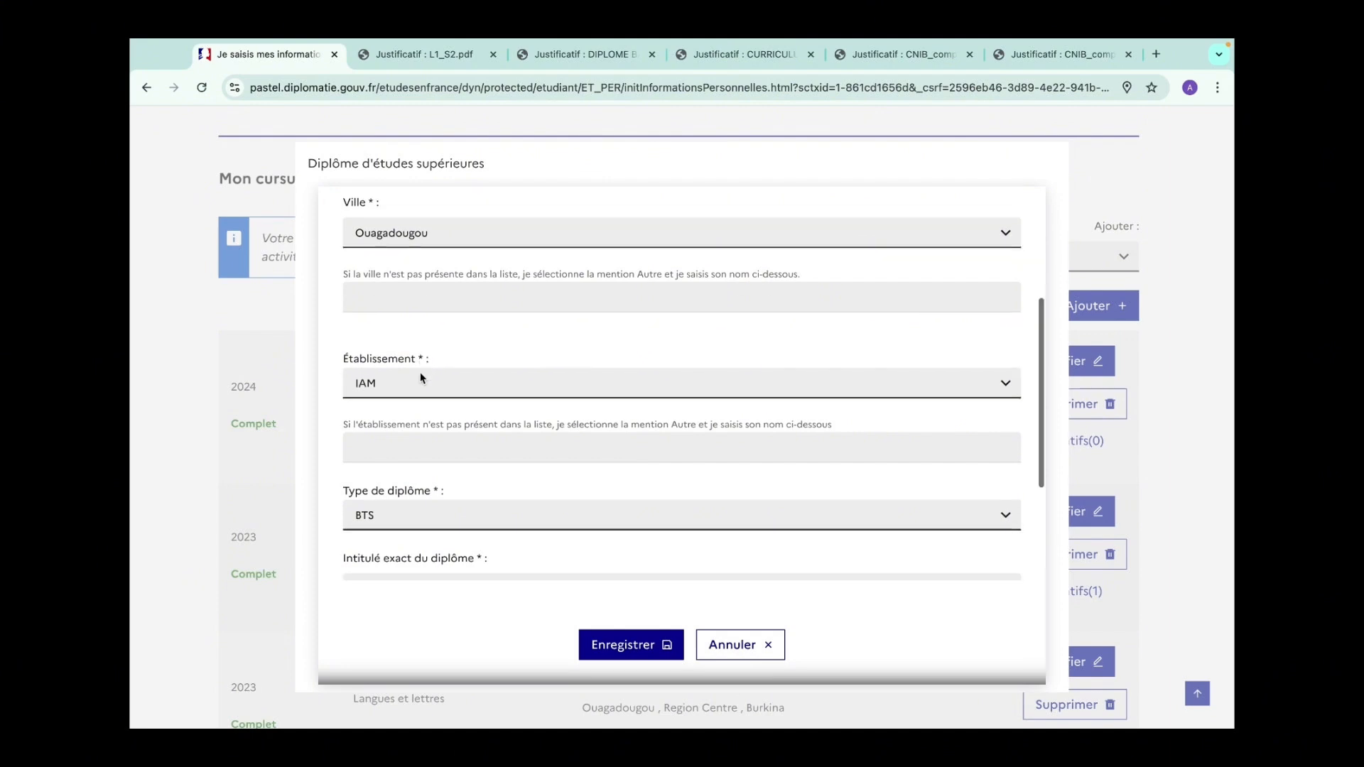
scroll(420, 376, down, 15)
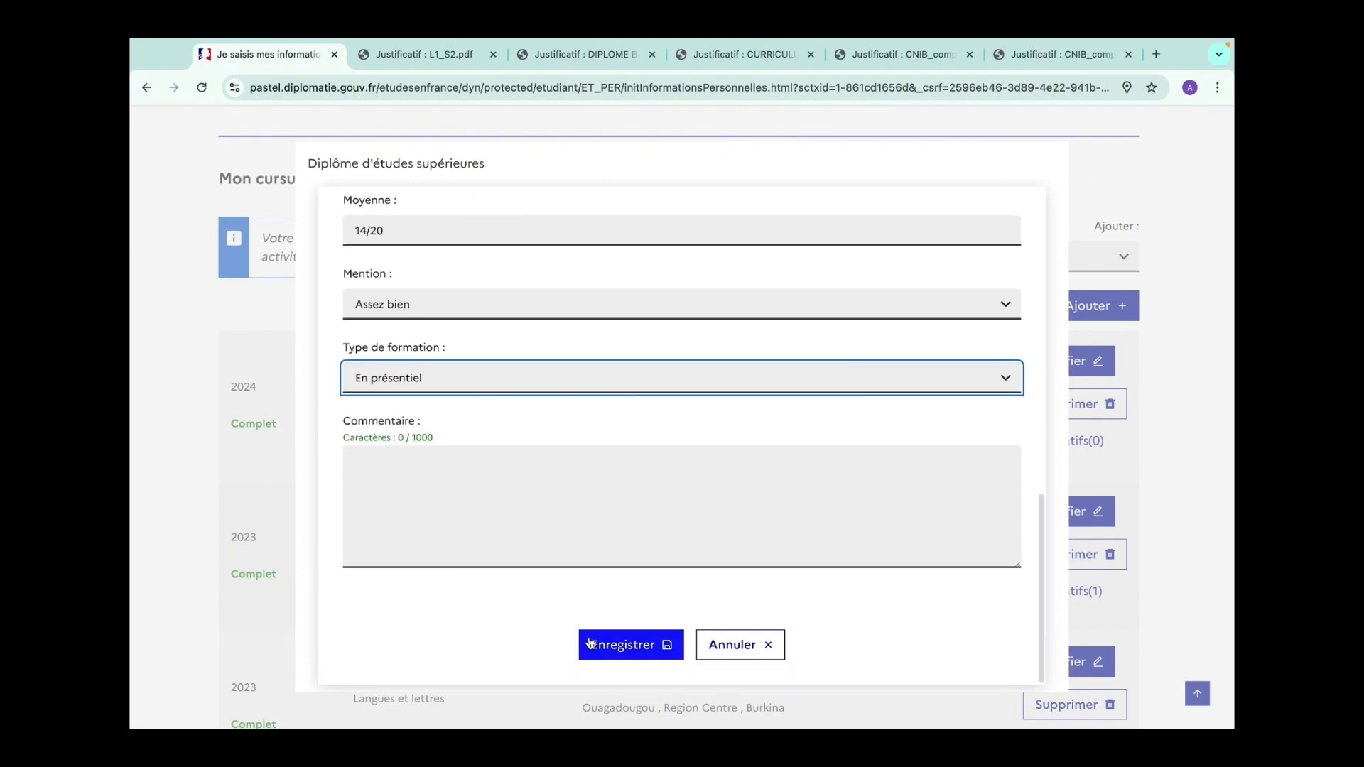
click(619, 645)
Step: Add licence provisoire.pdf from the CAMPUS FRANCE folder on Bureau as supporting document for the 2022 BTS diploma, and close its supporting documents
scroll(616, 639, down, 7)
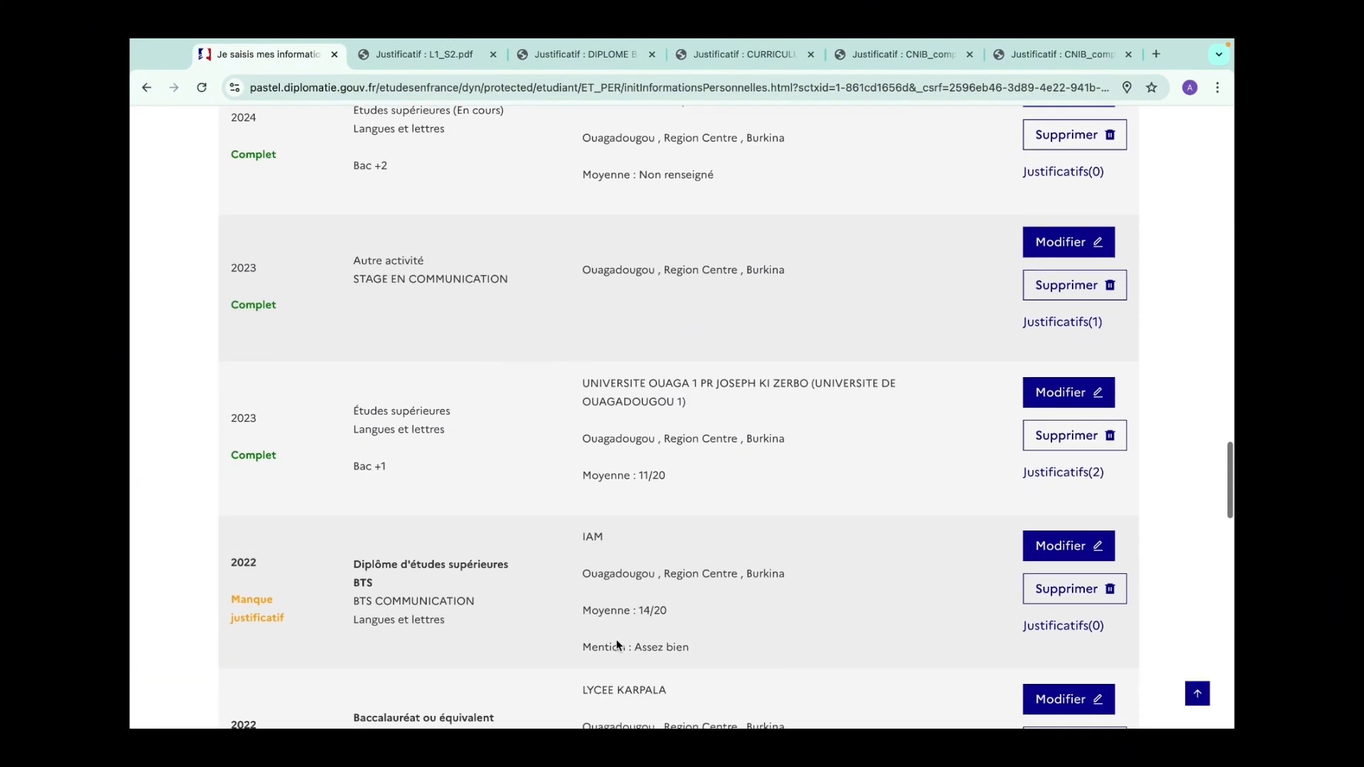
scroll(616, 639, down, 3)
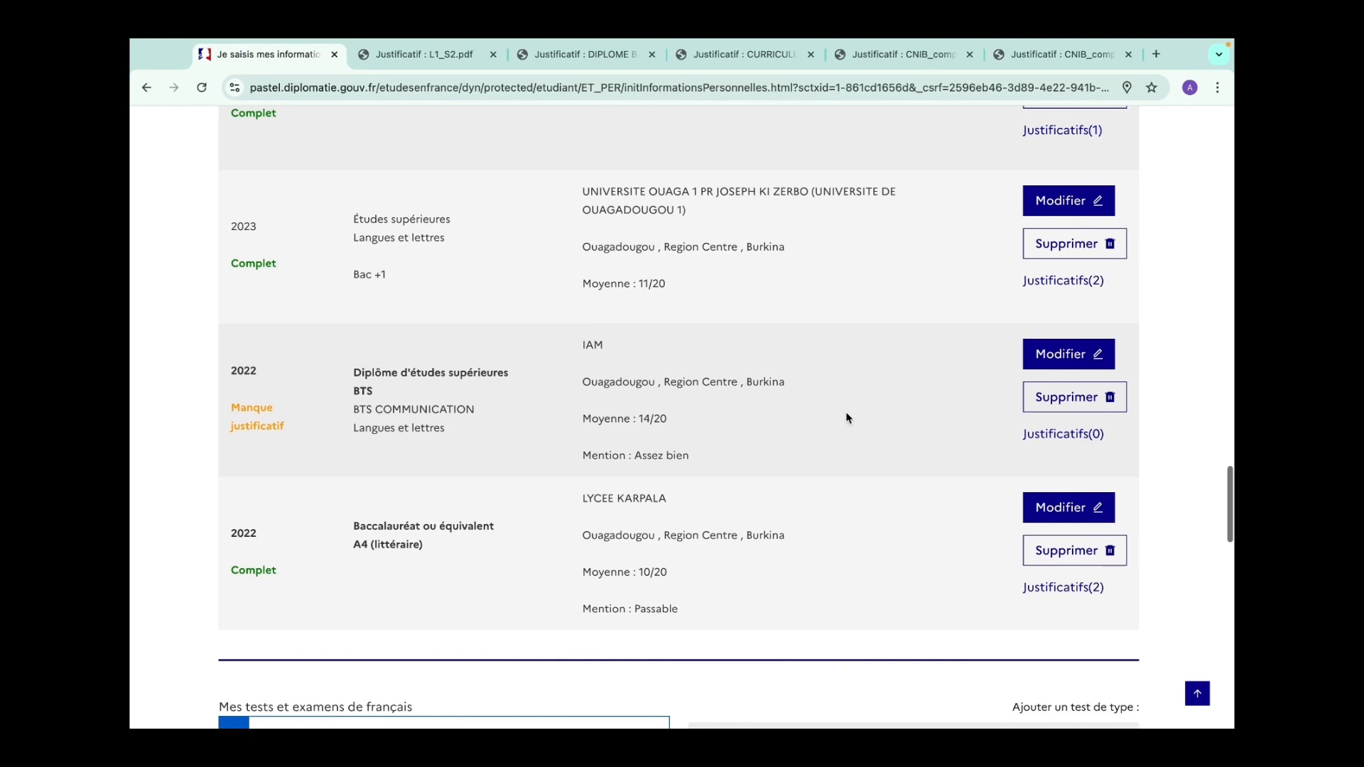
click(1063, 435)
click(745, 523)
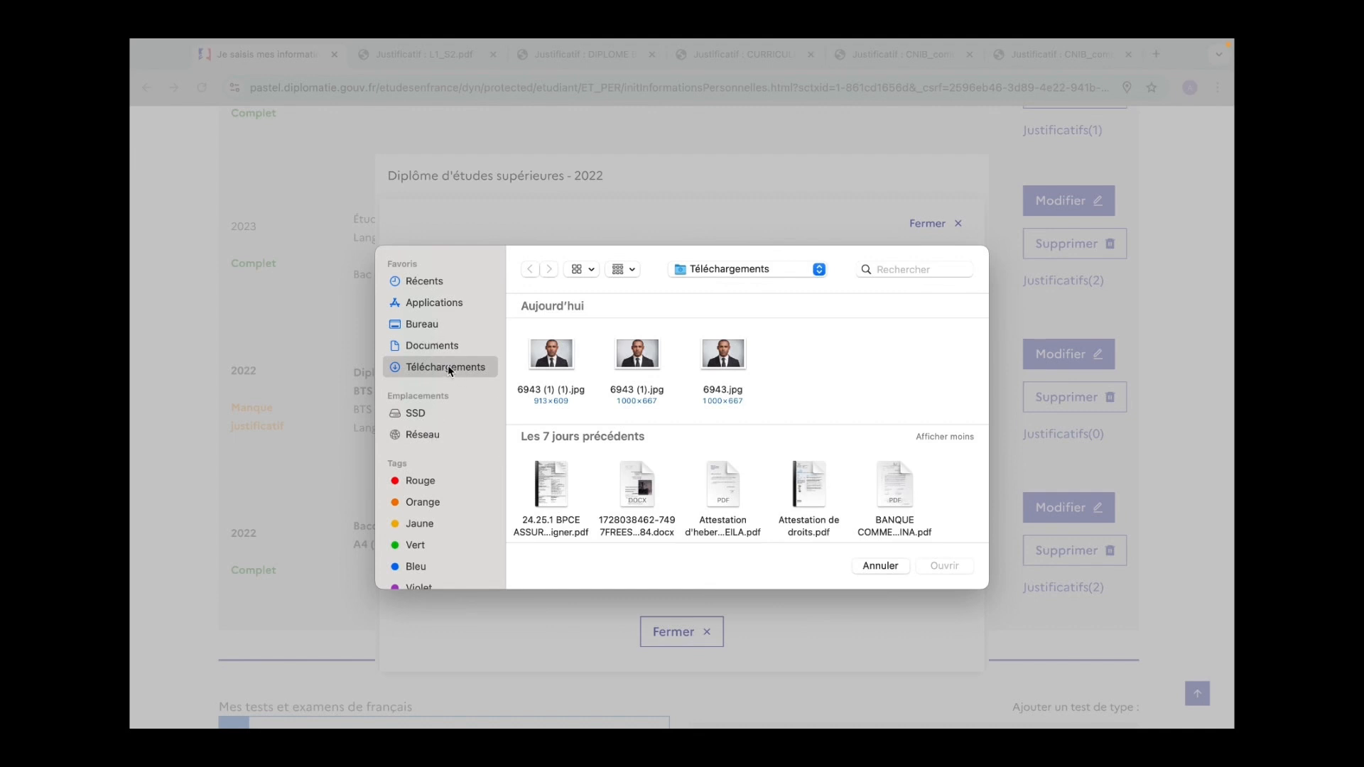
click(438, 327)
double_click(637, 361)
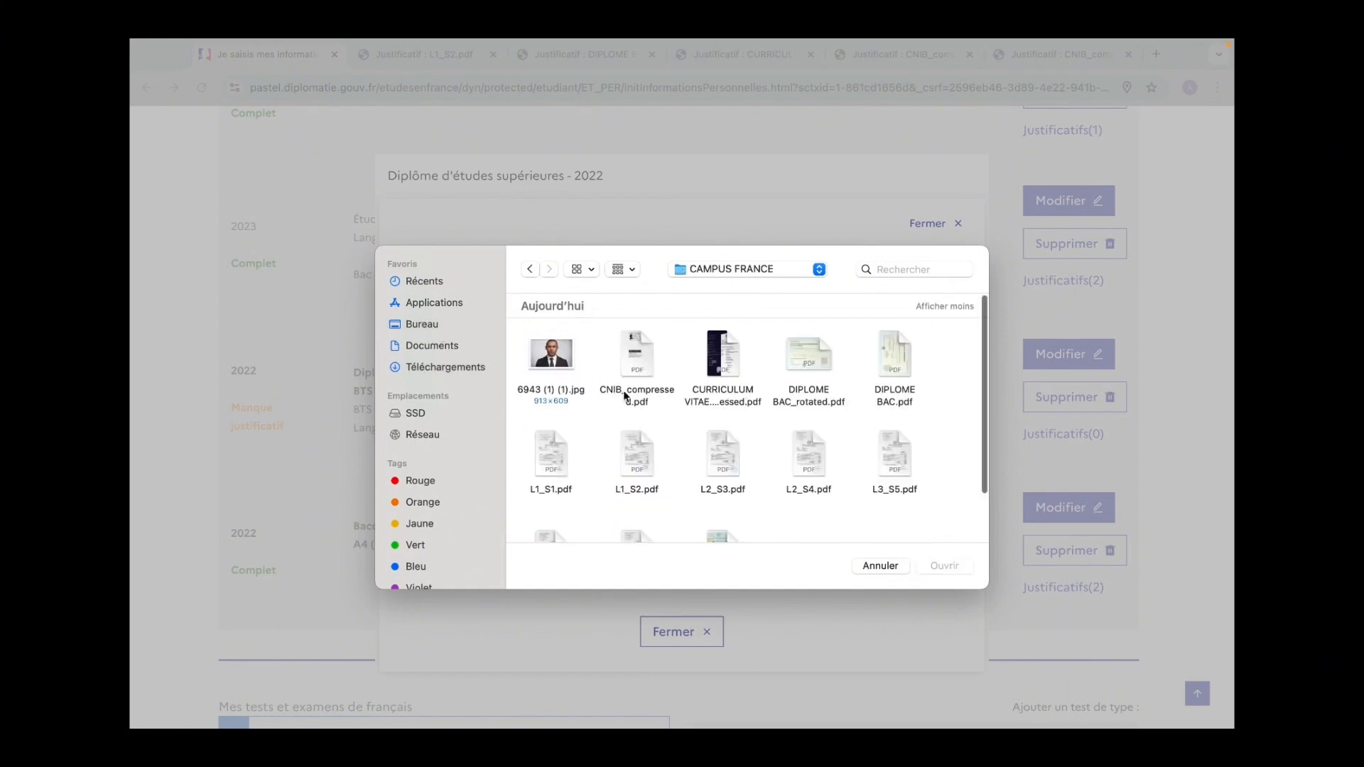
scroll(609, 407, down, 3)
double_click(639, 474)
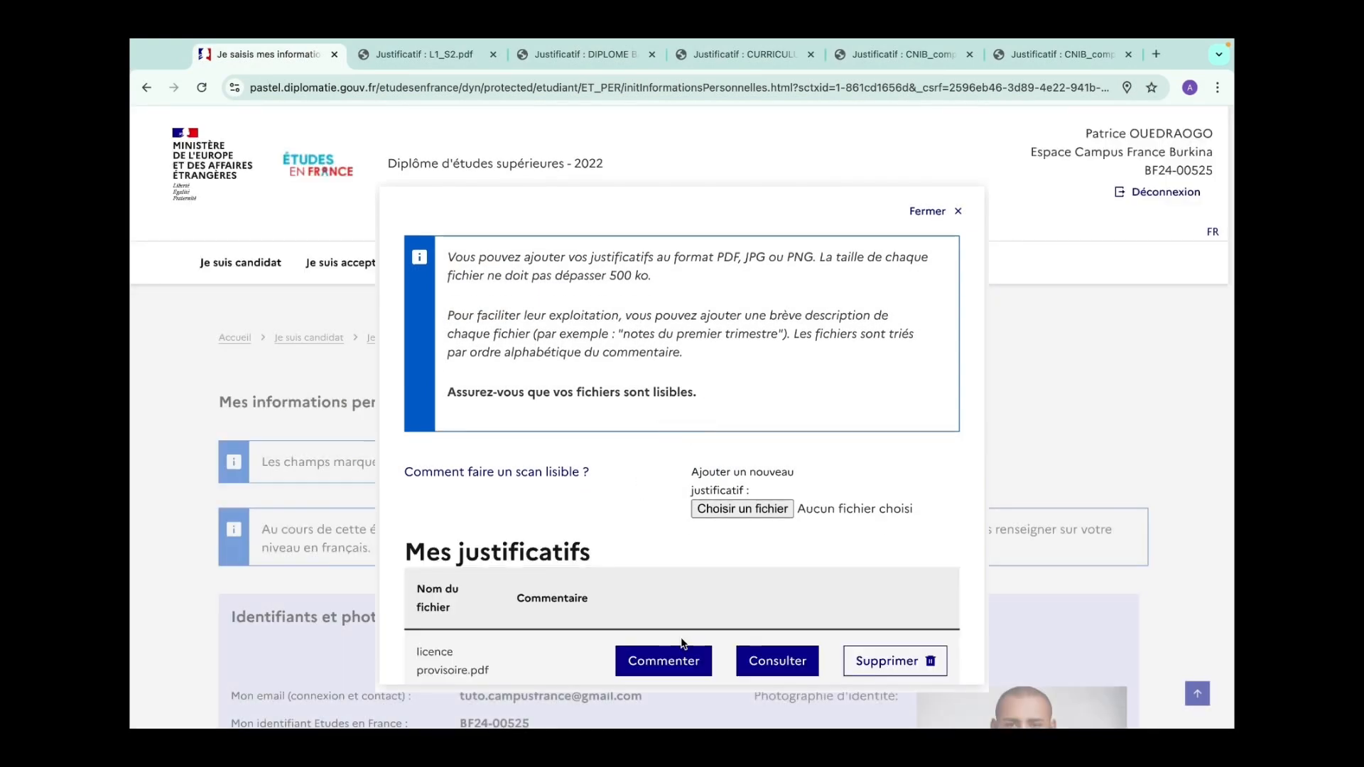
scroll(687, 525, down, 3)
click(680, 647)
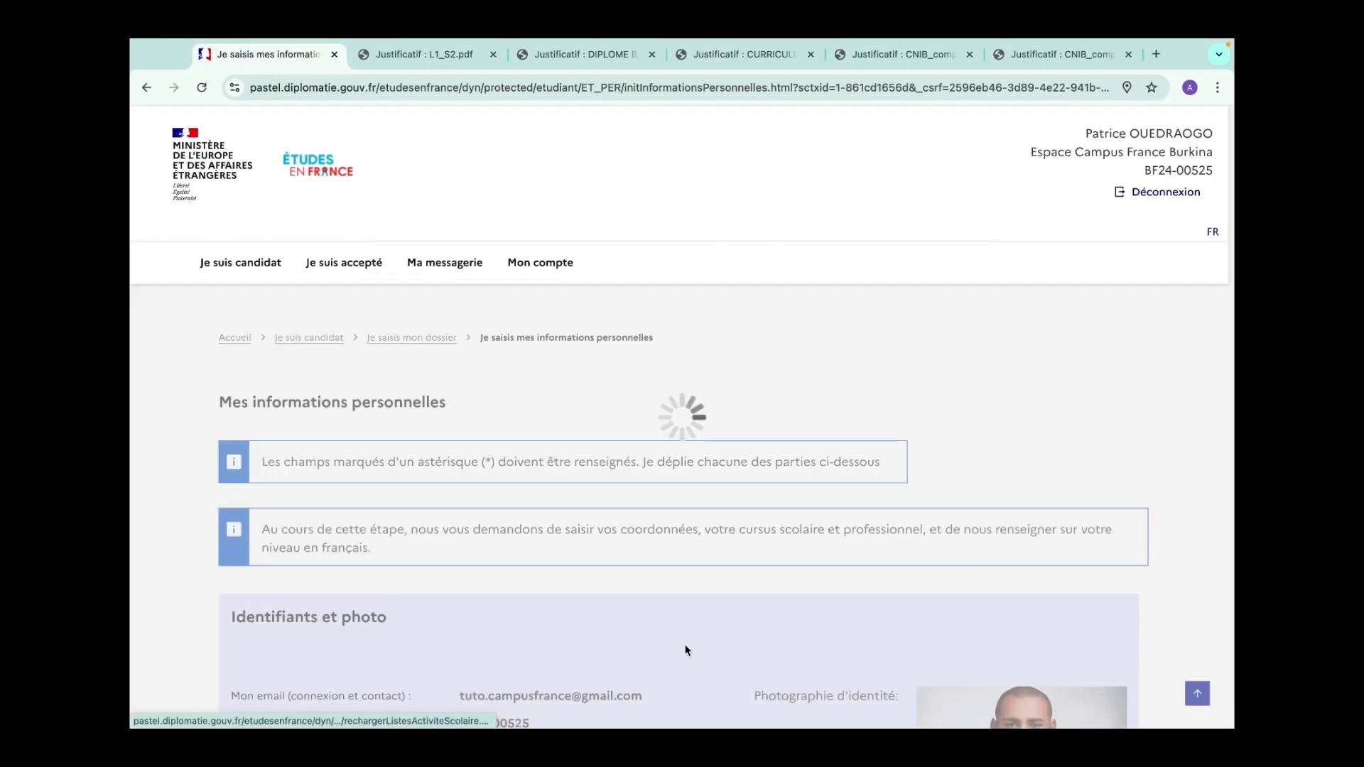
Step: Review the status and supporting documents of every entry in the Mon cursus section
scroll(686, 648, down, 20)
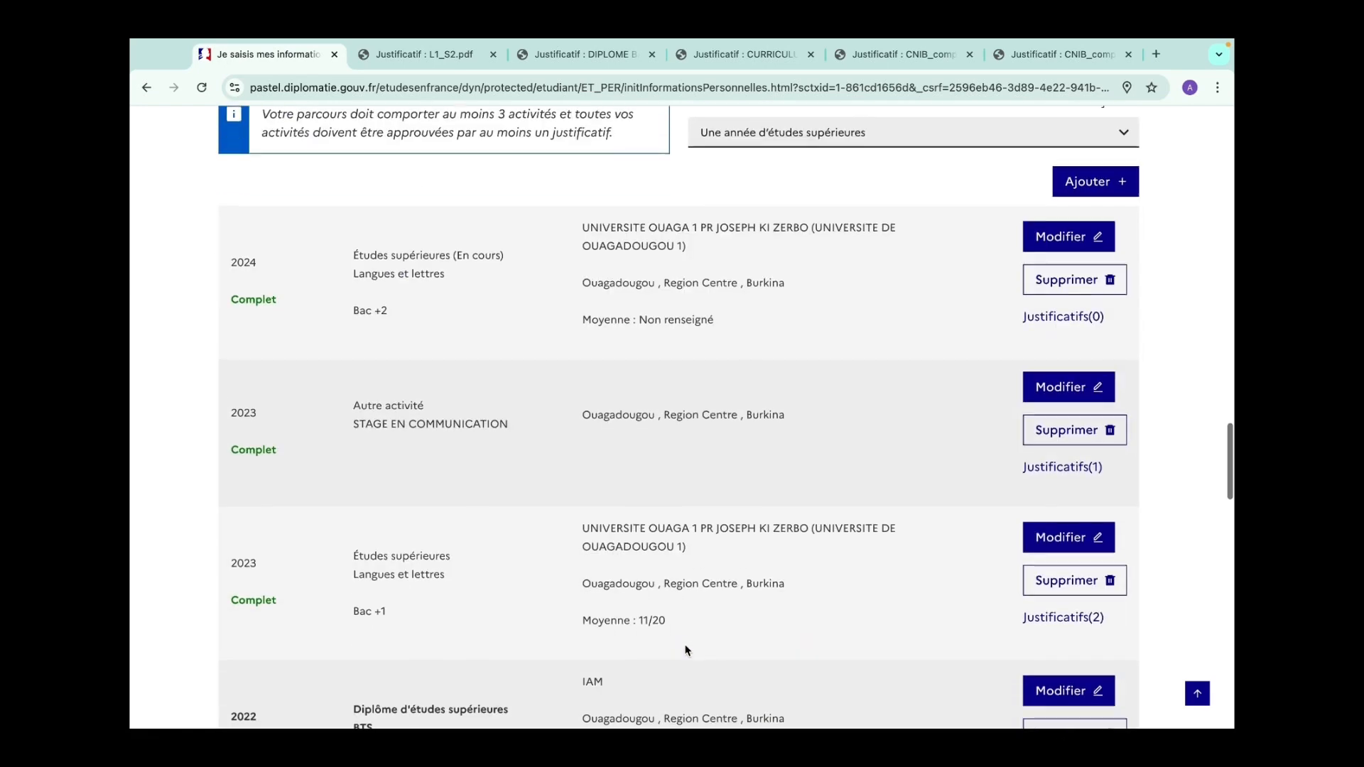
scroll(685, 645, down, 3)
scroll(686, 646, up, 5)
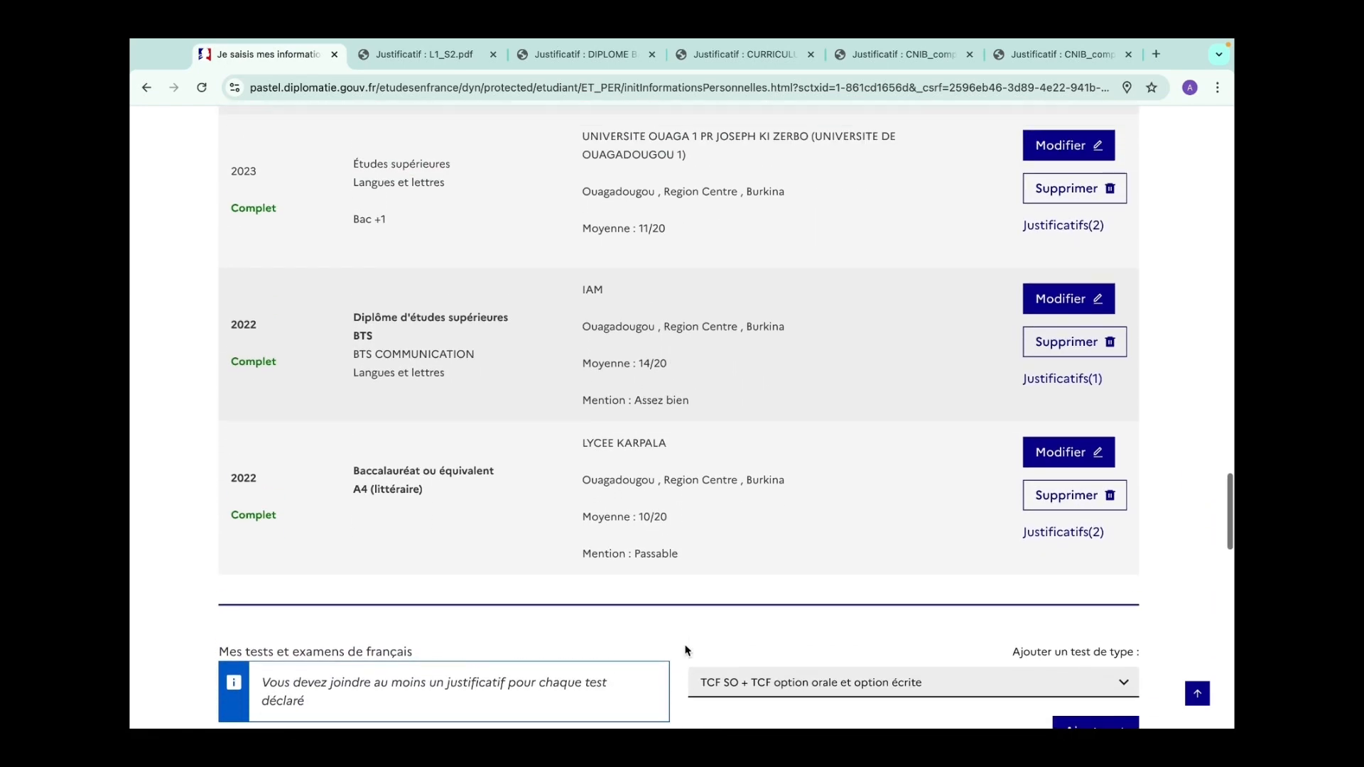
scroll(686, 648, up, 7)
scroll(687, 649, down, 5)
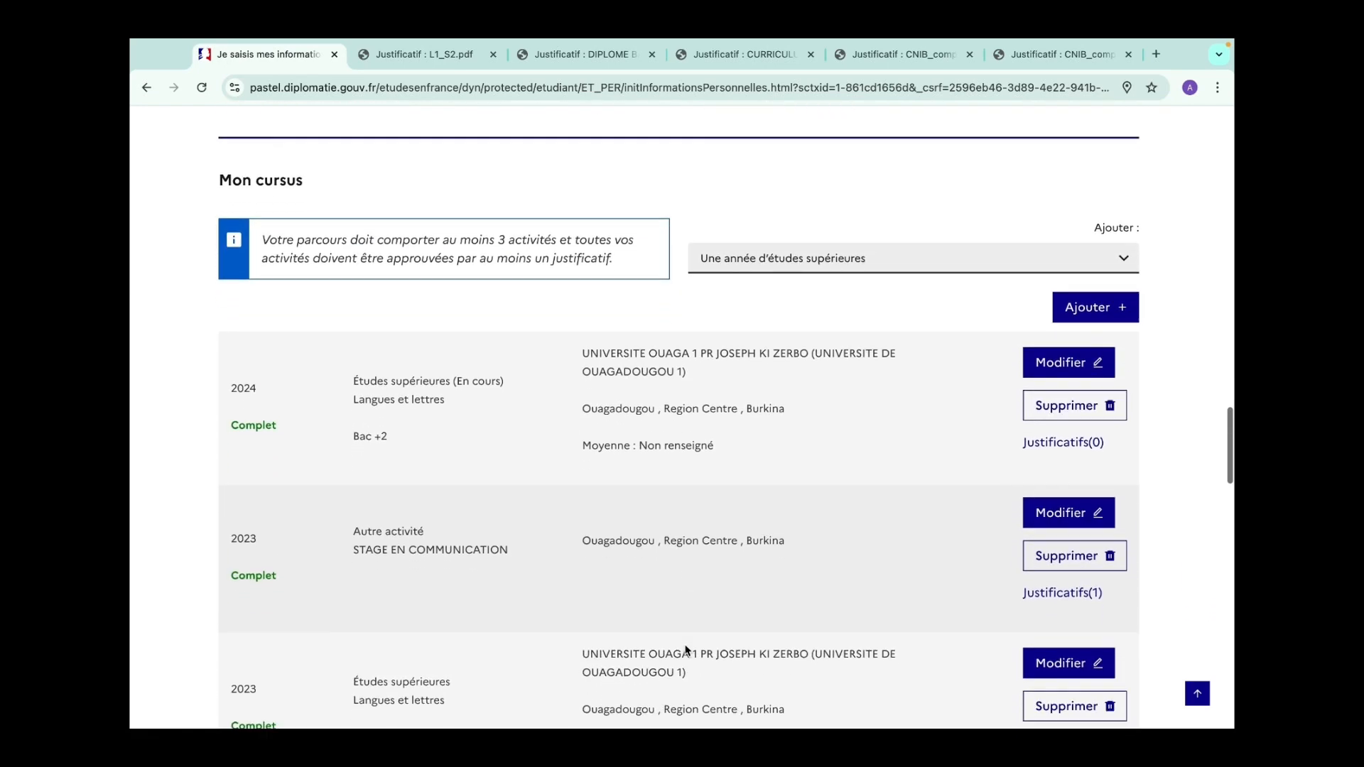
scroll(686, 650, down, 2)
scroll(687, 650, up, 2)
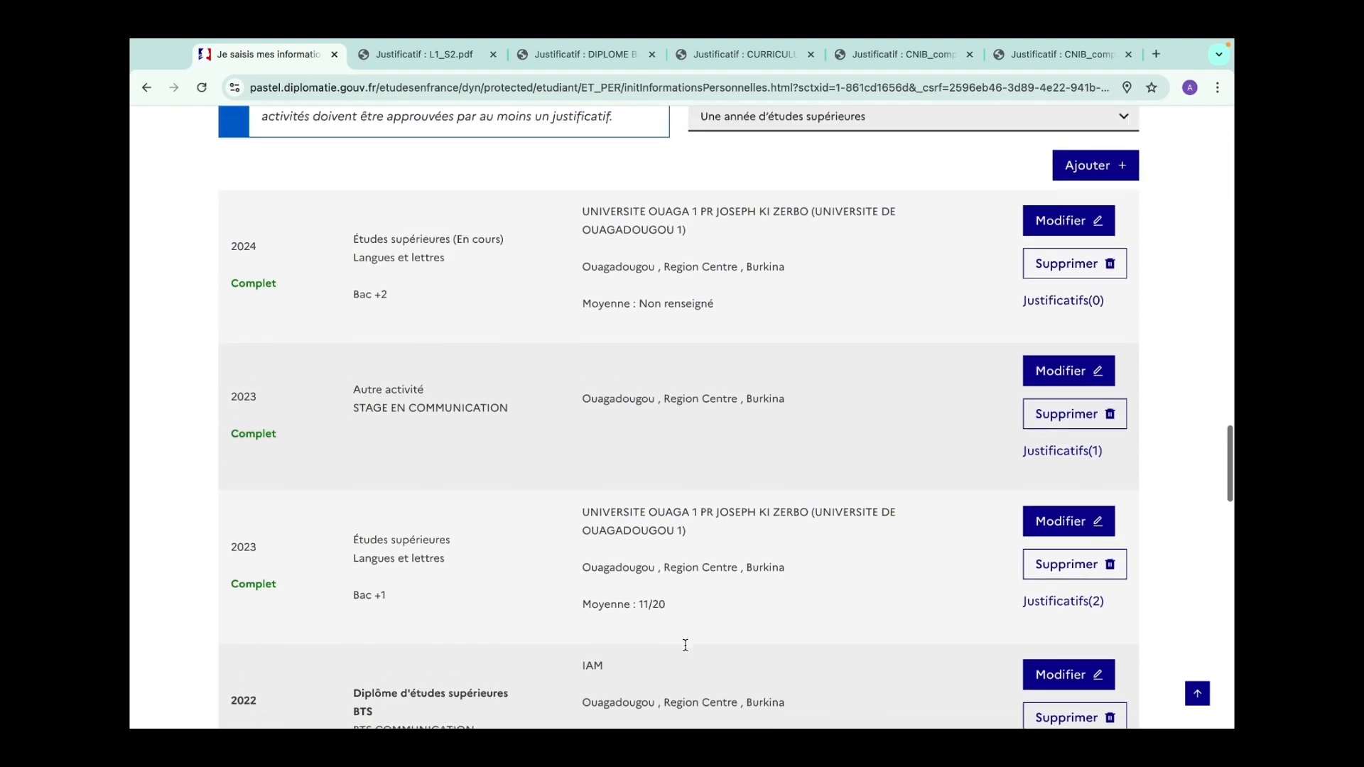
scroll(686, 649, down, 1)
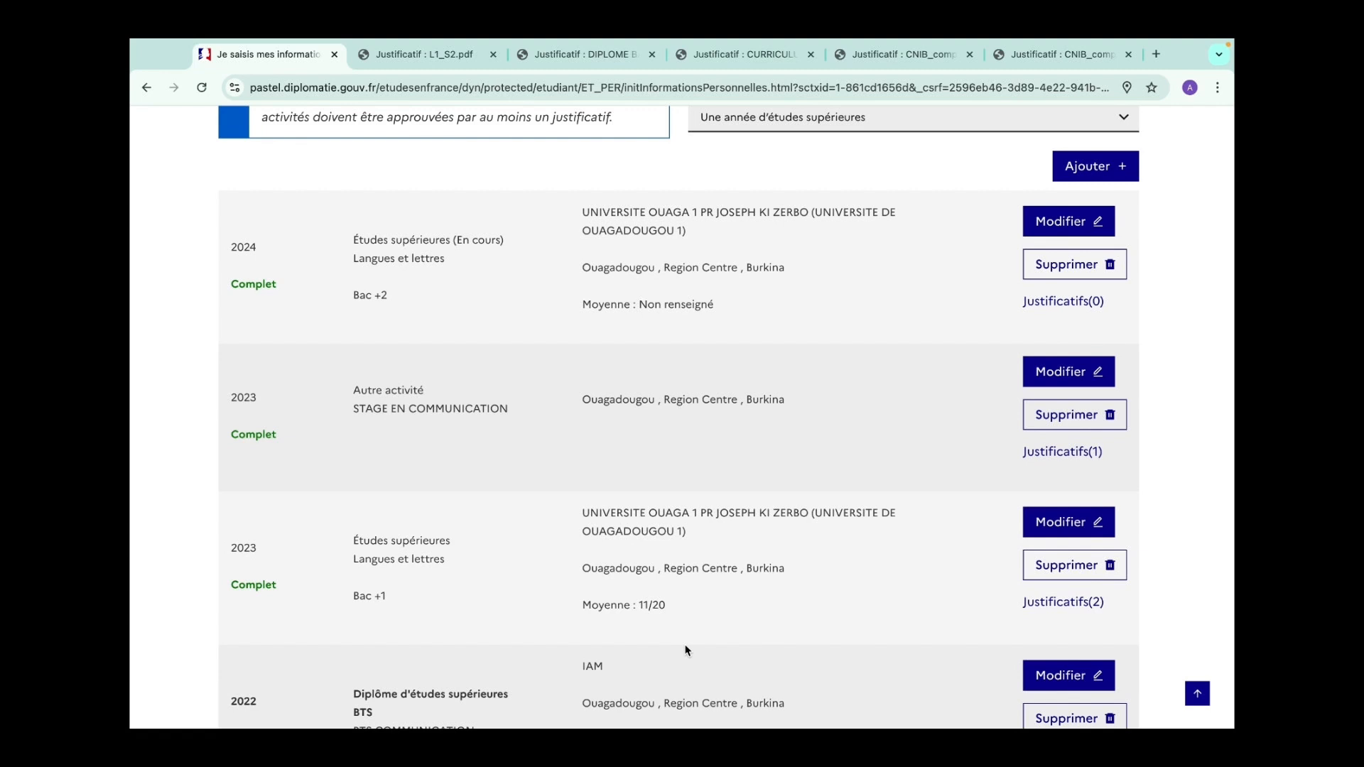
scroll(687, 650, down, 2)
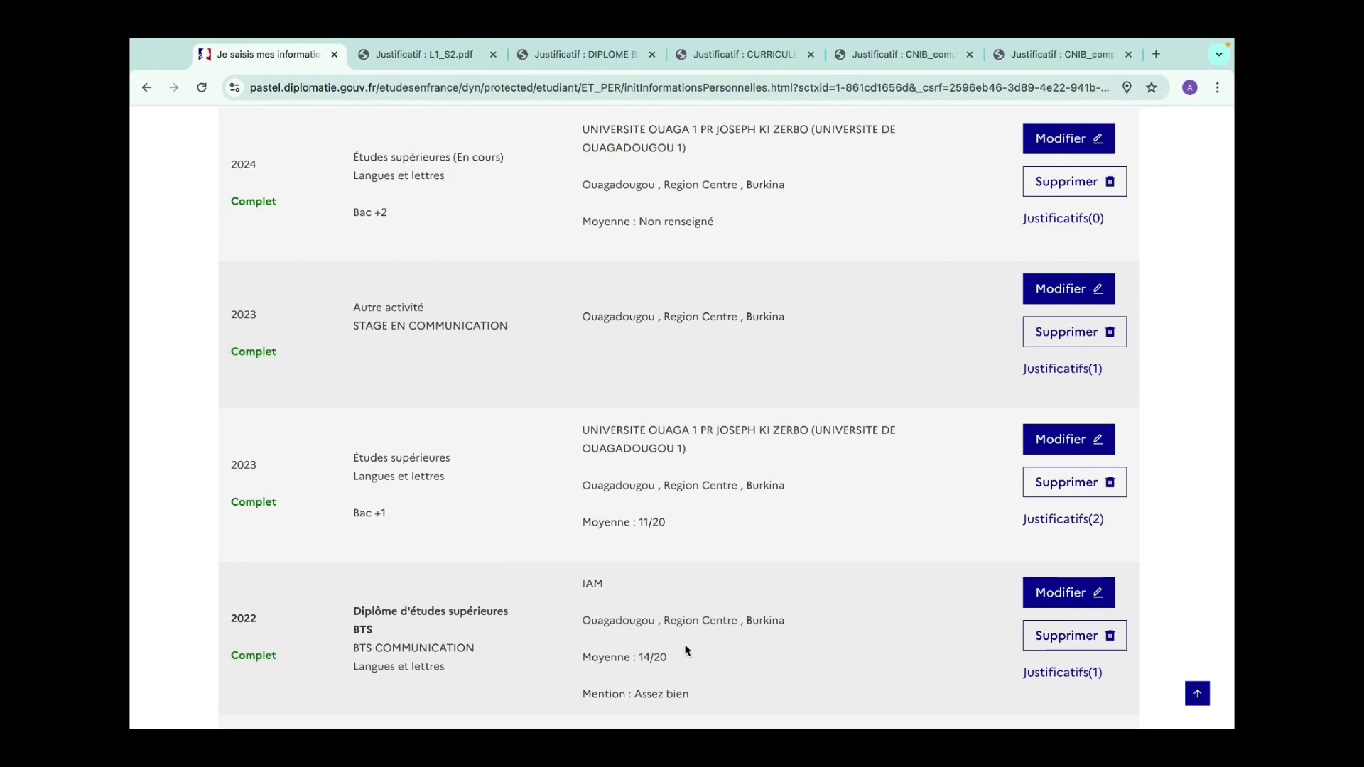
scroll(686, 650, down, 2)
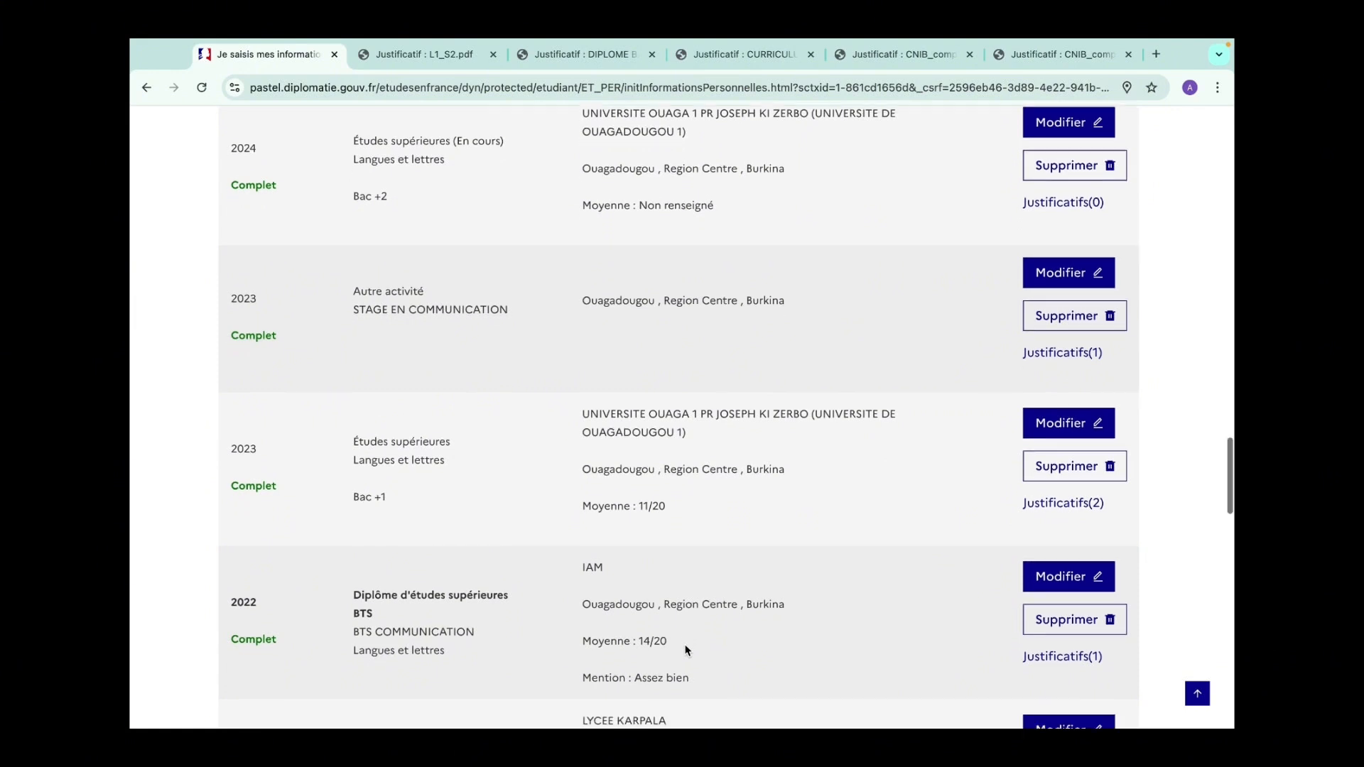
scroll(686, 650, down, 3)
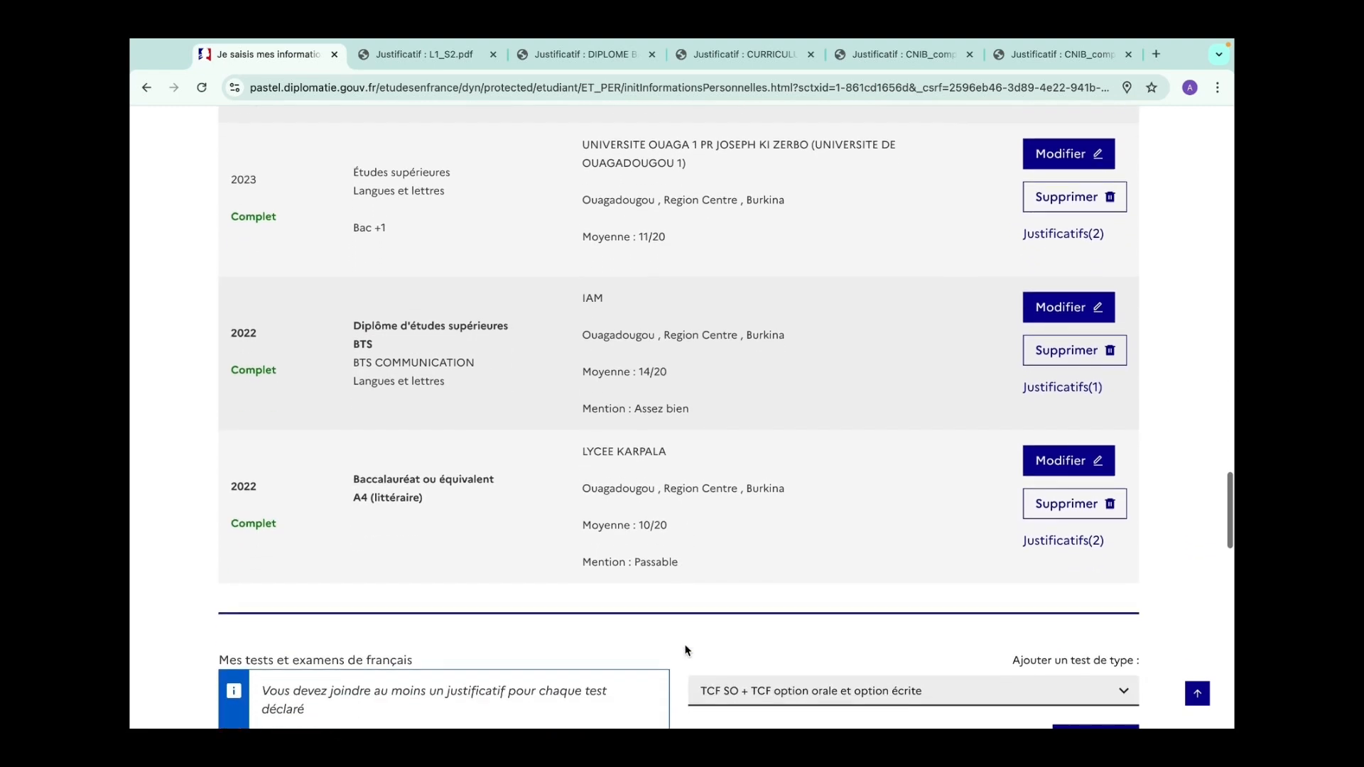
scroll(672, 503, down, 3)
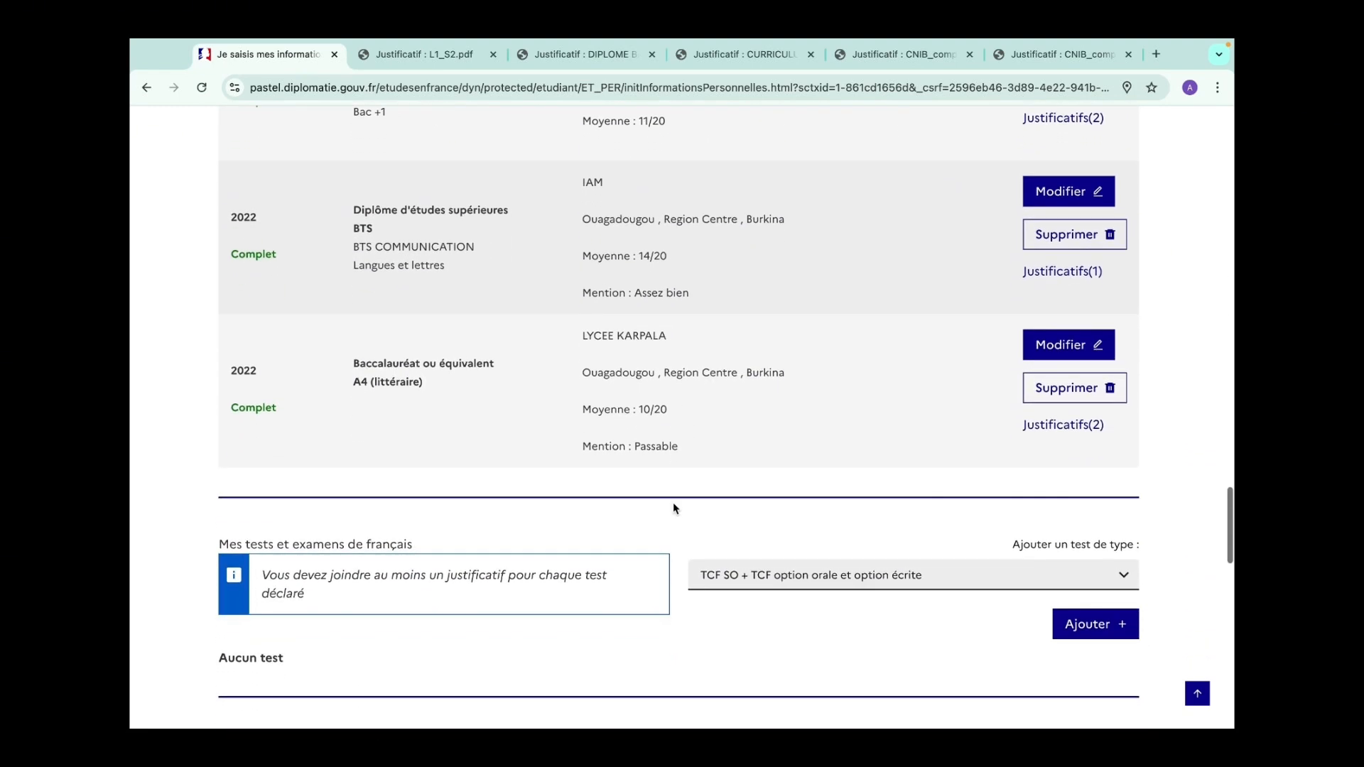
scroll(673, 506, up, 10)
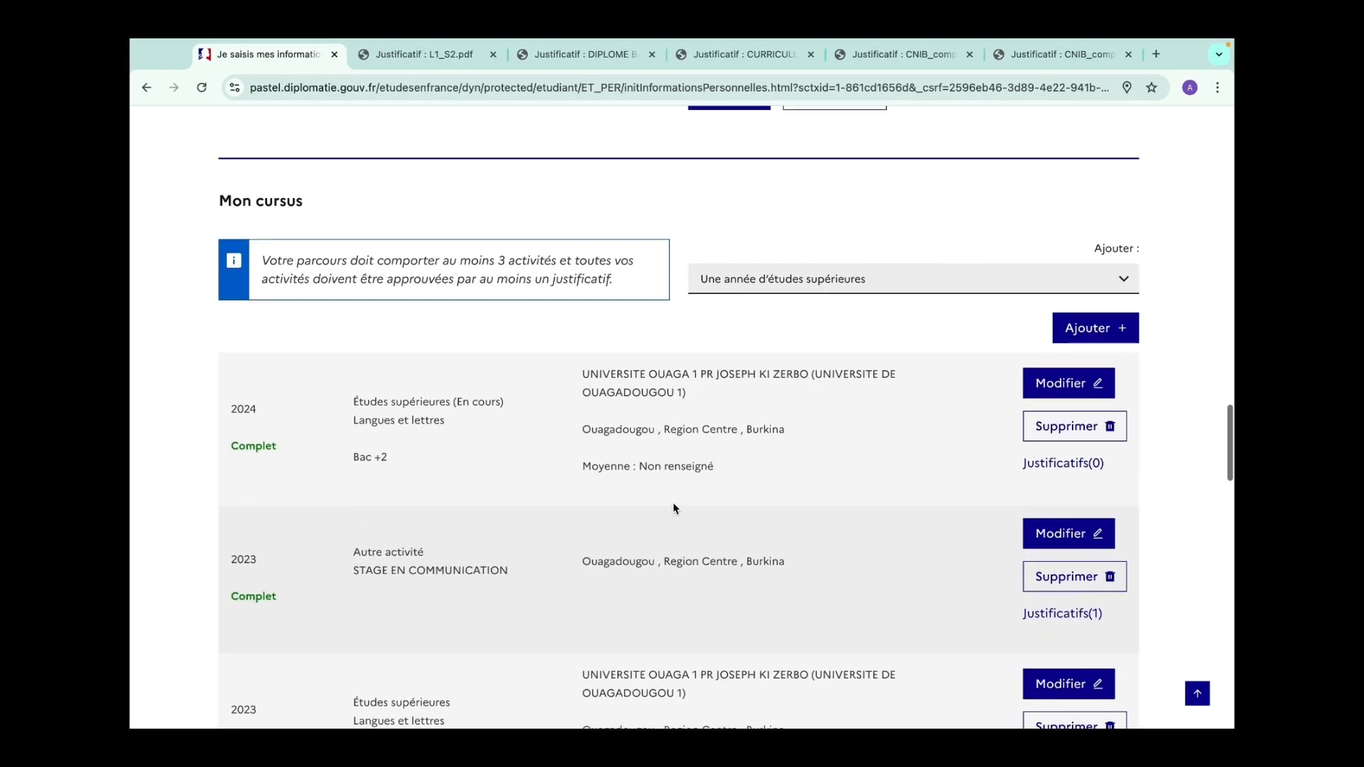
Step: Look at the test type choices in the Mes tests et examens de français section
scroll(673, 506, down, 10)
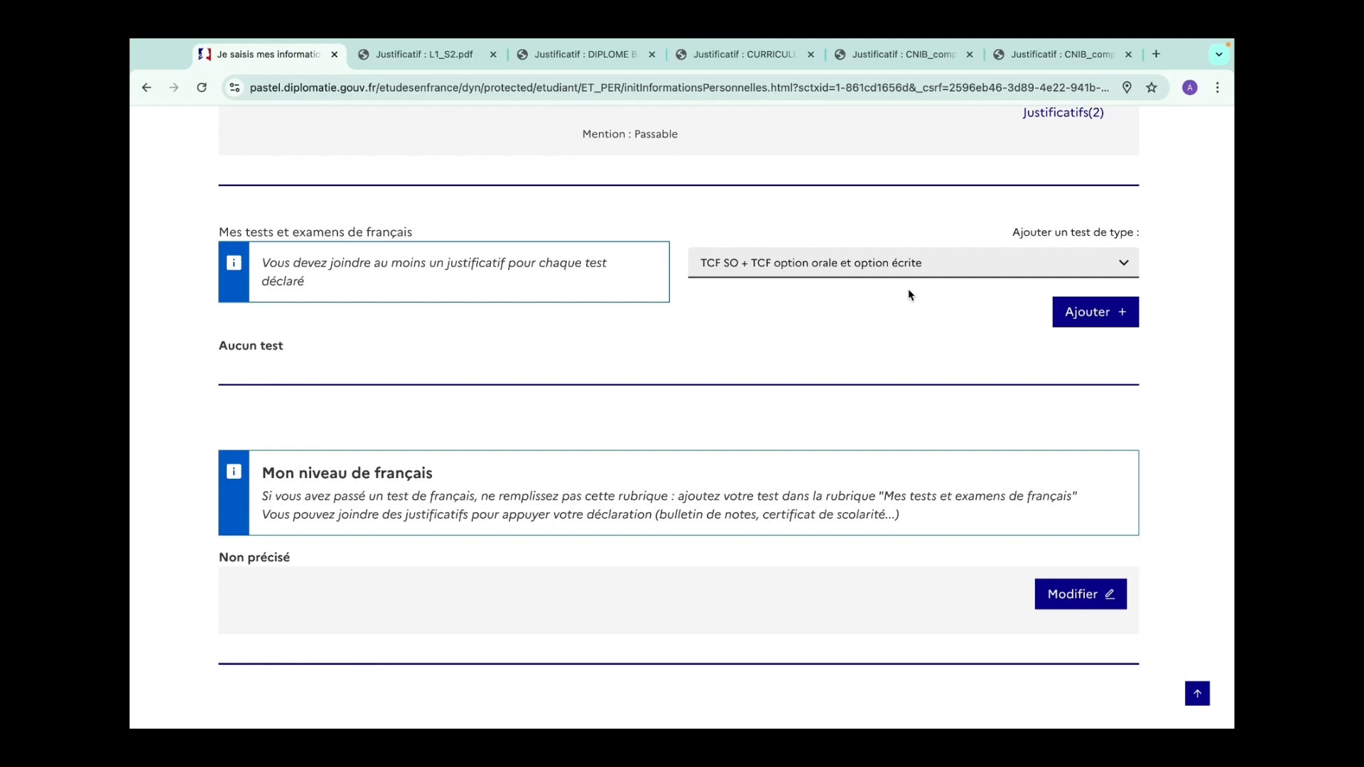
click(985, 270)
click(991, 272)
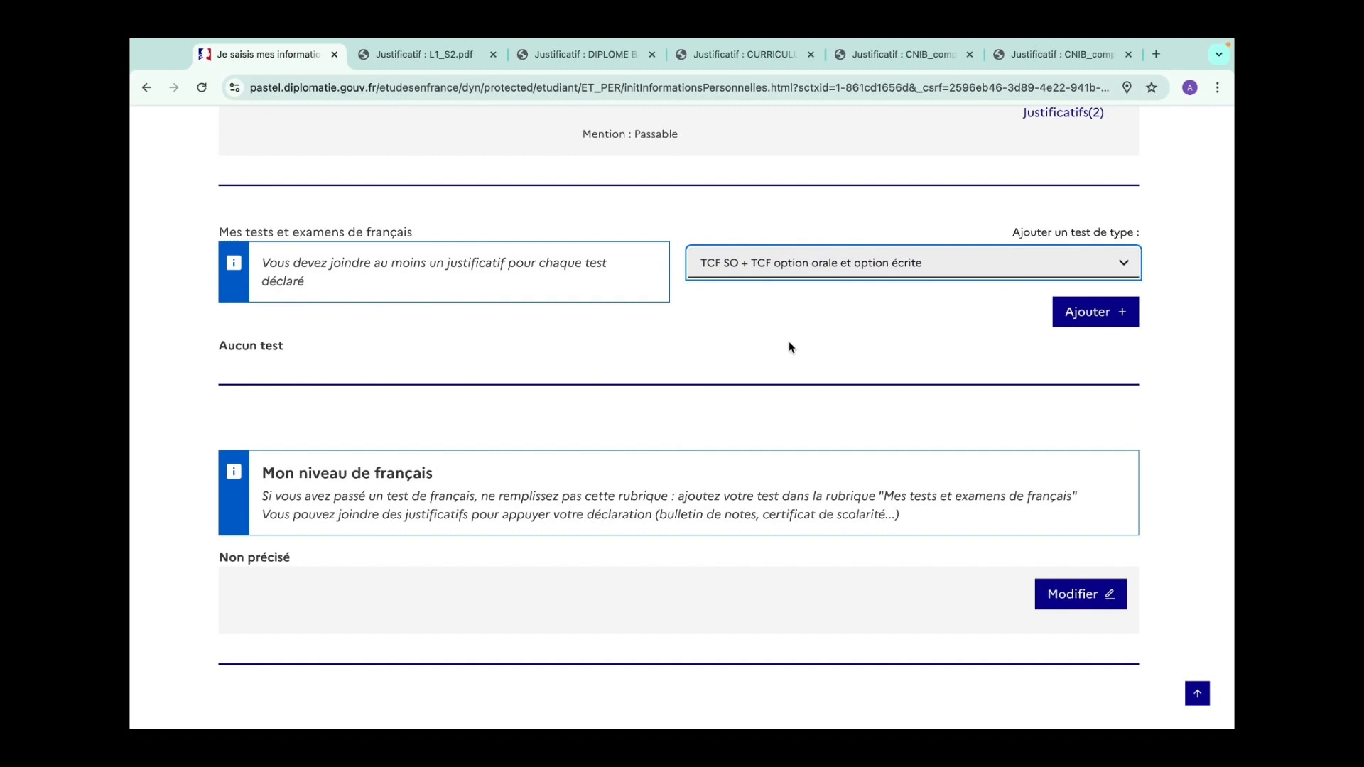
Step: In Mon niveau de français, set both the schooling in French and French studies answers to Langue maternelle, and save
scroll(788, 341, down, 1)
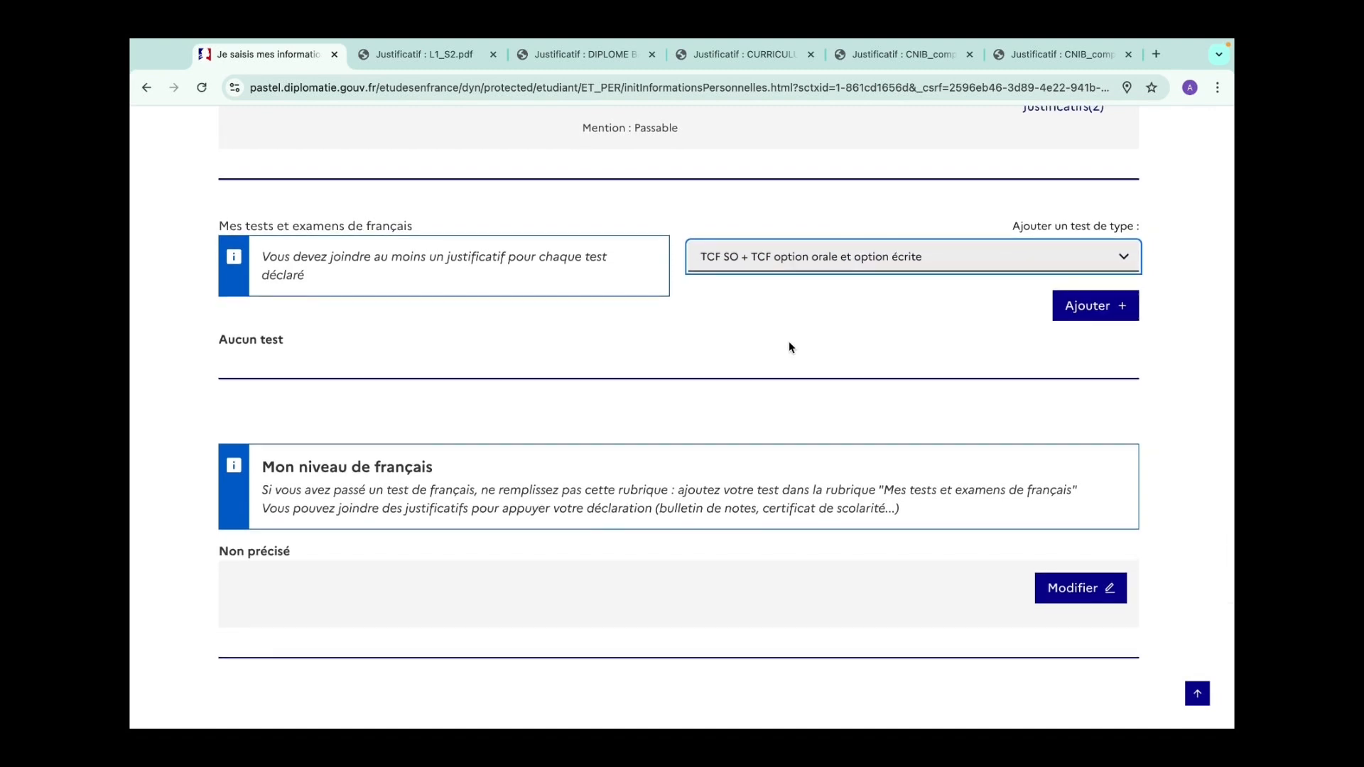
scroll(287, 334, down, 3)
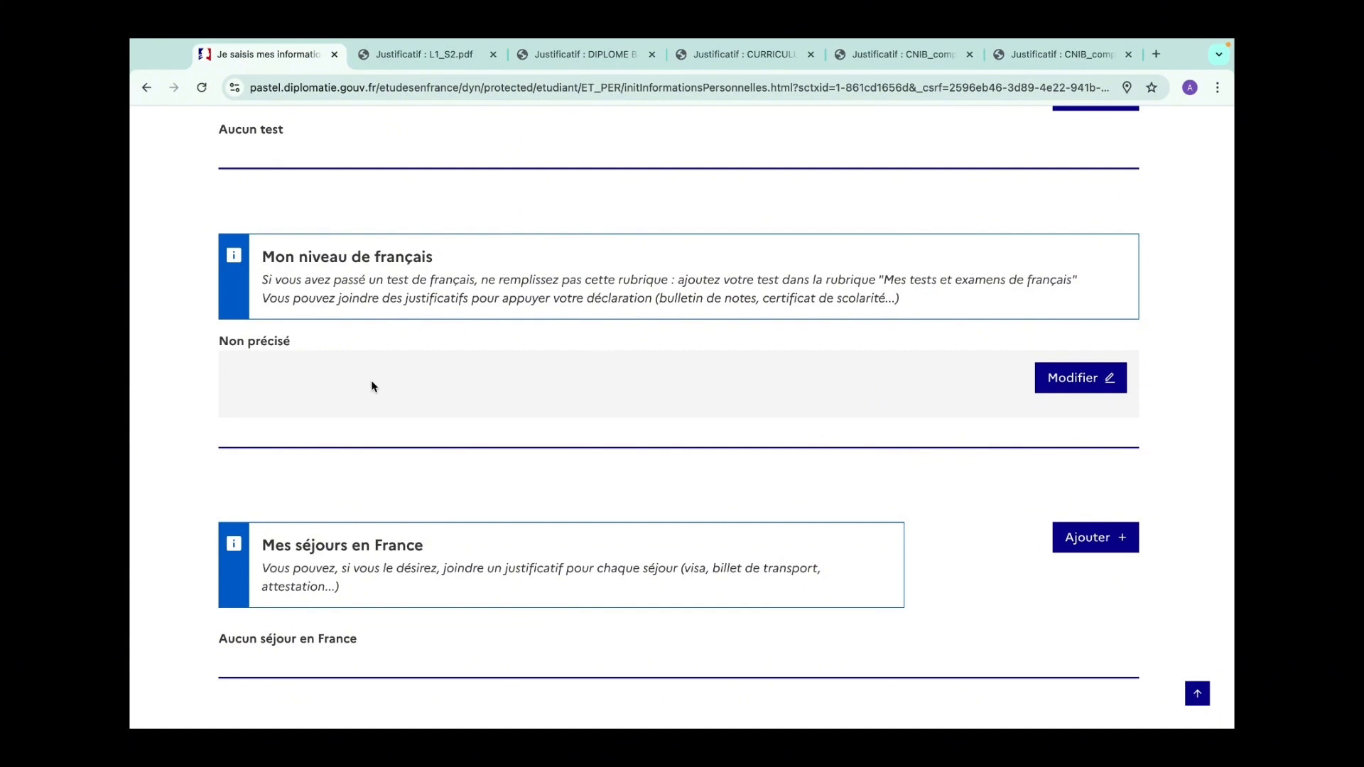
click(1072, 383)
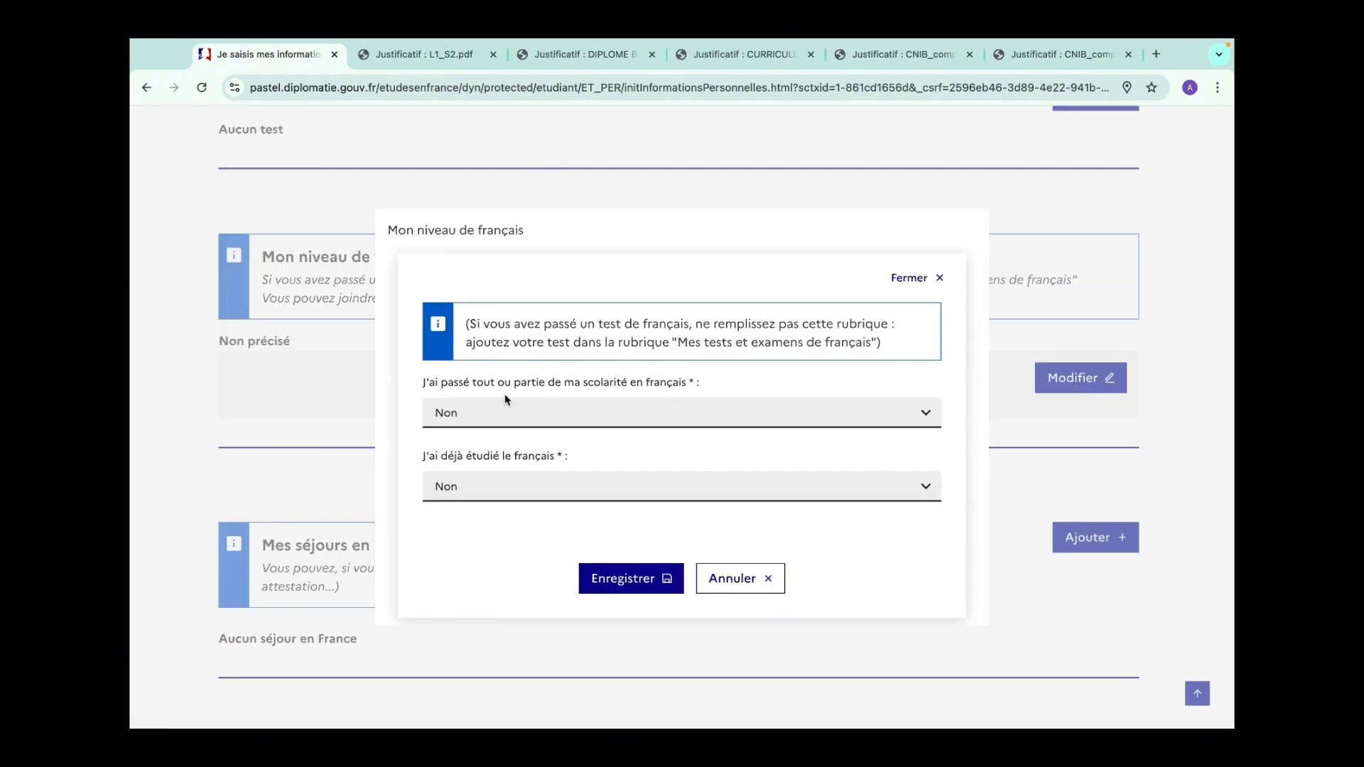
click(703, 415)
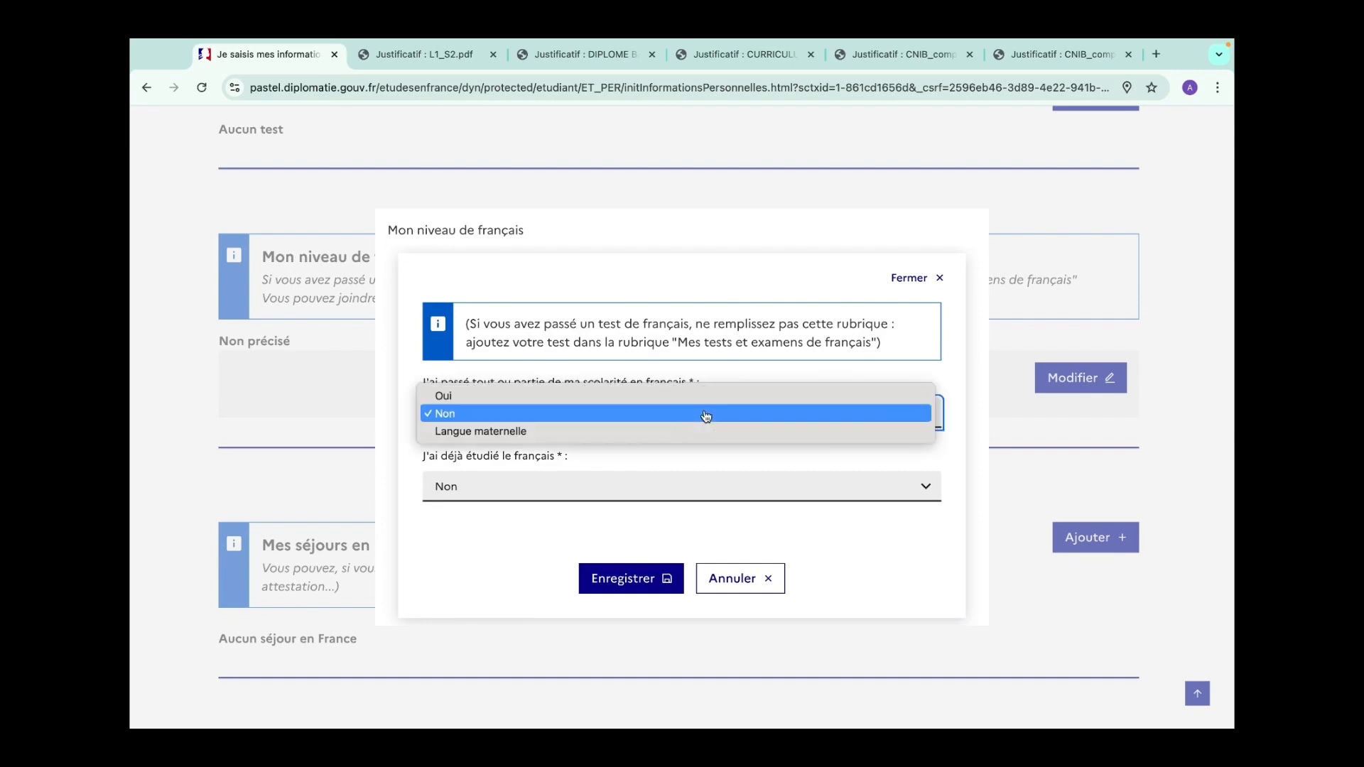
click(610, 432)
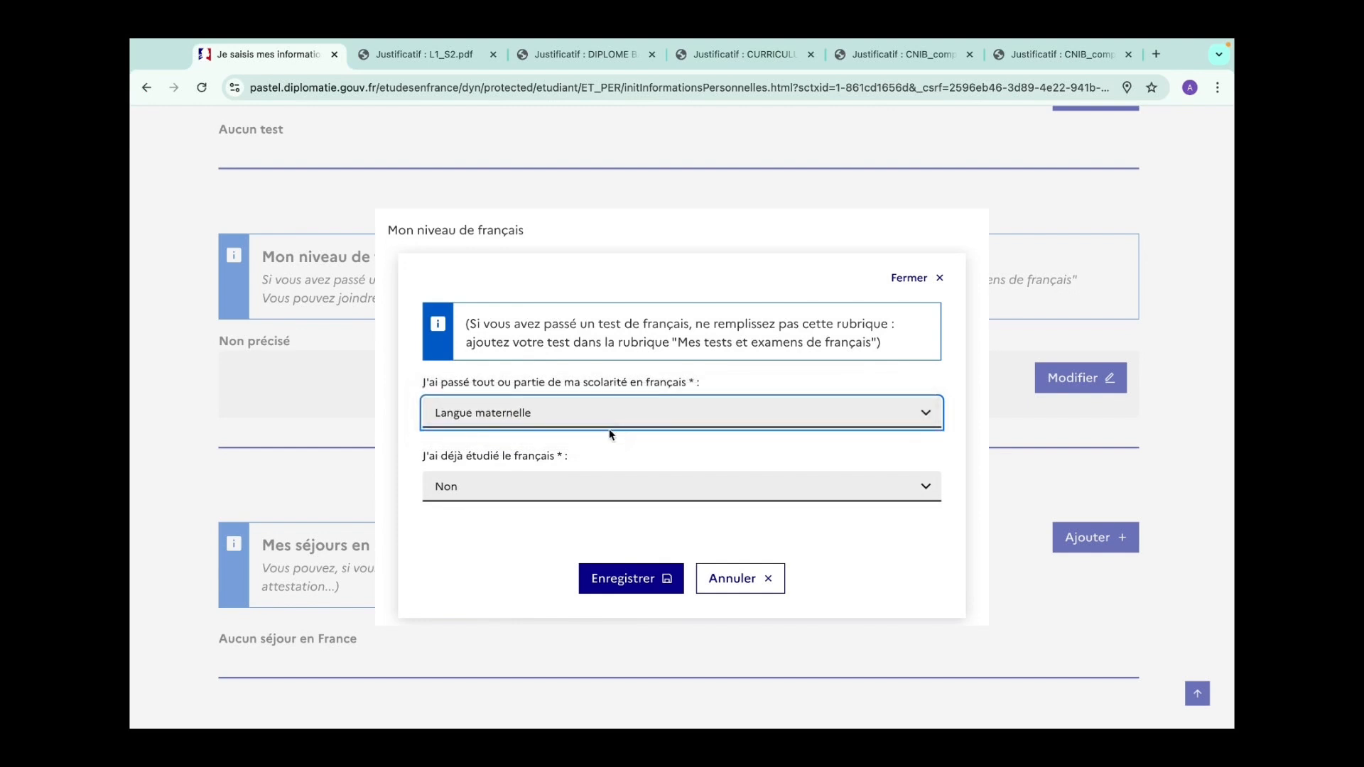
click(568, 490)
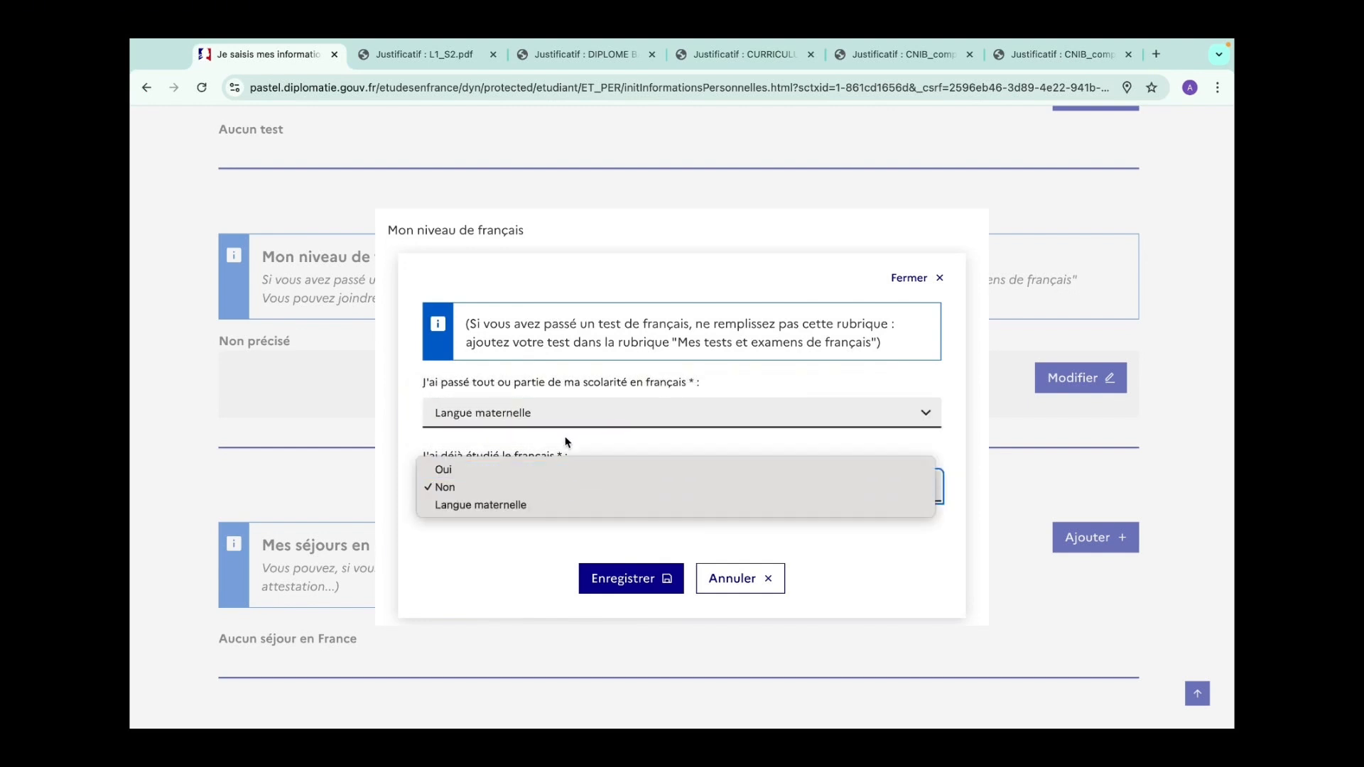
click(566, 452)
click(568, 488)
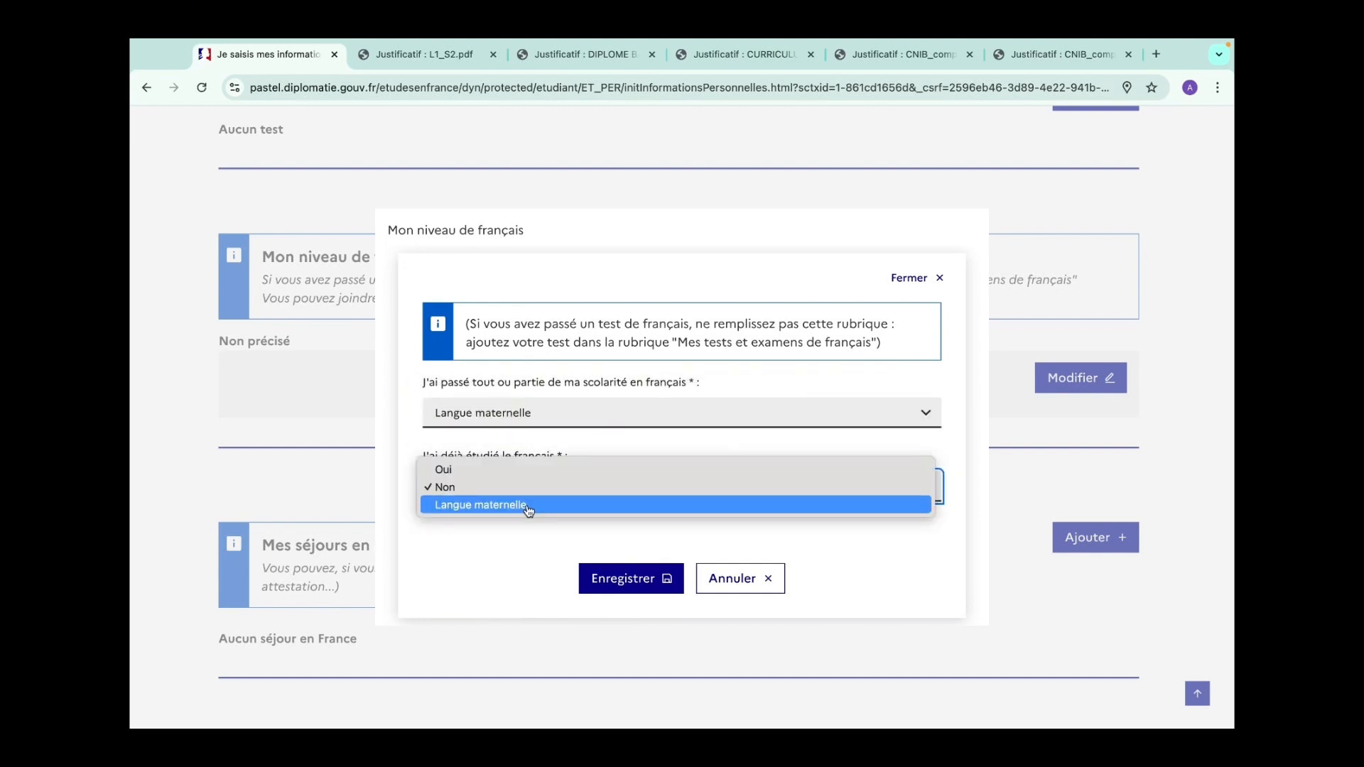
click(524, 506)
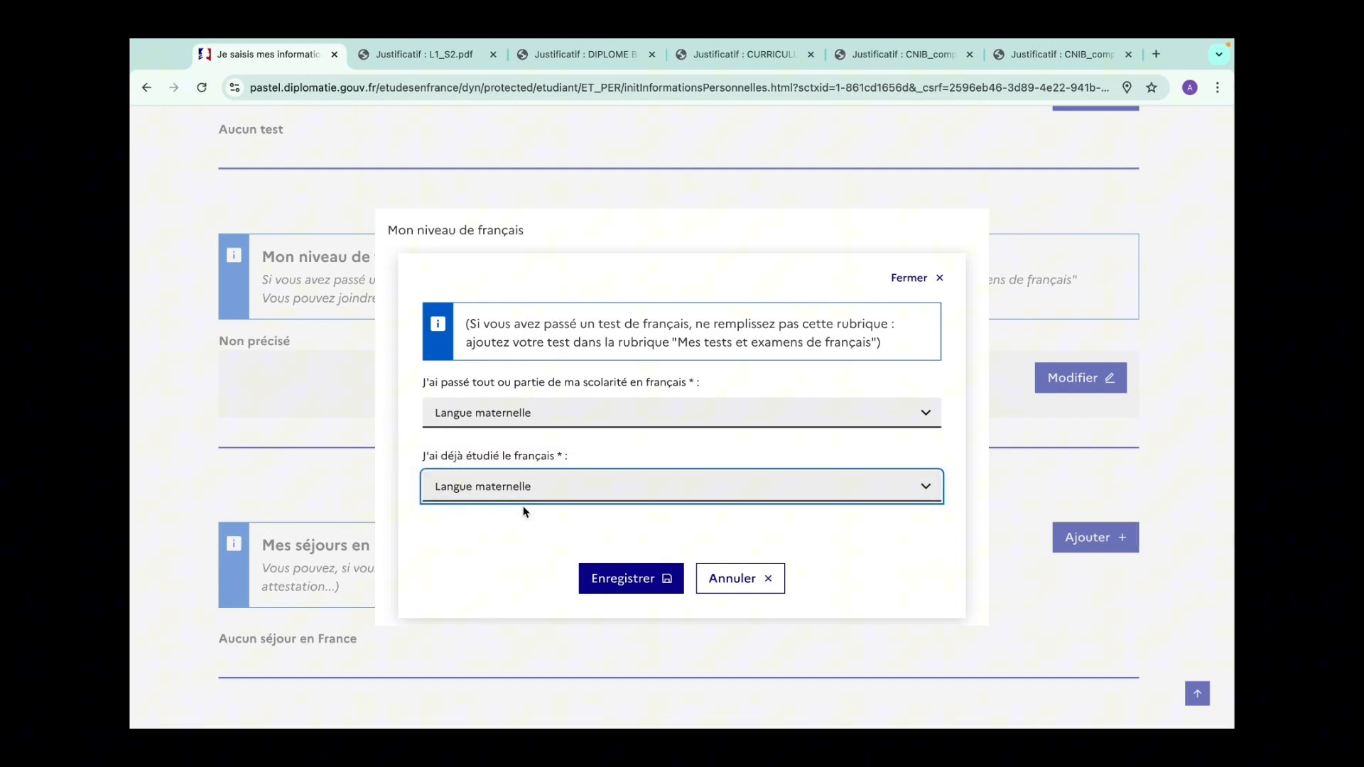
click(630, 583)
Step: In Mon niveau d'anglais (et autres langues), answer Oui to having studied English and Non to having taken an English exam
scroll(689, 471, down, 1)
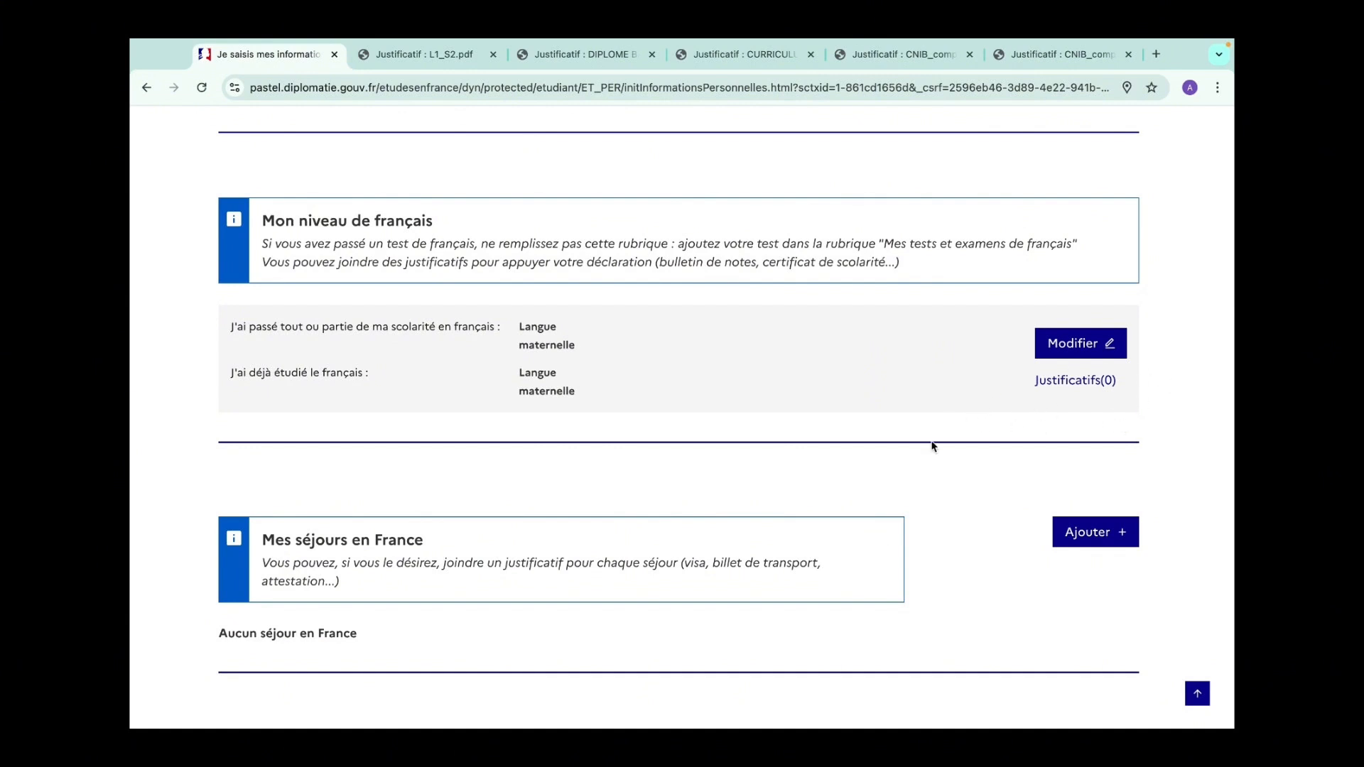
scroll(931, 442, down, 2)
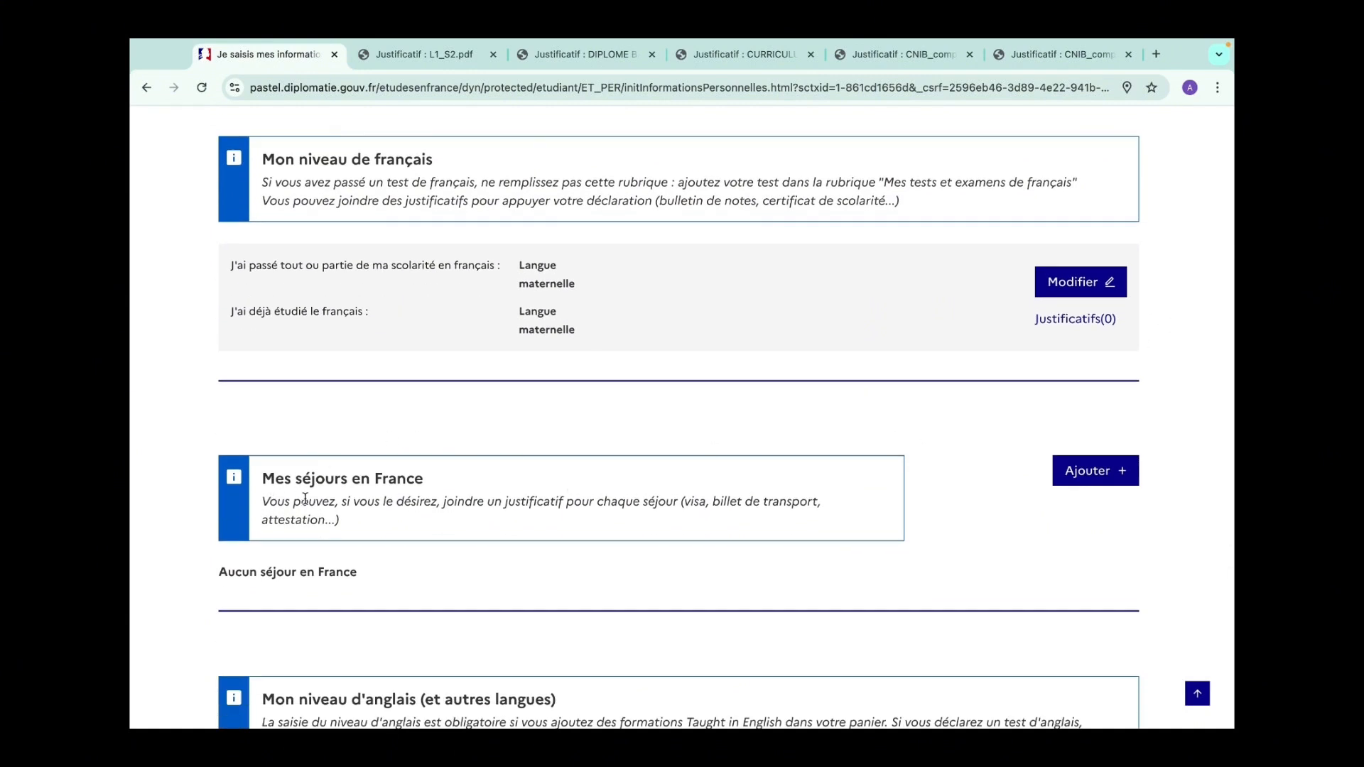
scroll(477, 495, down, 2)
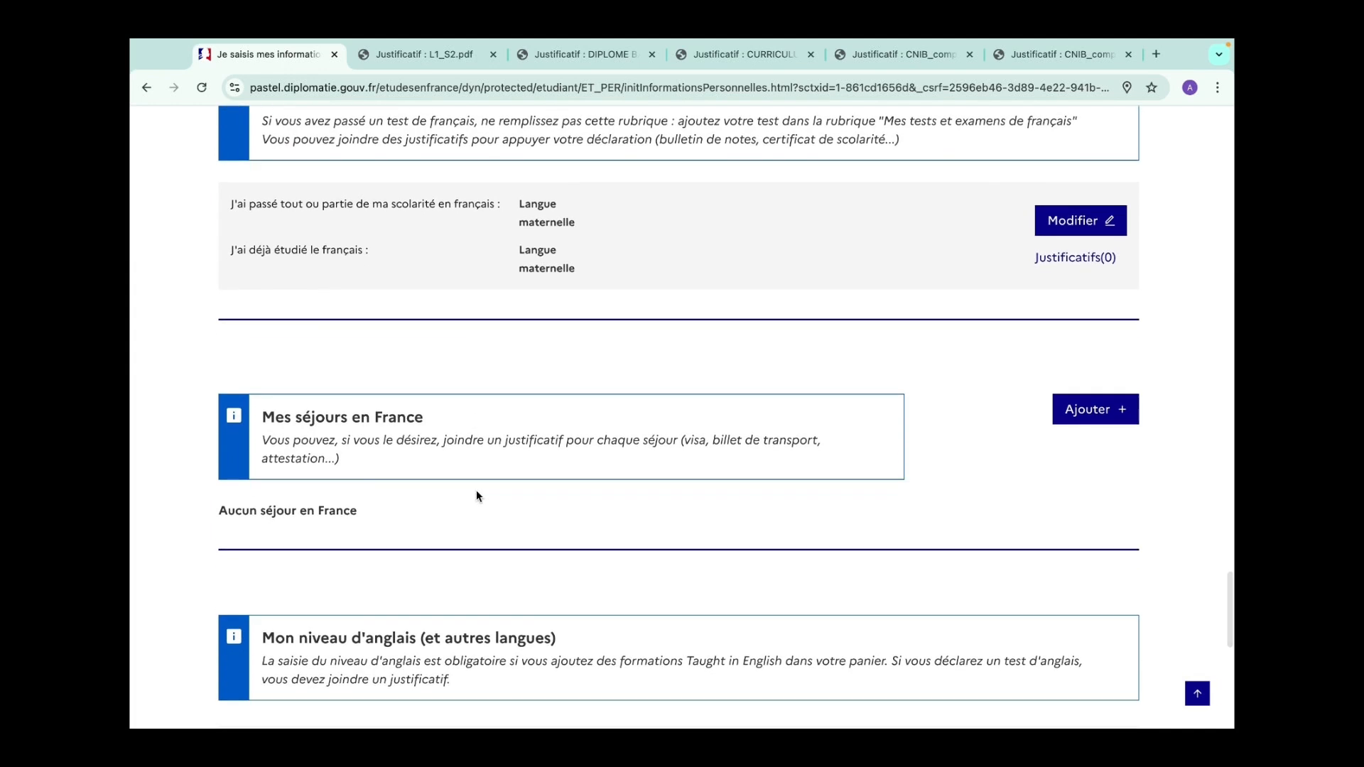
scroll(476, 495, down, 1)
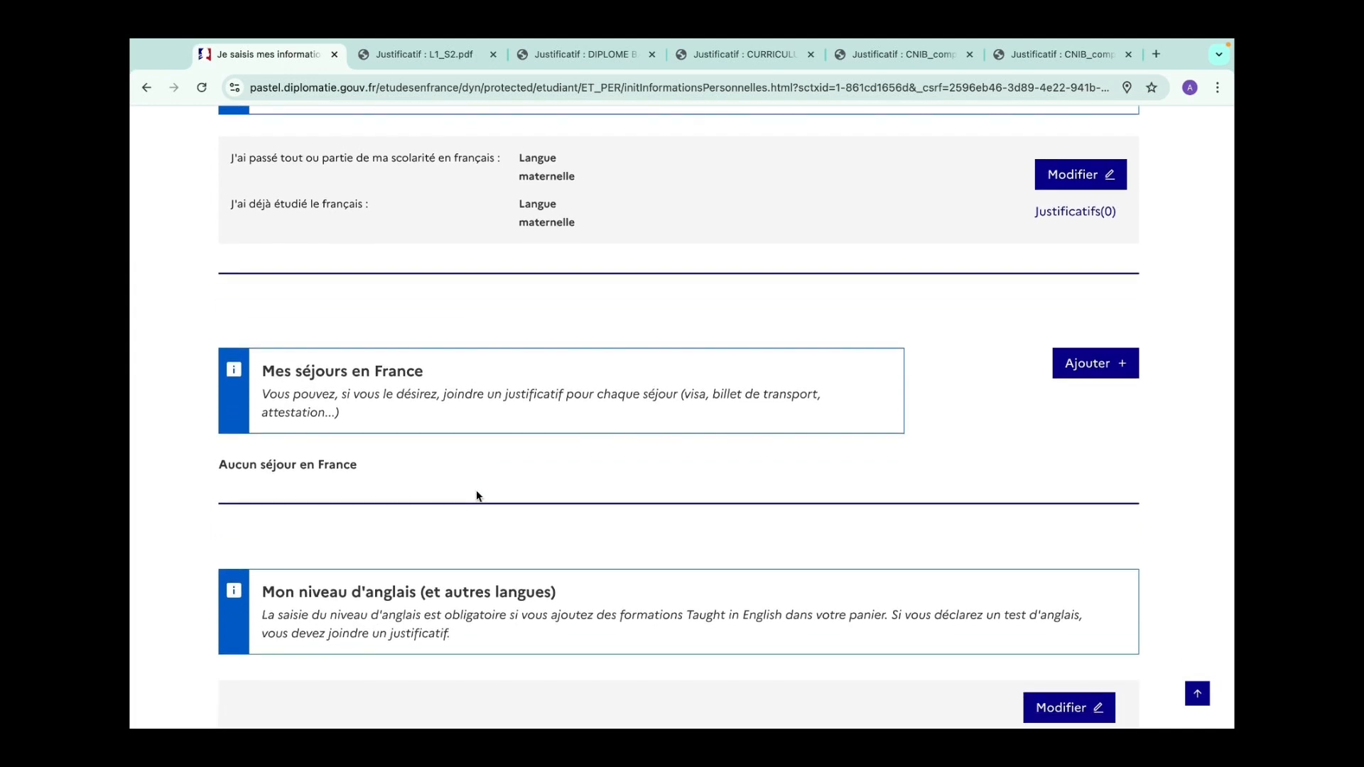
scroll(290, 478, down, 5)
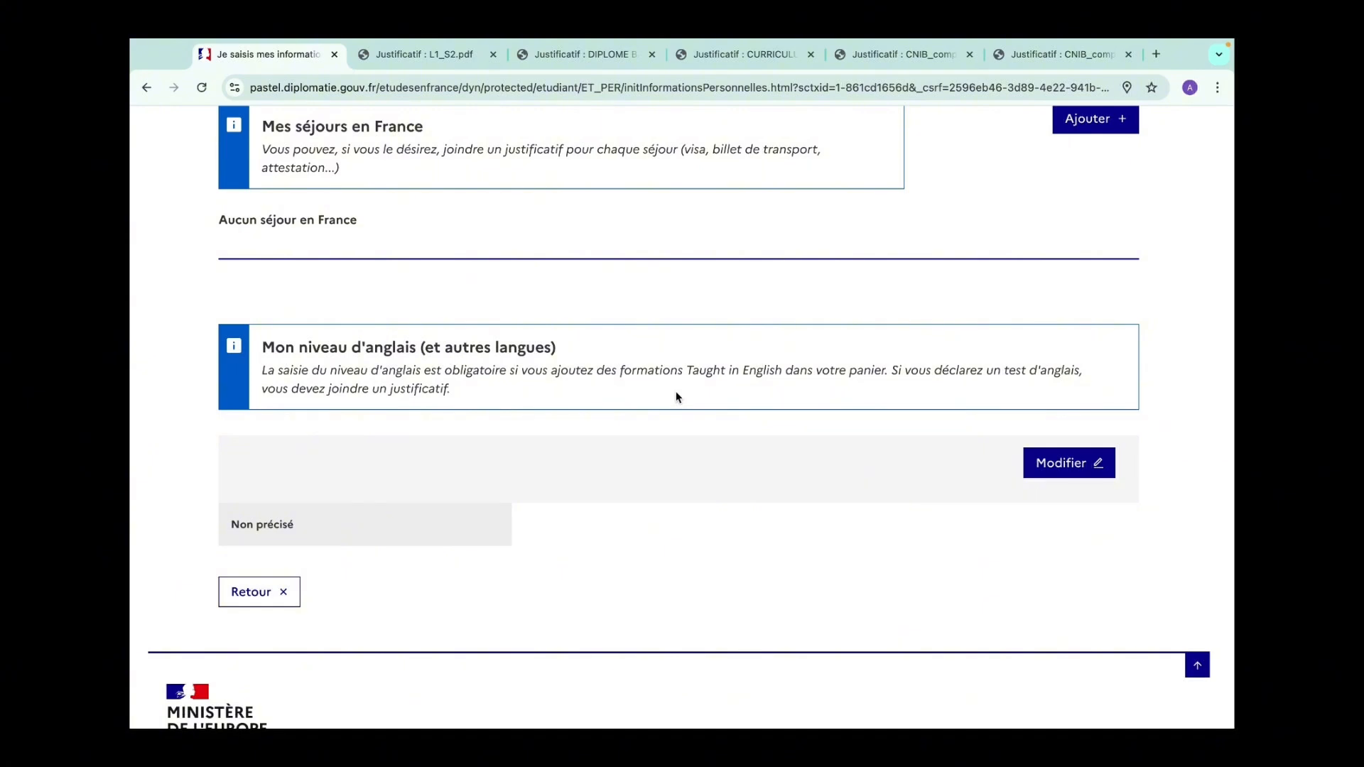
click(1038, 466)
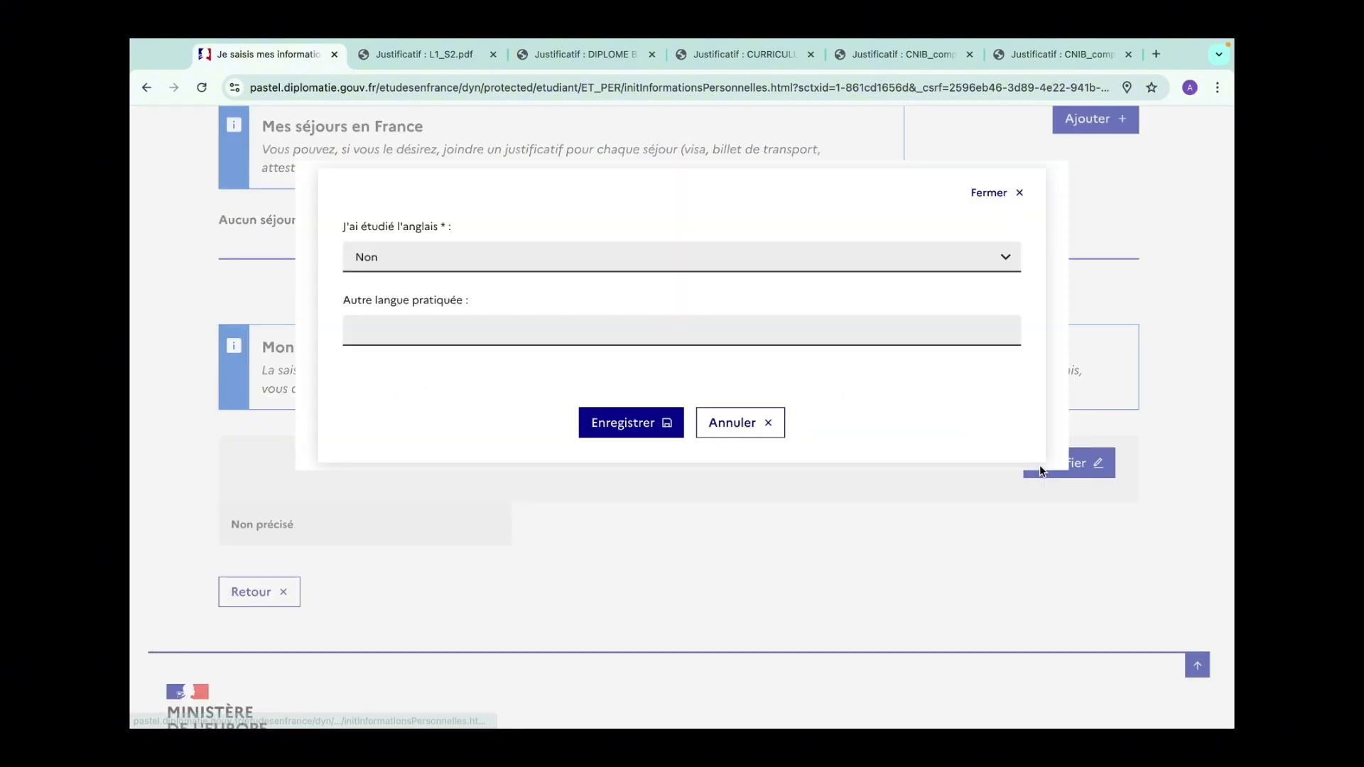
click(527, 263)
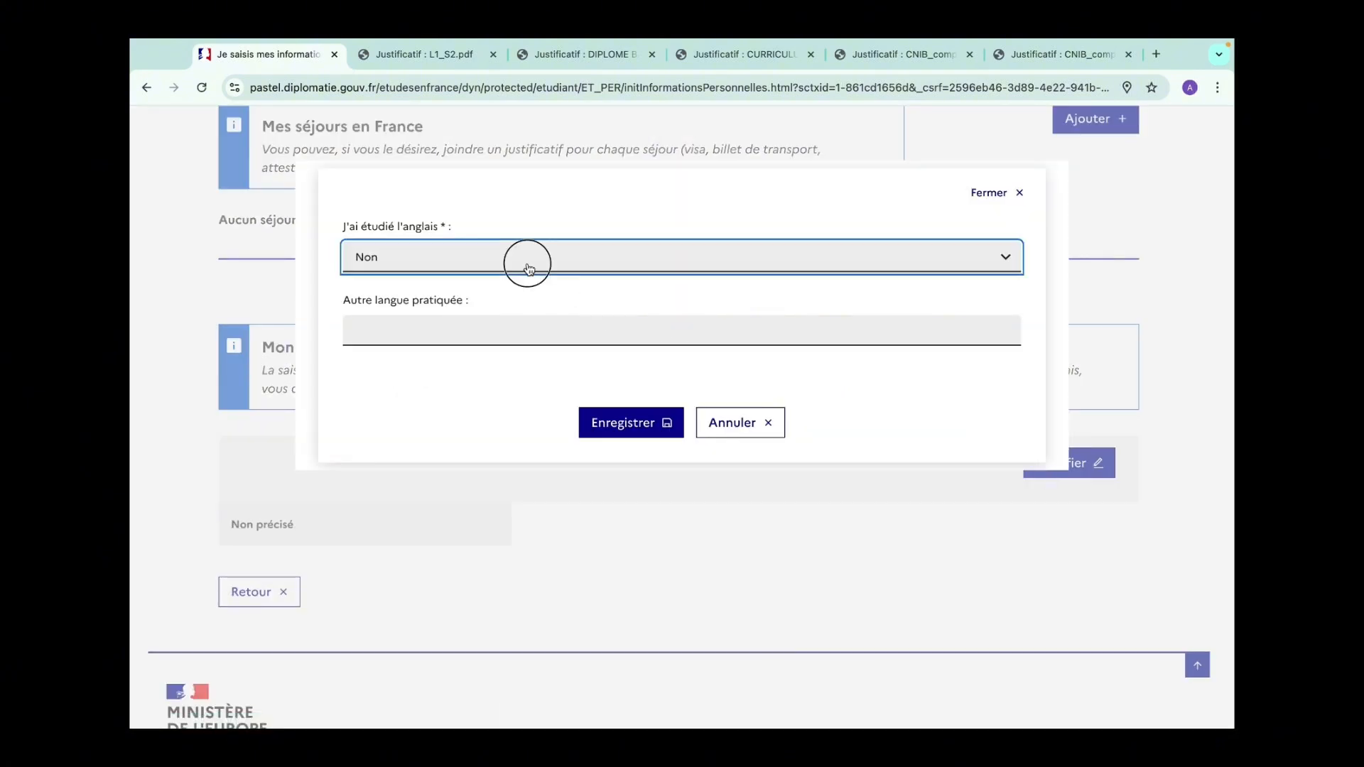
click(424, 243)
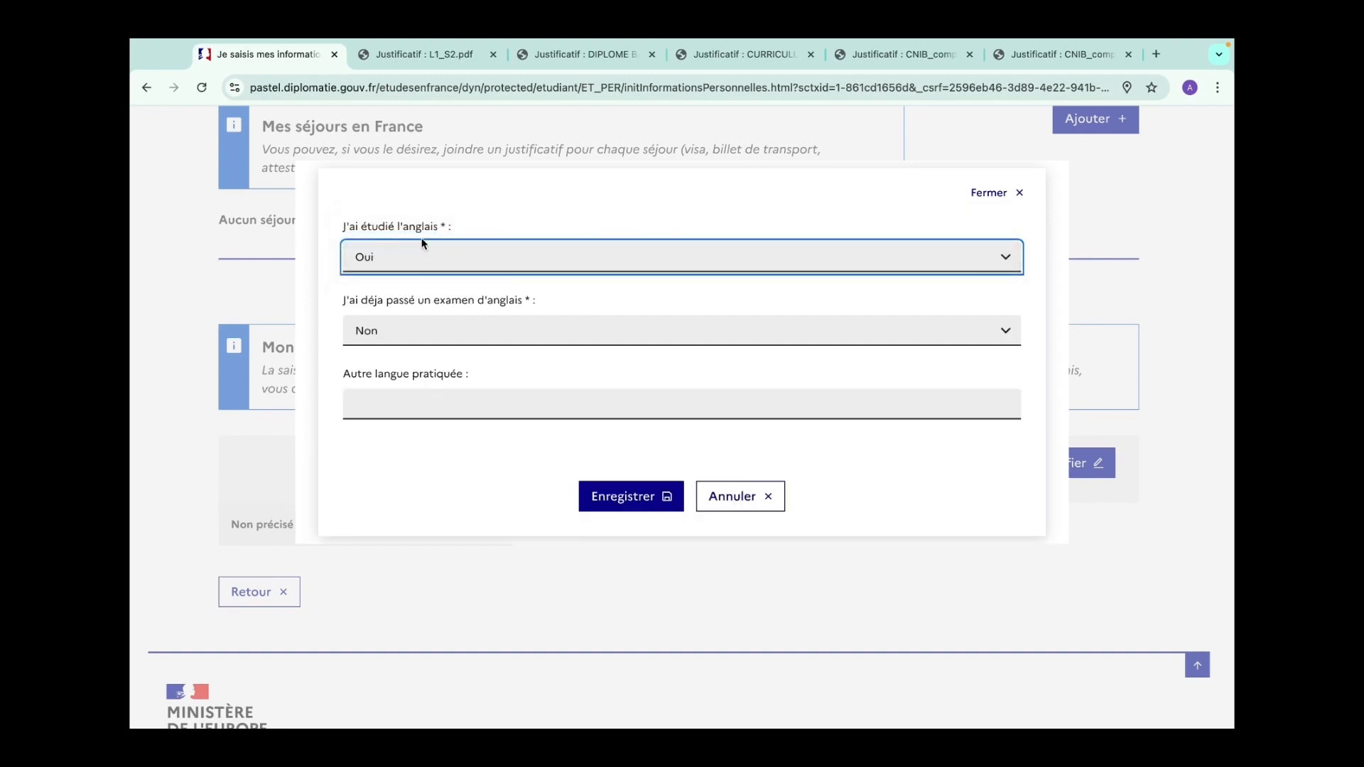
click(459, 342)
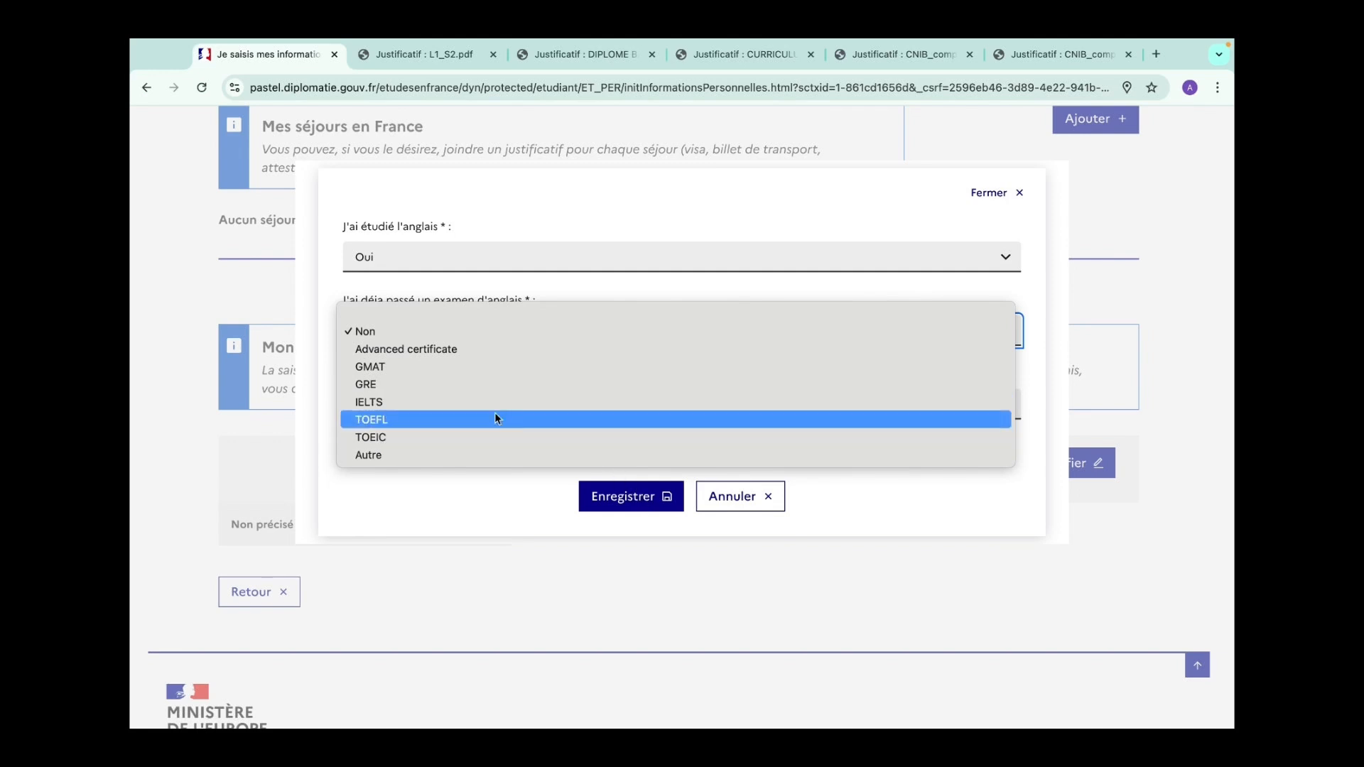
click(413, 335)
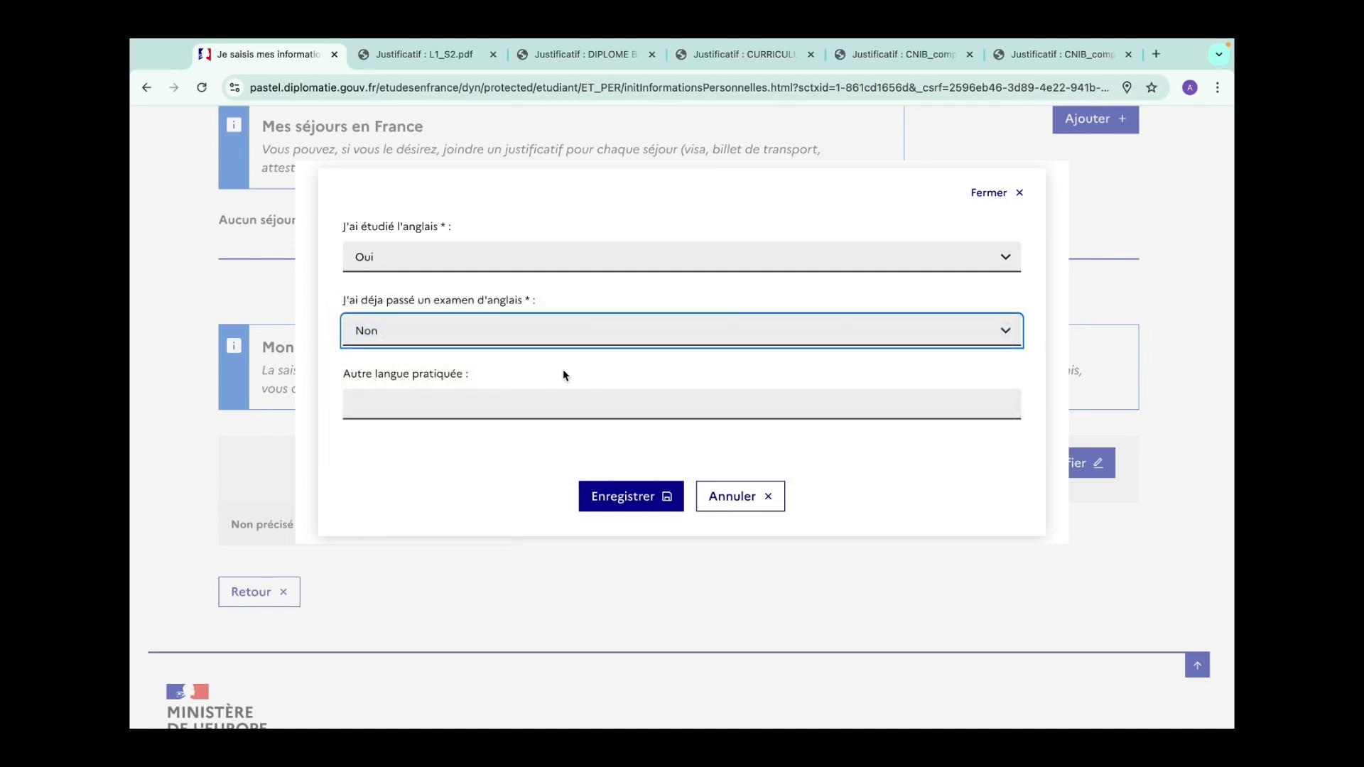
Step: Enter ALLEMAND as the other language practised and save the language entry
click(577, 413)
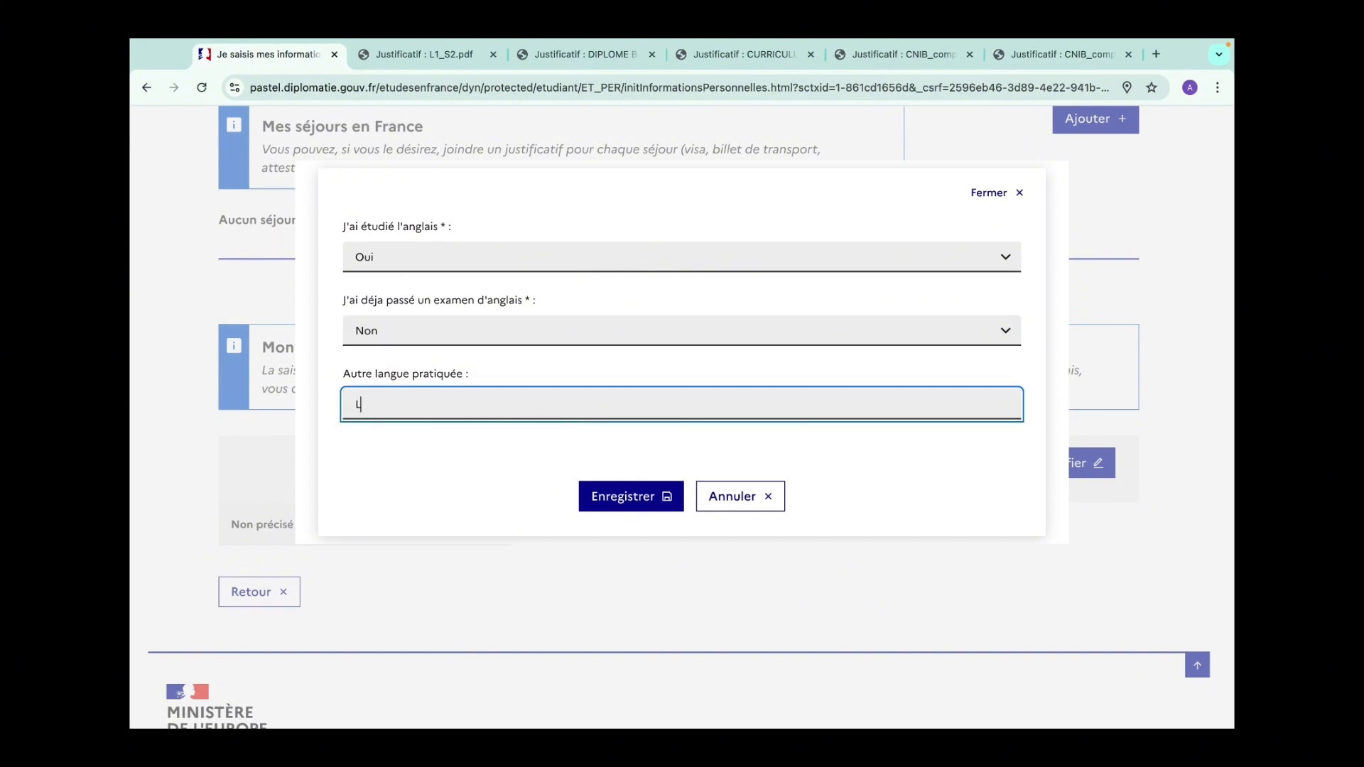
text(ALLEMEND)
key(BackSpace)
key(BackSpace)
key(BackSpace)
text(AND)
click(651, 498)
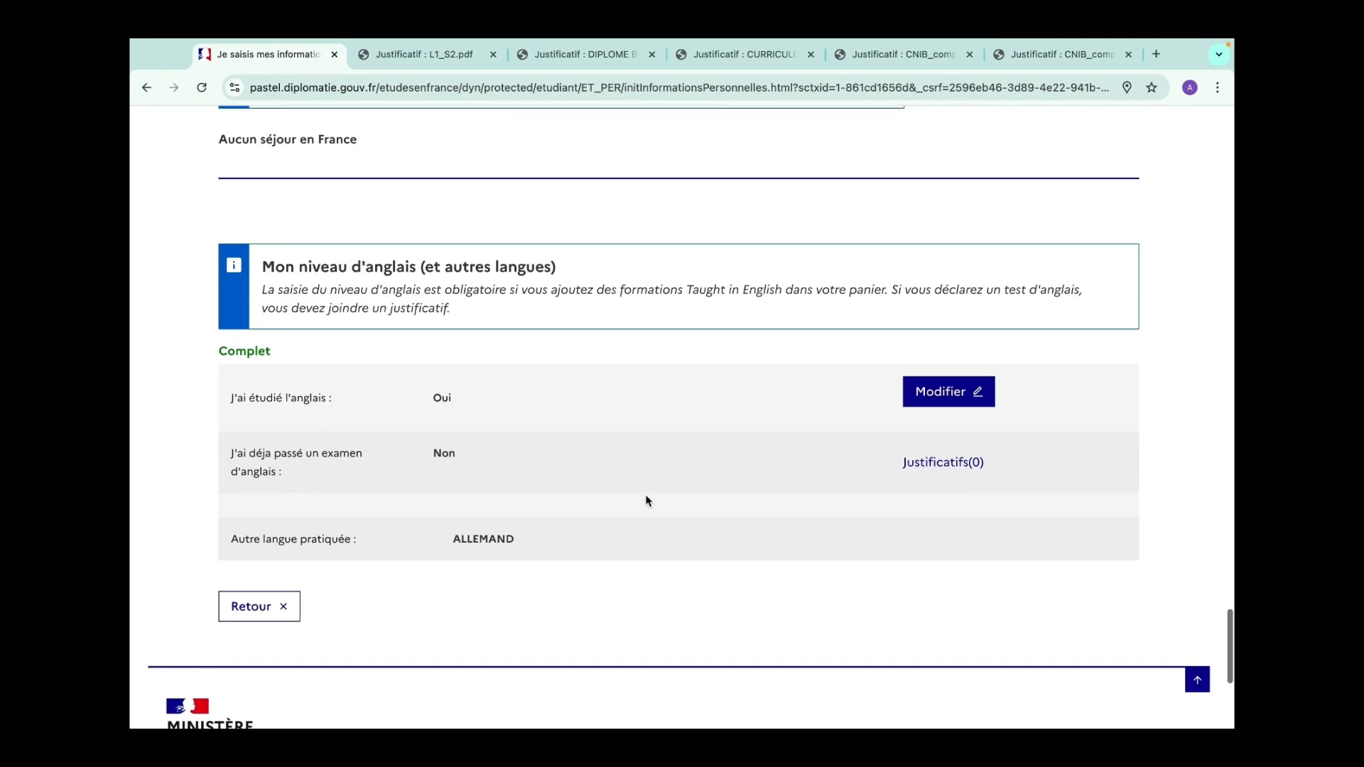
Step: Leave the completed personal information page for Je suis candidat and expand 1 - Je saisis mon dossier to check its stages
scroll(279, 371, up, 10)
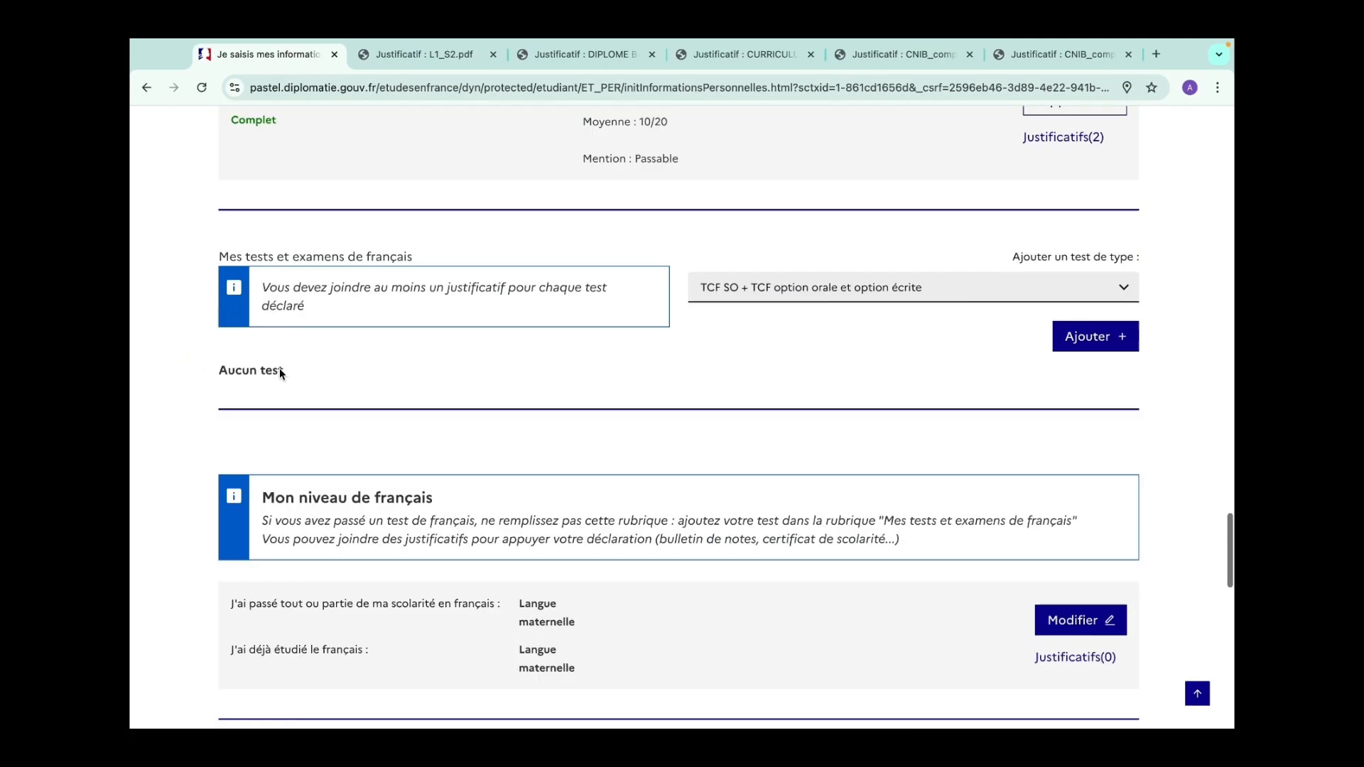
scroll(280, 368, up, 15)
scroll(279, 368, down, 14)
scroll(279, 374, down, 15)
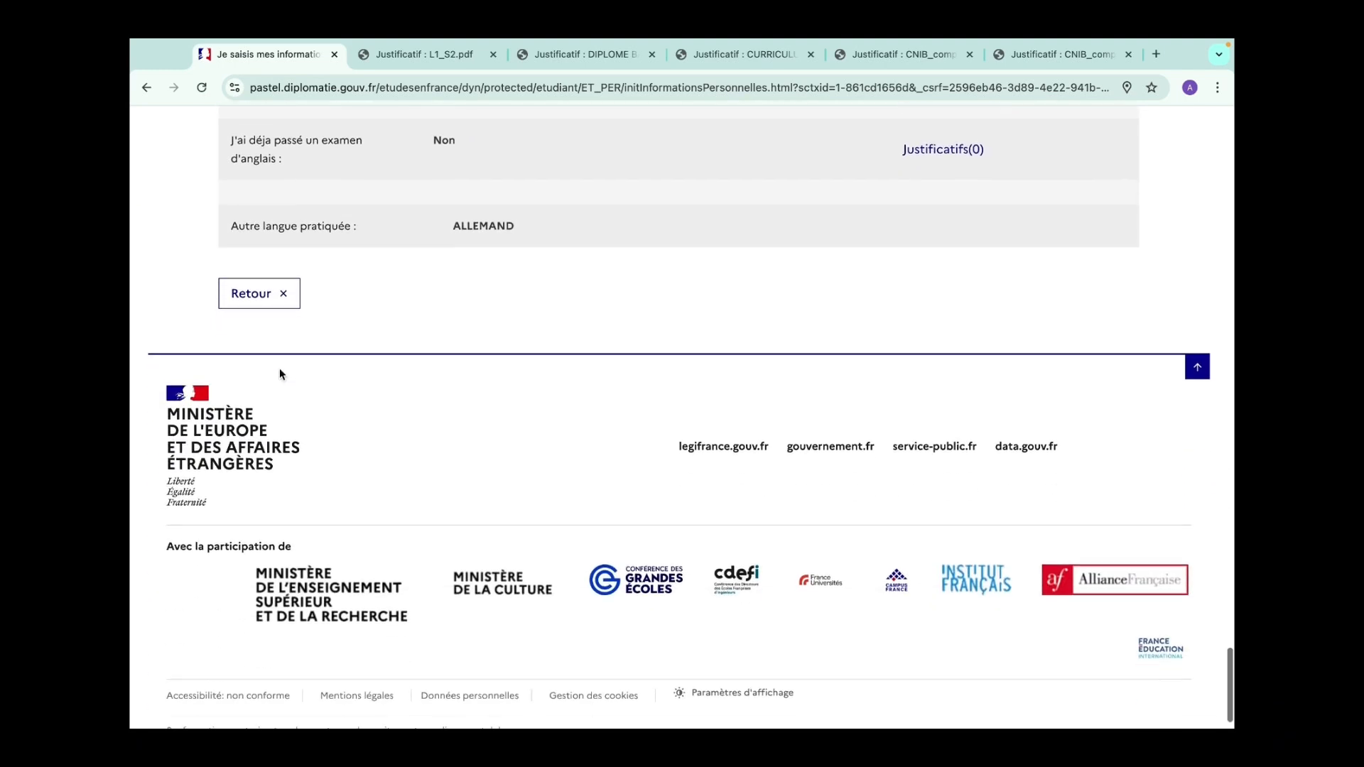
click(264, 299)
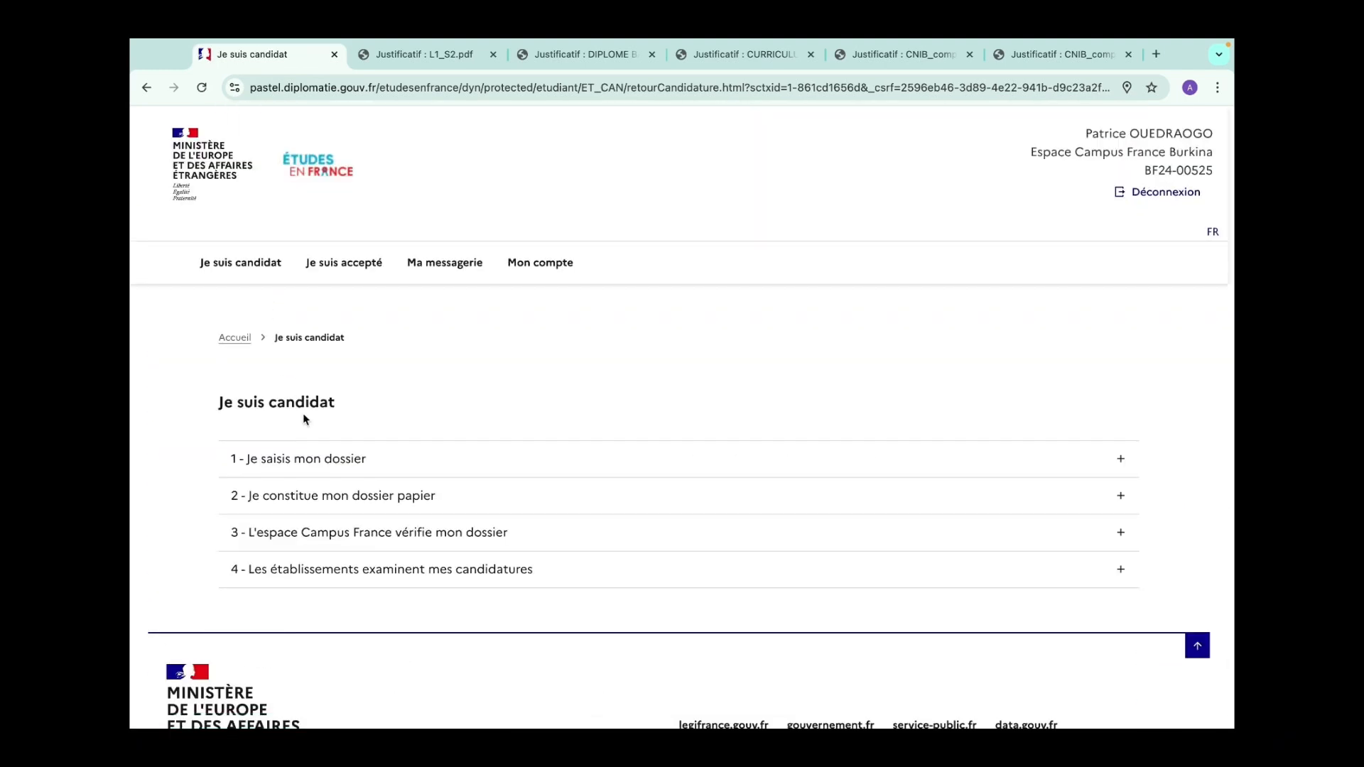
click(307, 458)
scroll(306, 462, down, 2)
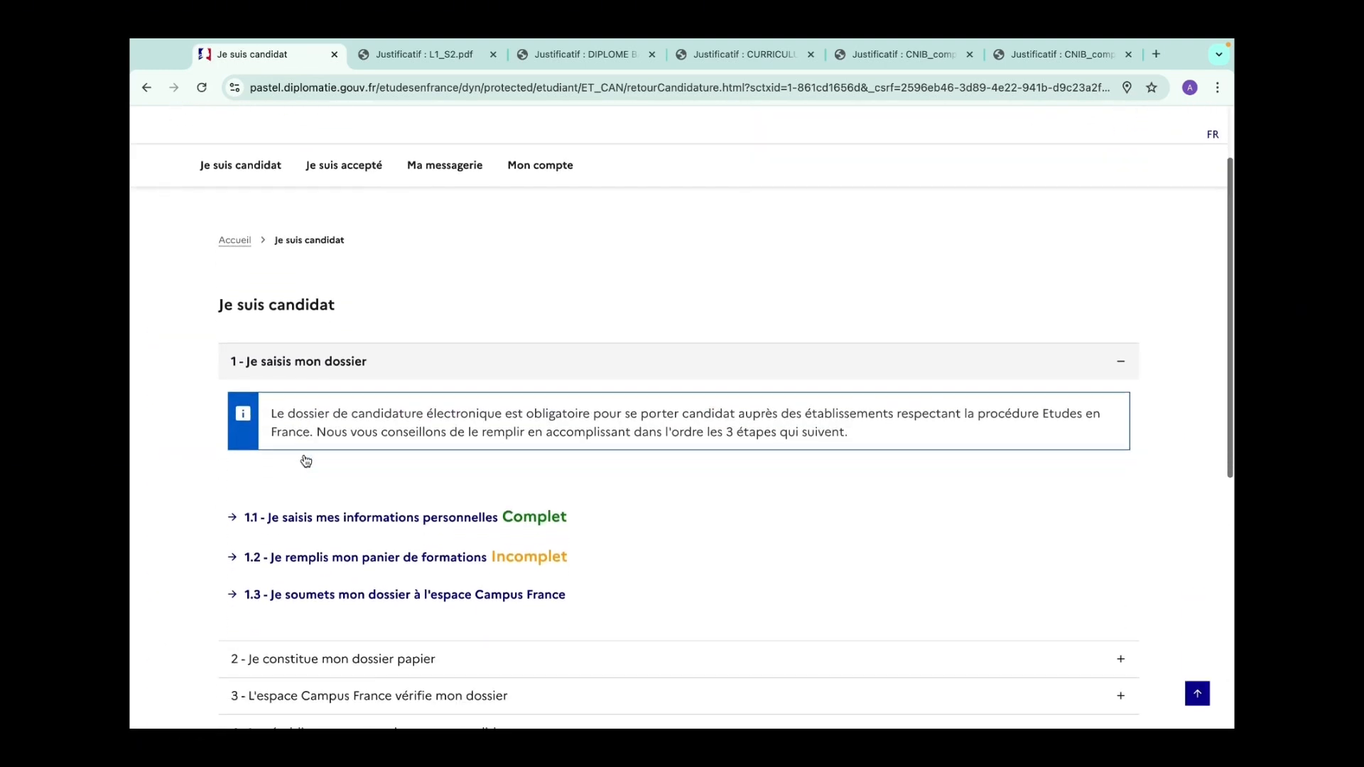
scroll(213, 469, down, 1)
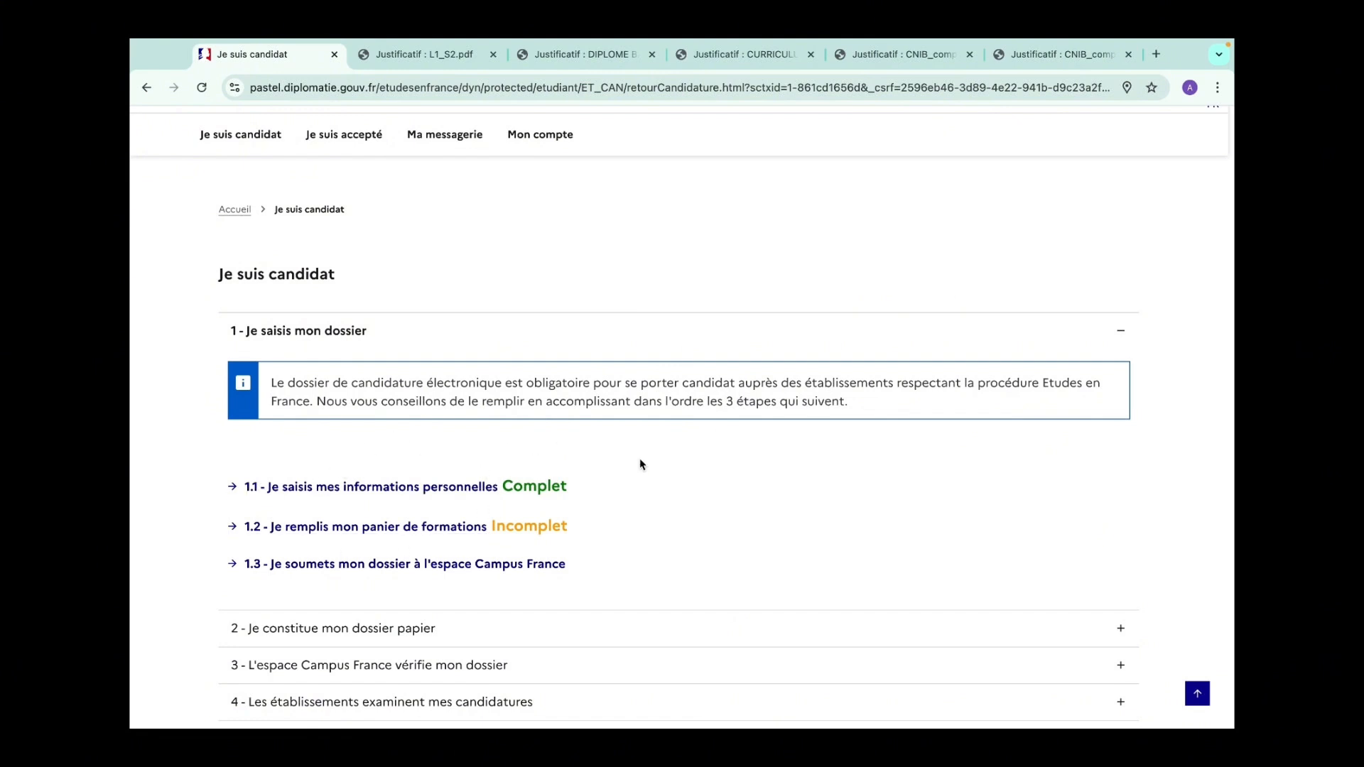
scroll(640, 465, down, 1)
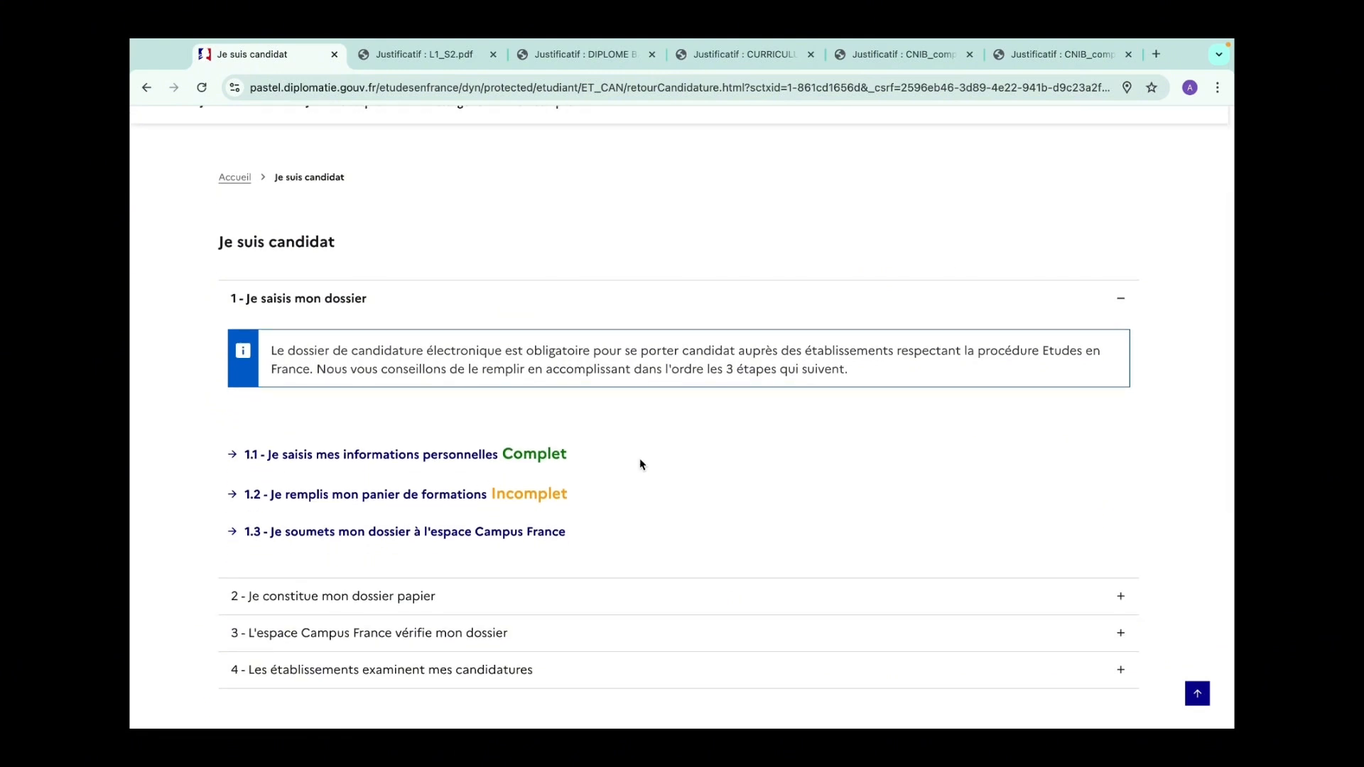